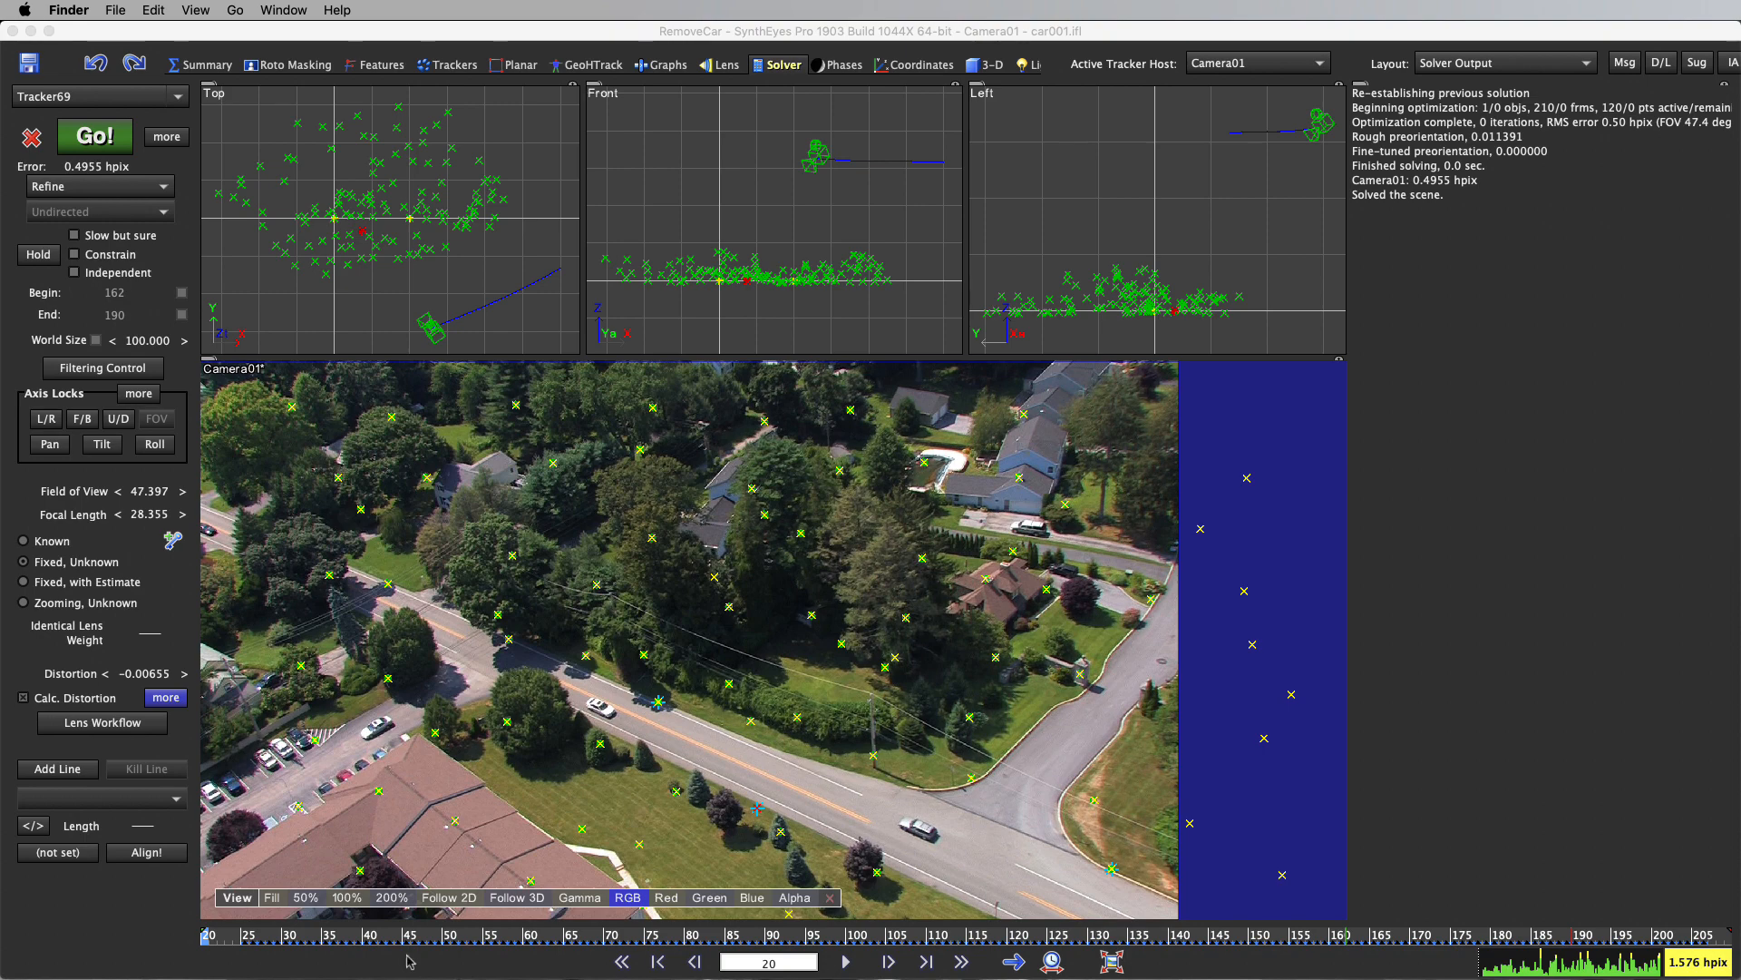
Create a plane object in the Top view, stretched along the road the cars drive on, and show it as wireframe in the camera view.
drag(409, 939, 569, 937)
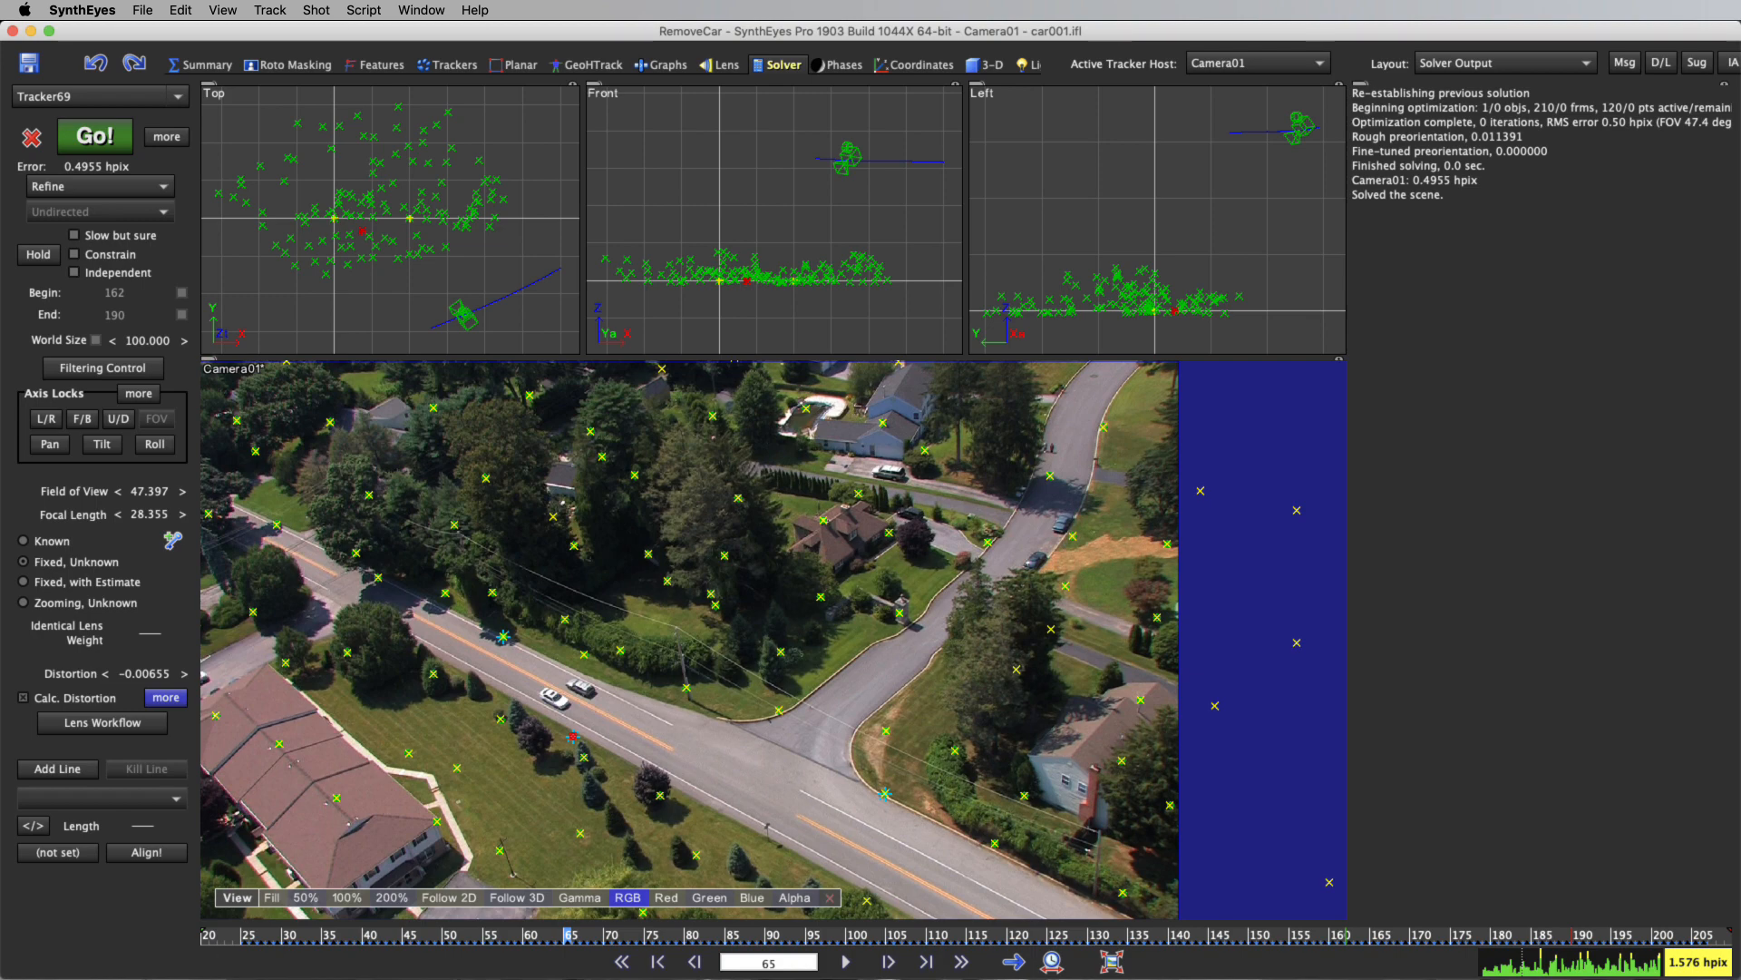
key(Left)
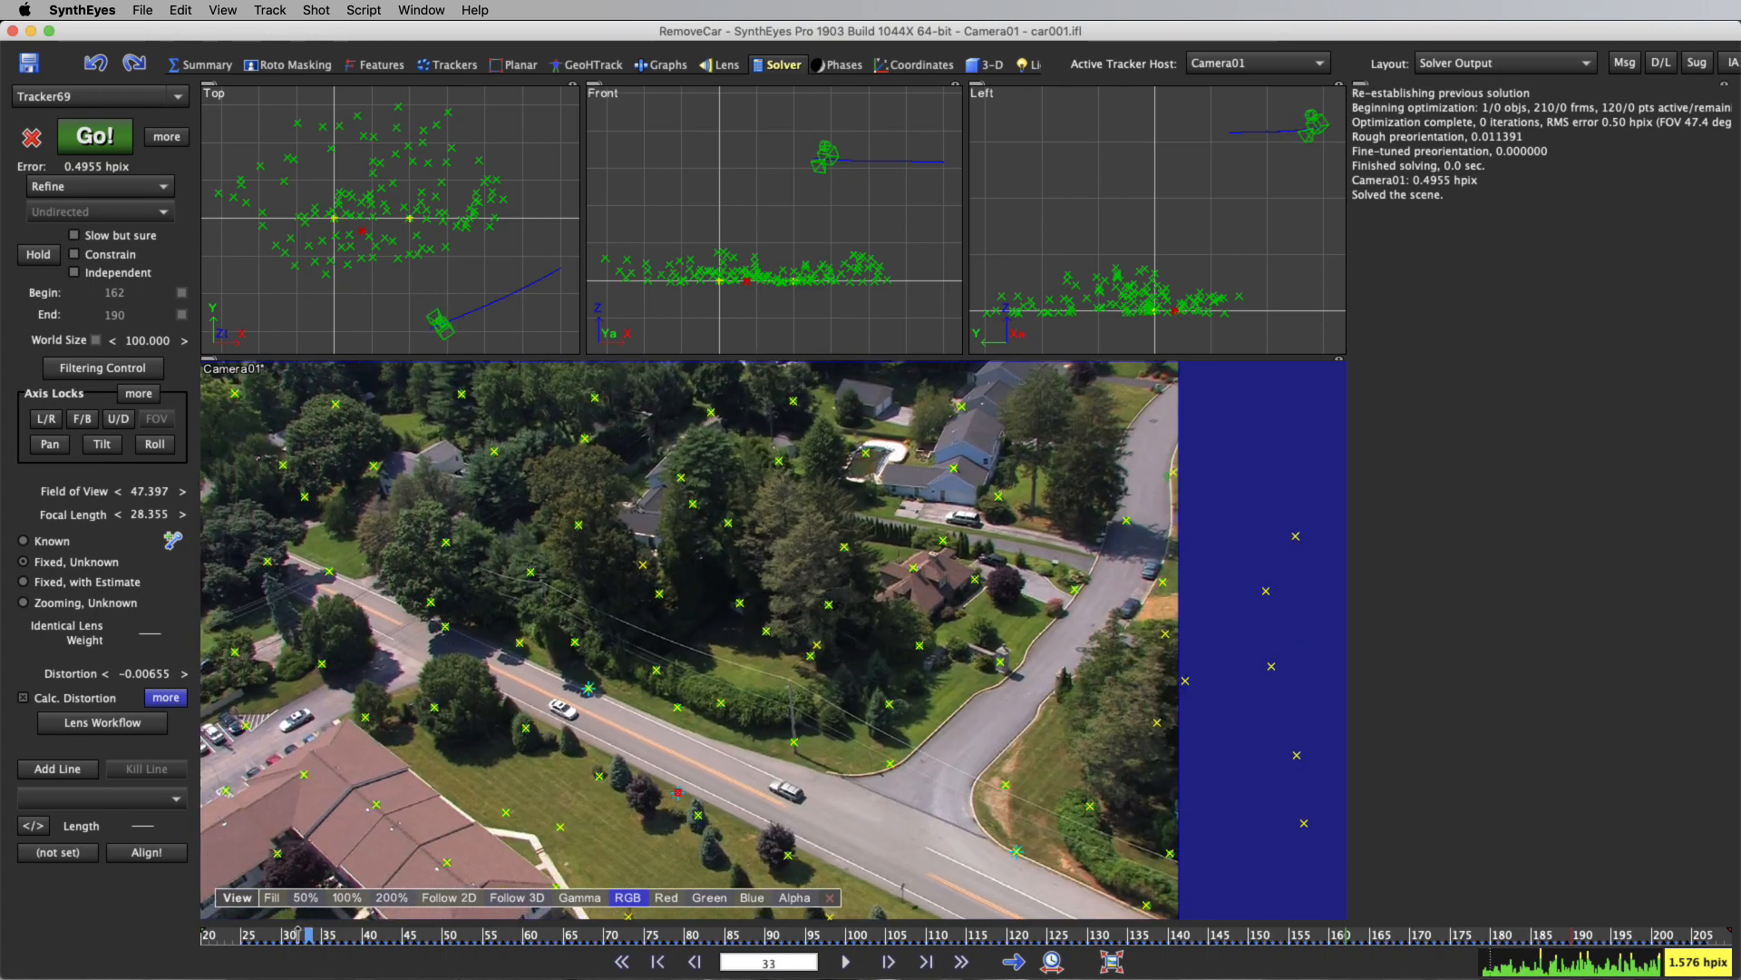
key(space)
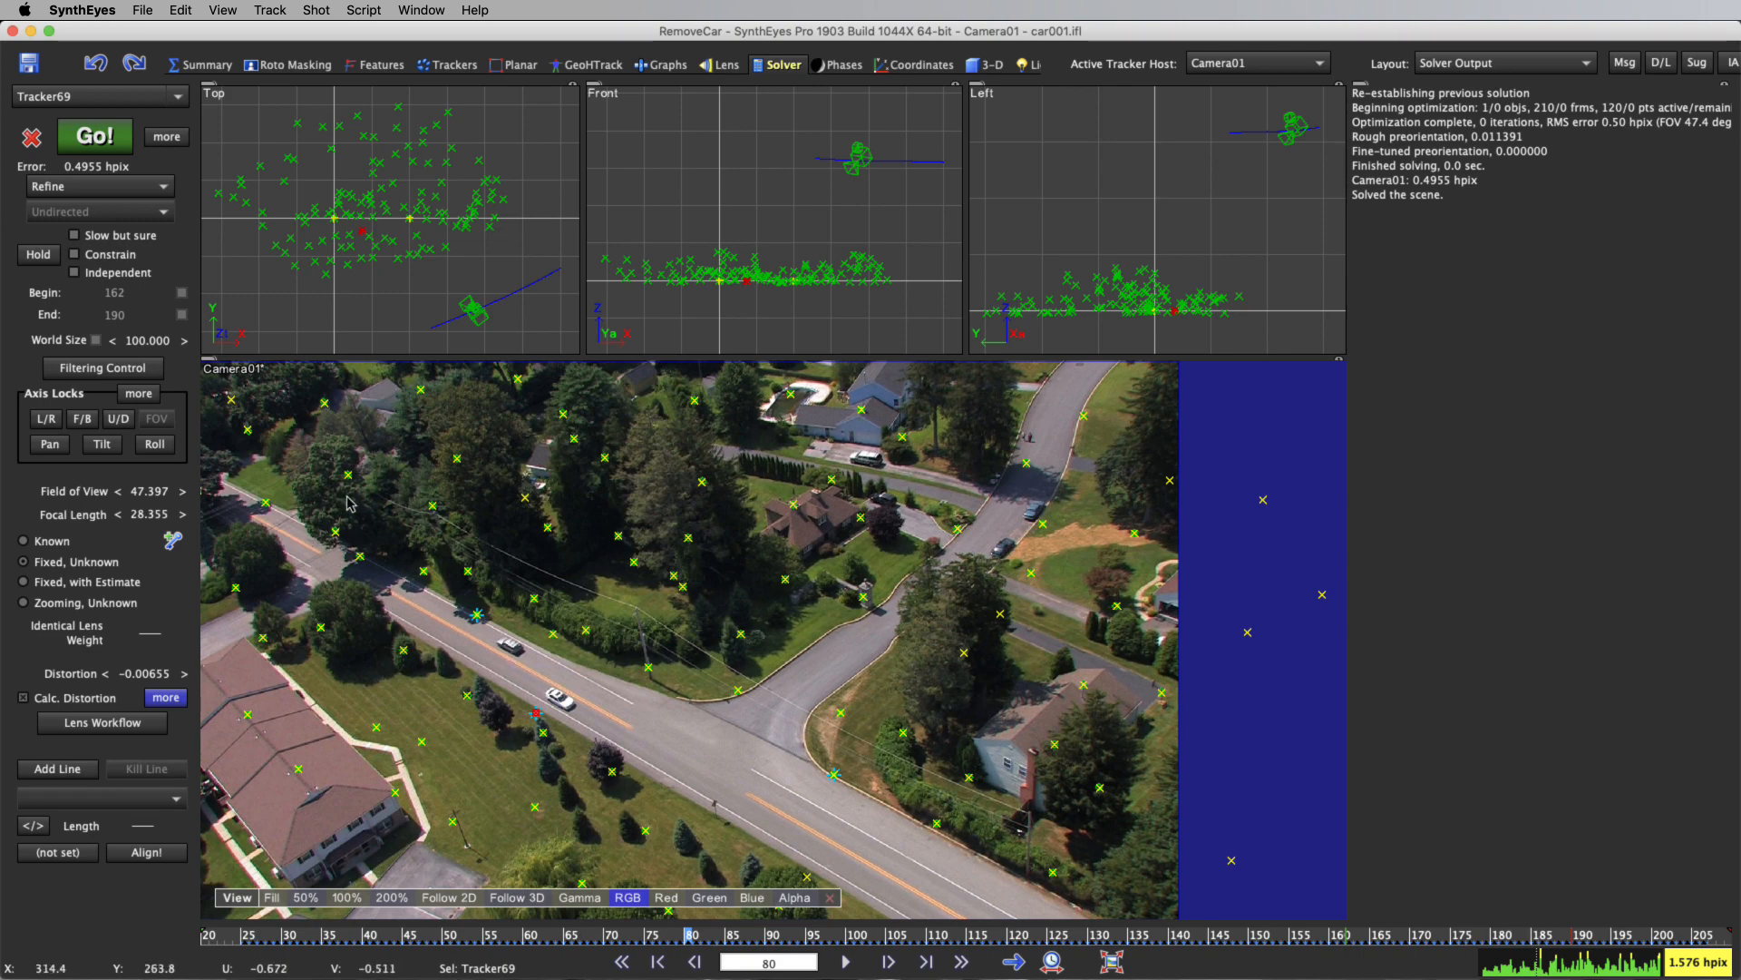
right_click(317, 193)
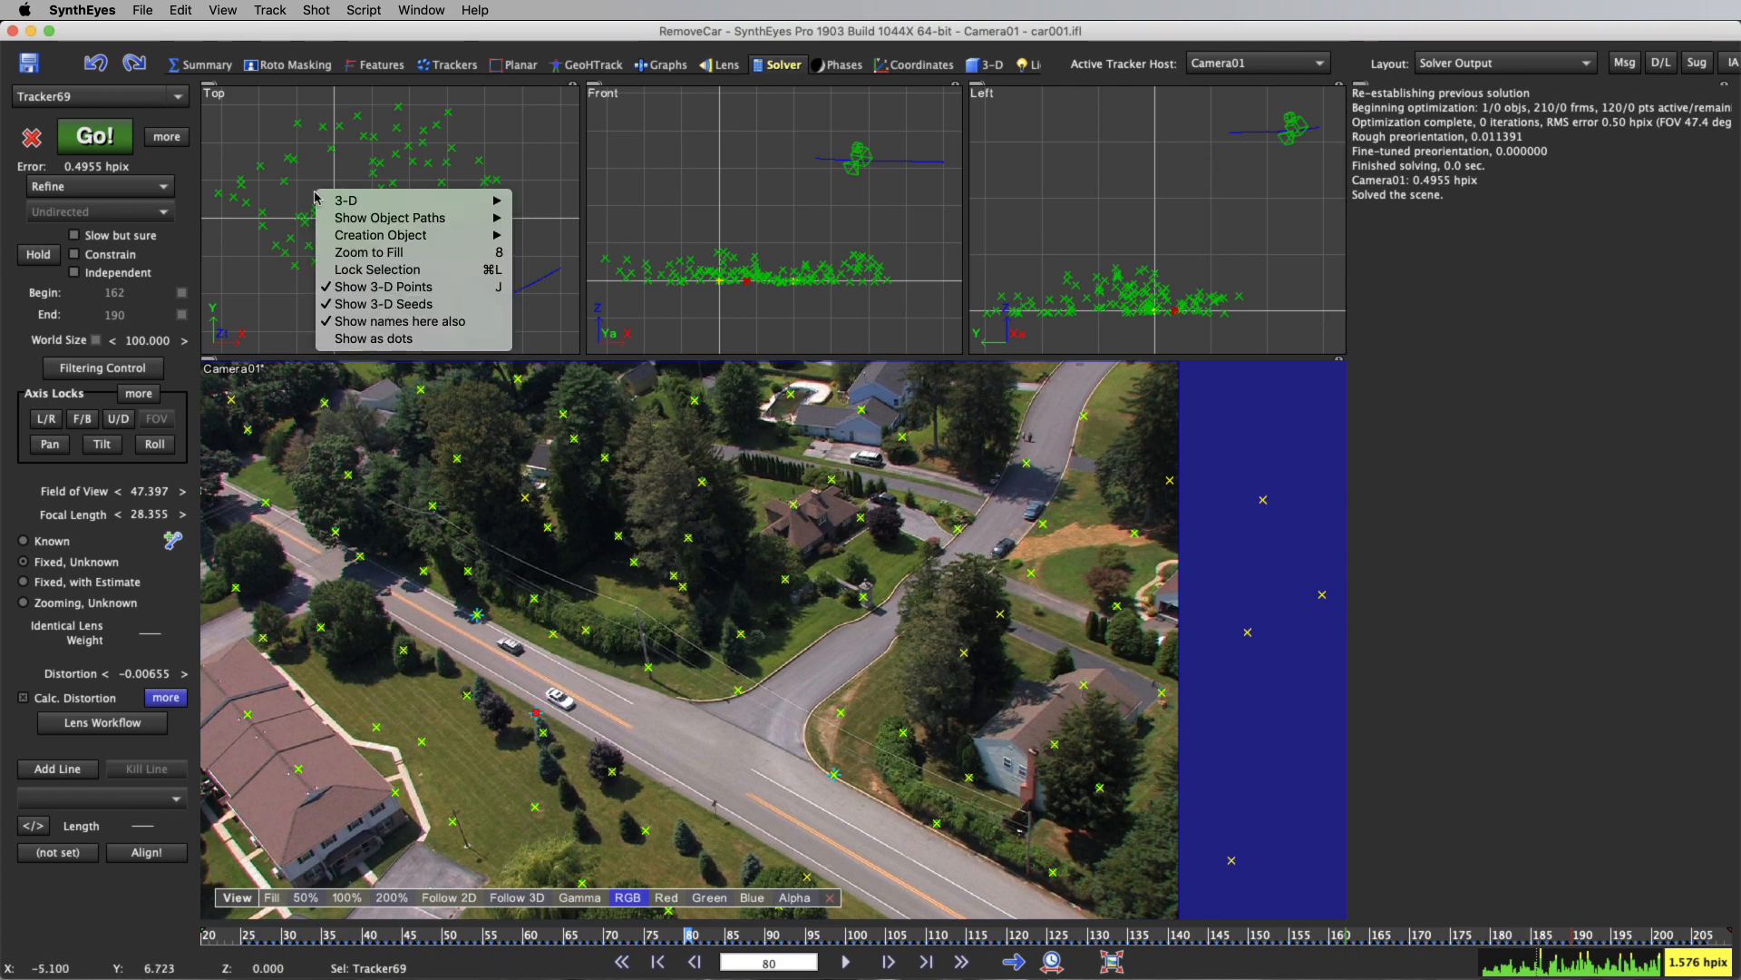
mouse_move(410, 223)
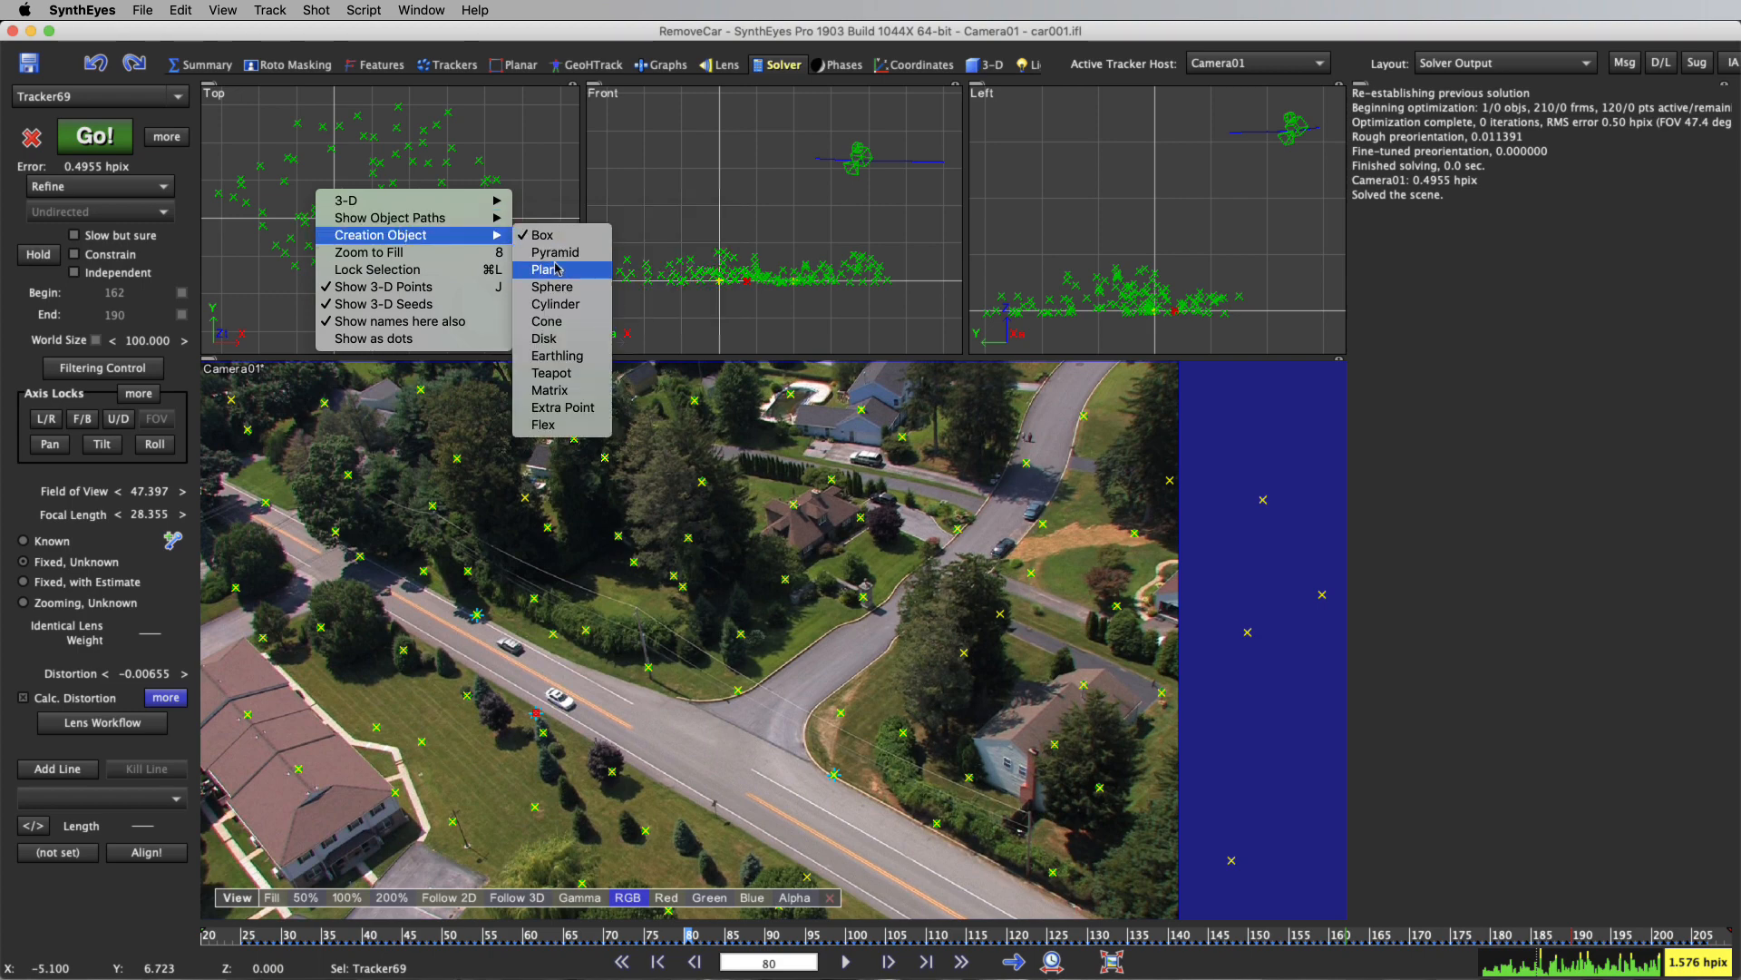
click(550, 269)
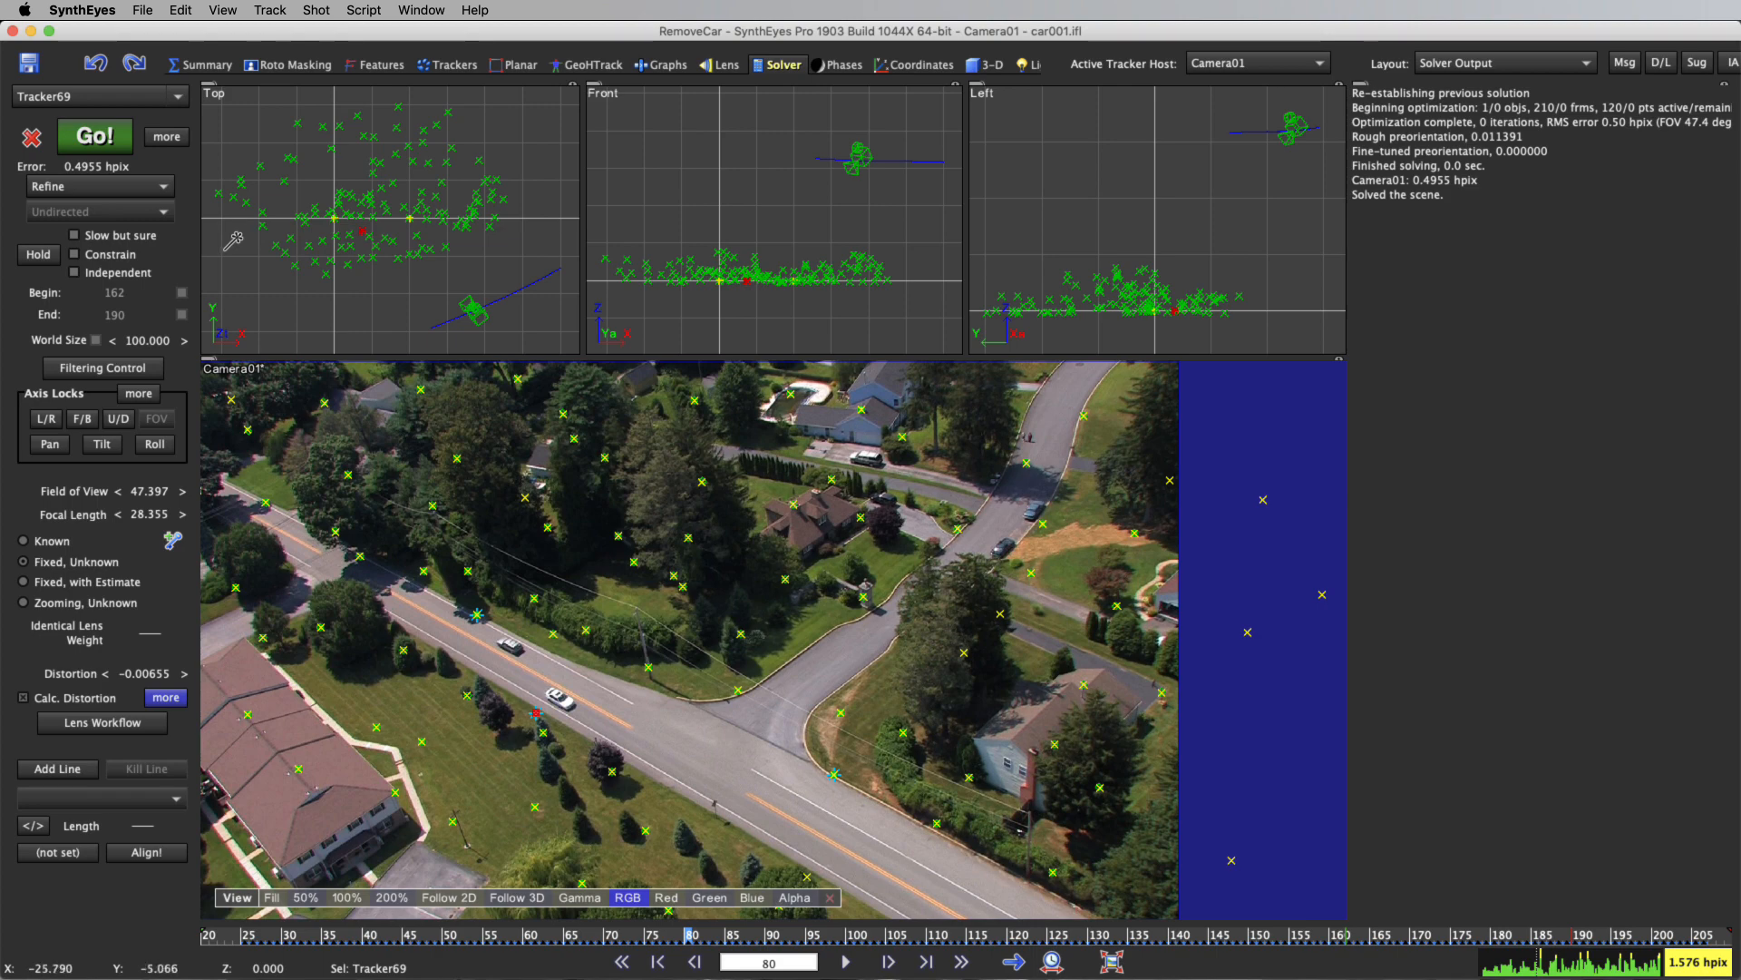
drag(238, 238, 535, 213)
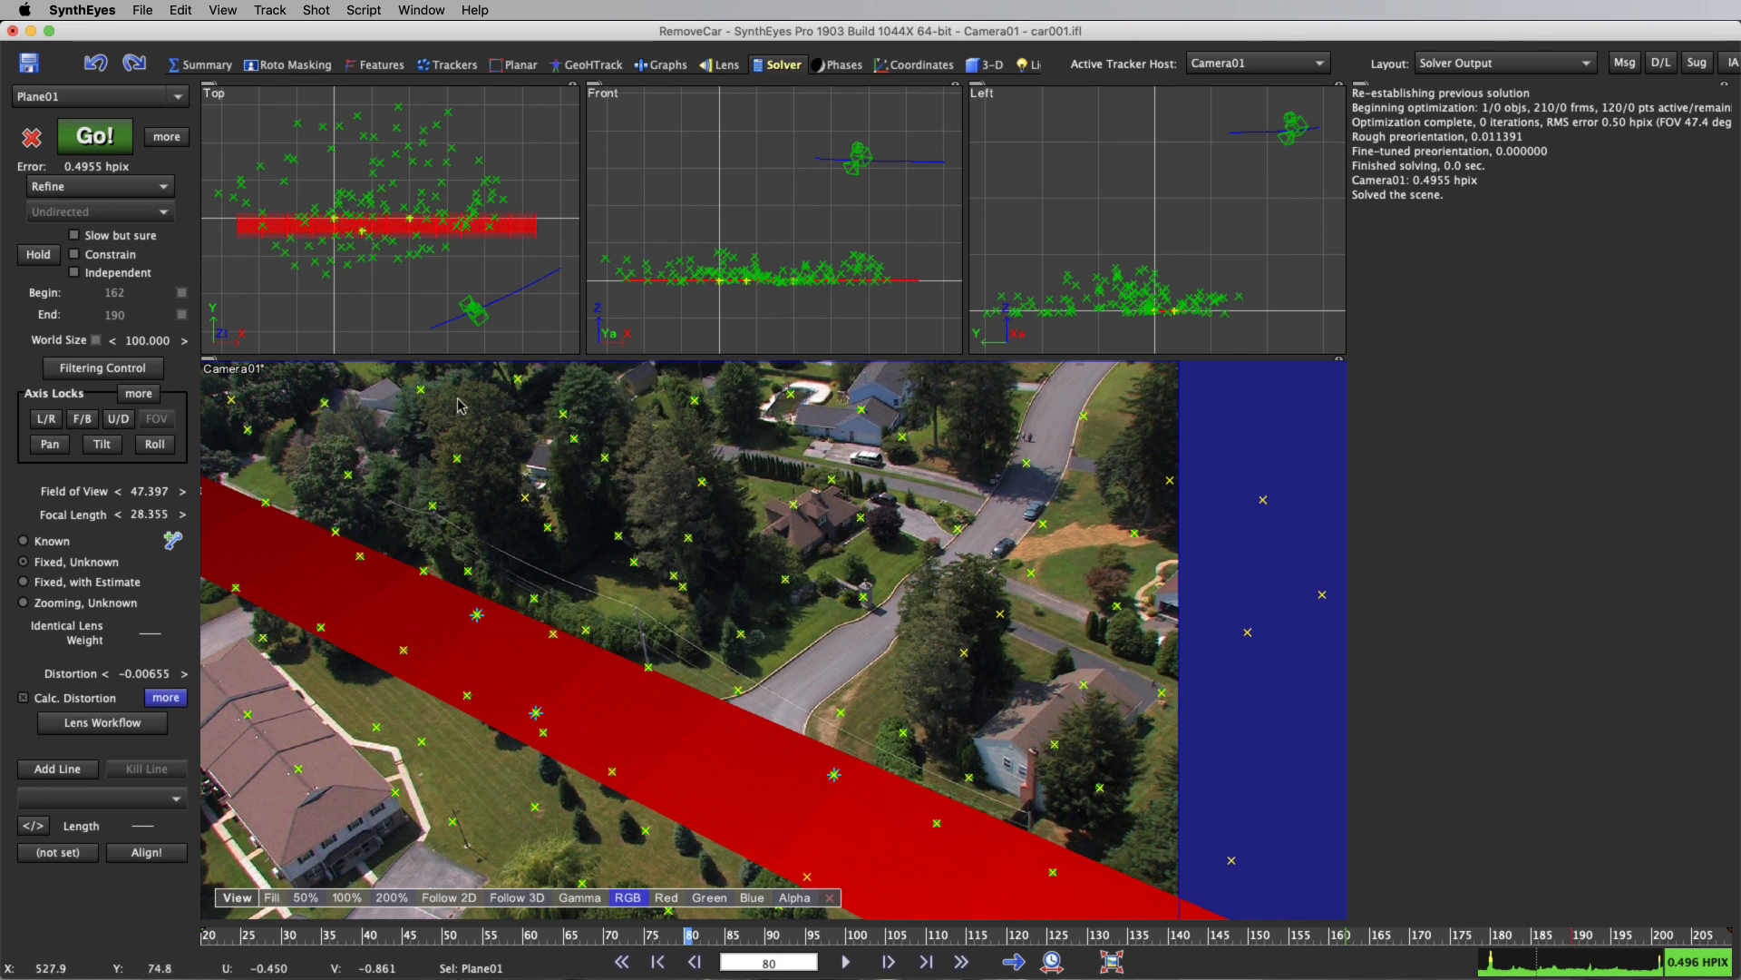
click(461, 405)
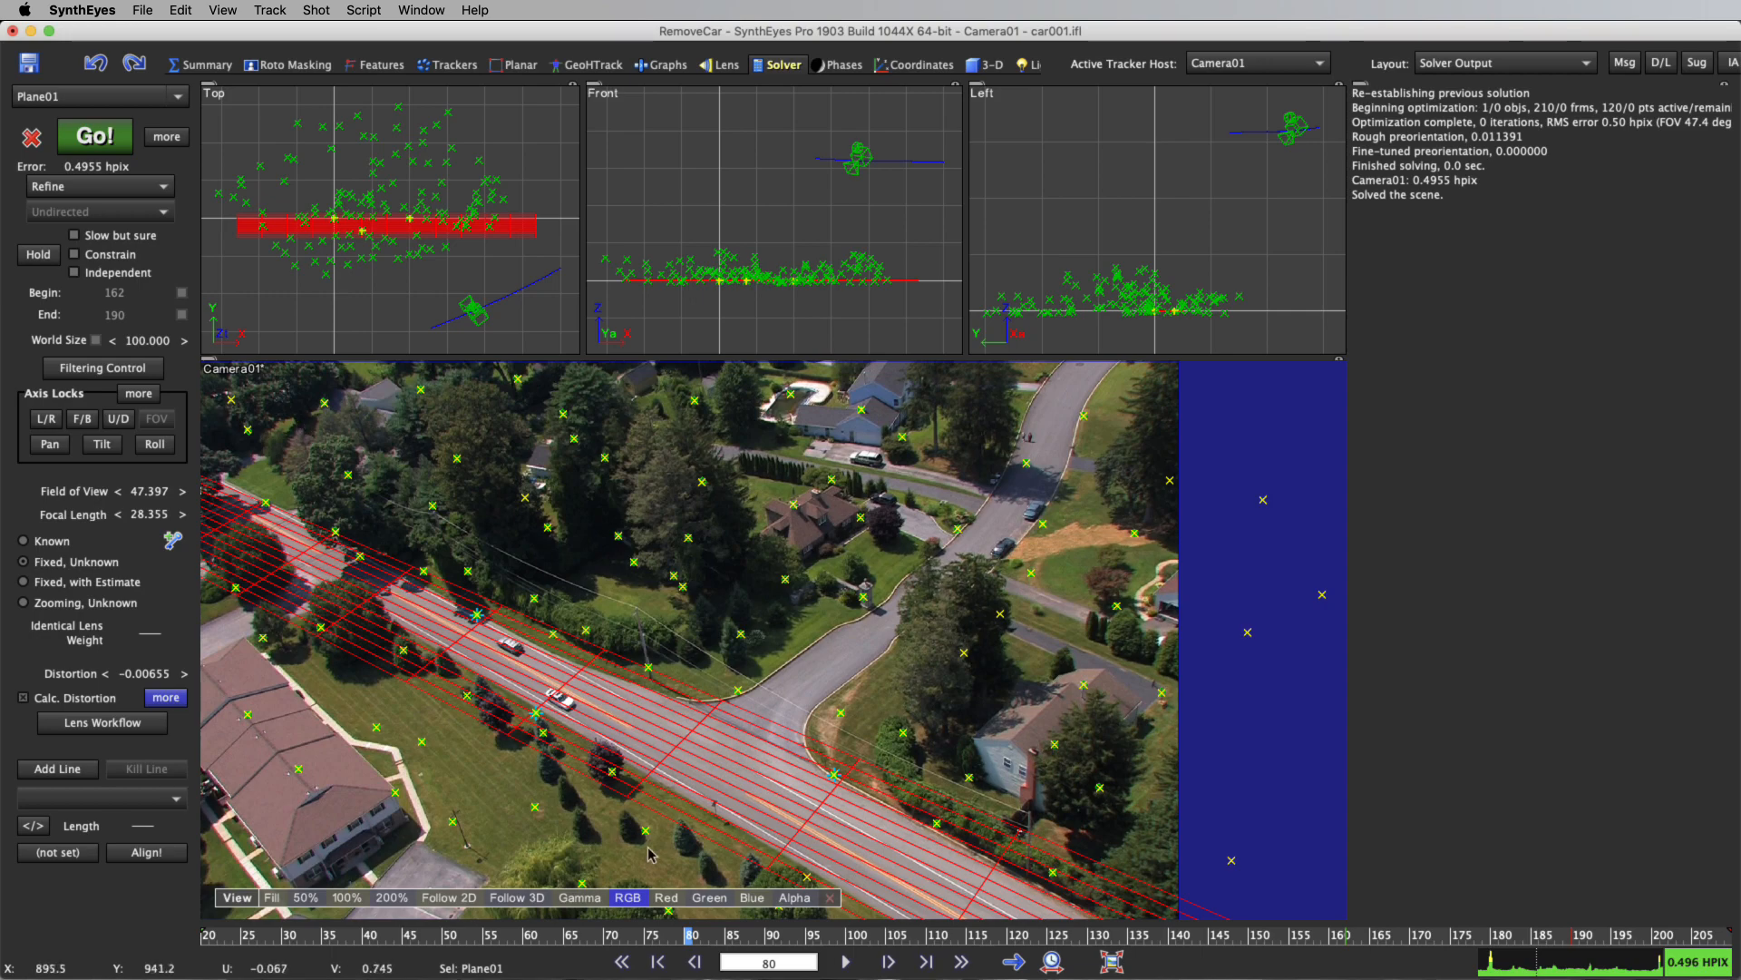
Rotate the plane slightly clockwise in the Top view to follow the road through the shot, and return to frame 20.
key(space)
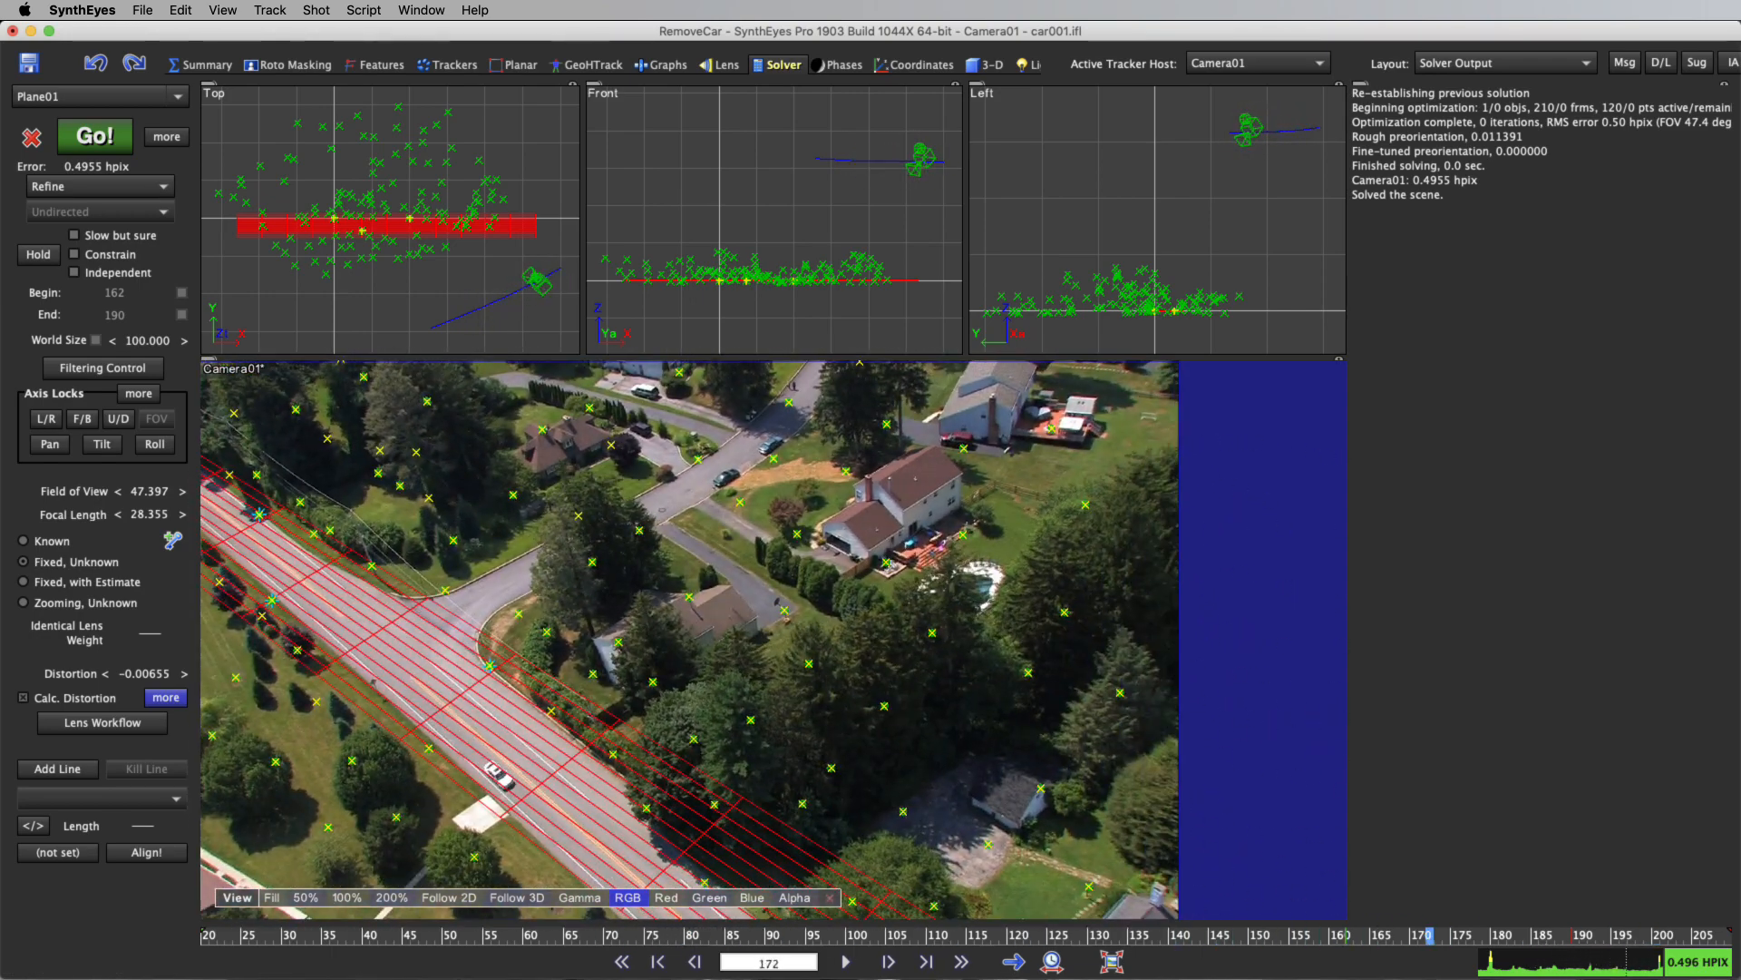
key(space)
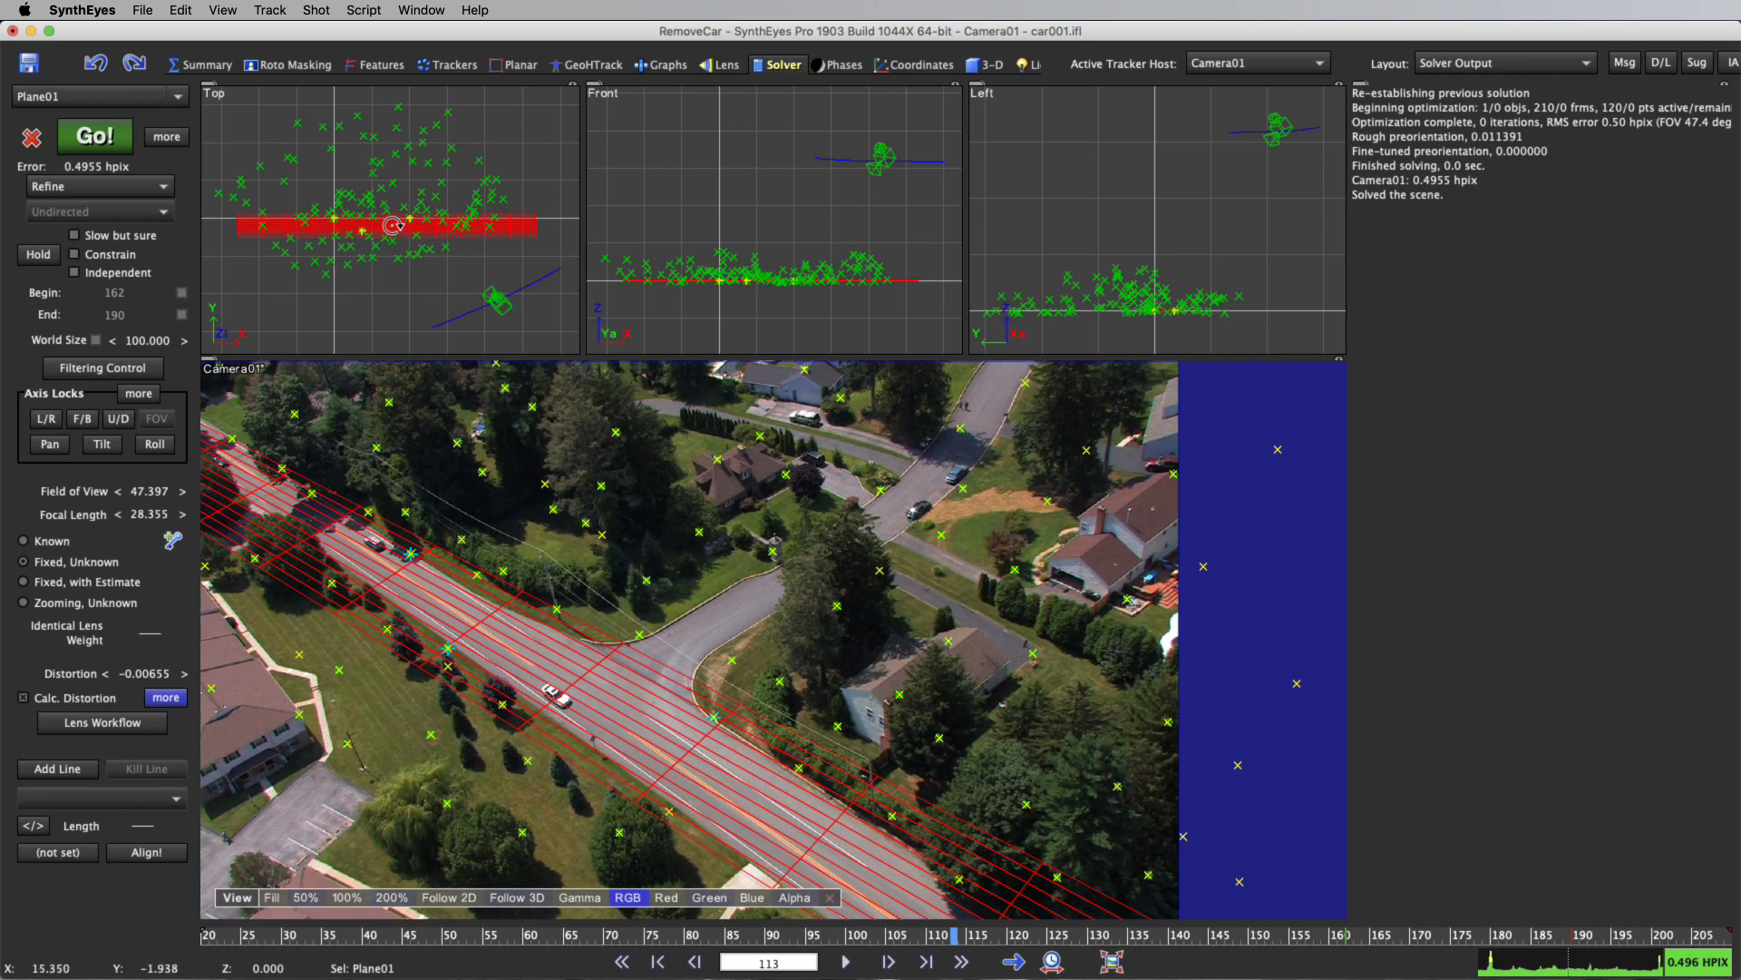
drag(392, 225, 391, 235)
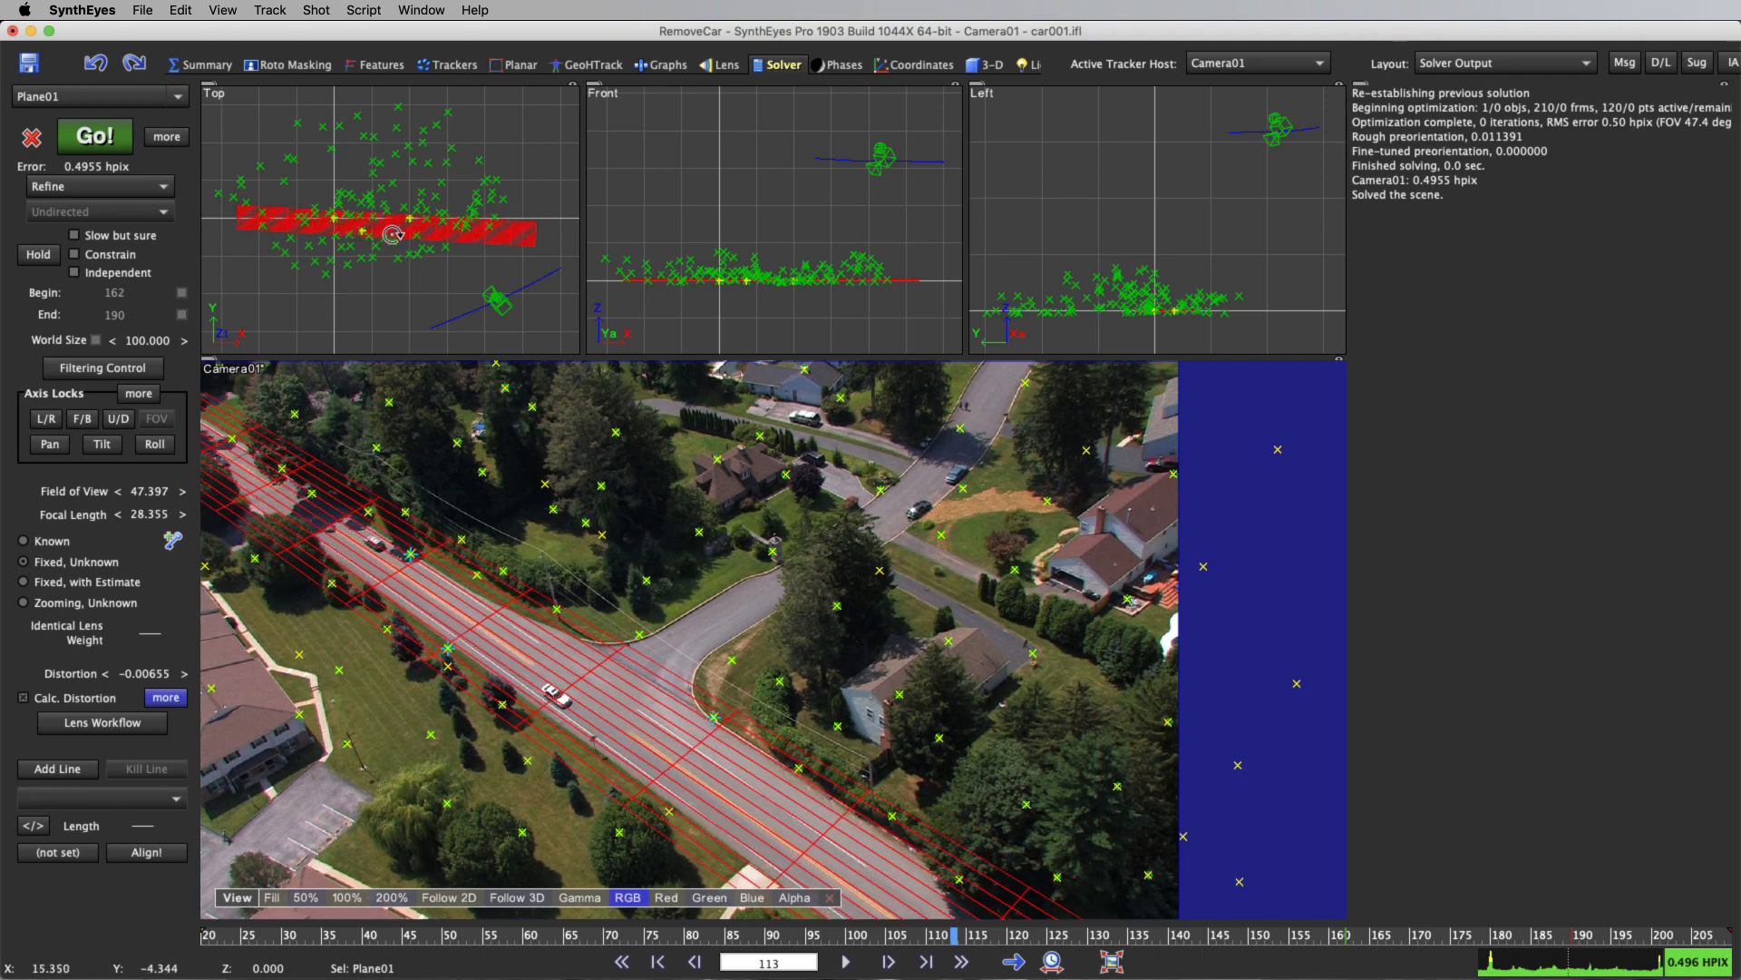
click(929, 936)
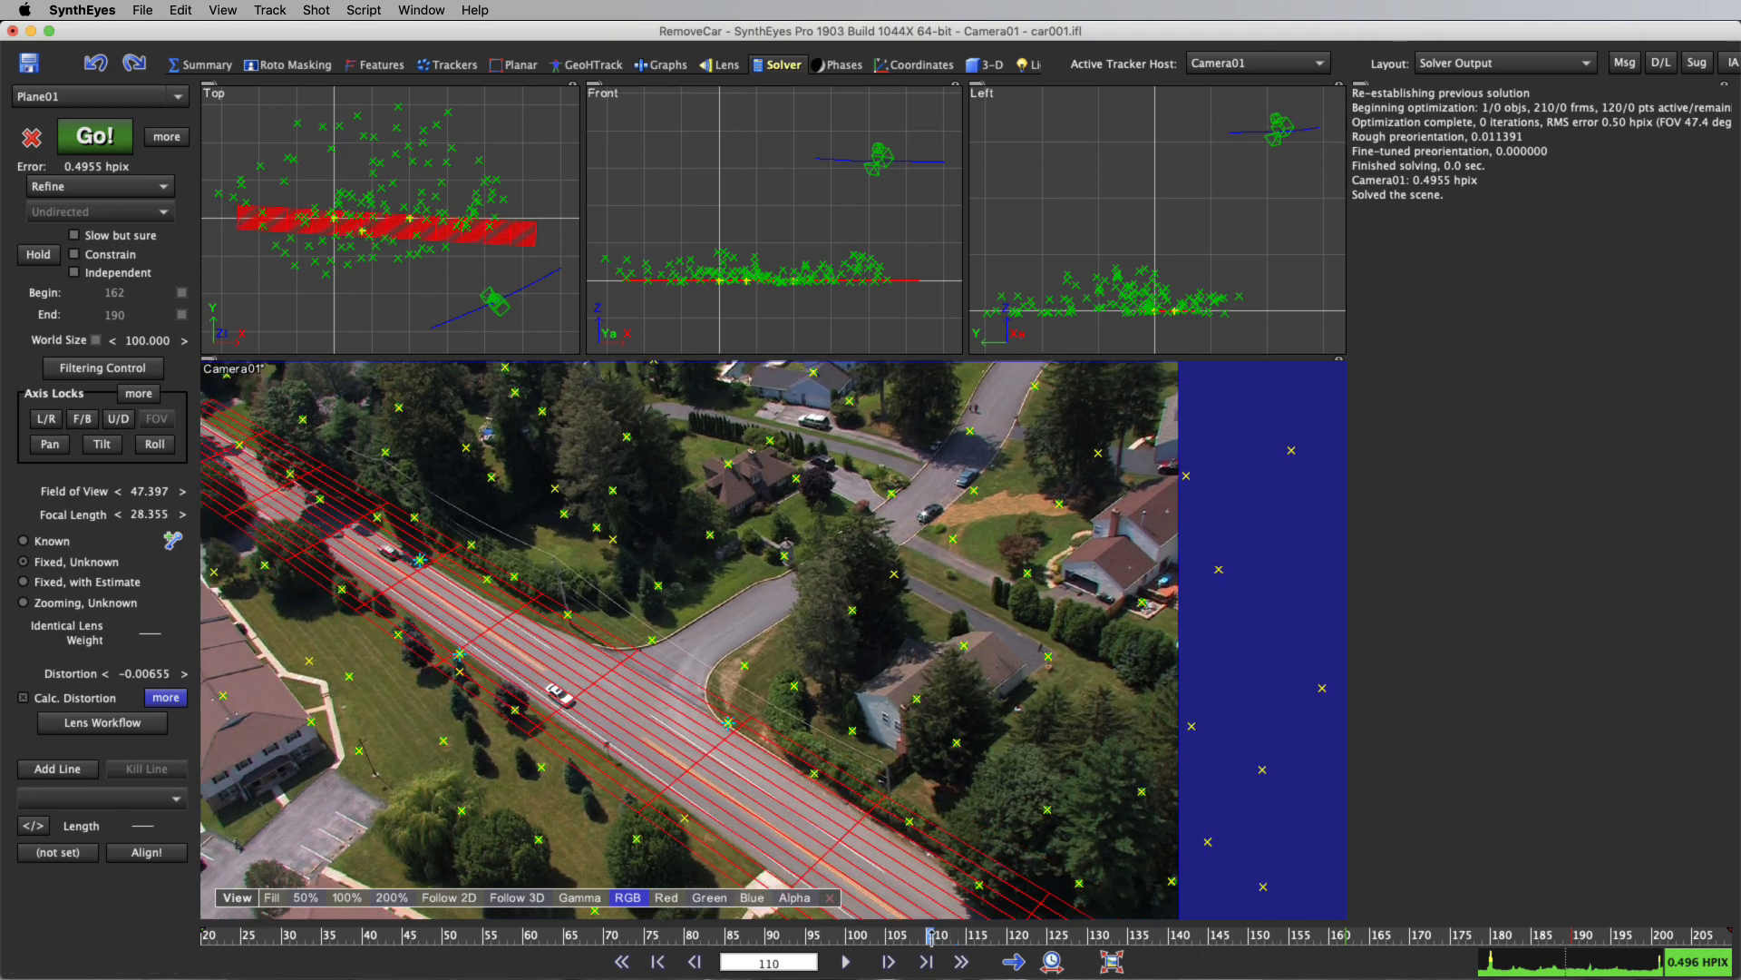
drag(930, 936, 206, 936)
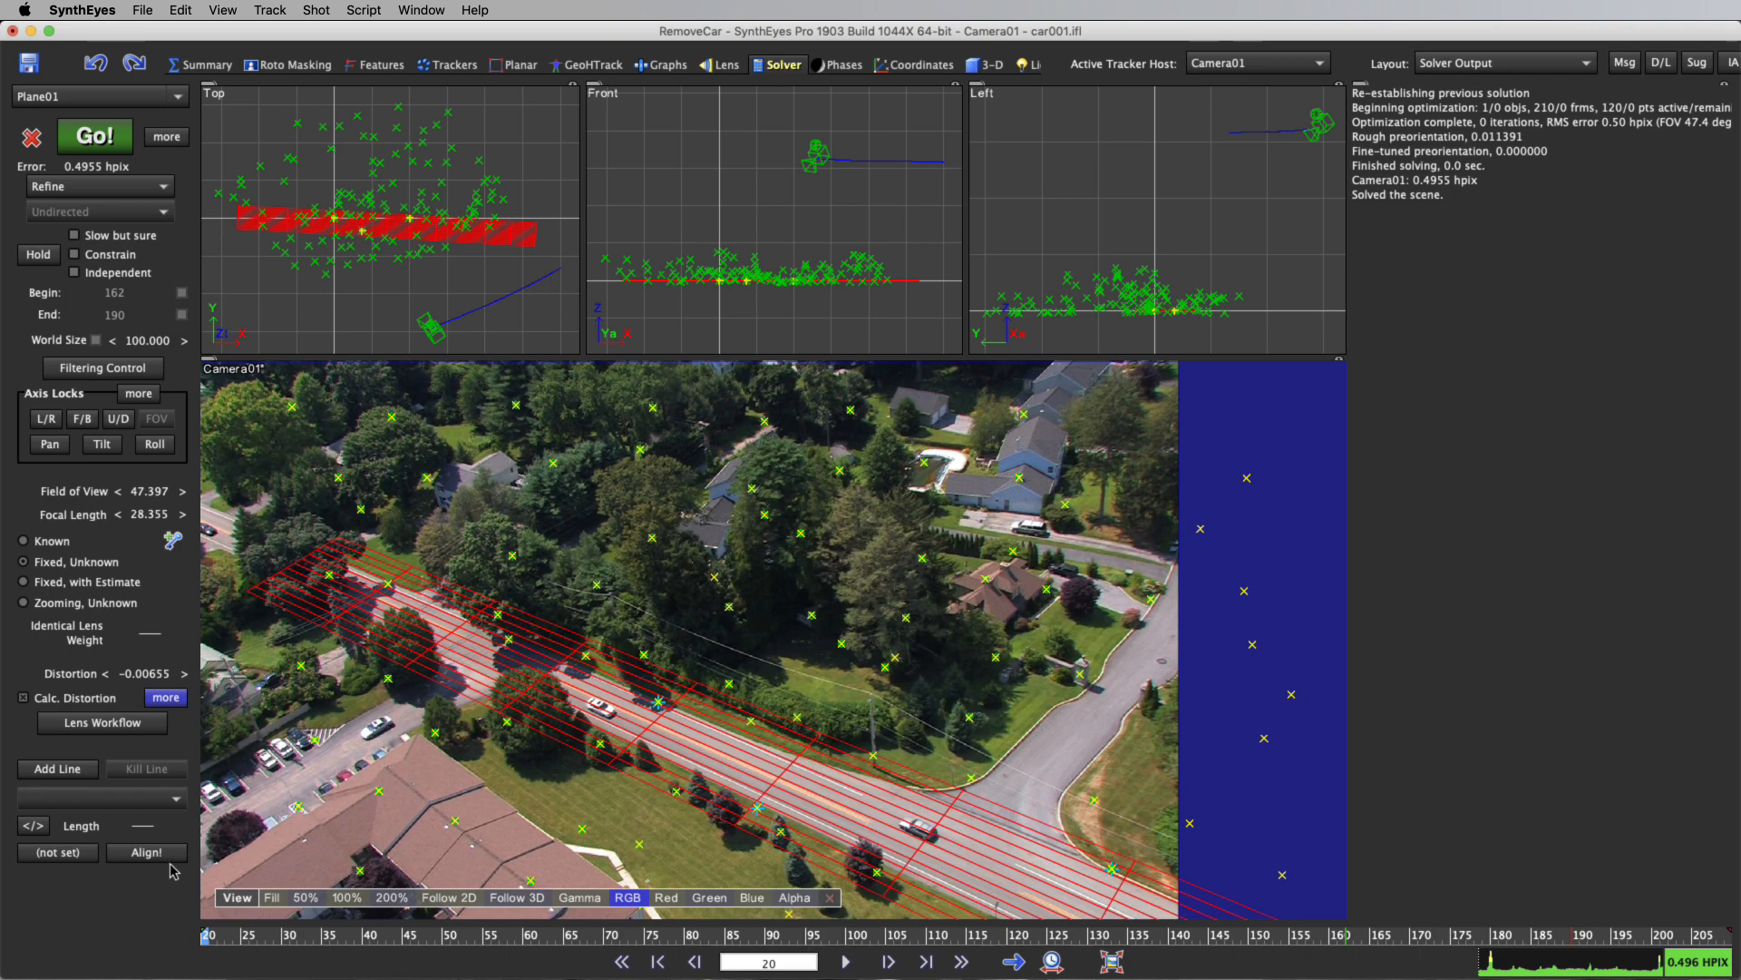
Open ViewShift and set its output file to carvs.mp4 as an MP4 movie in the Previews folder, replacing the existing file.
click(317, 10)
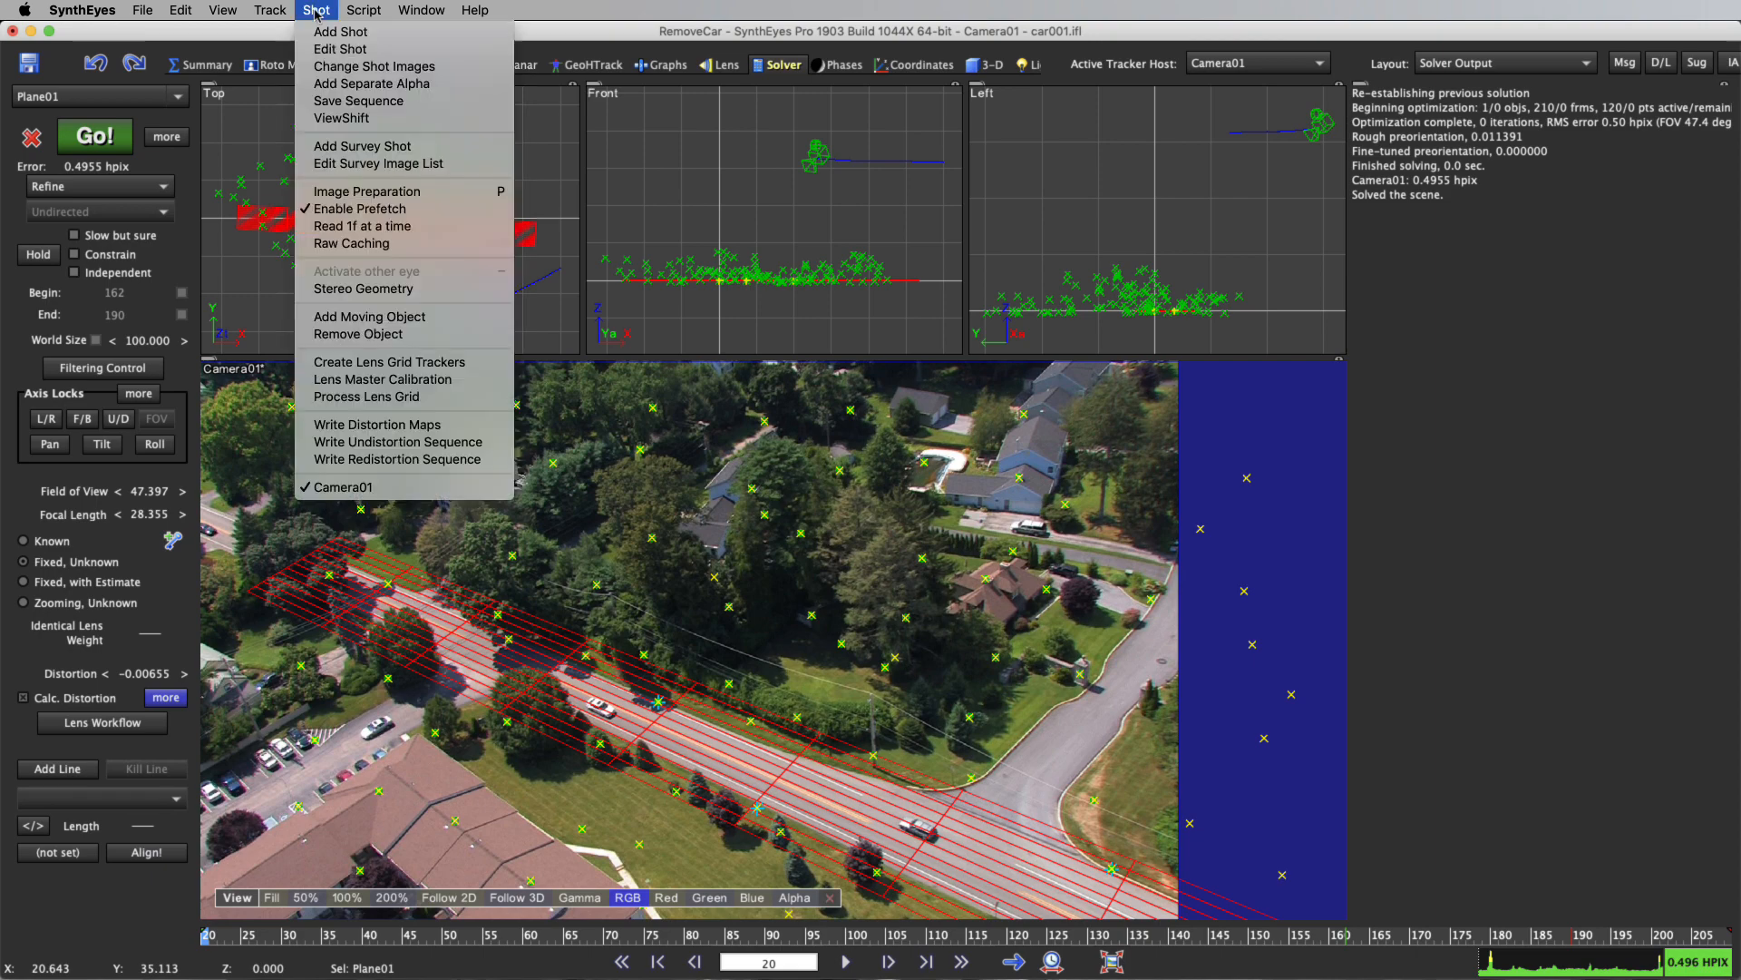
click(359, 119)
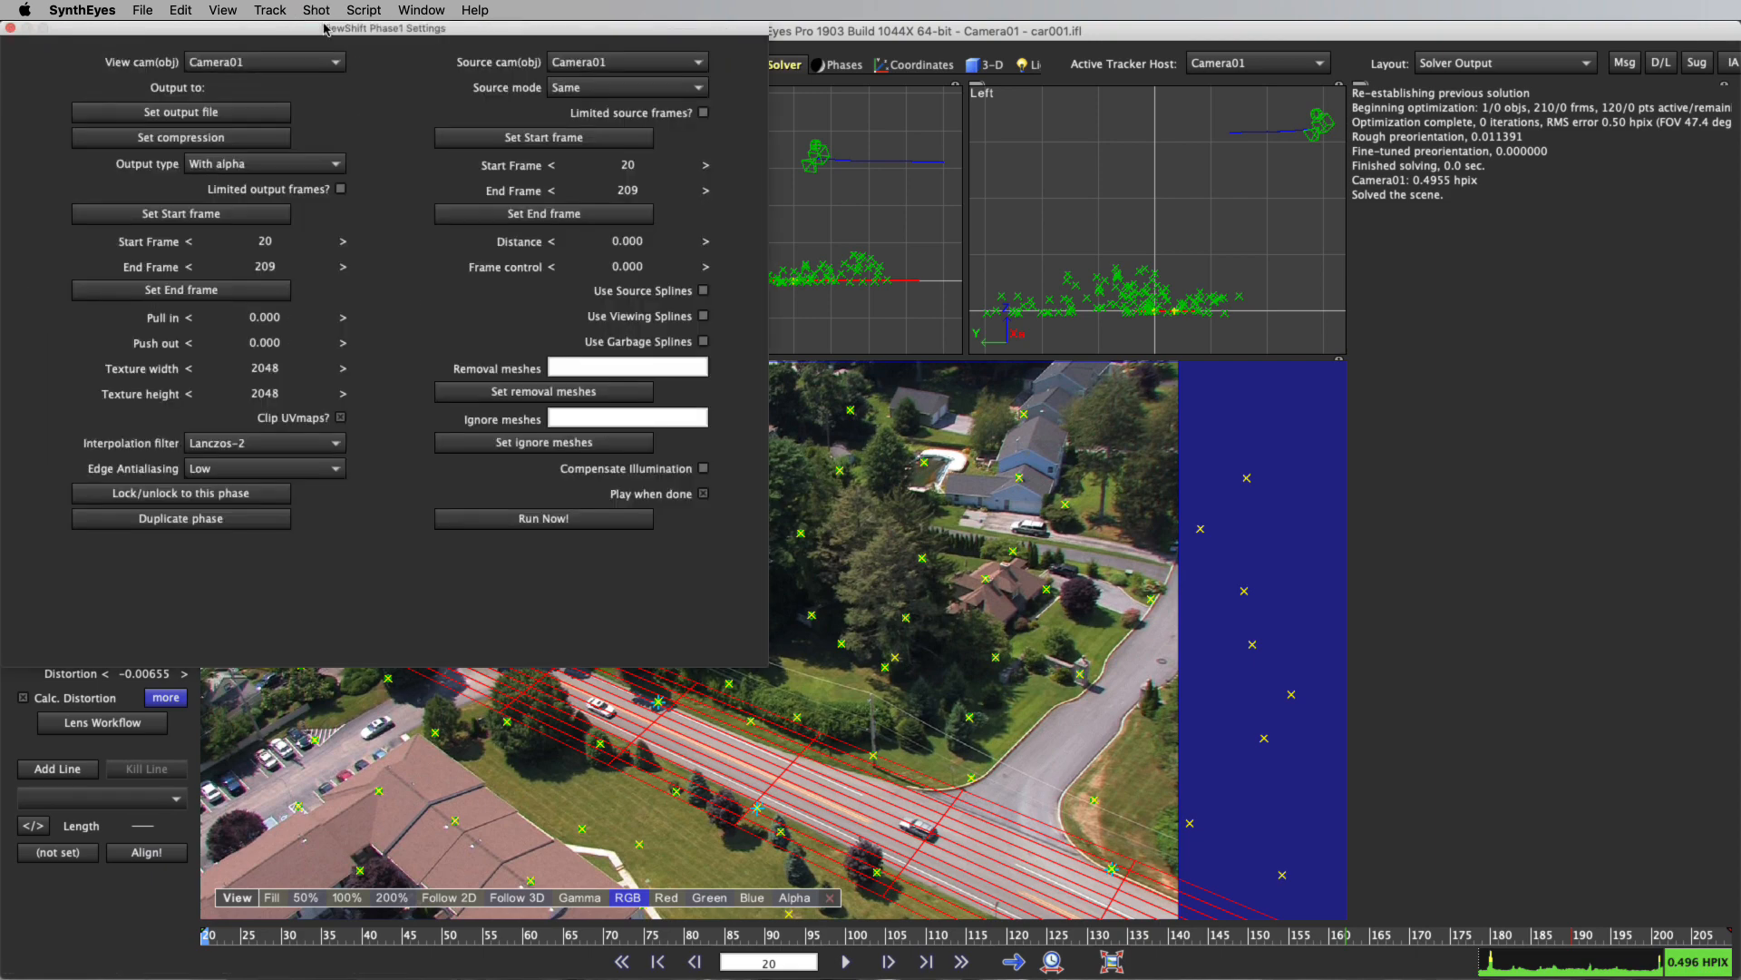
drag(325, 28, 1221, 240)
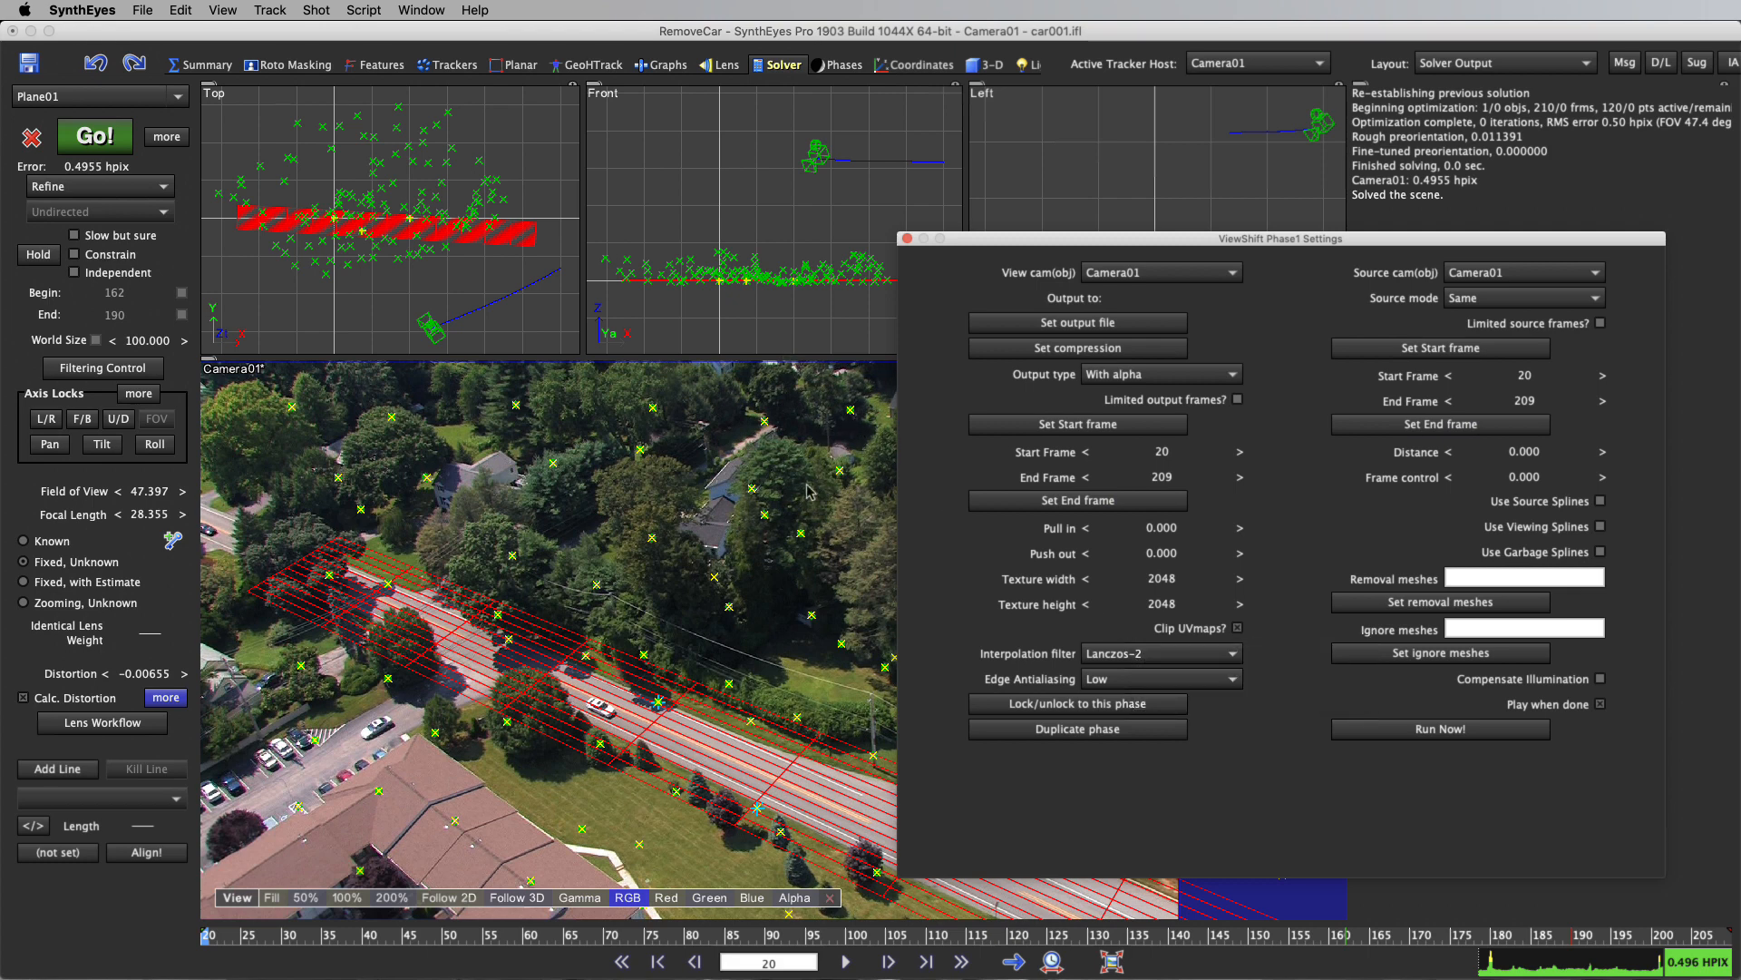
click(1025, 331)
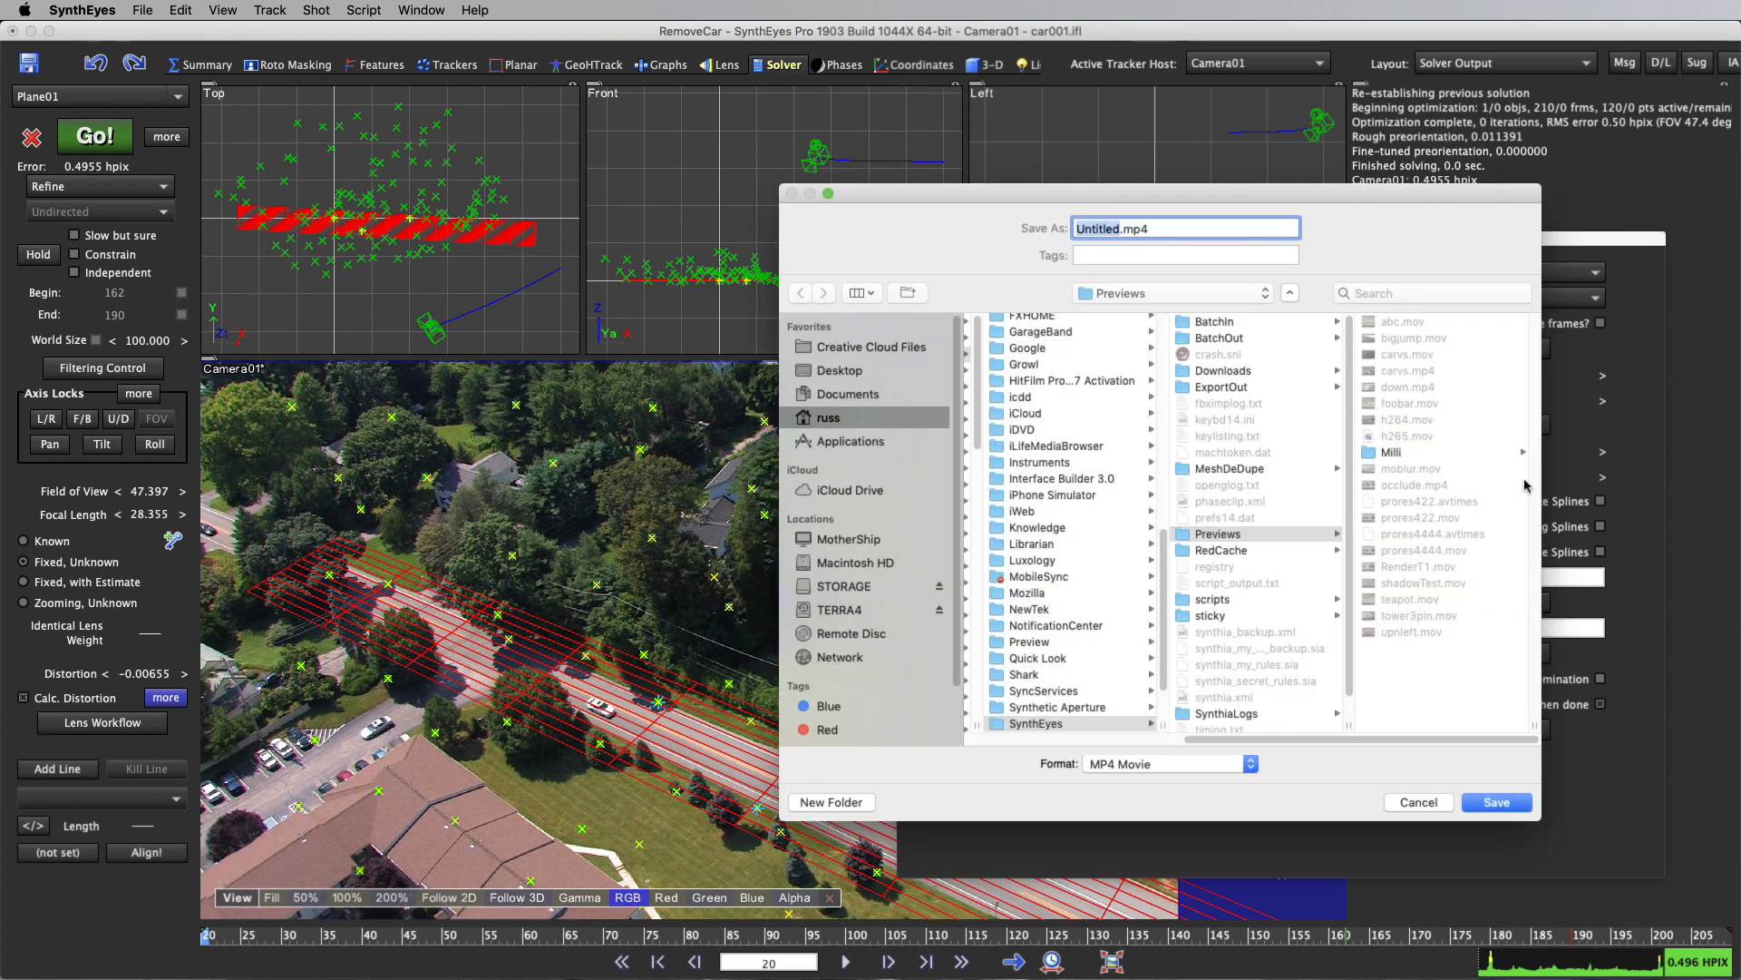
click(1392, 372)
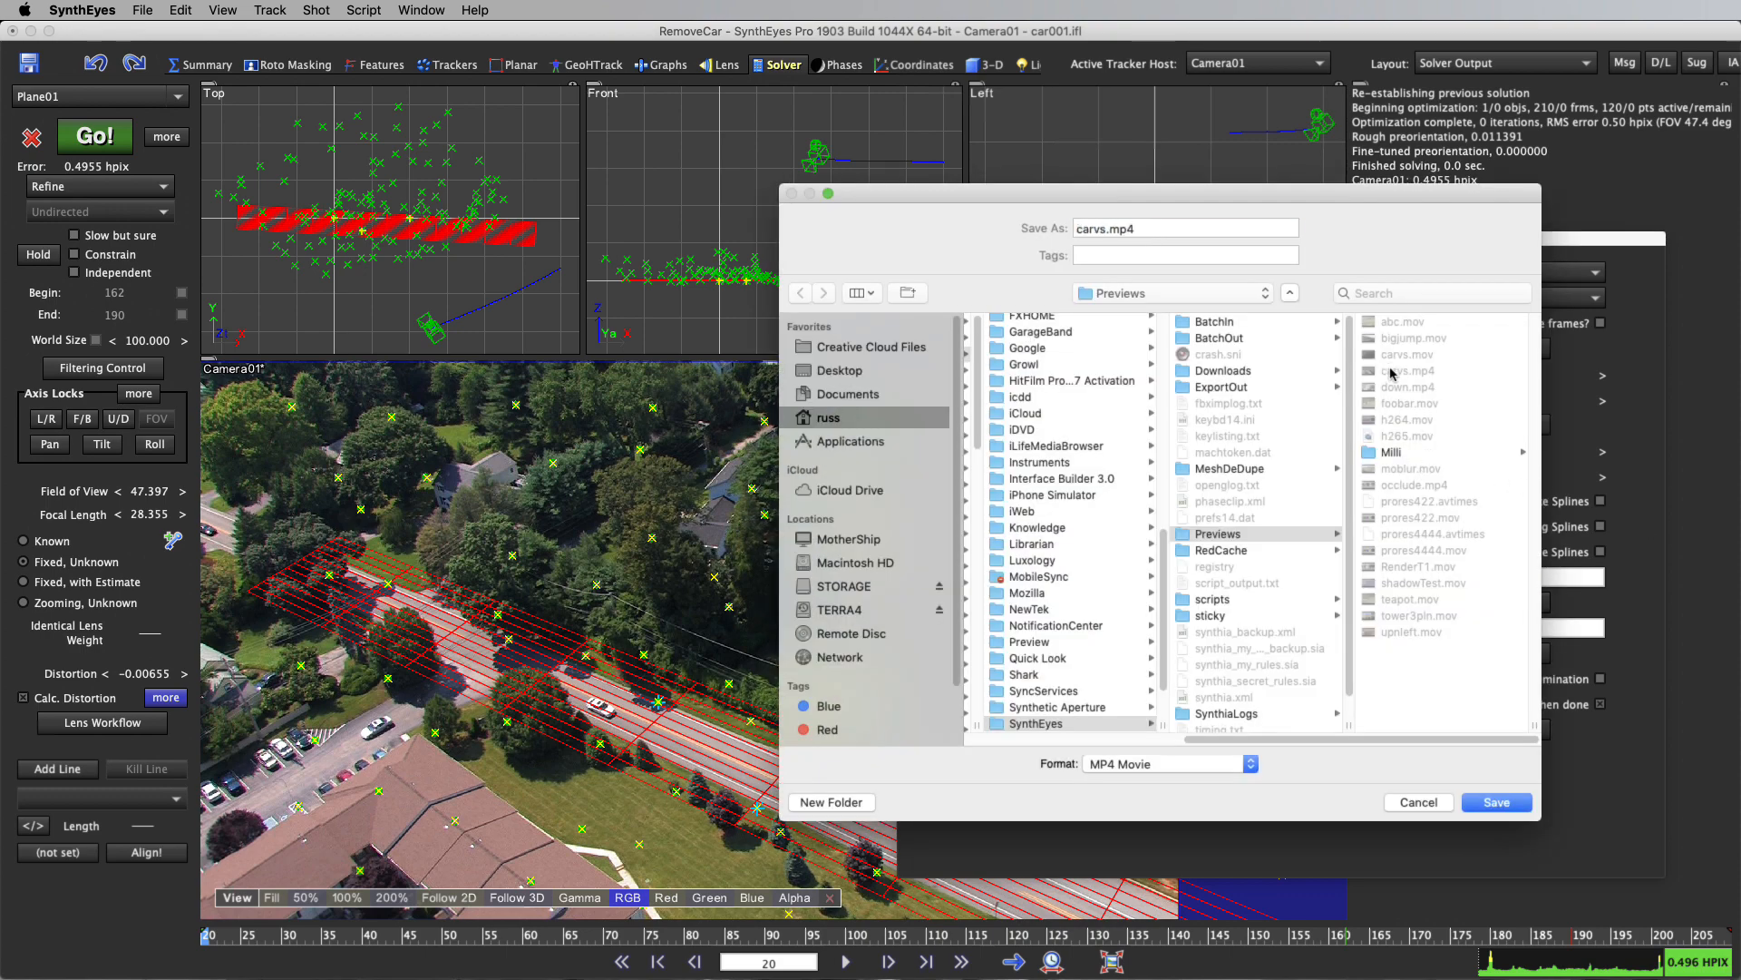
click(1492, 804)
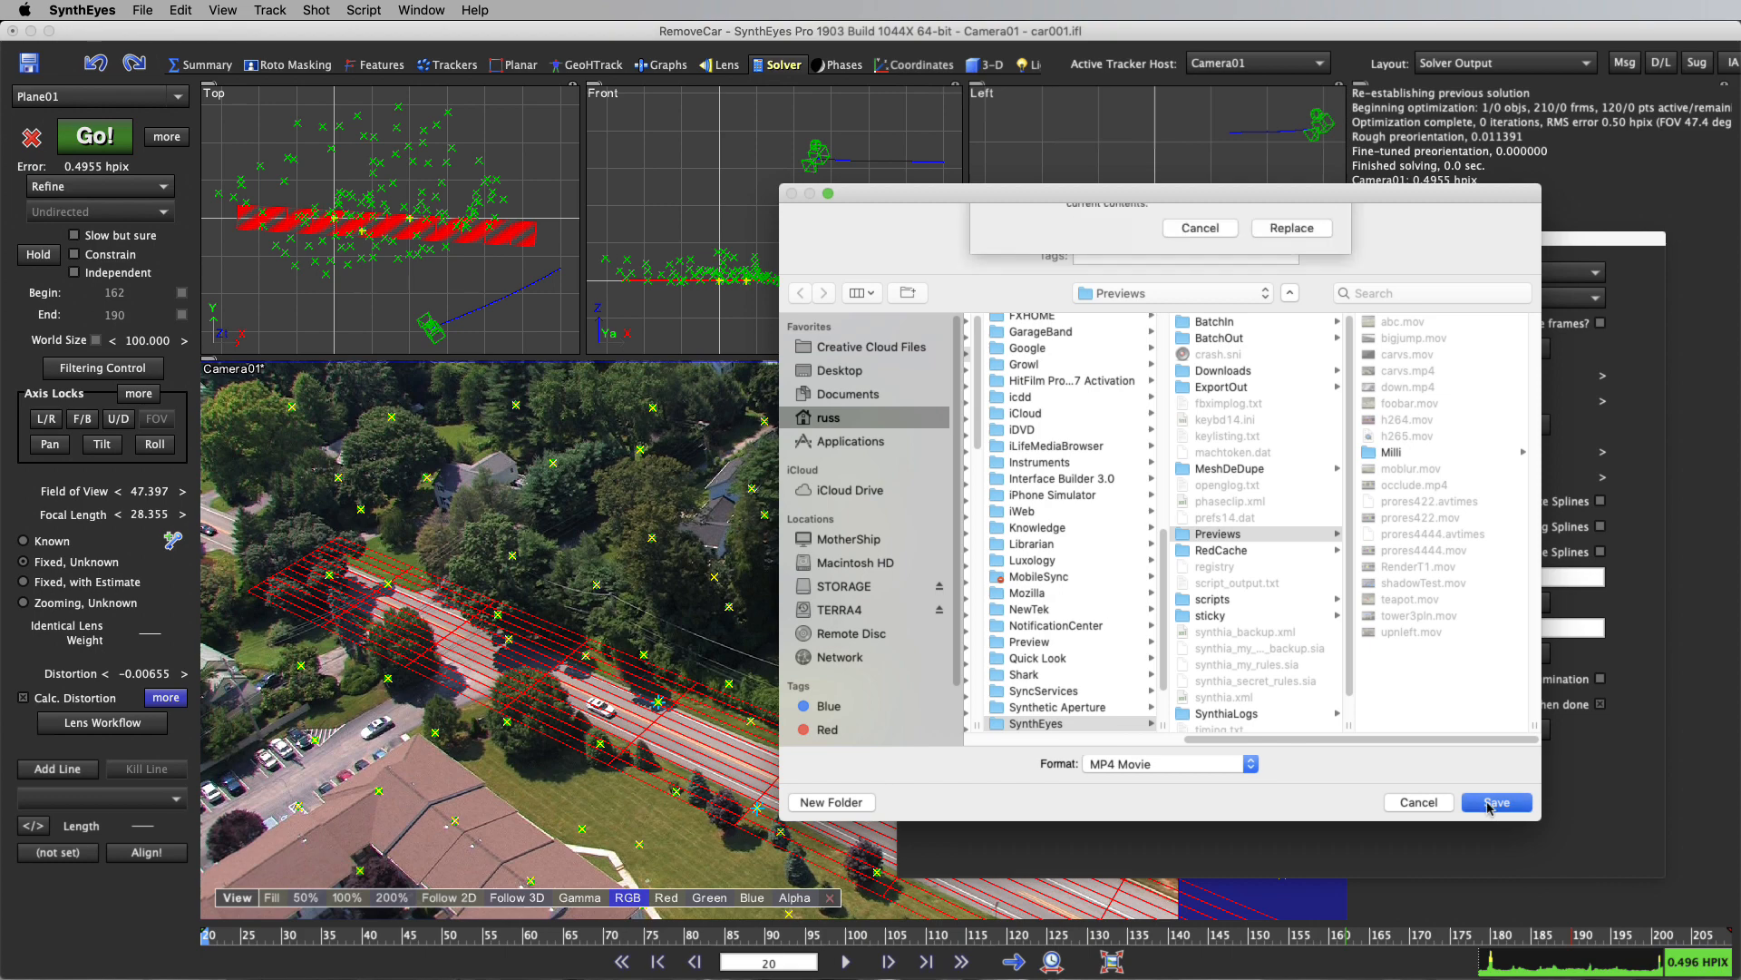
click(1288, 319)
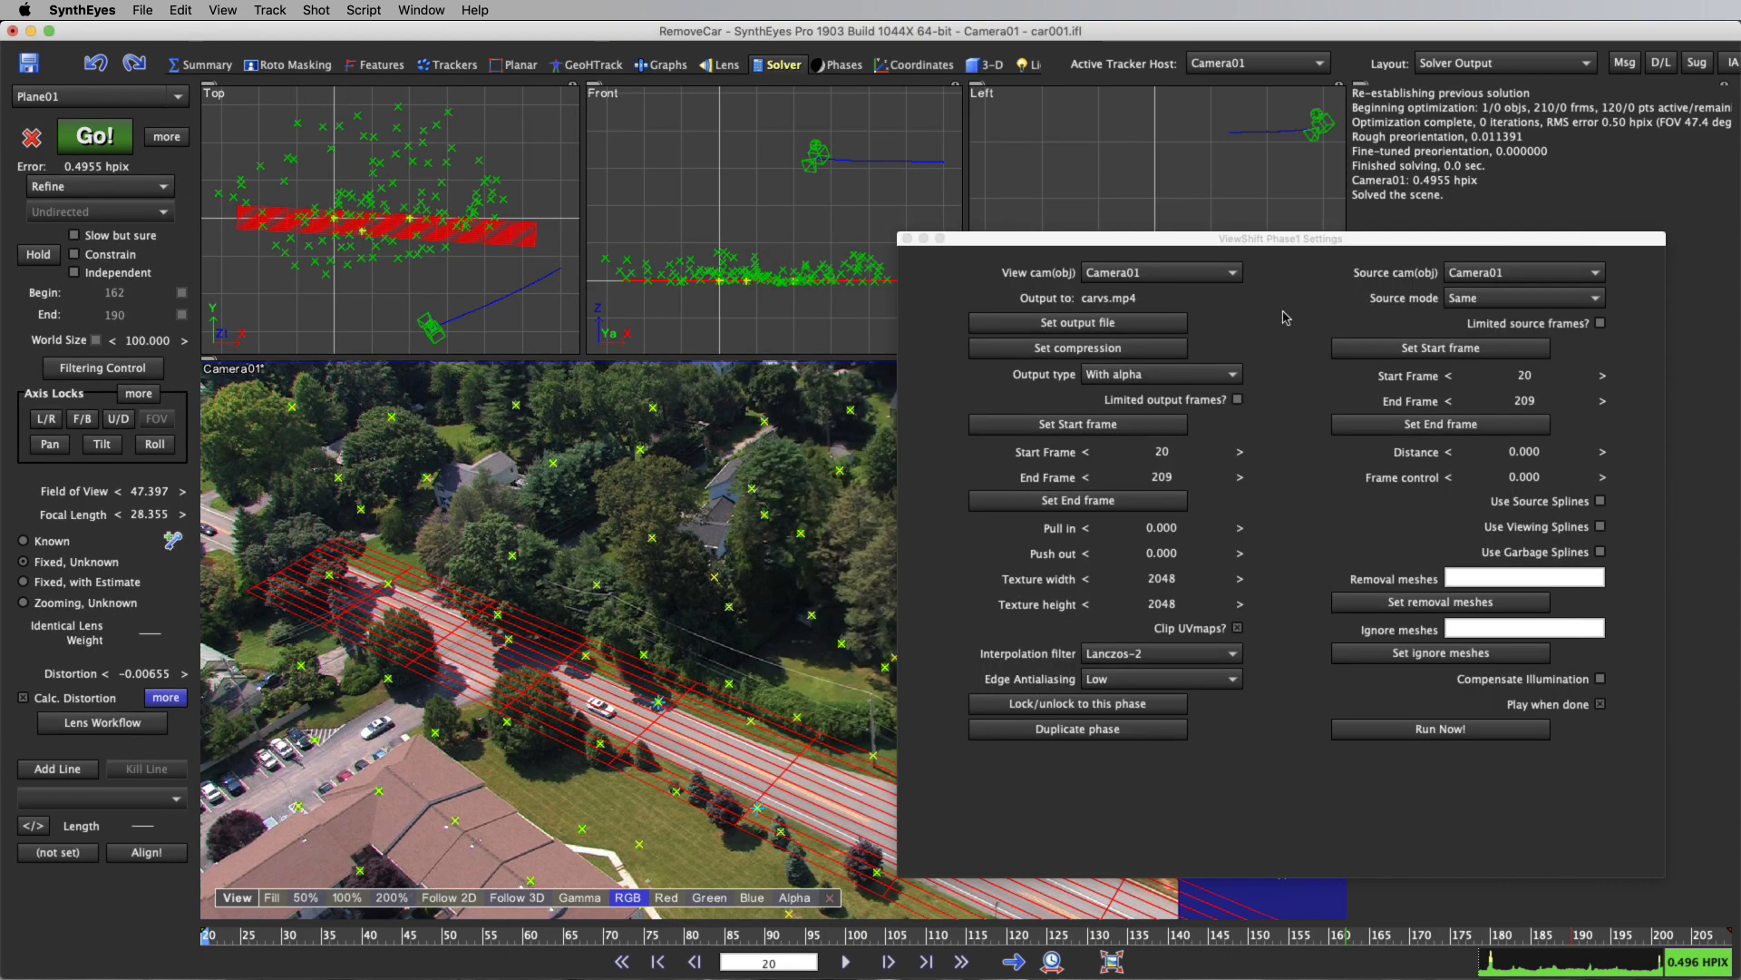
Set the ViewShift output compression to H.264 with a bit rate of 20000 Kbps.
click(1078, 348)
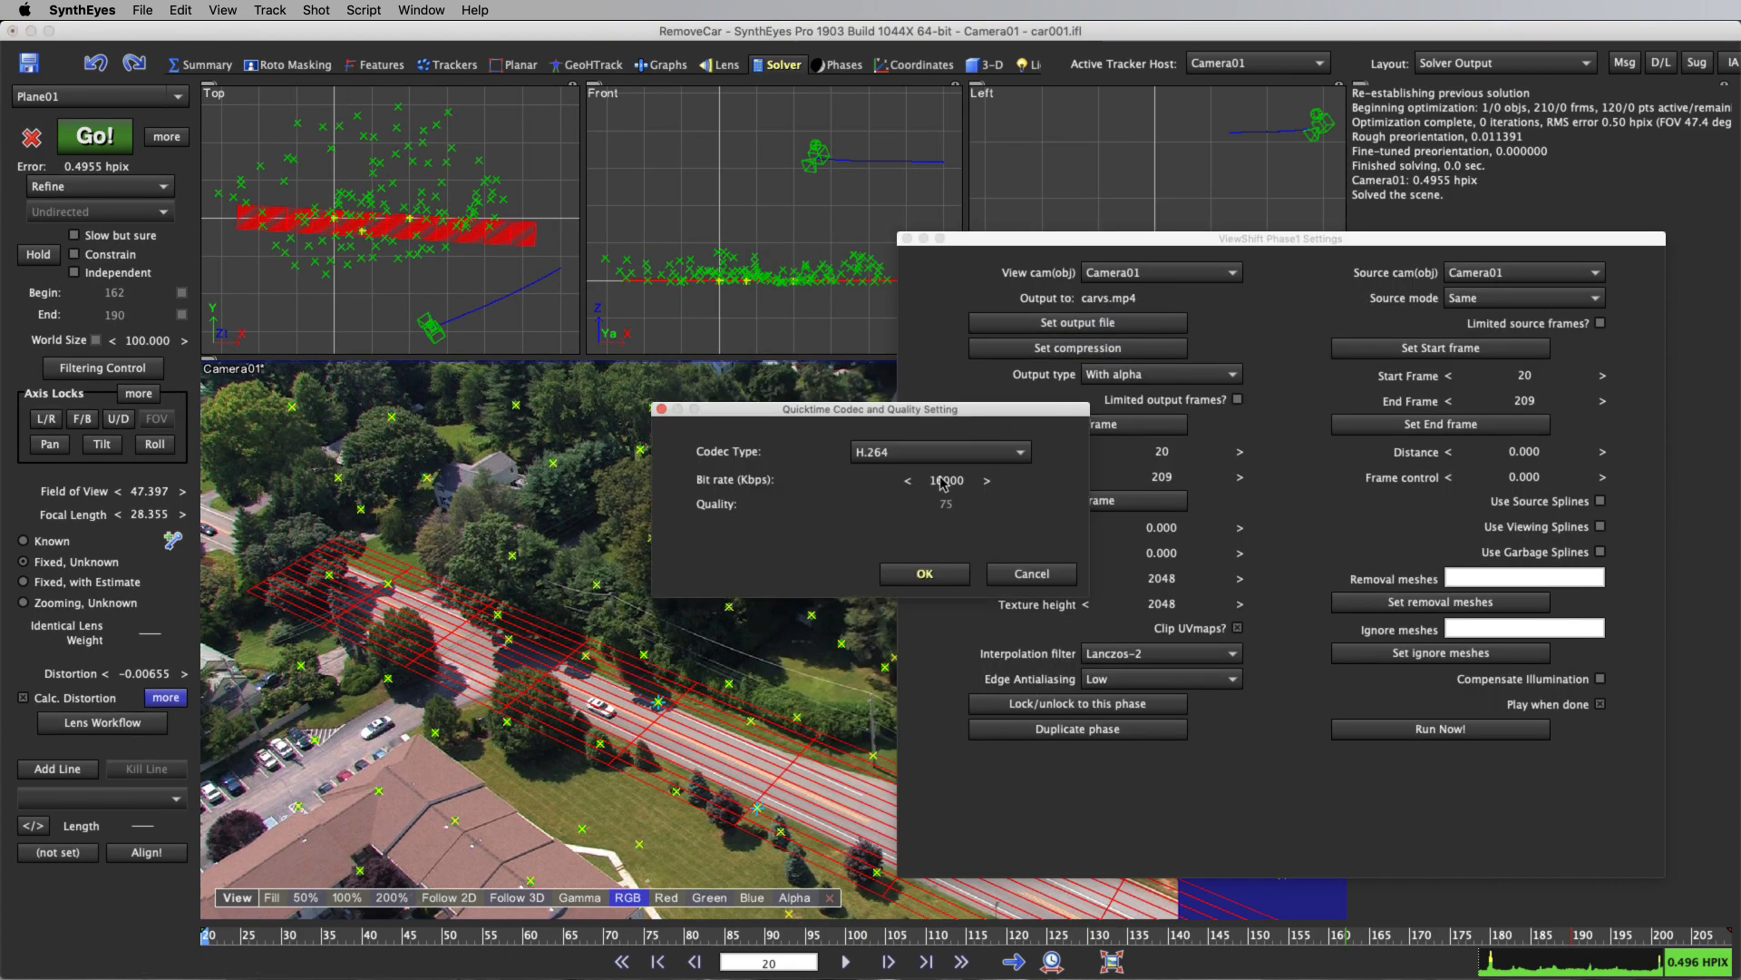
double_click(943, 482)
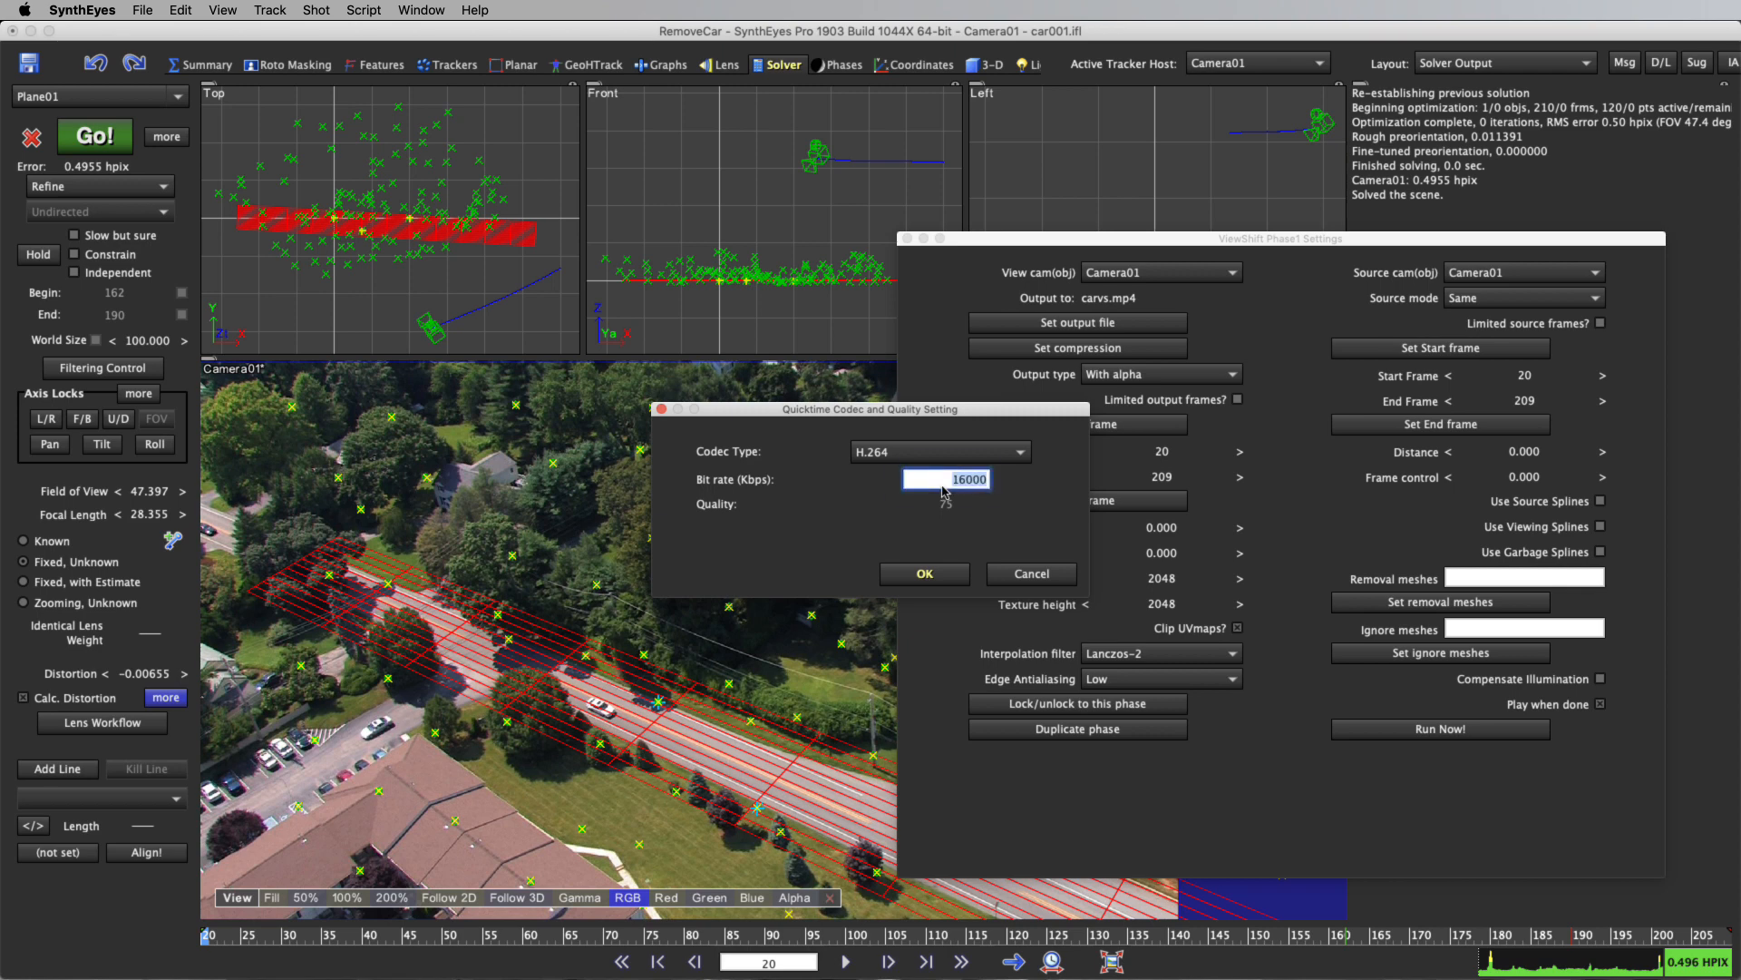
text(20000)
key(Return)
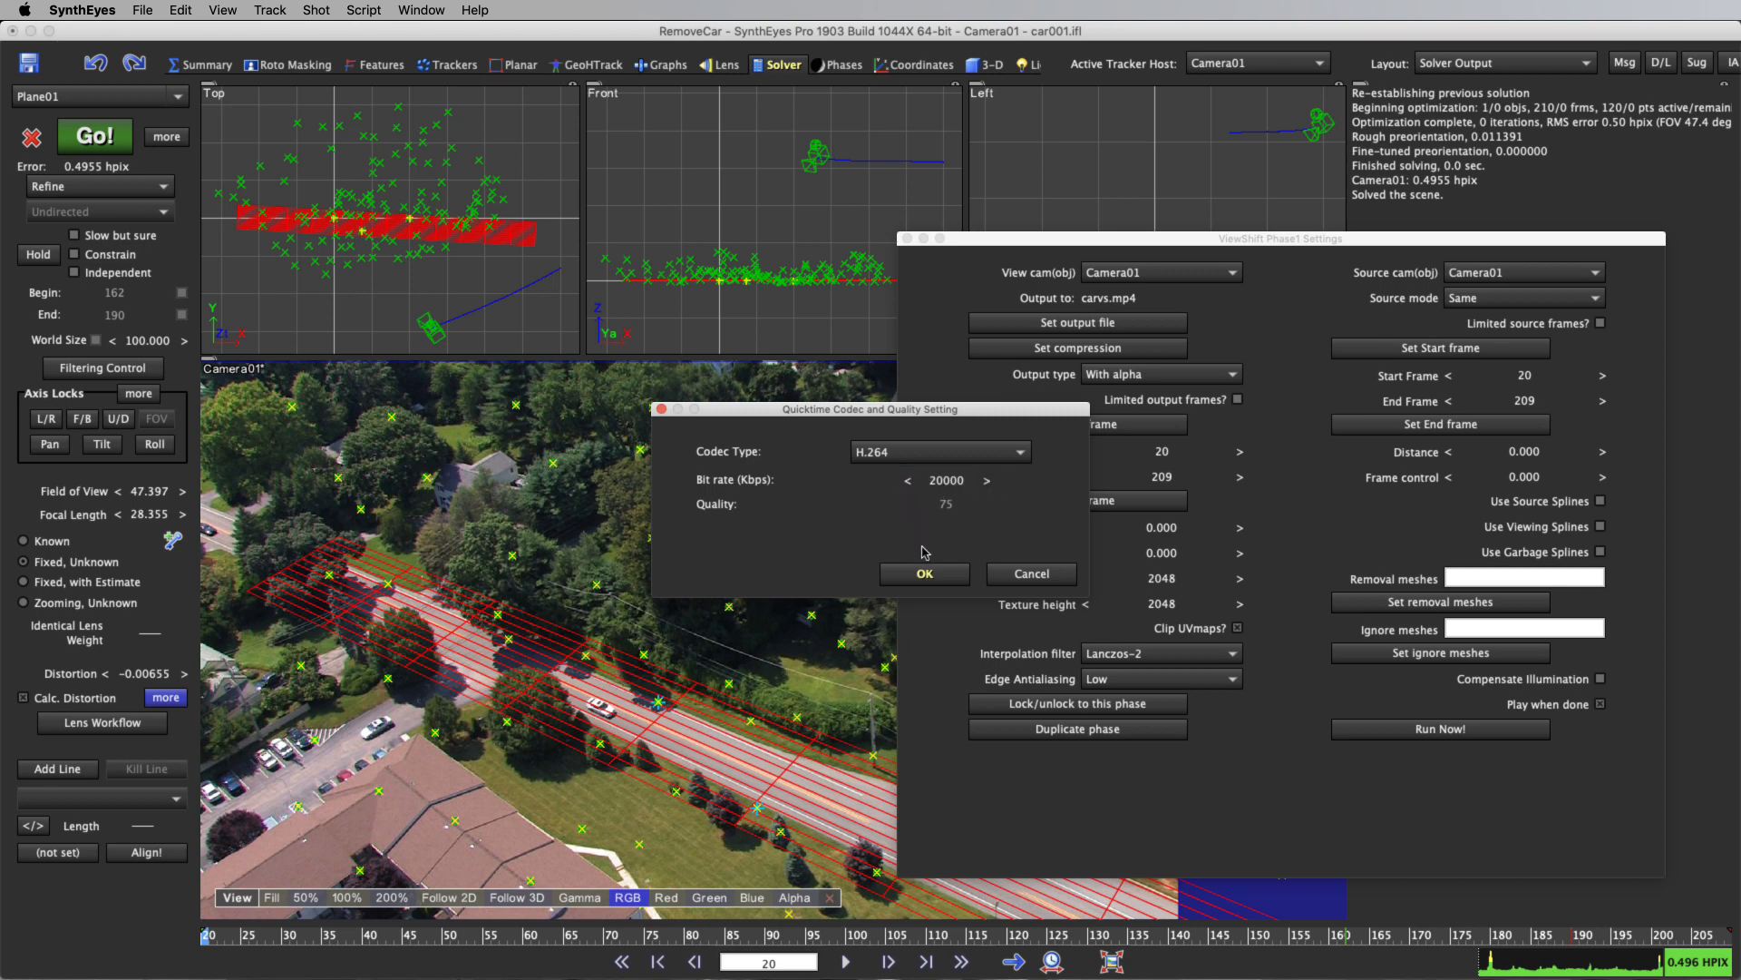
click(925, 573)
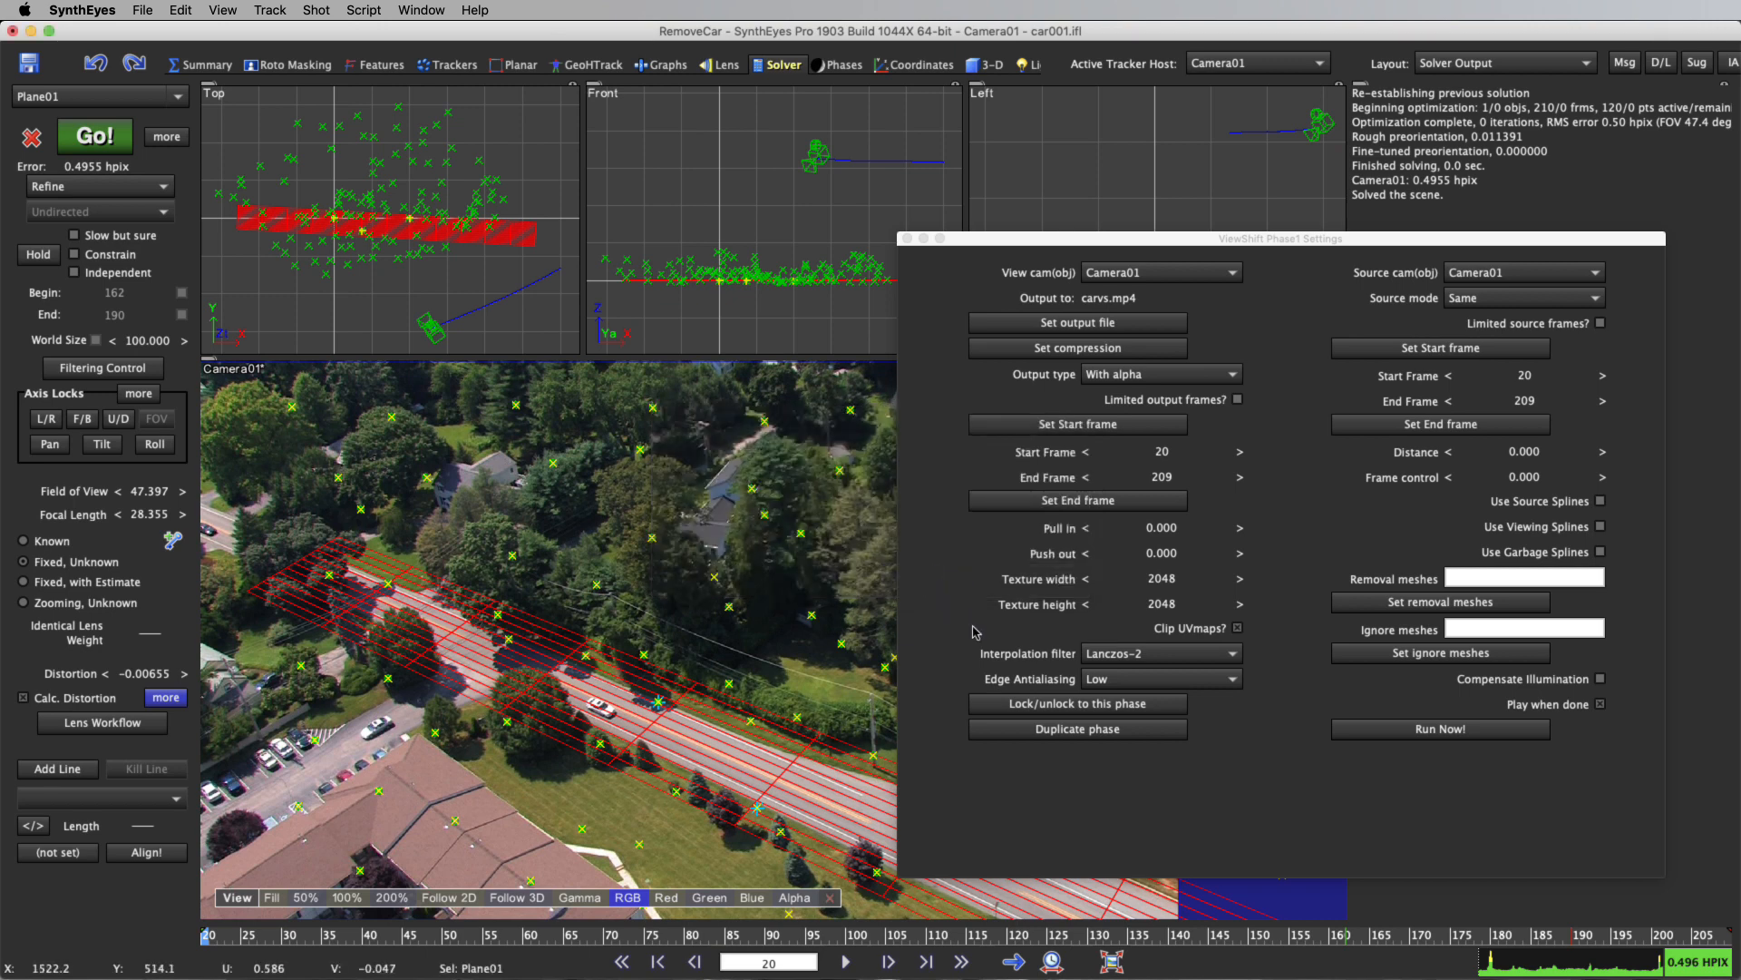
Run ViewShift, review the rendered carvs.mp4 movie, and quit QuickTime Player.
click(1447, 731)
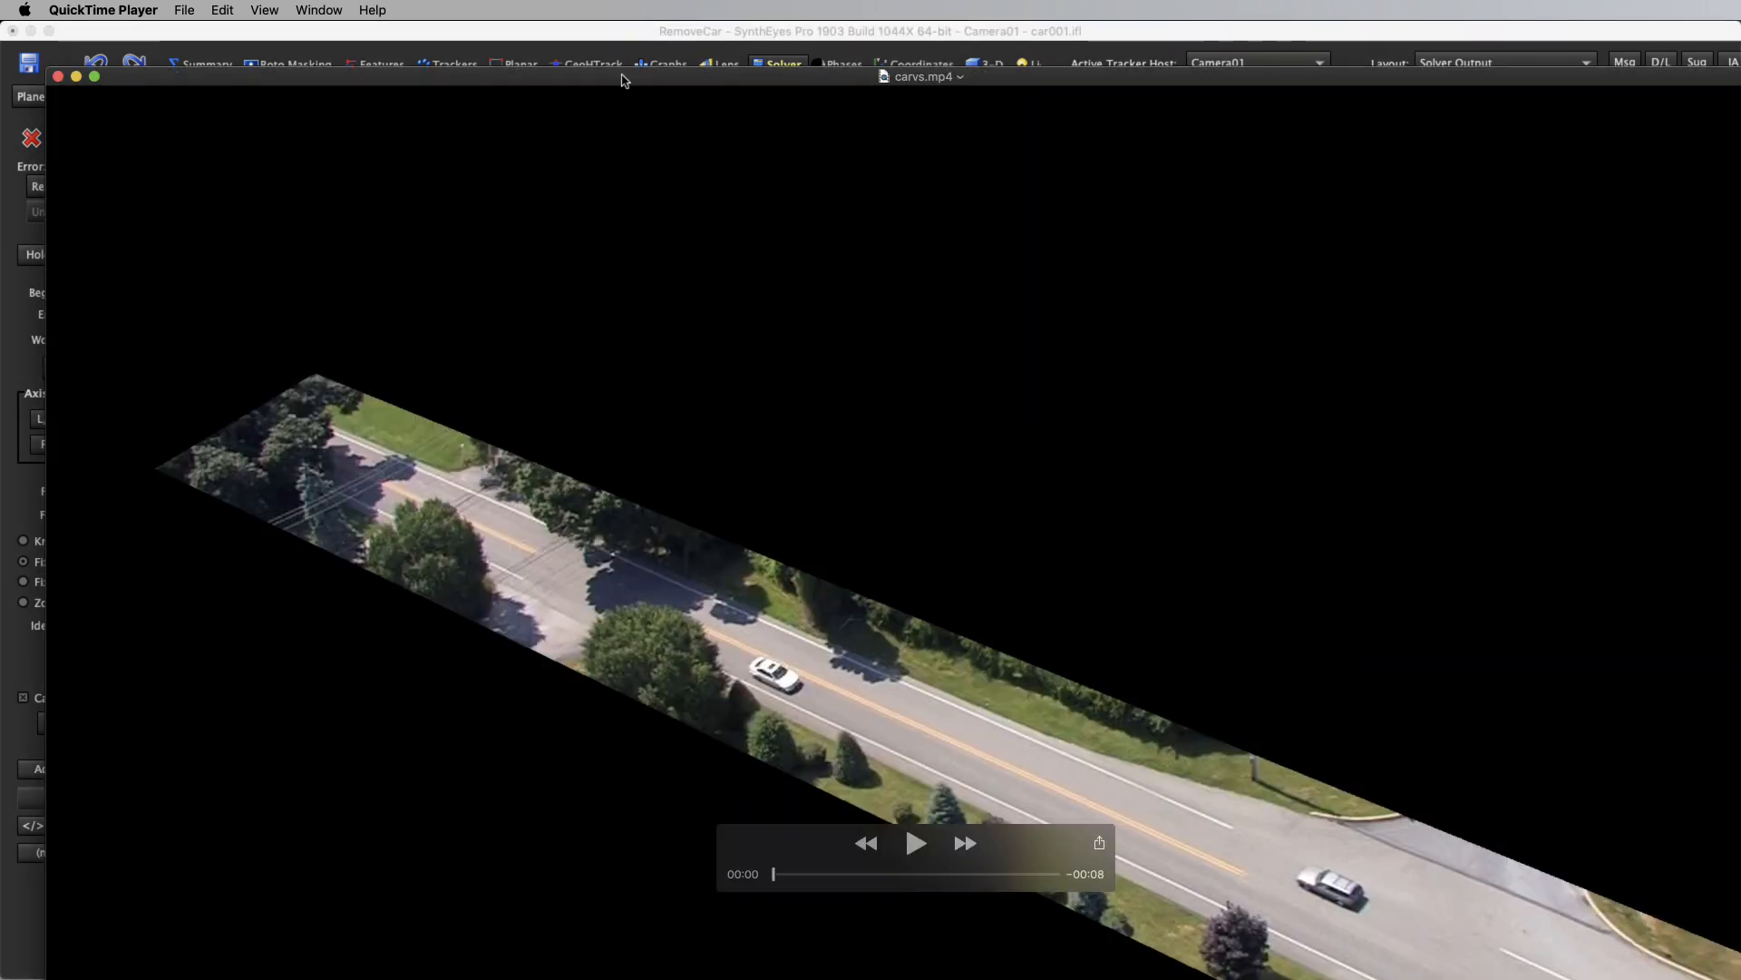
drag(621, 80, 604, 36)
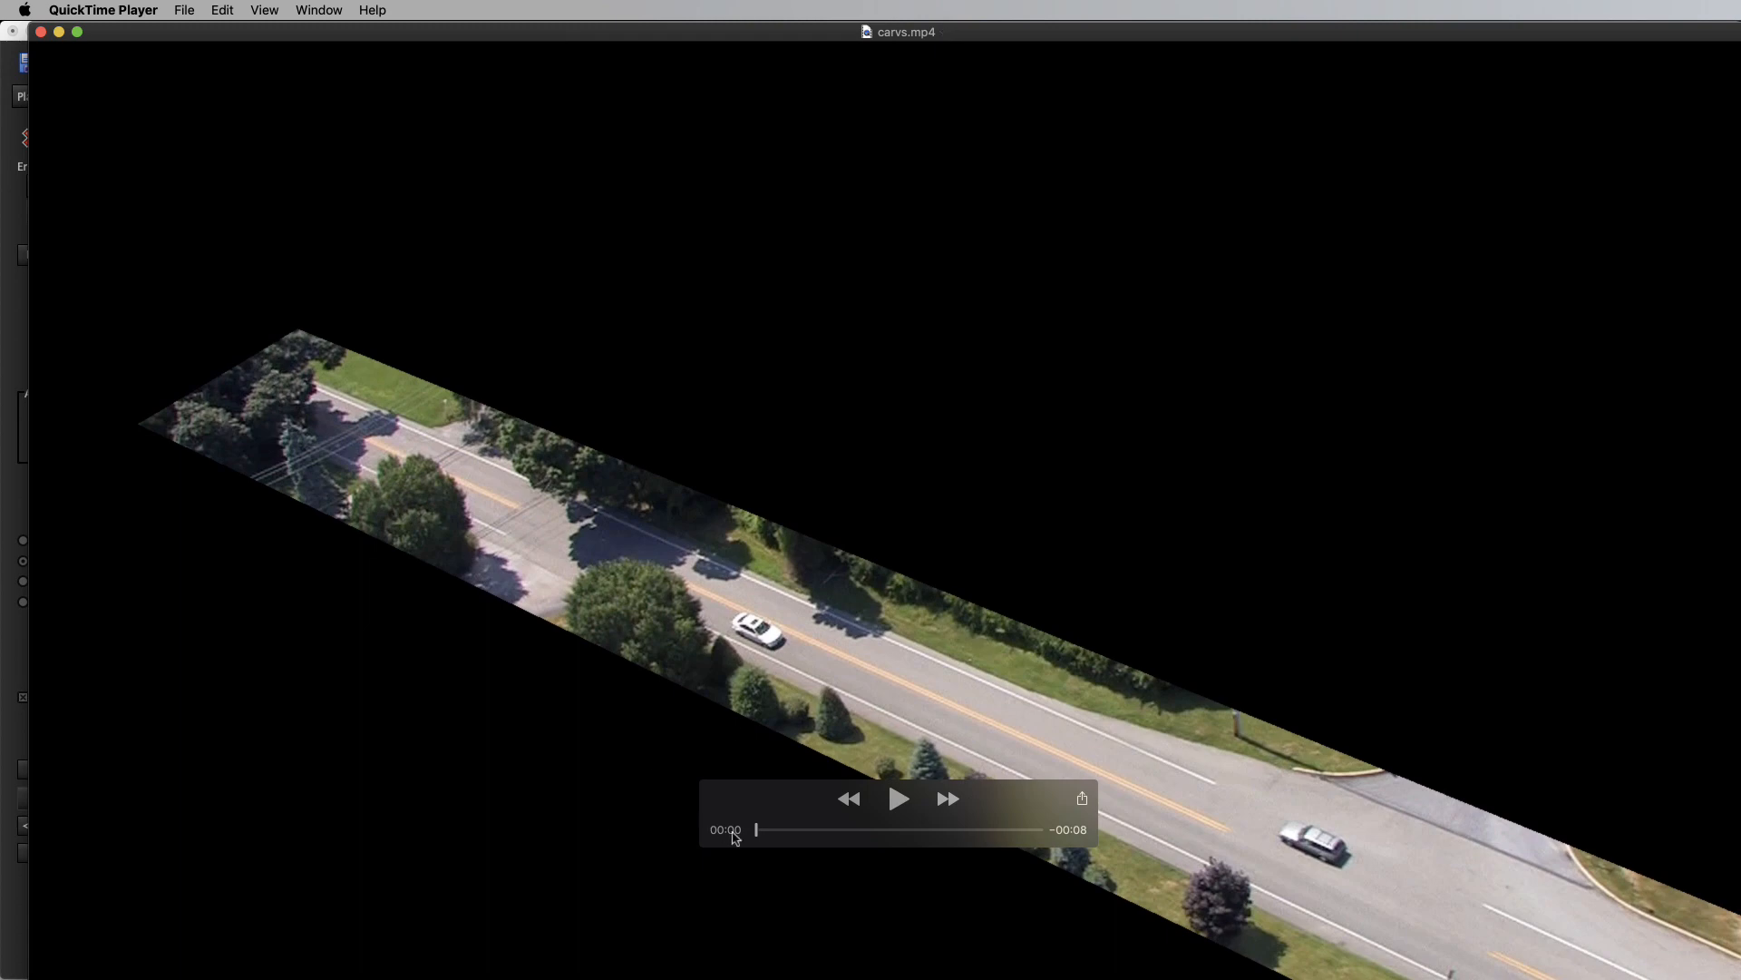
mouse_move(758, 830)
mouse_down()
mouse_move(934, 847)
mouse_move(1062, 886)
mouse_move(684, 819)
mouse_move(1073, 898)
mouse_move(653, 794)
mouse_move(1003, 876)
mouse_move(717, 823)
mouse_move(1050, 863)
mouse_move(737, 837)
mouse_up()
click(40, 33)
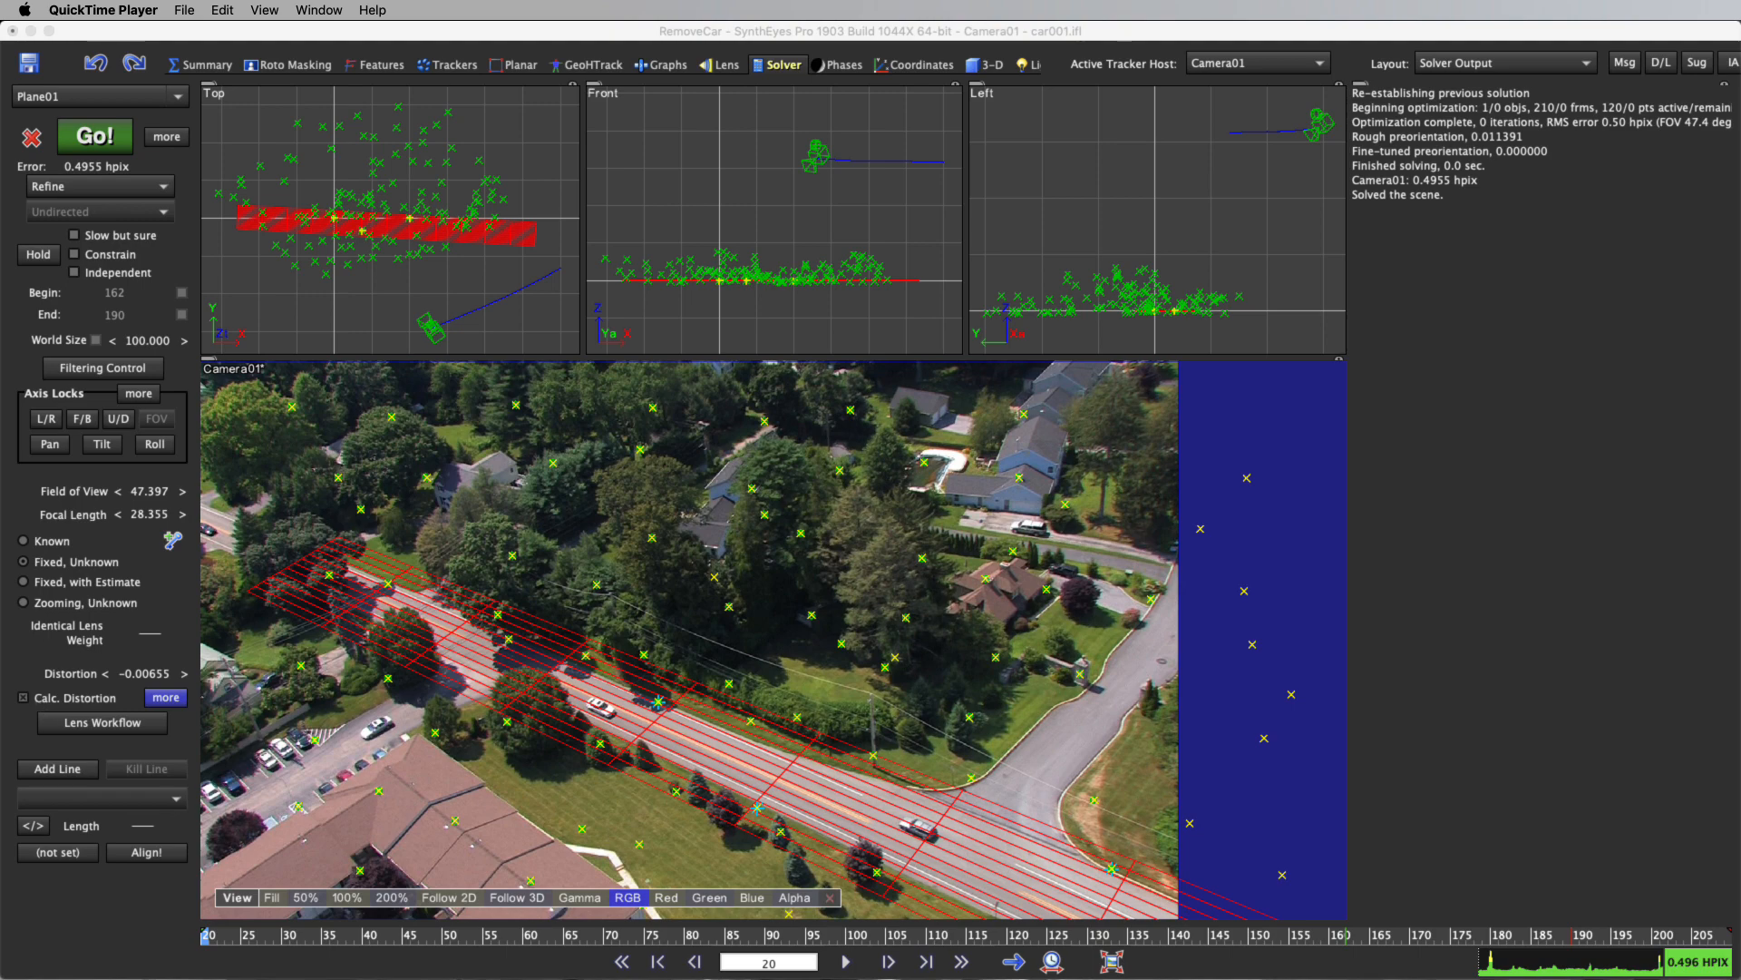
key(super+q)
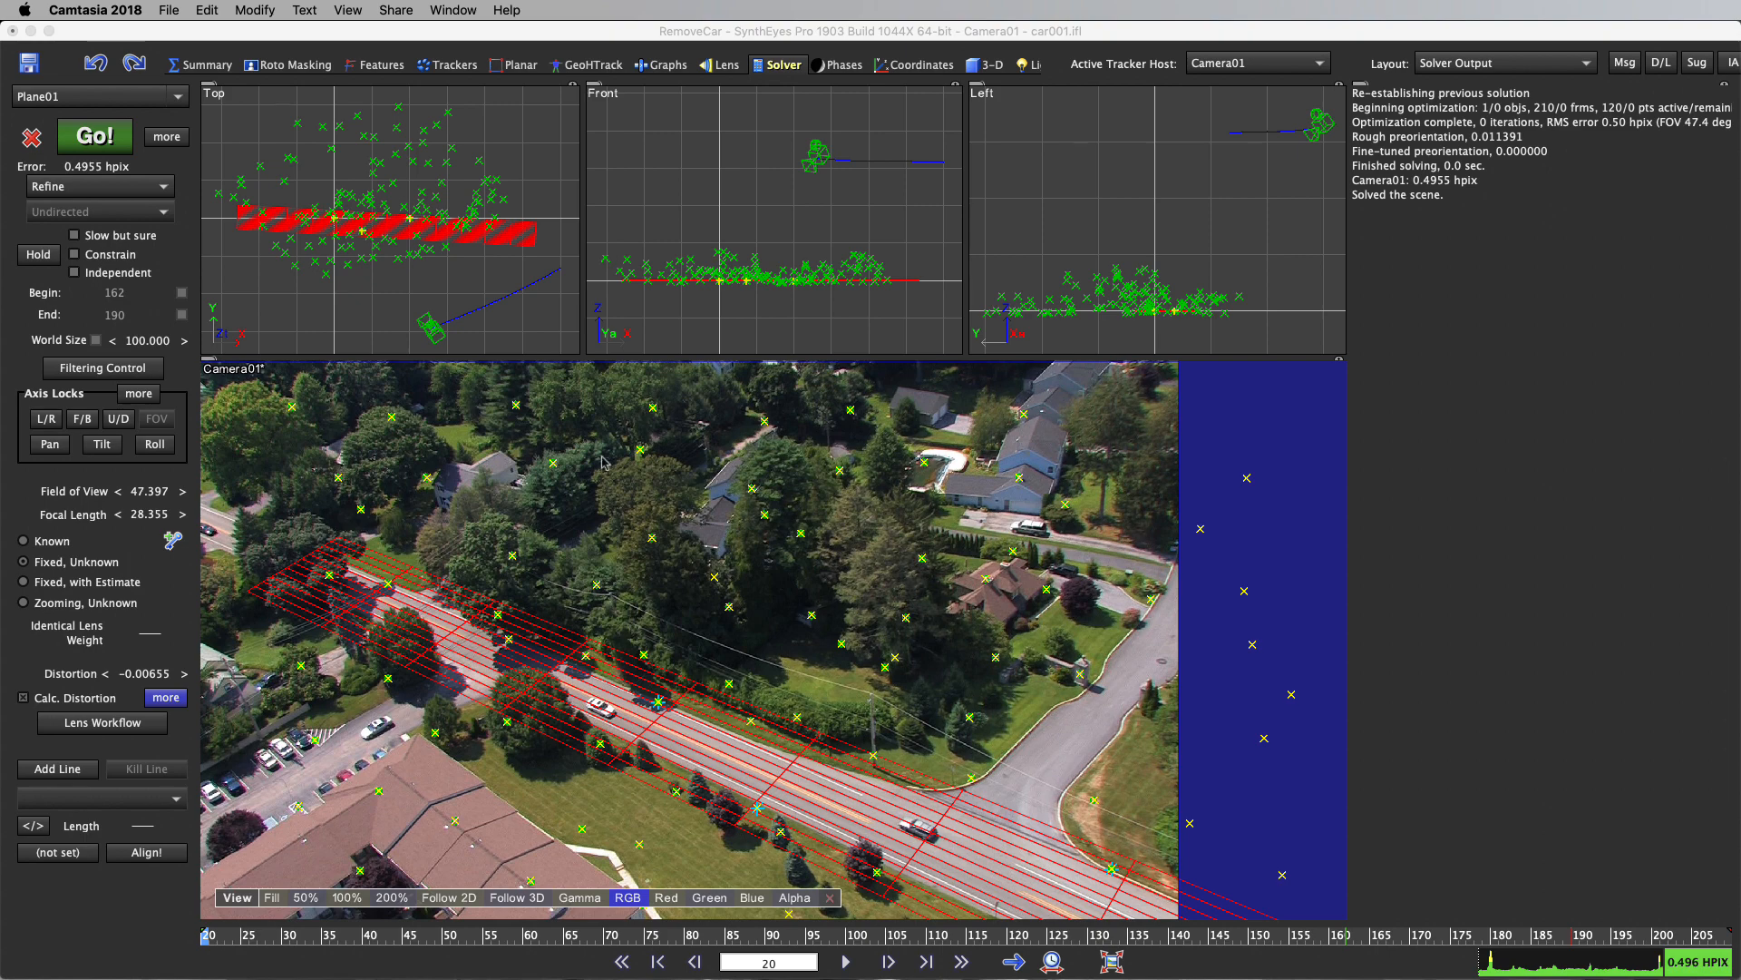
Close the ViewShift settings and place a tracker on the white car by the trees, with size 0.0070 and a key every 12 frames.
click(473, 64)
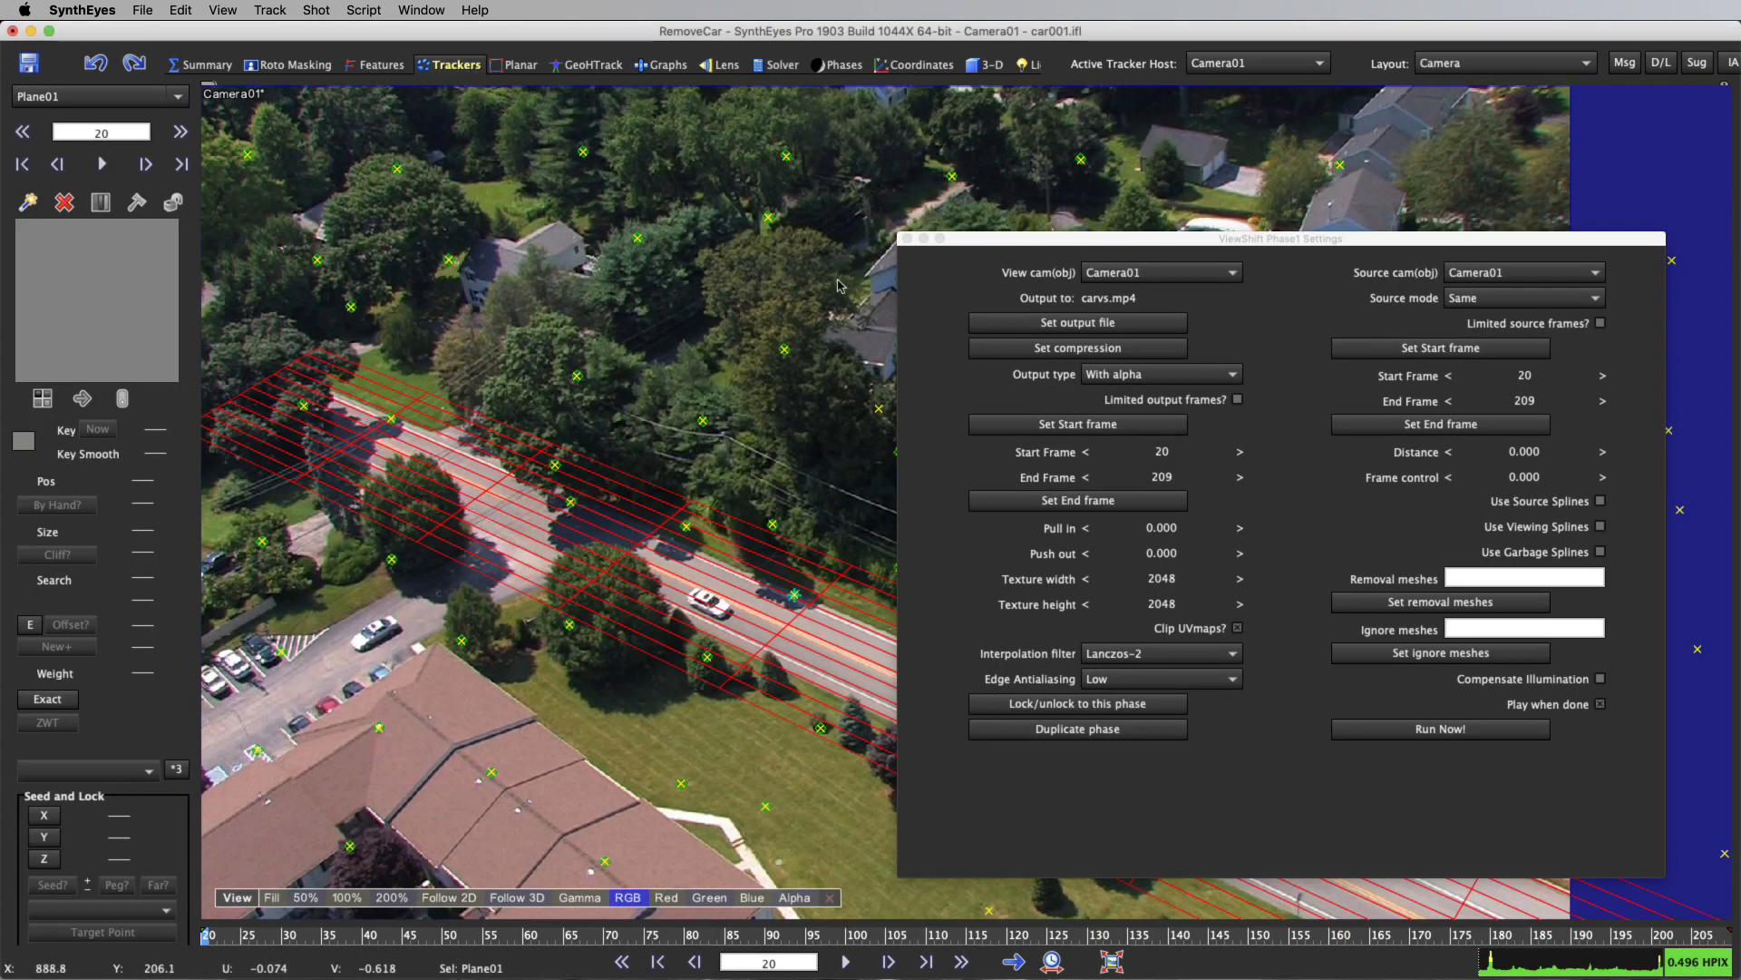
click(907, 237)
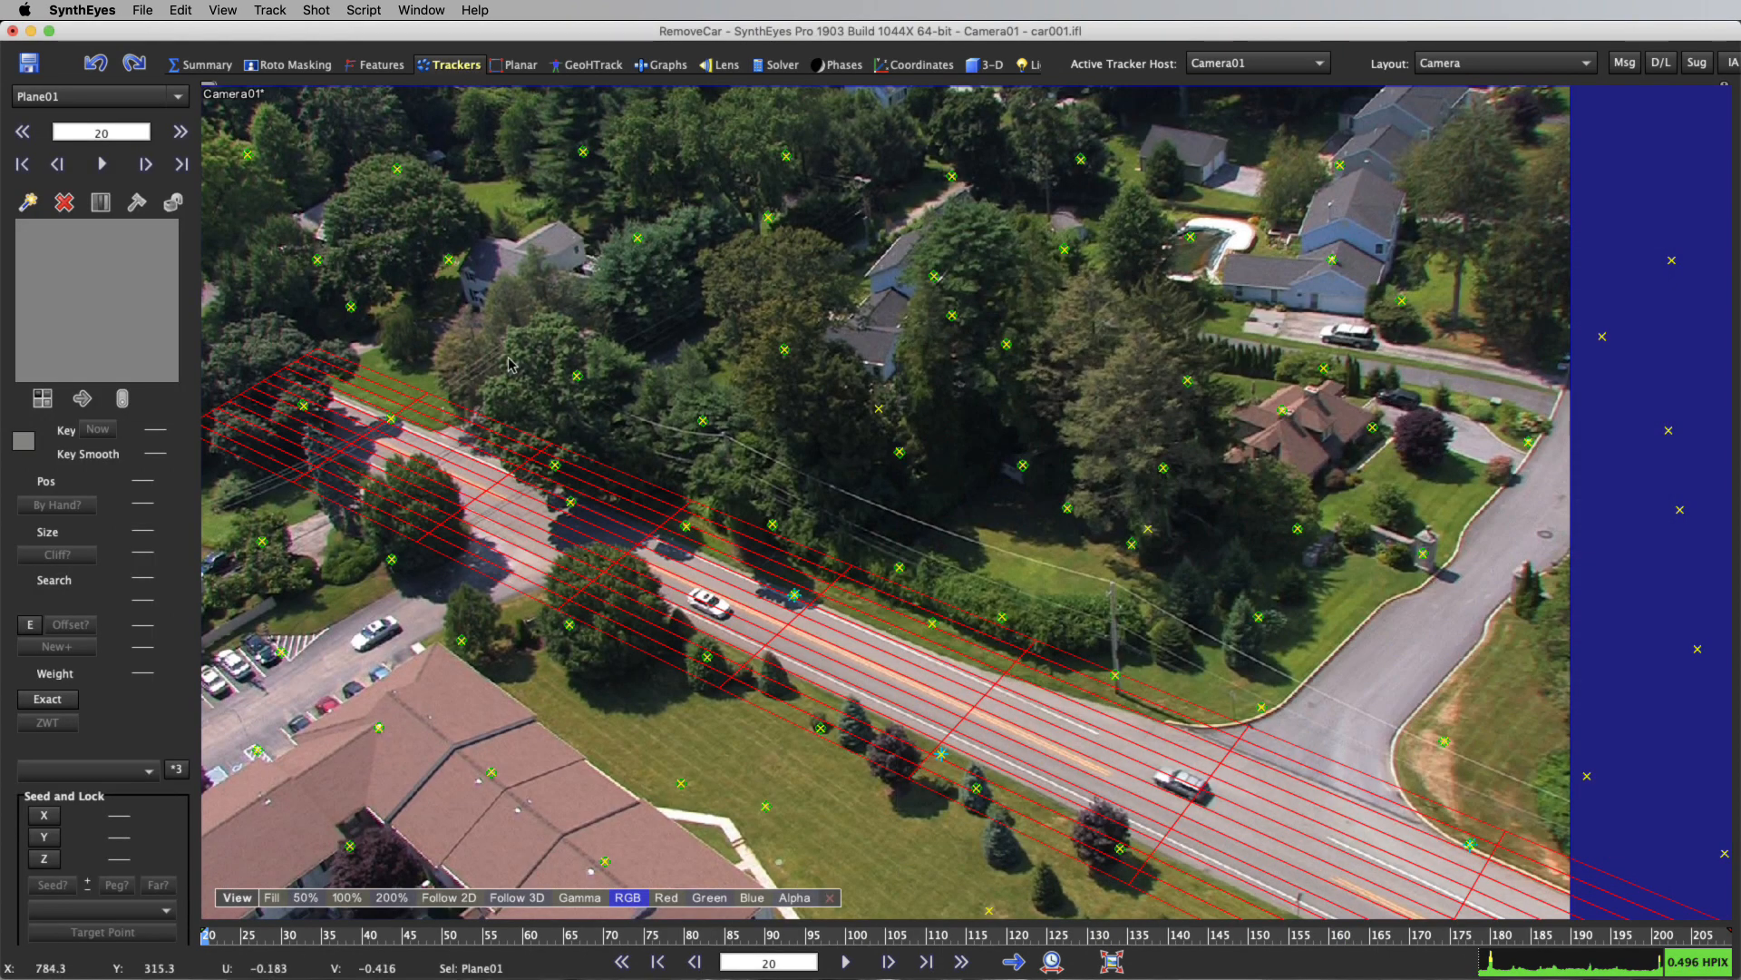
click(20, 204)
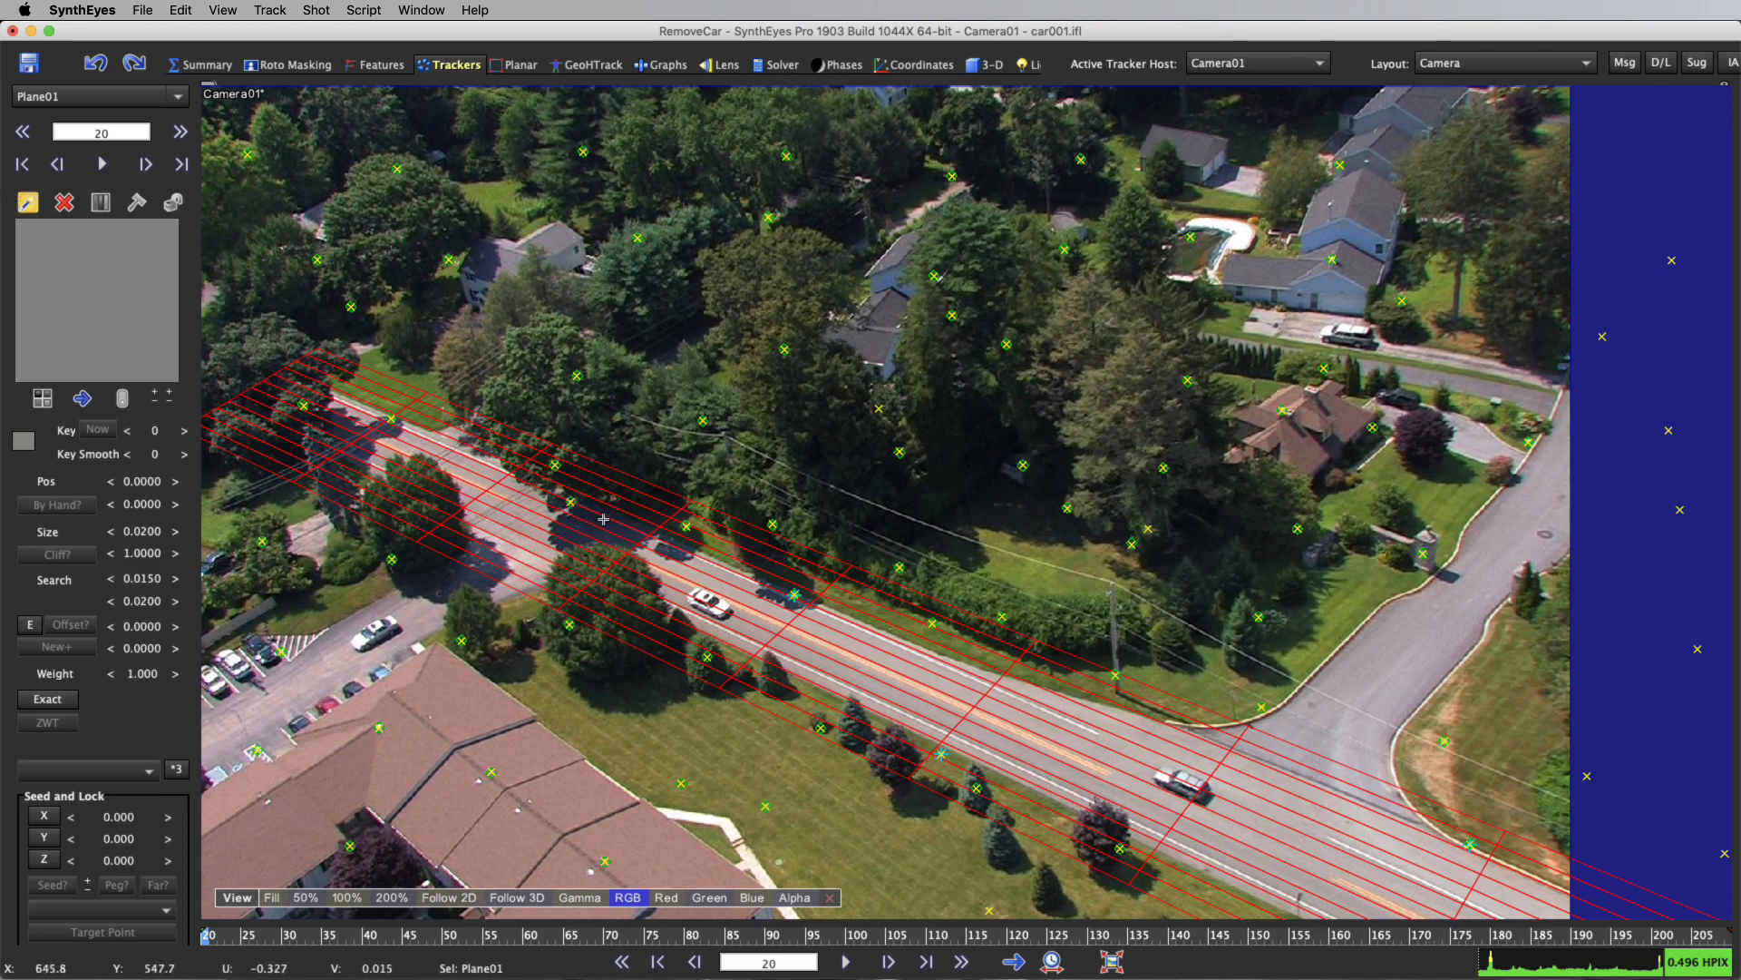
drag(709, 603, 707, 599)
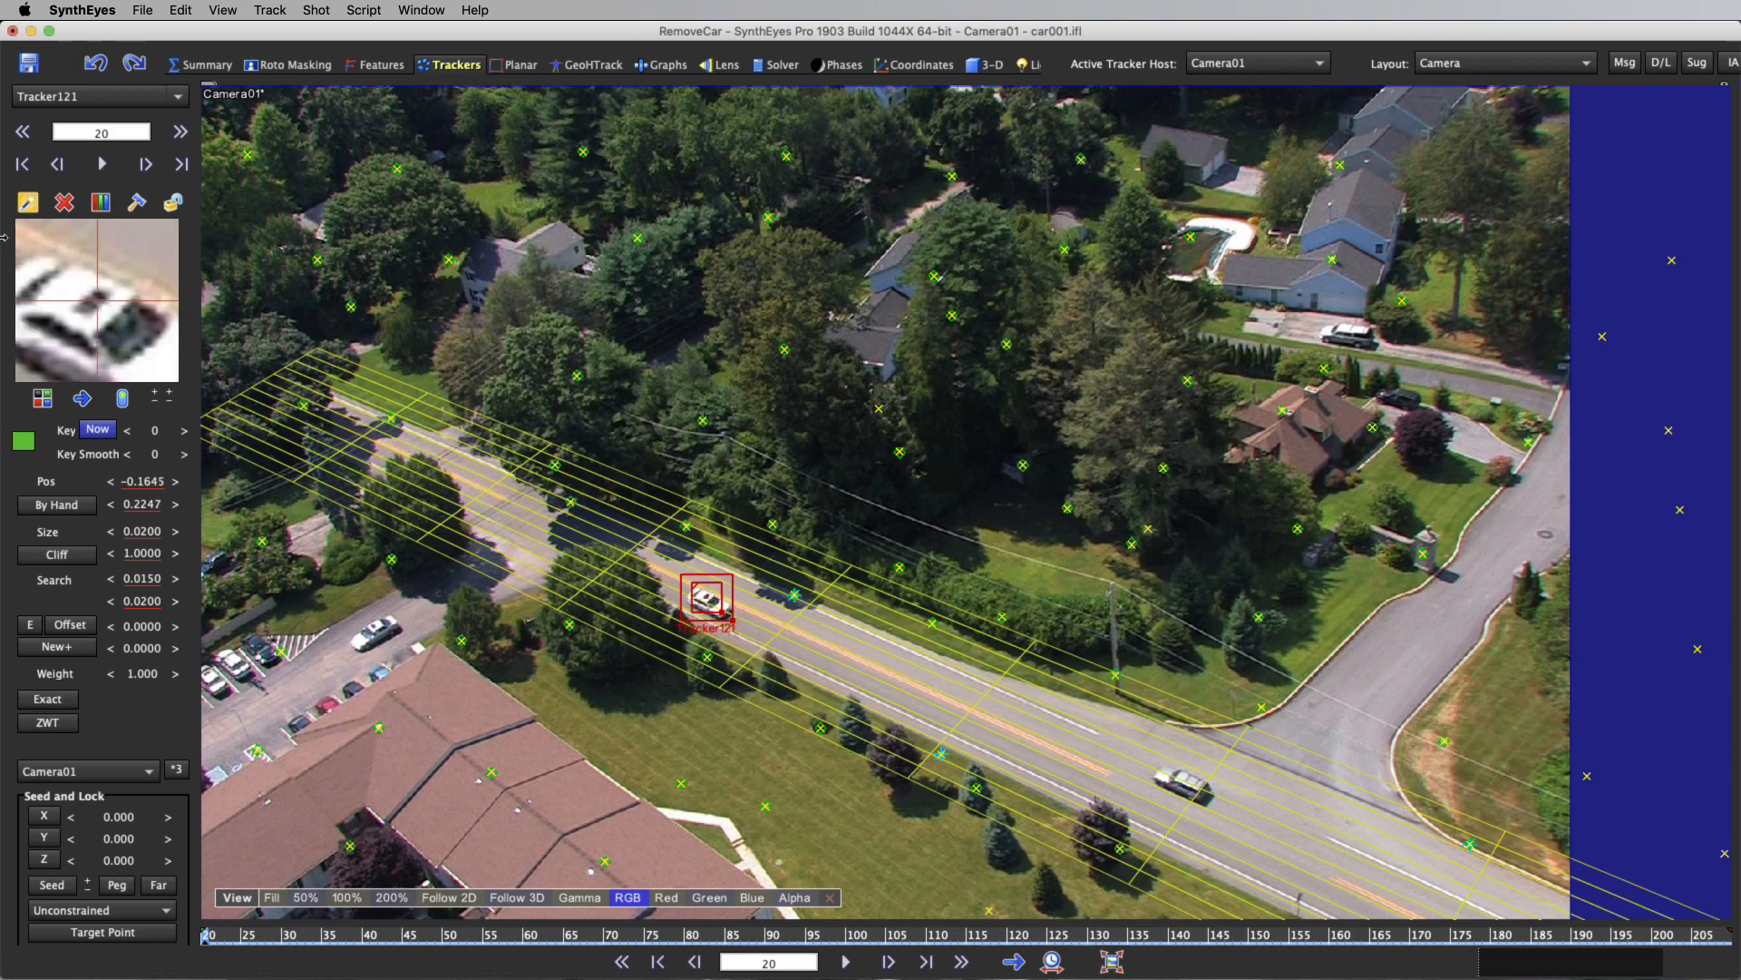
drag(46, 299, 100, 305)
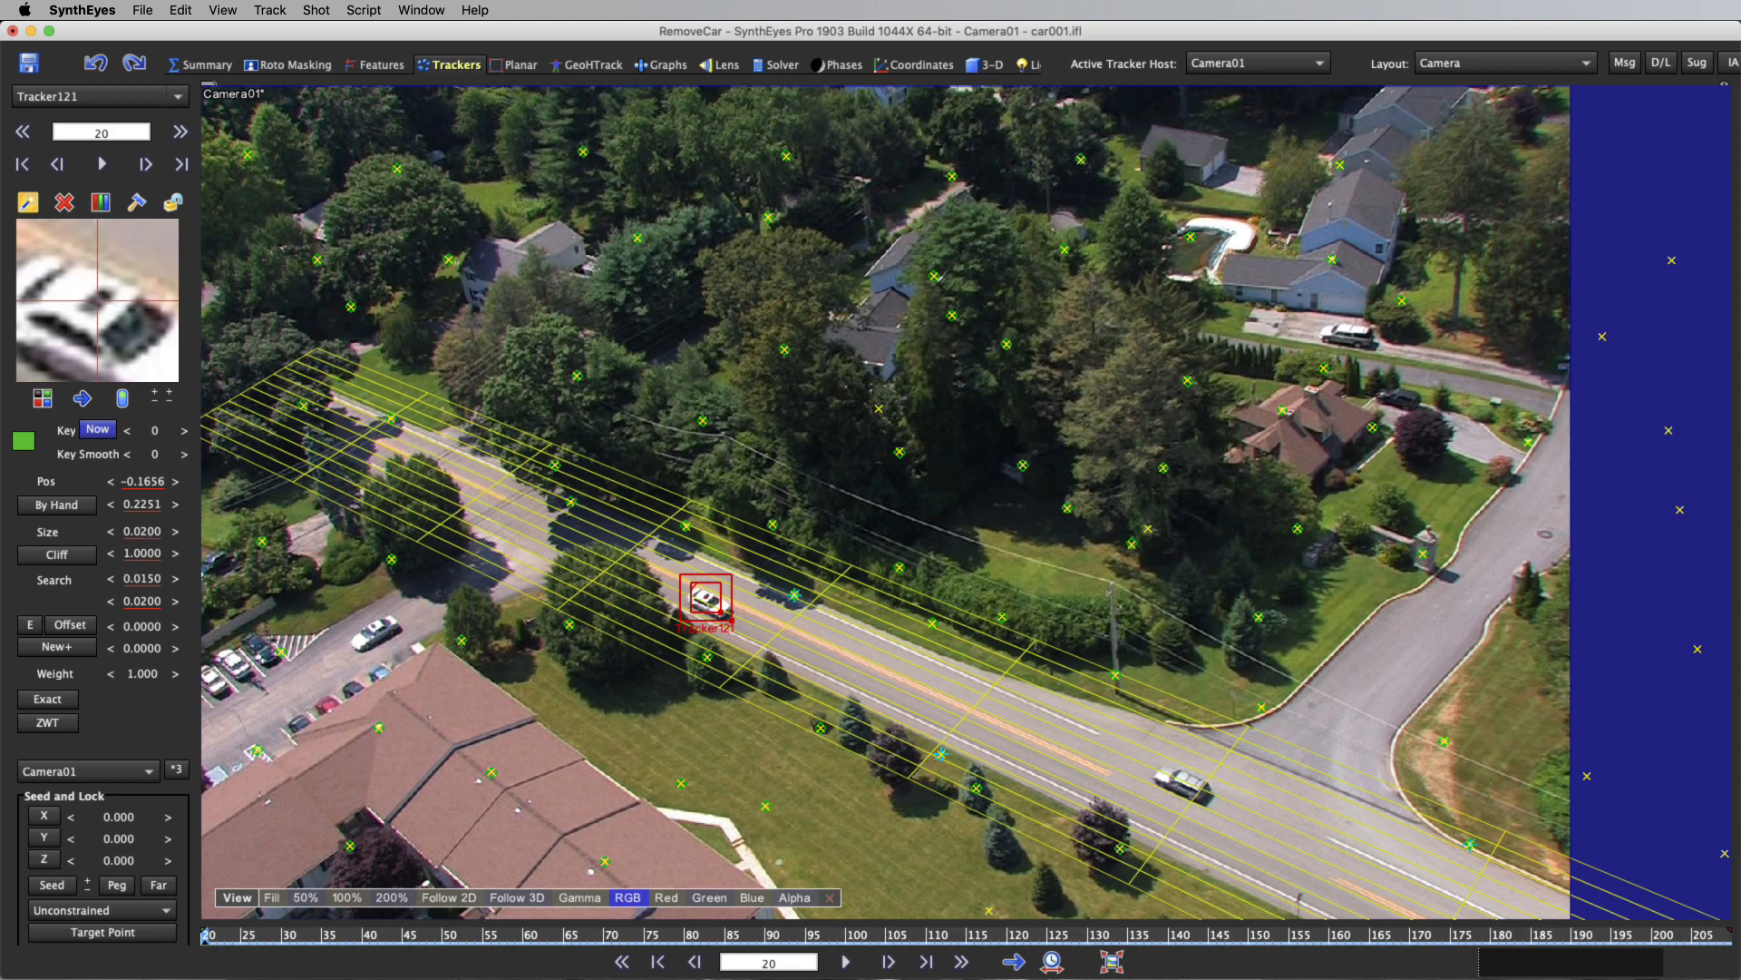
drag(142, 532, 79, 533)
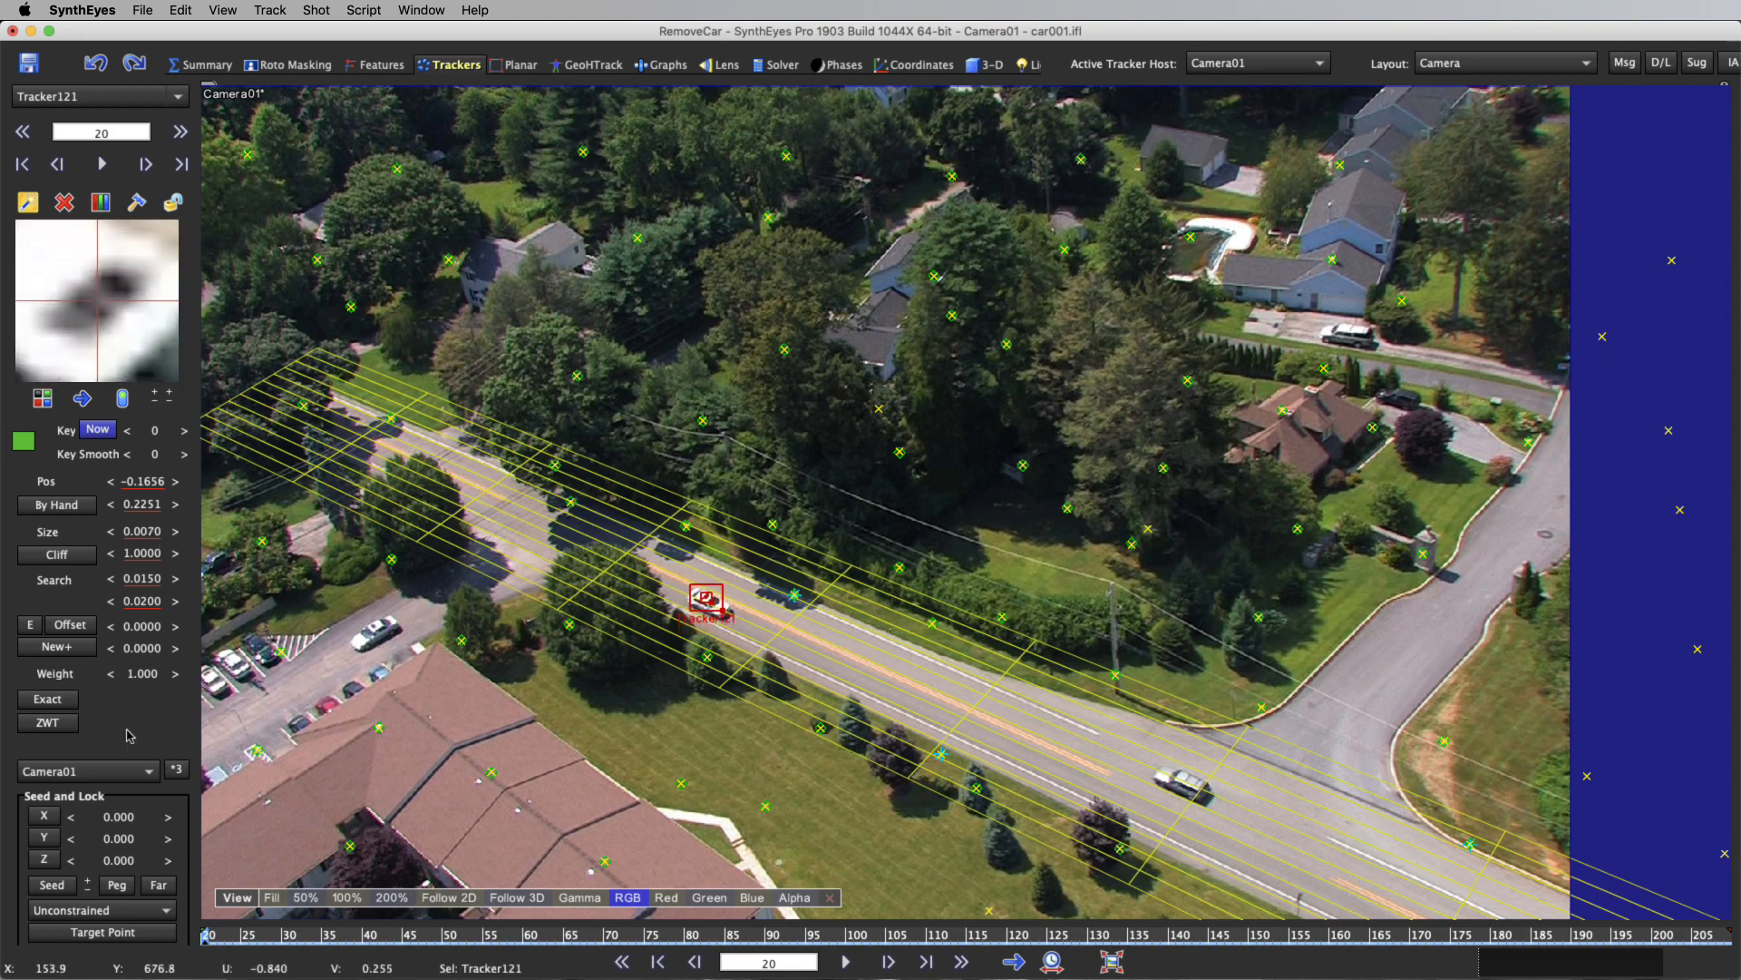
drag(155, 432, 164, 431)
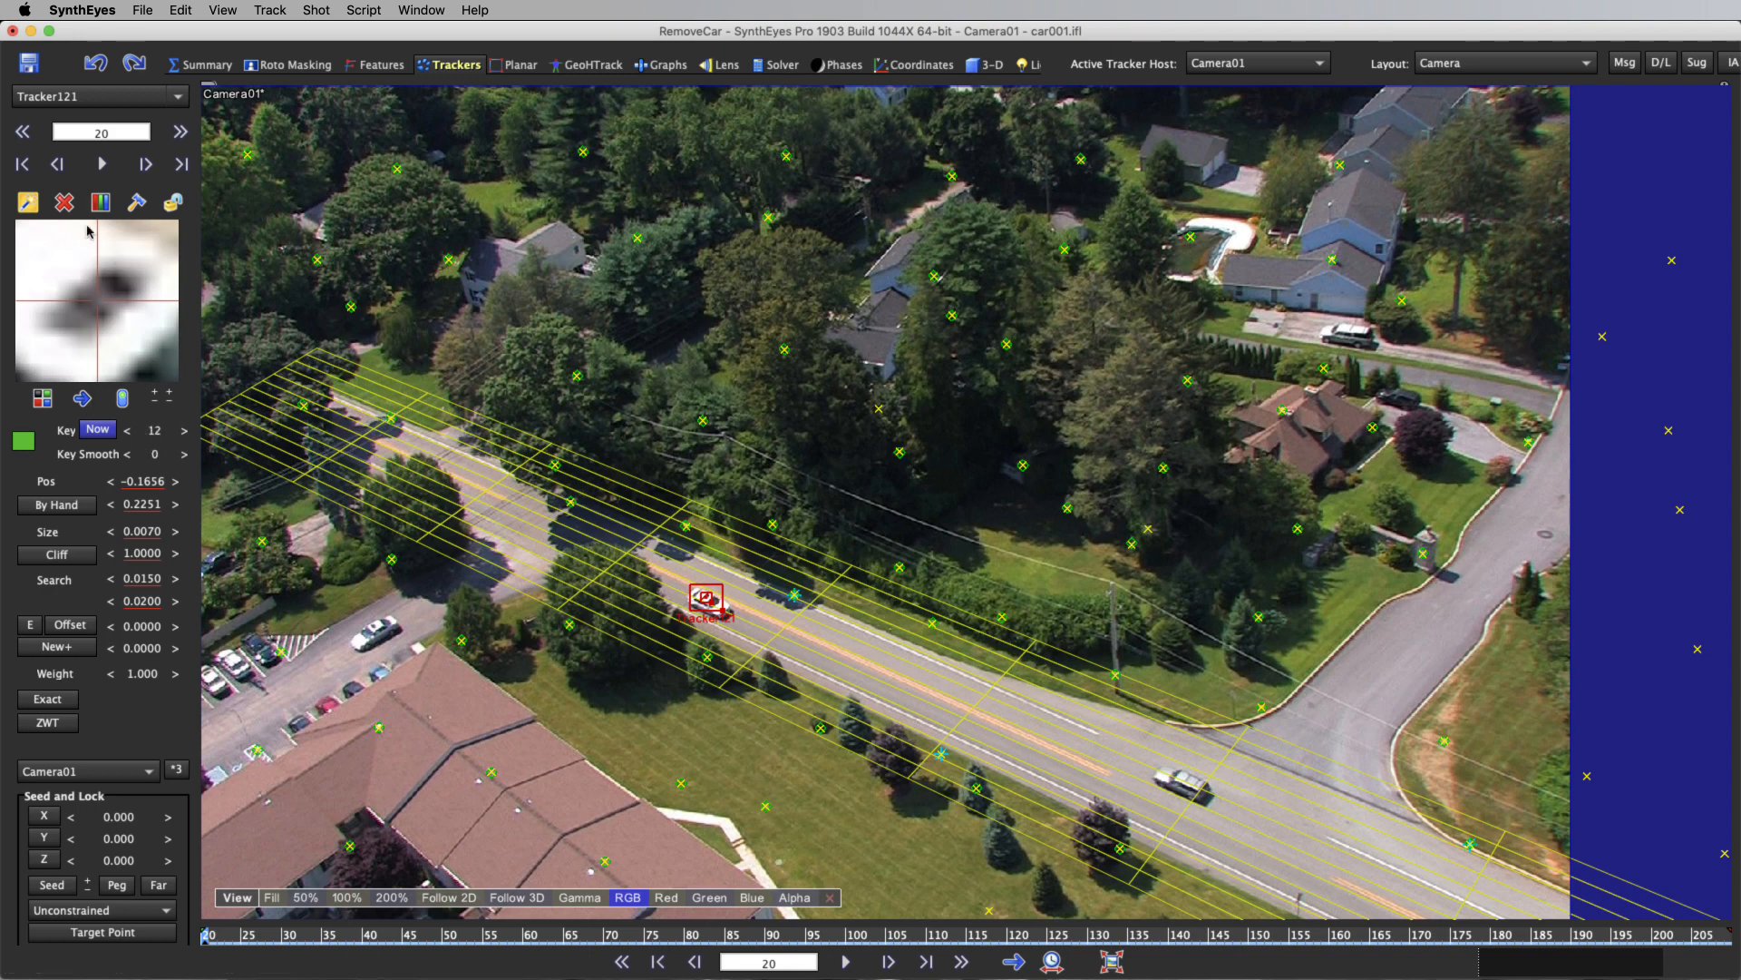
Track the white car forward through frame 209 and lock its tracker, then go back to frame 20.
click(101, 161)
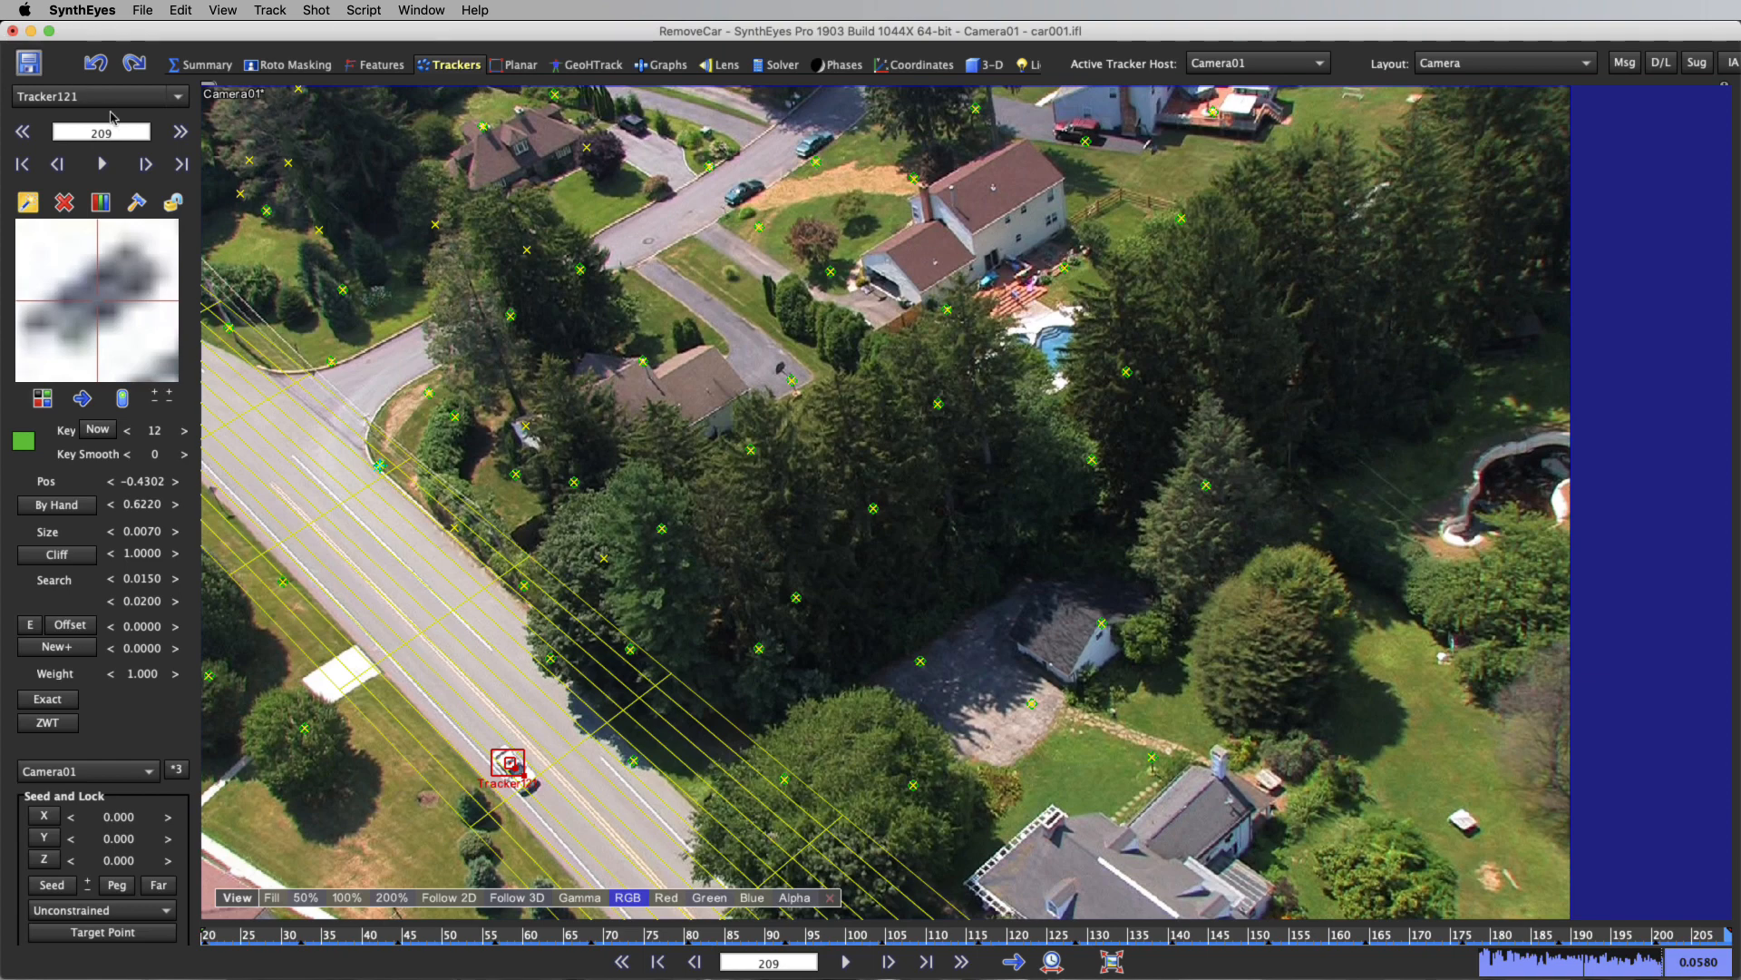
click(174, 202)
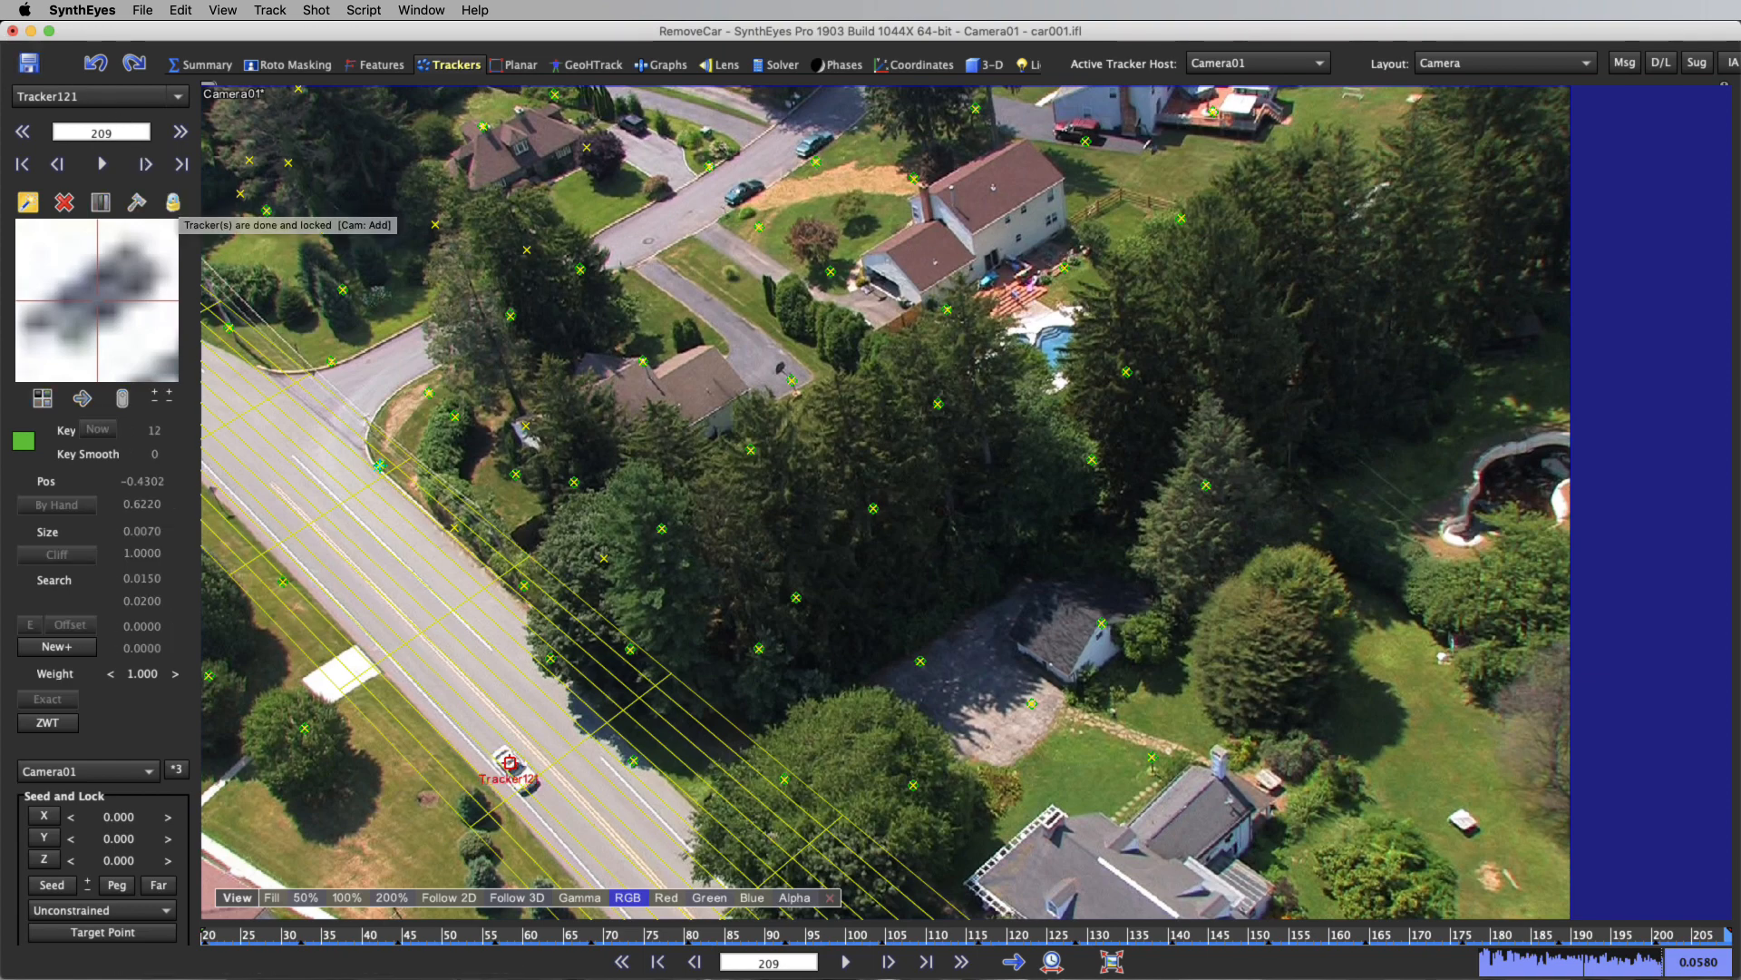
drag(1463, 935, 203, 935)
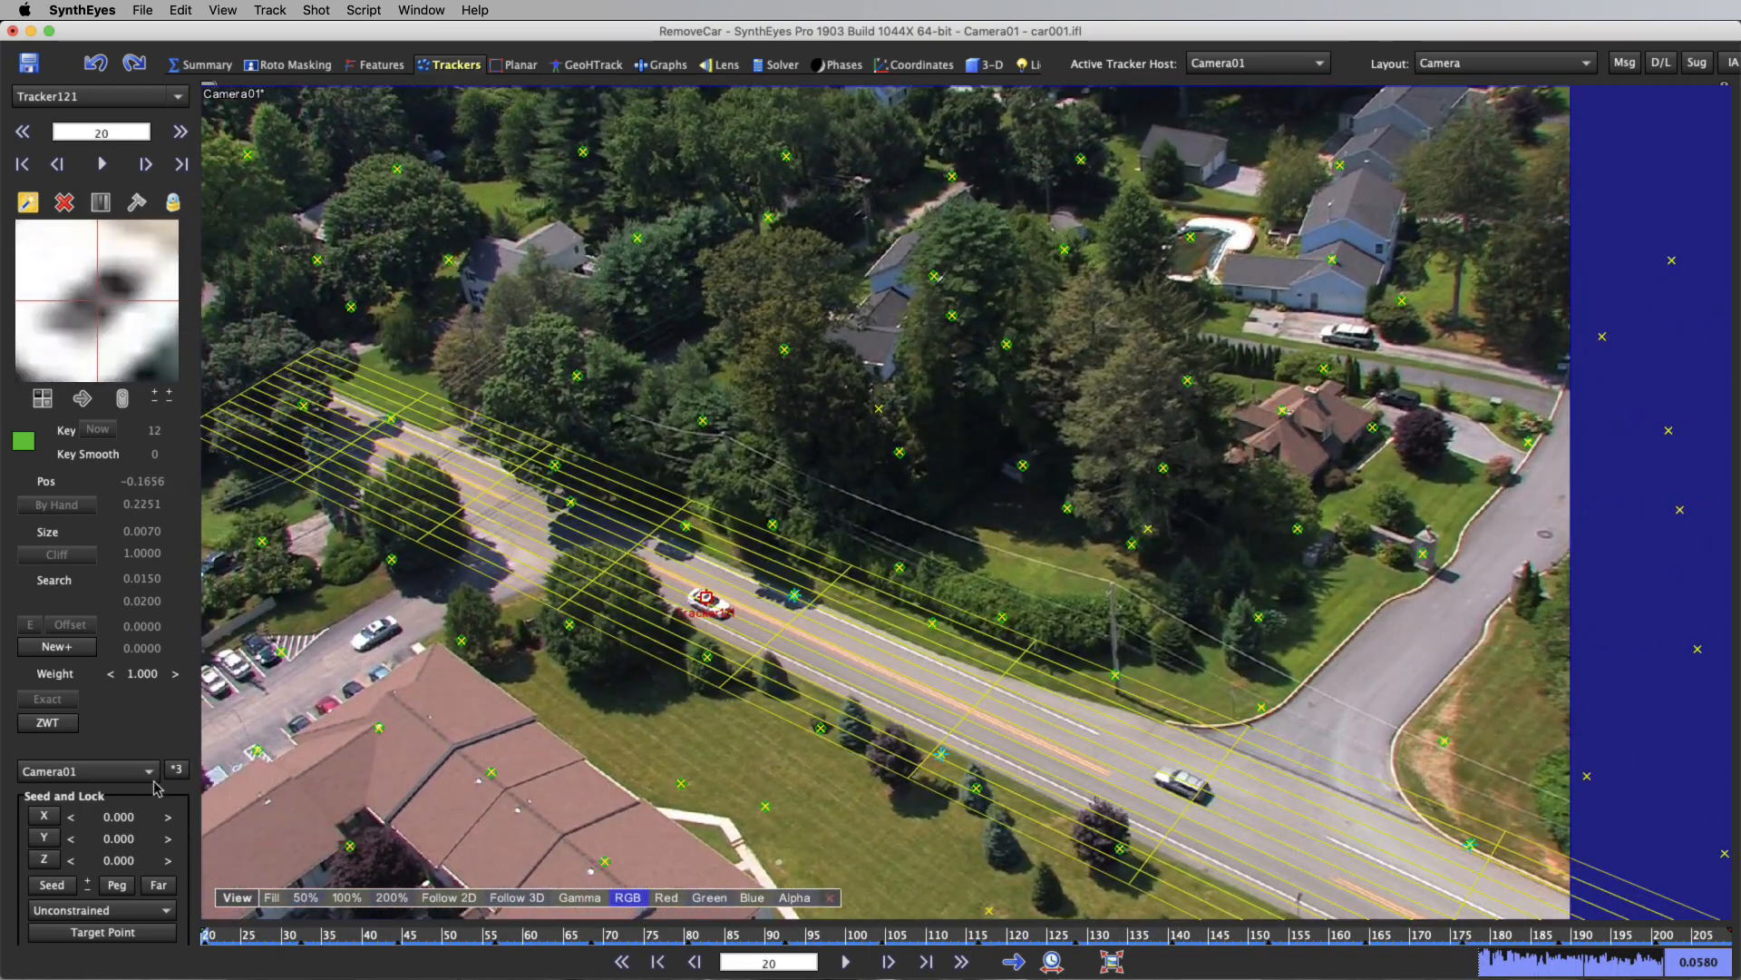
Start a new roto spline at frame 20, with its centre on the car's tracker and its first control points around the car.
click(317, 69)
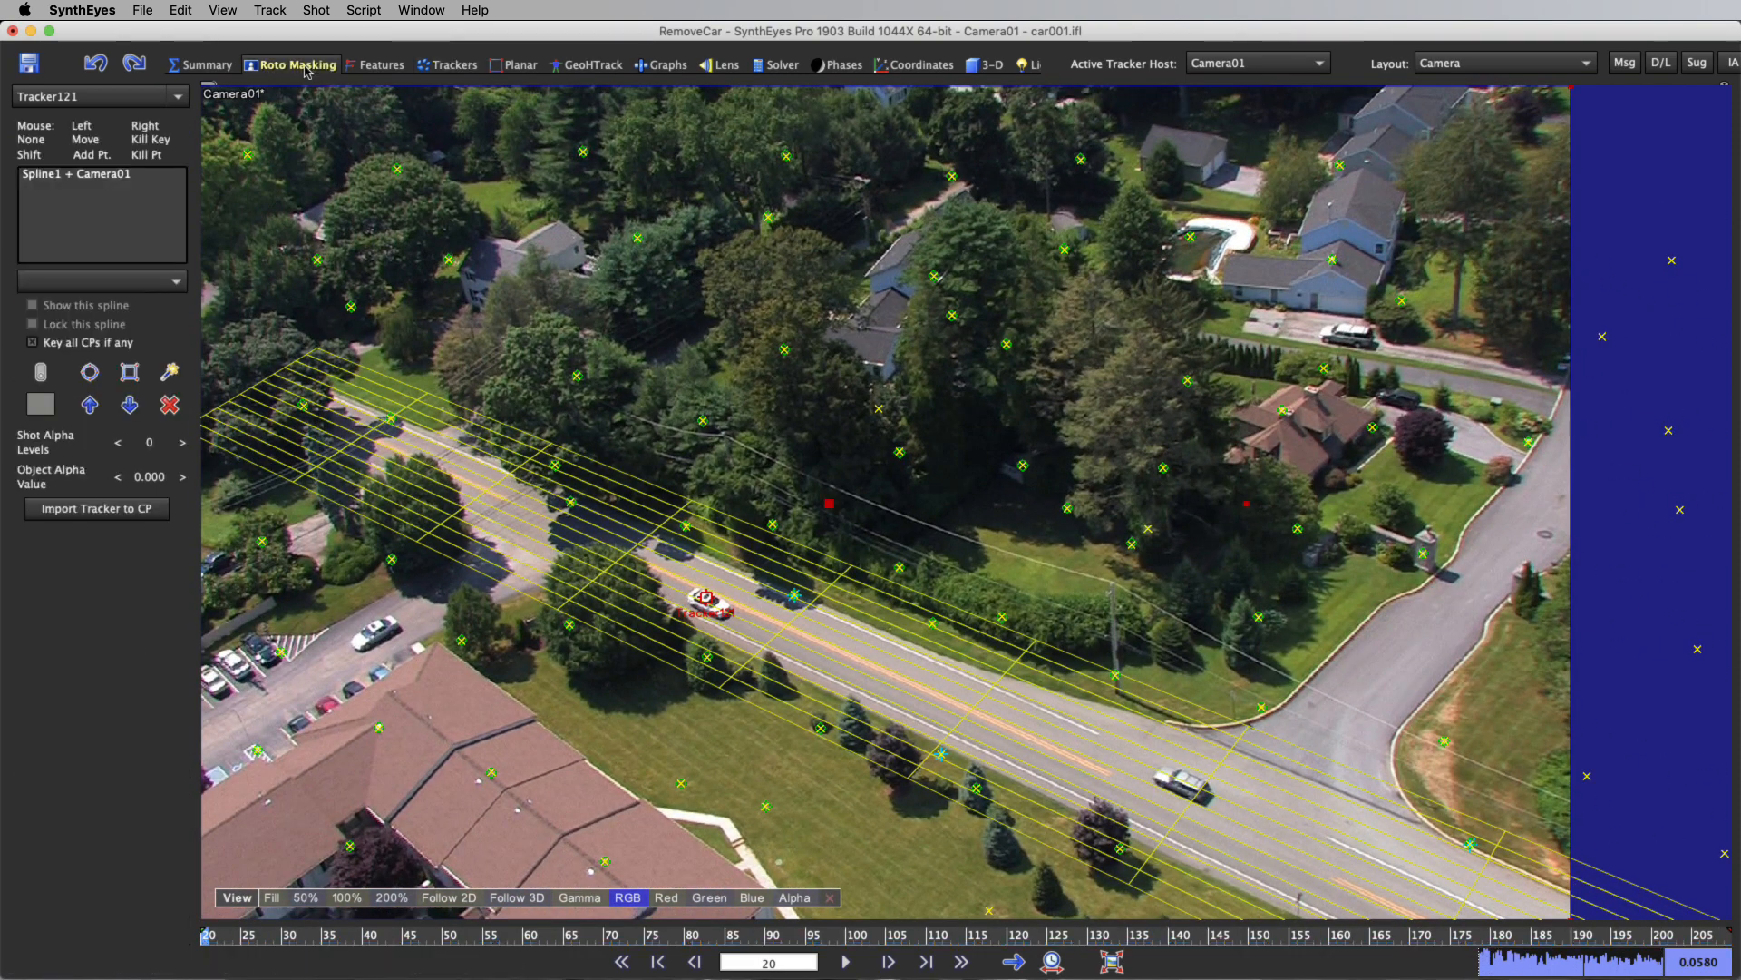
click(168, 373)
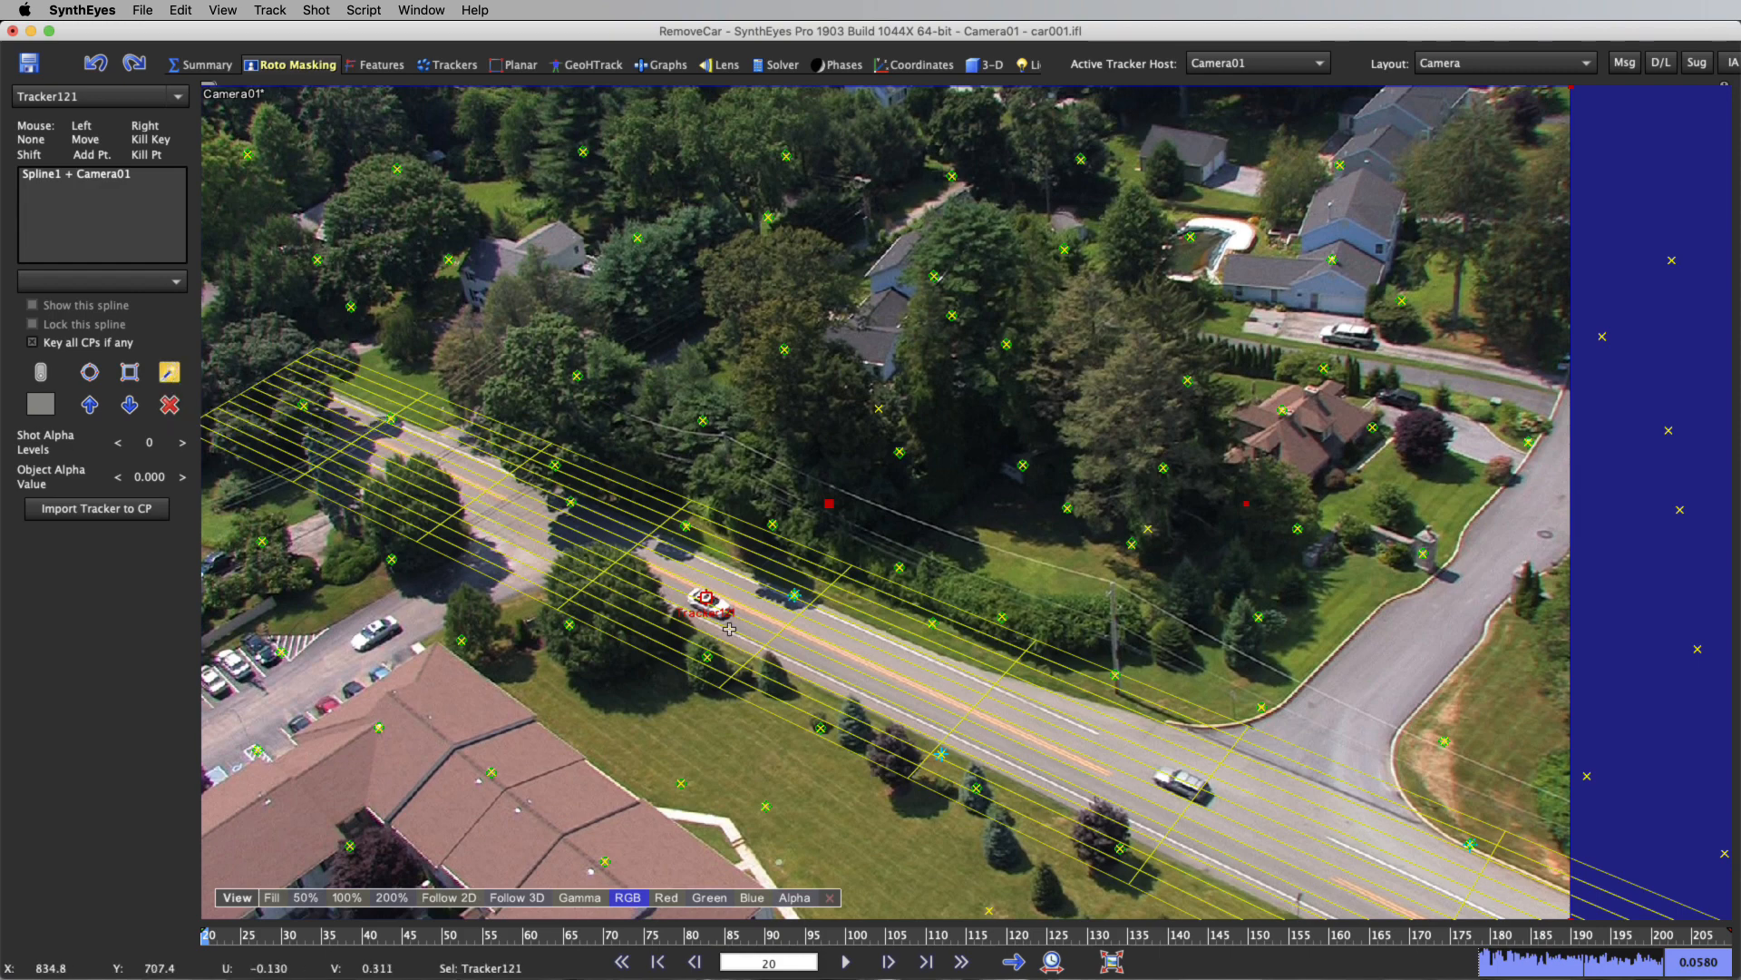
scroll(730, 627, up, 5)
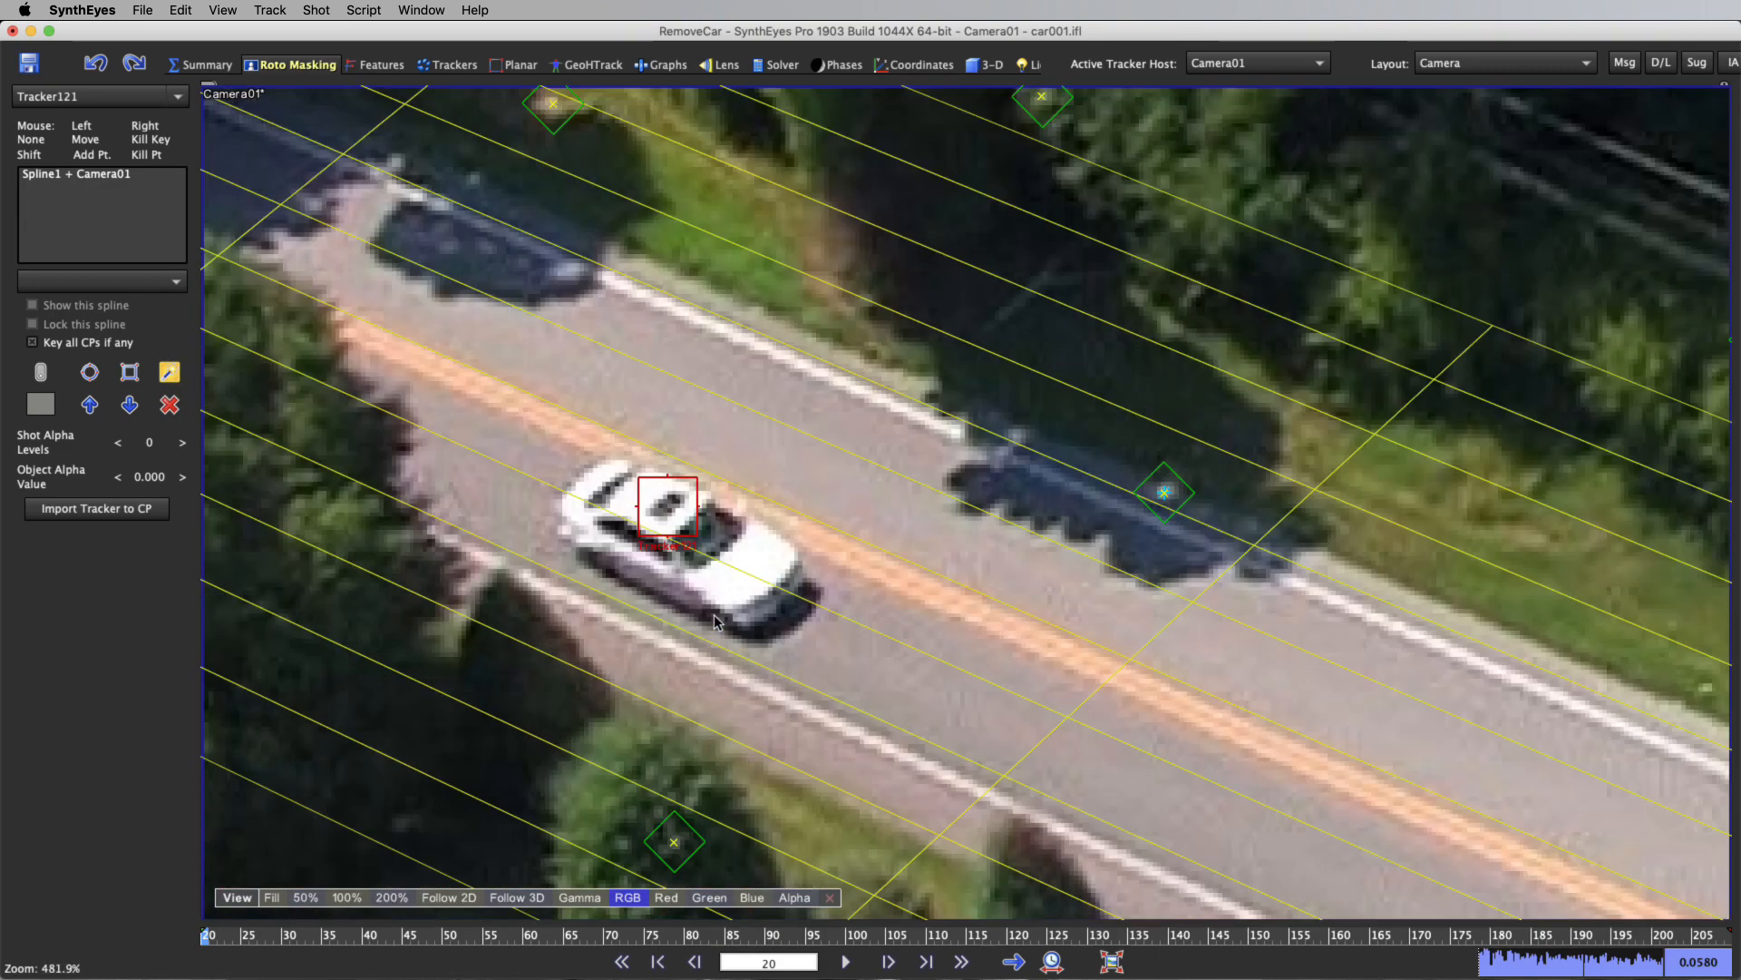
click(669, 506)
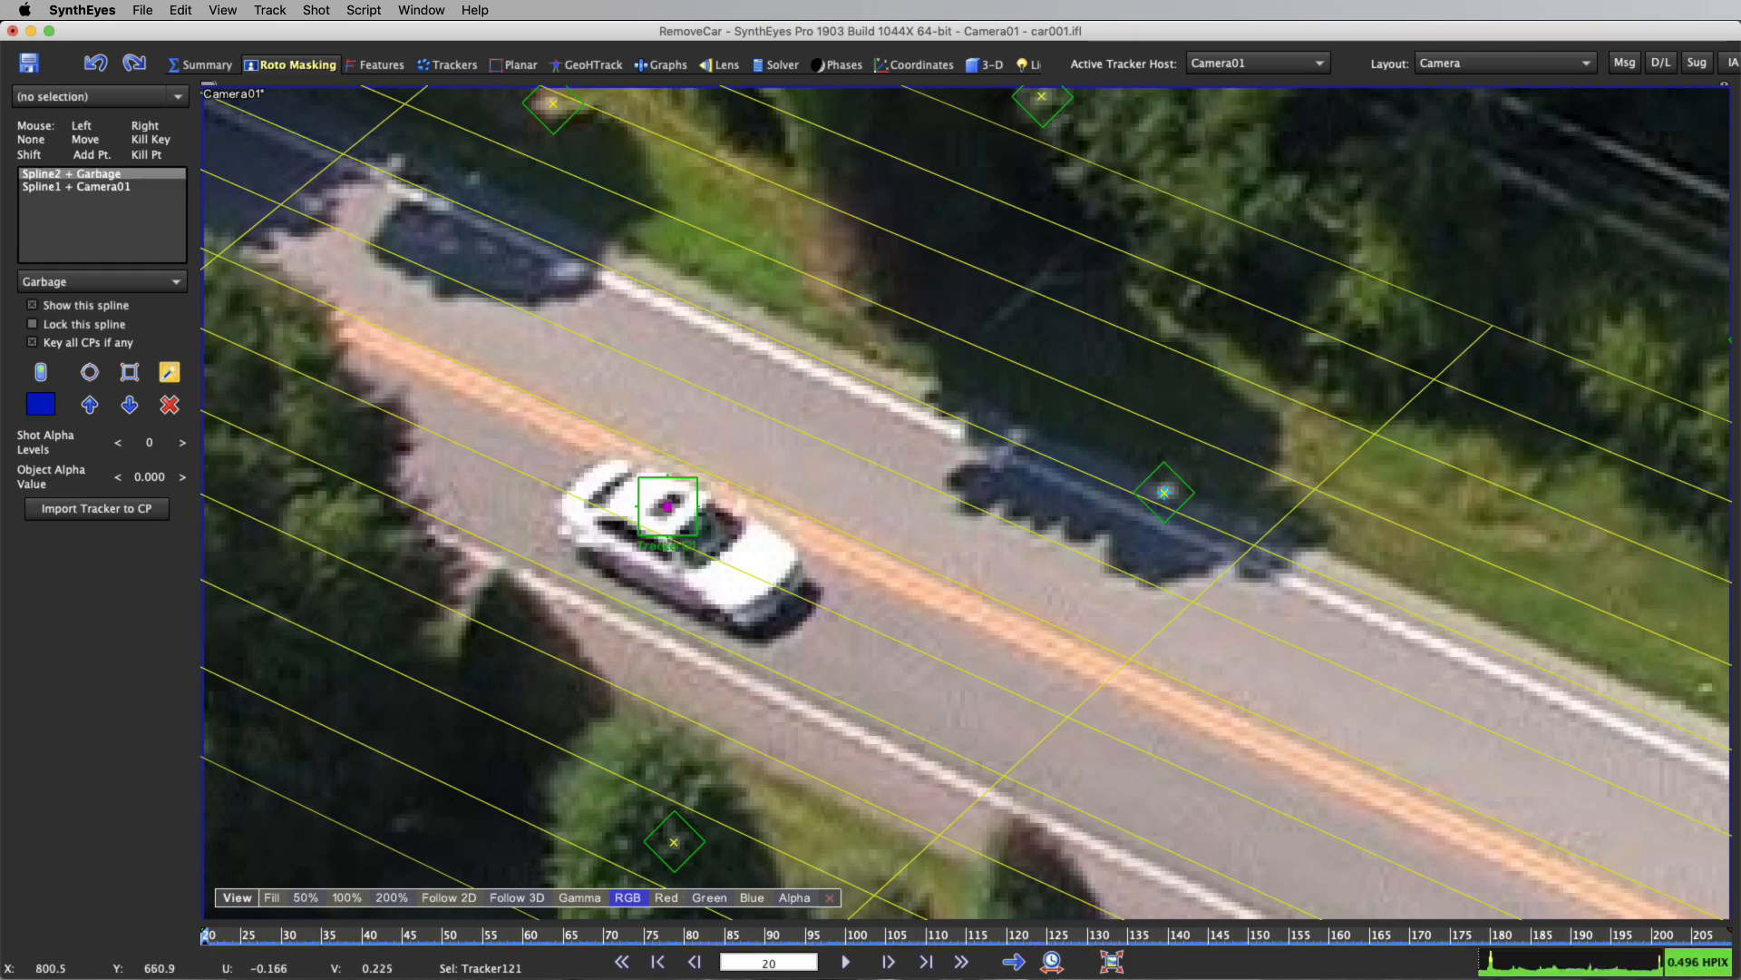
click(869, 519)
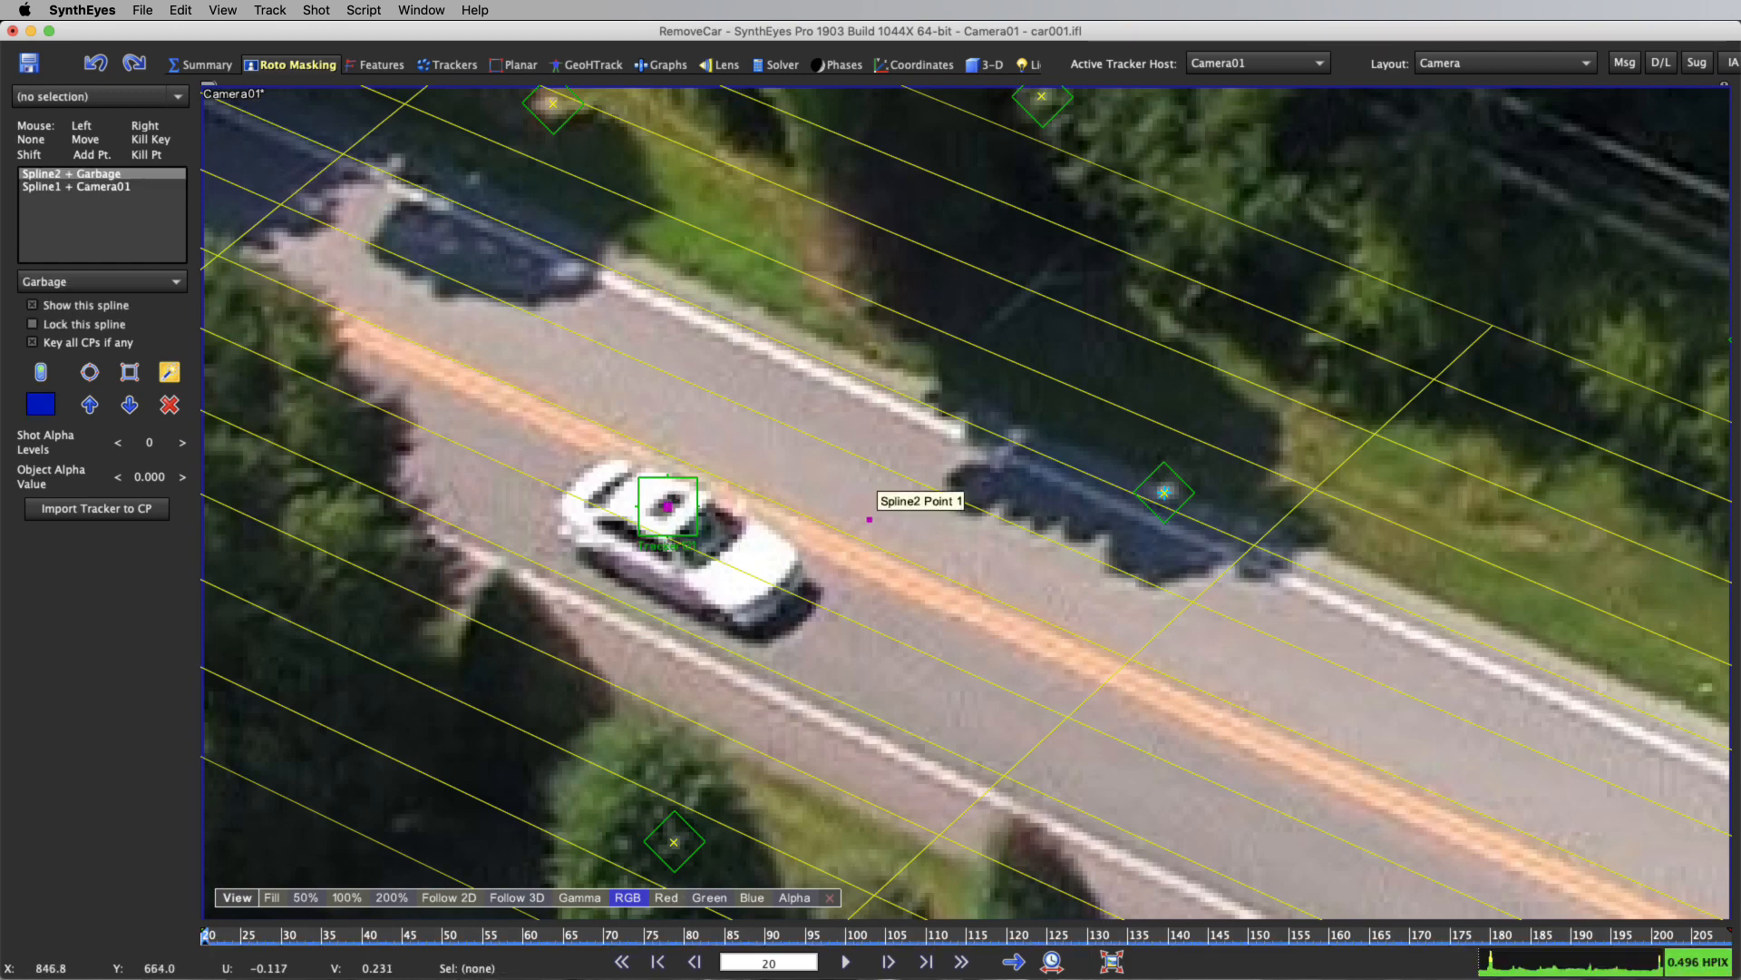
drag(869, 519, 871, 528)
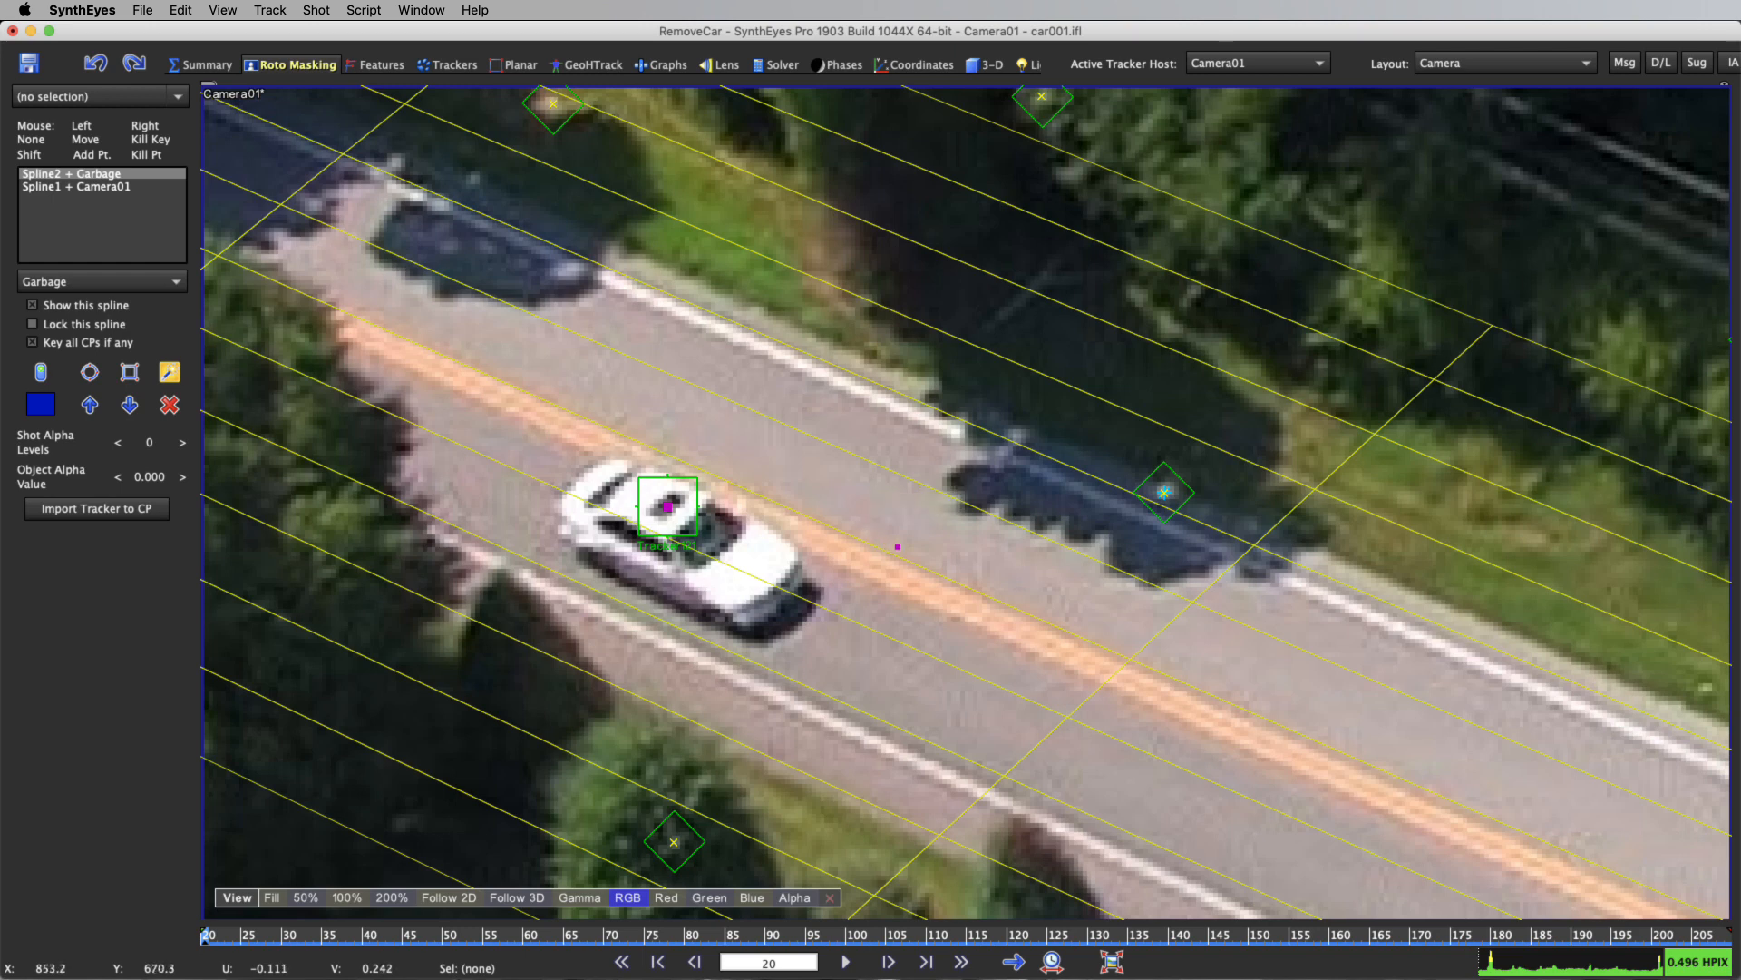
drag(897, 547, 478, 554)
double_click(478, 554)
Shape the spline into a sharp-cornered four-point outline enclosing the car and its shadow, removing the extra control point.
shift+drag(689, 585, 766, 701)
shift+drag(899, 589, 941, 563)
shift+right_click(942, 563)
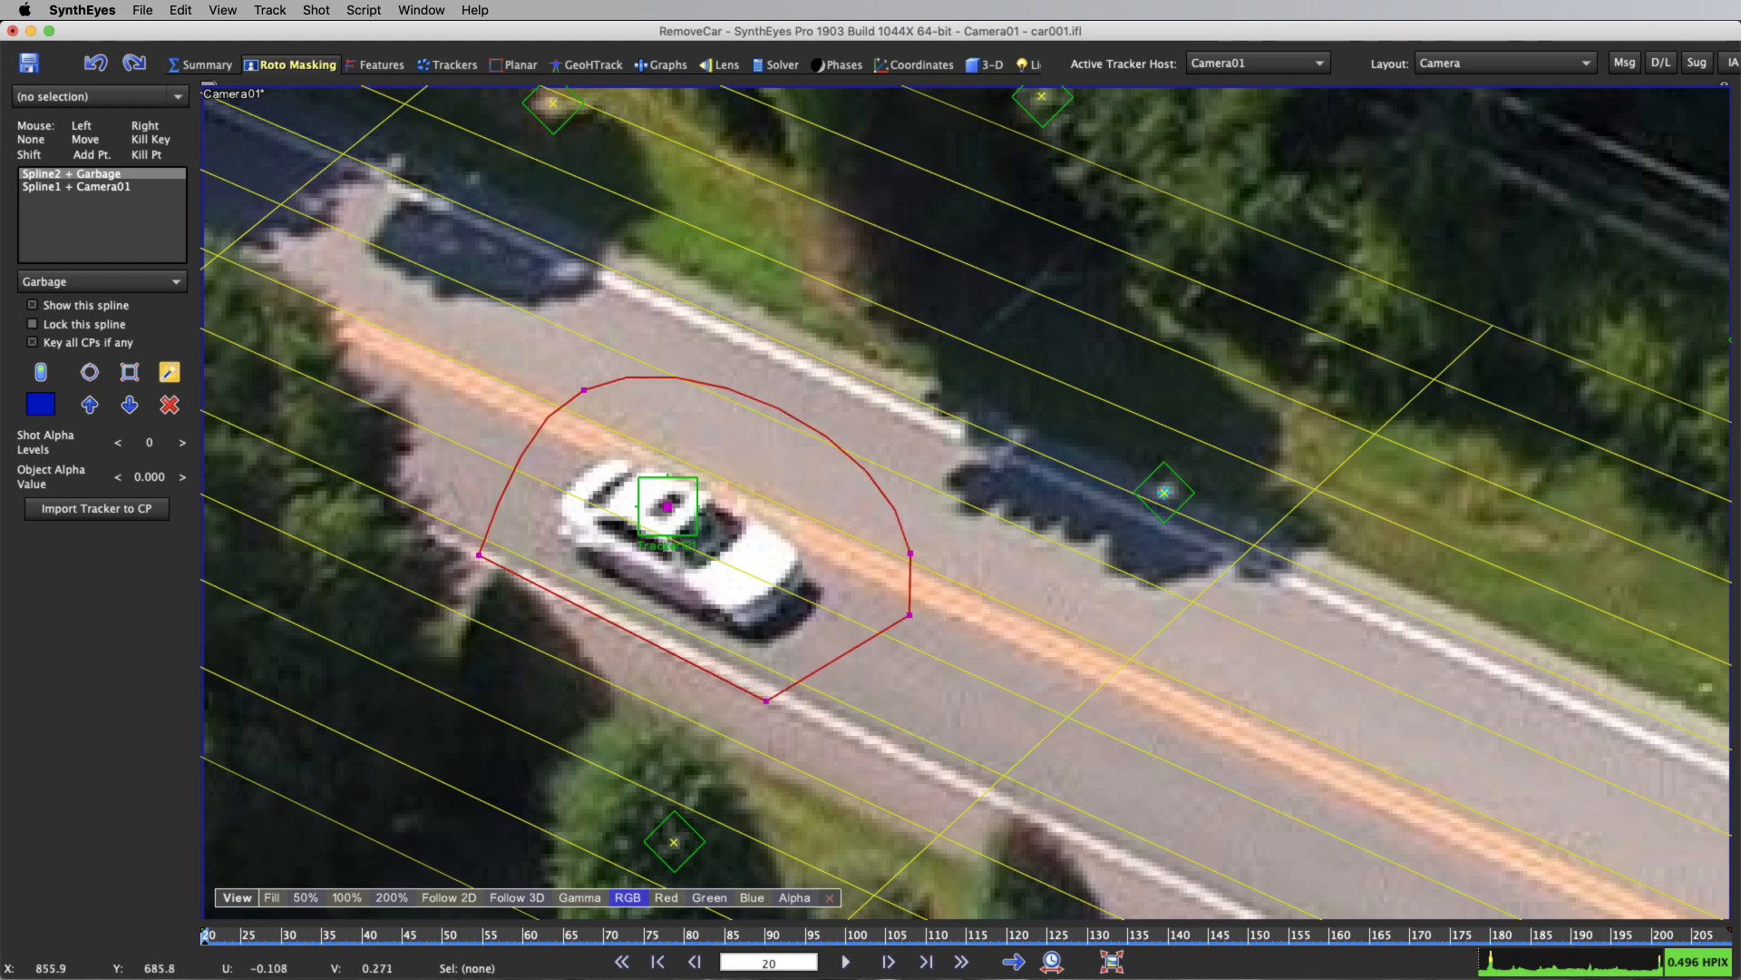
double_click(909, 551)
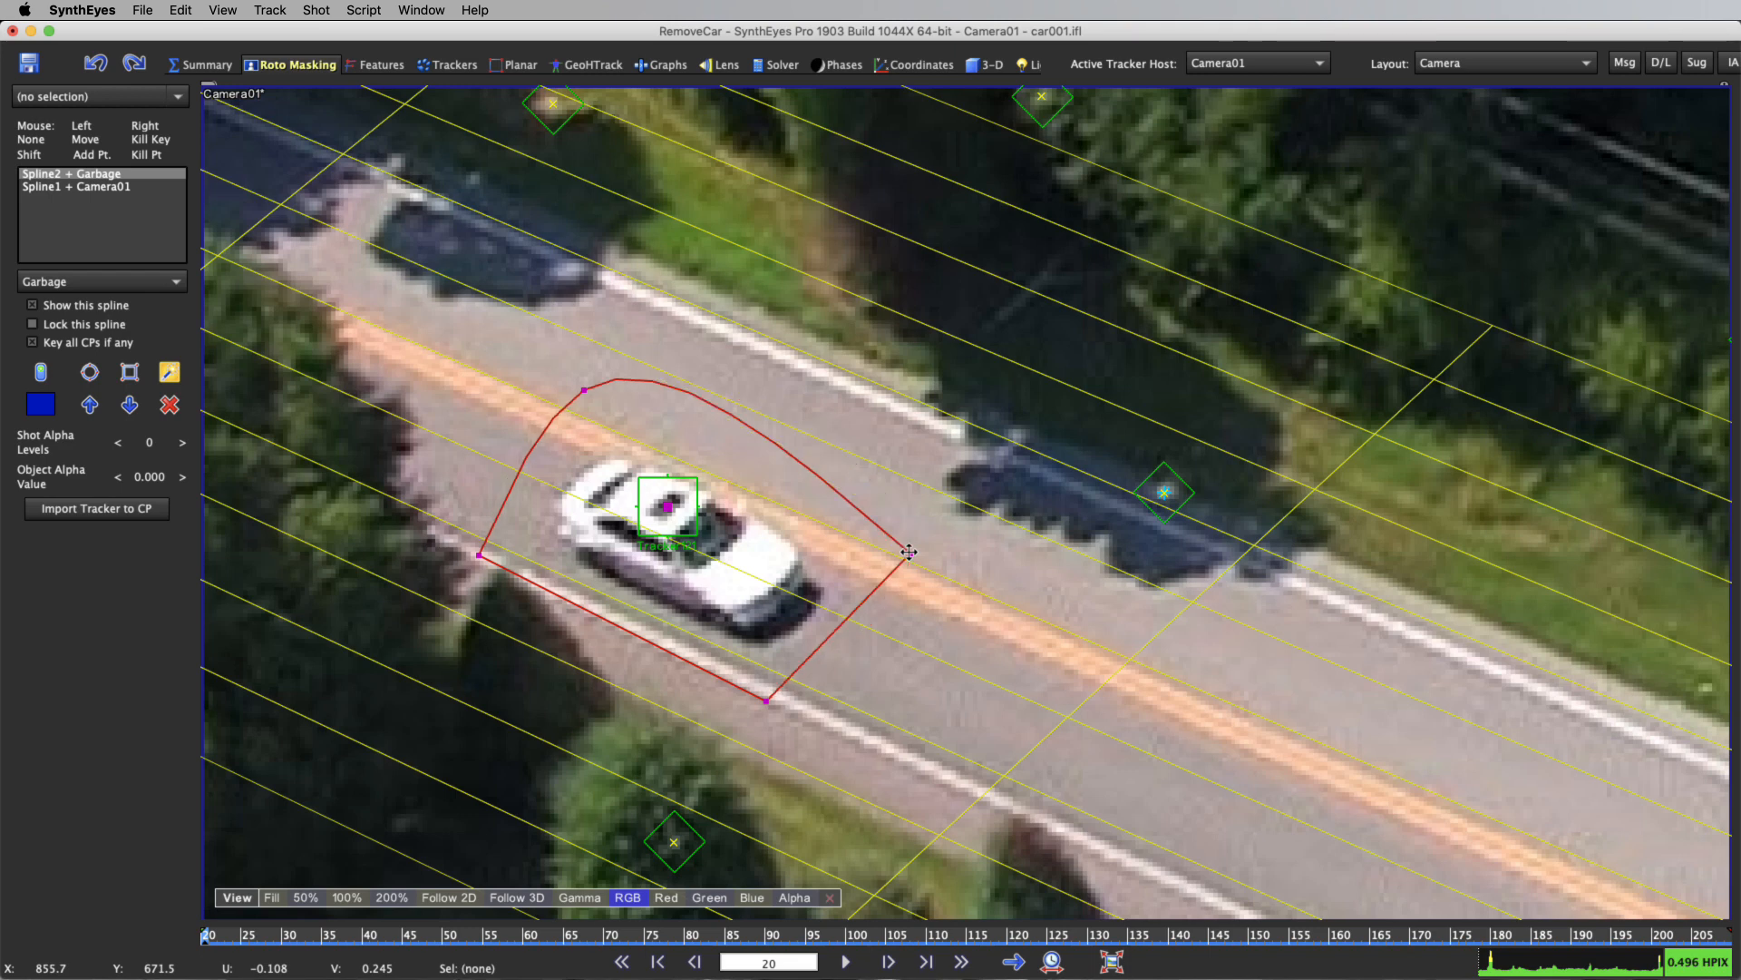
double_click(582, 390)
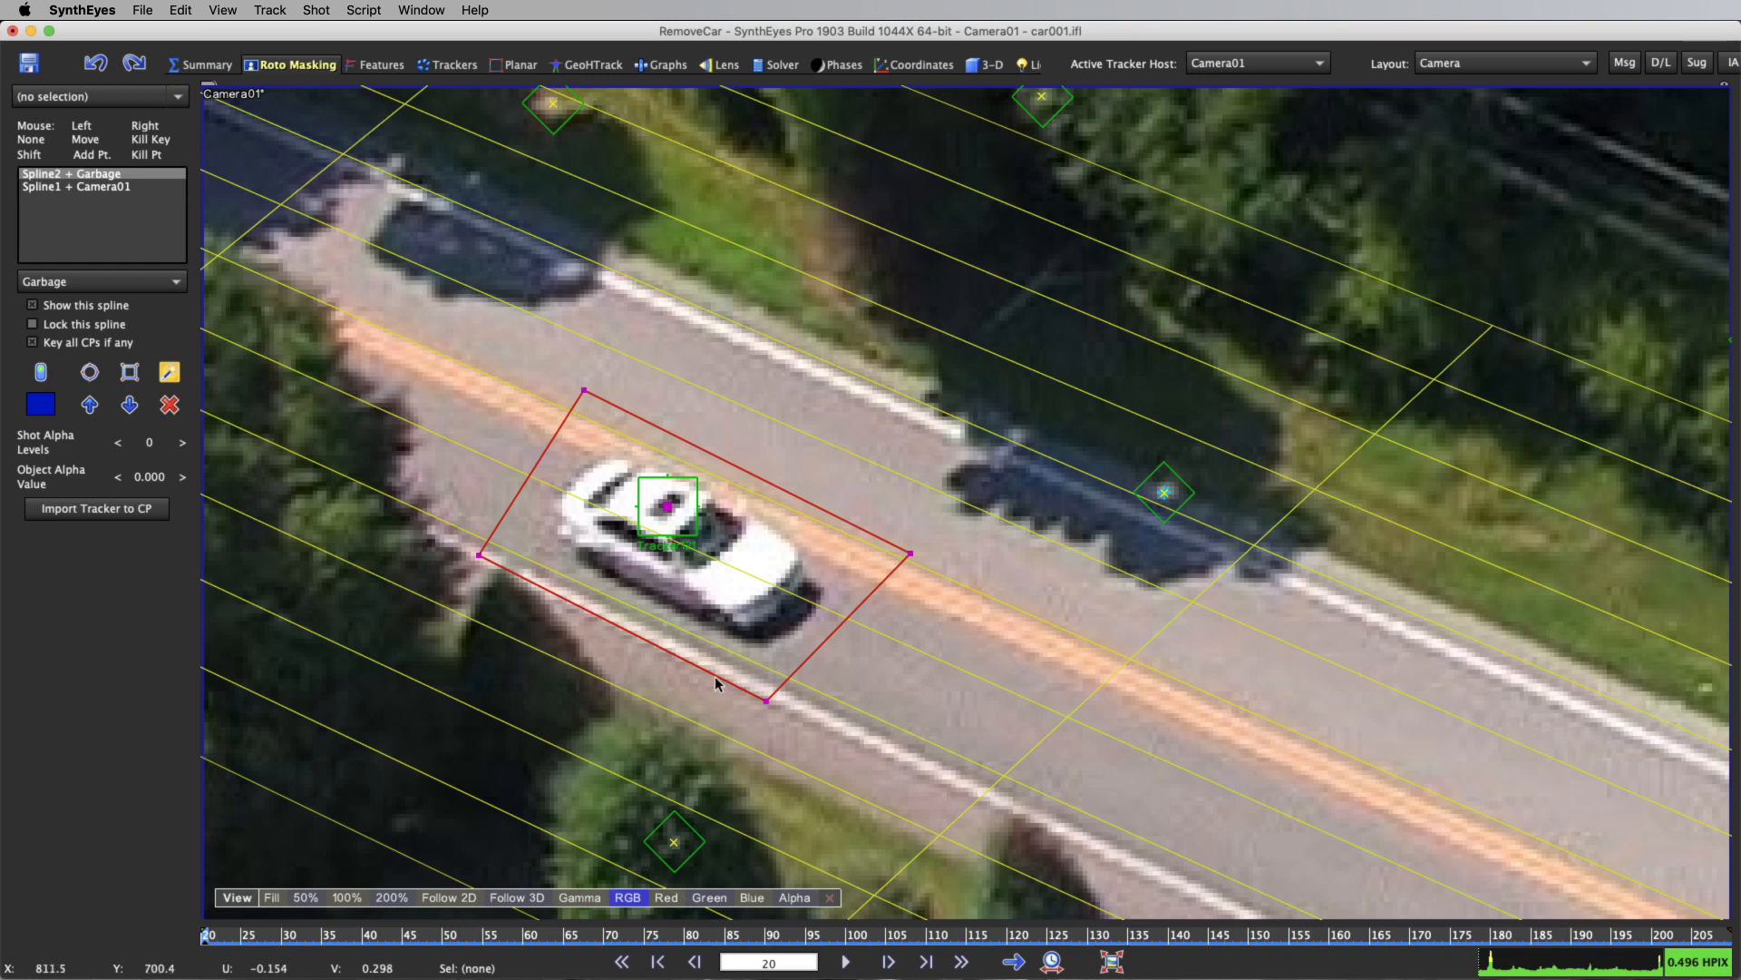
click(696, 506)
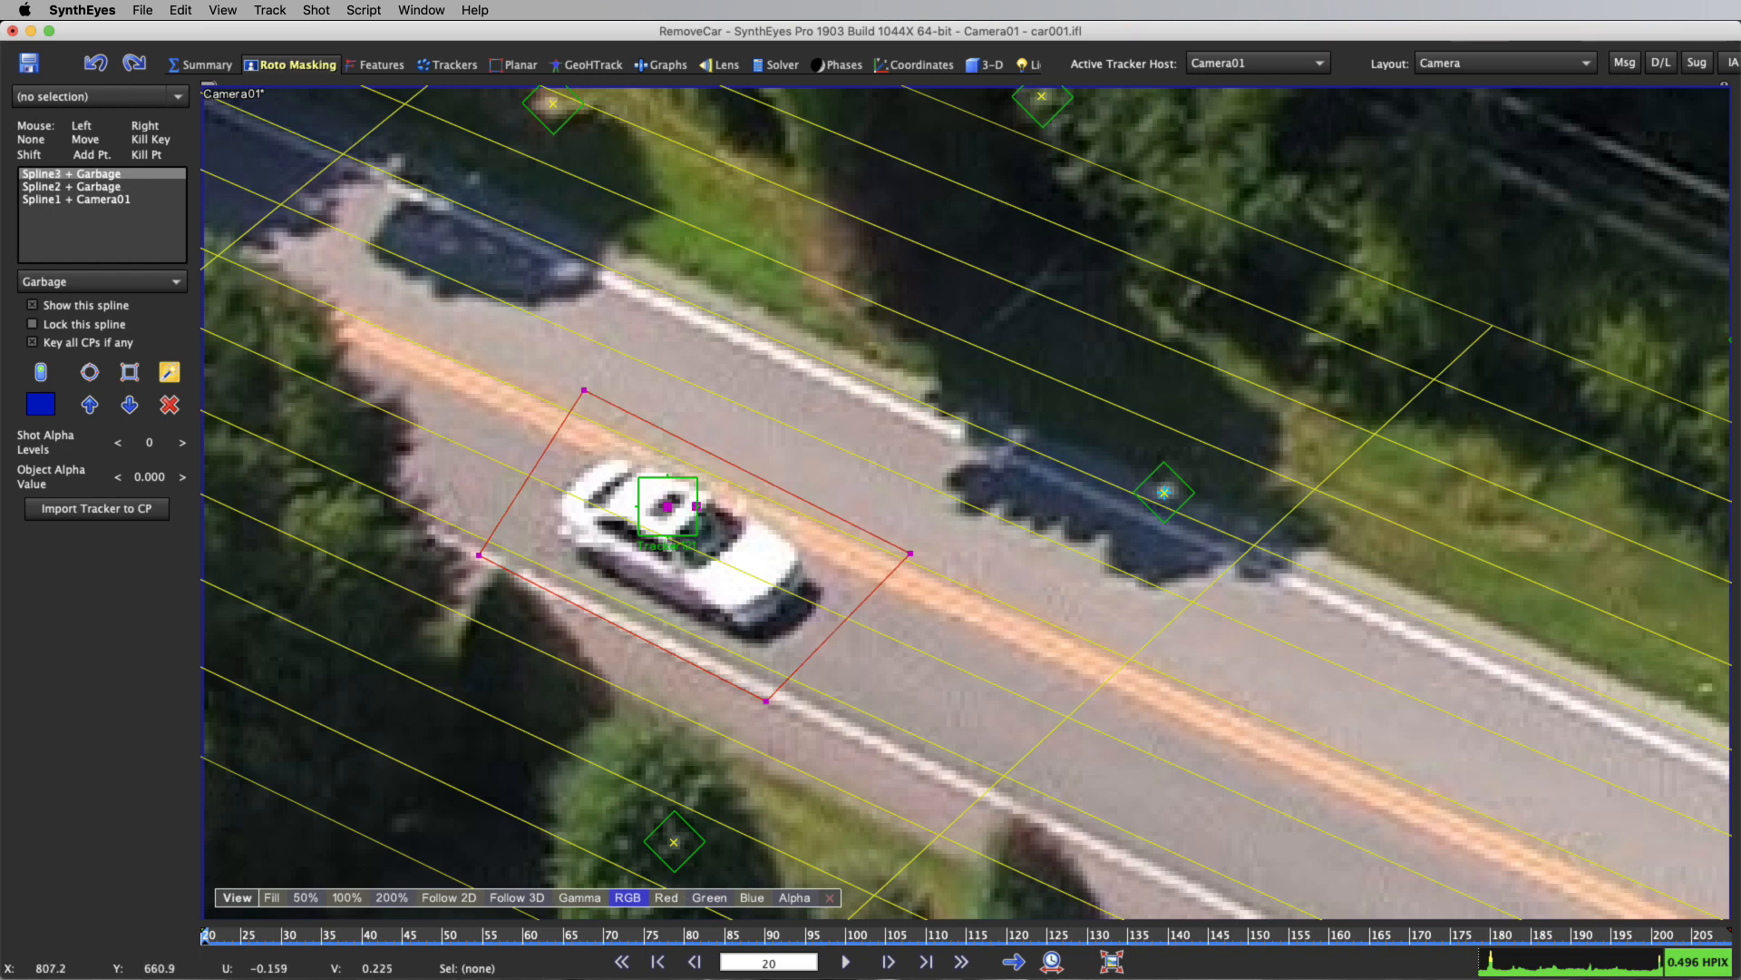
shift+click(738, 642)
key(Delete)
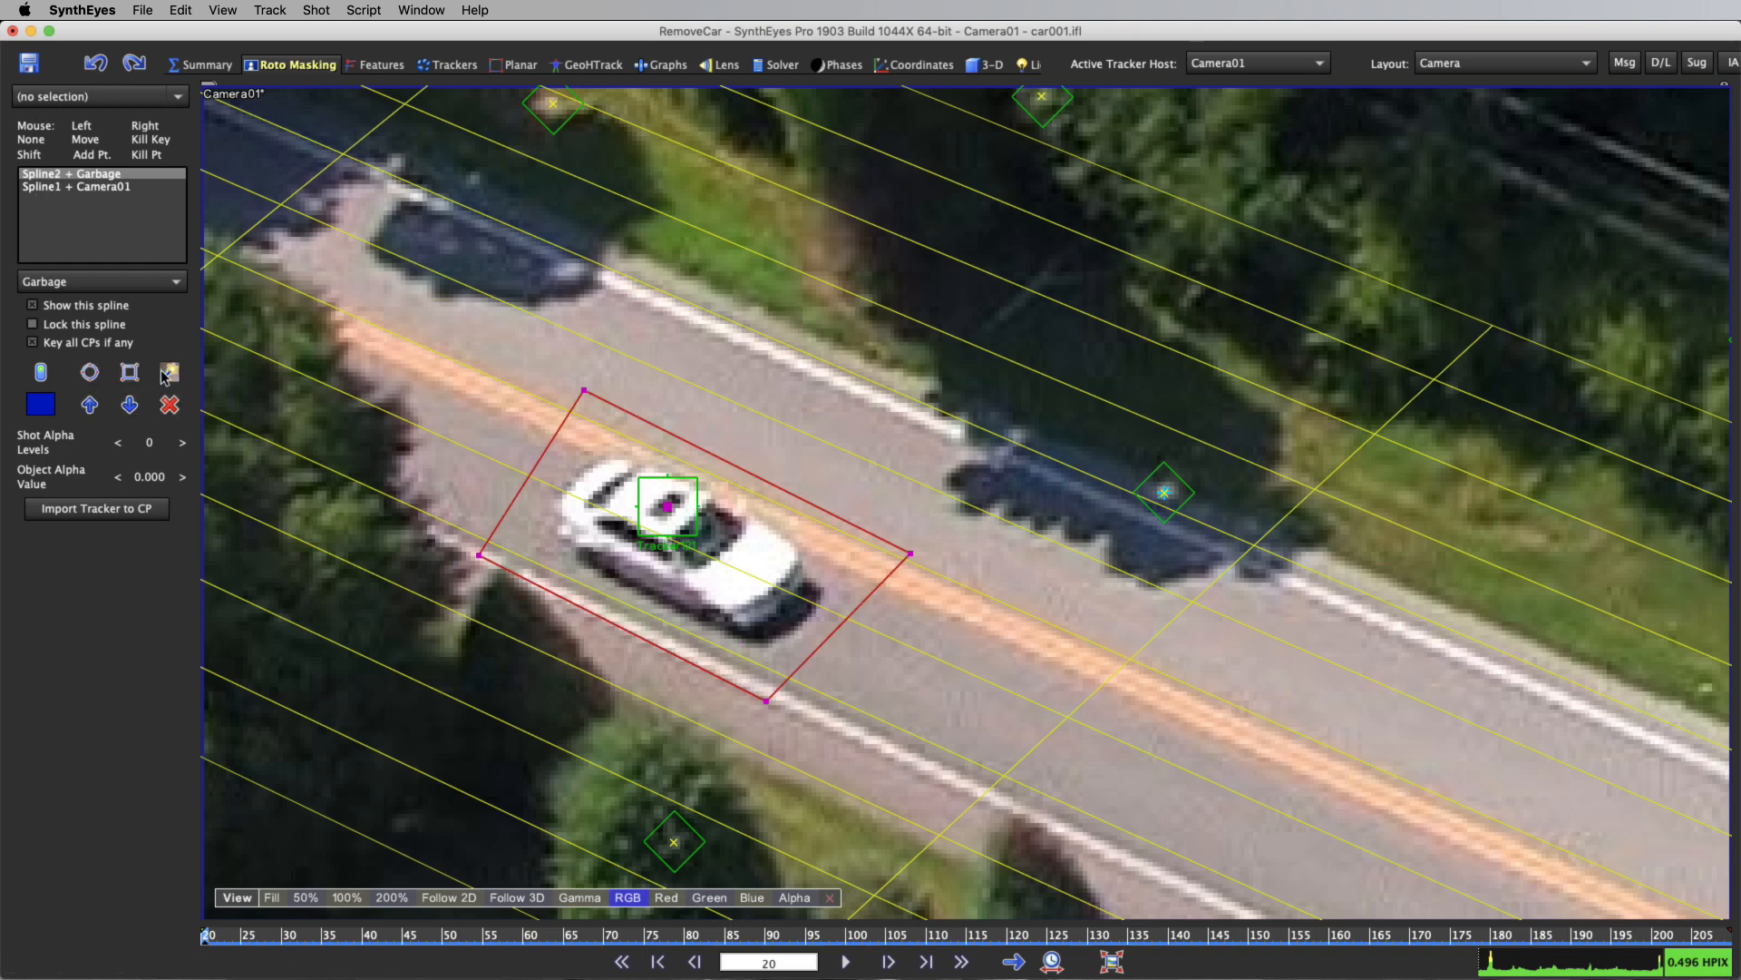
Select the car's tracker, make the camera view follow it in 2D, and scrub the shot to check the spline's motion.
click(661, 478)
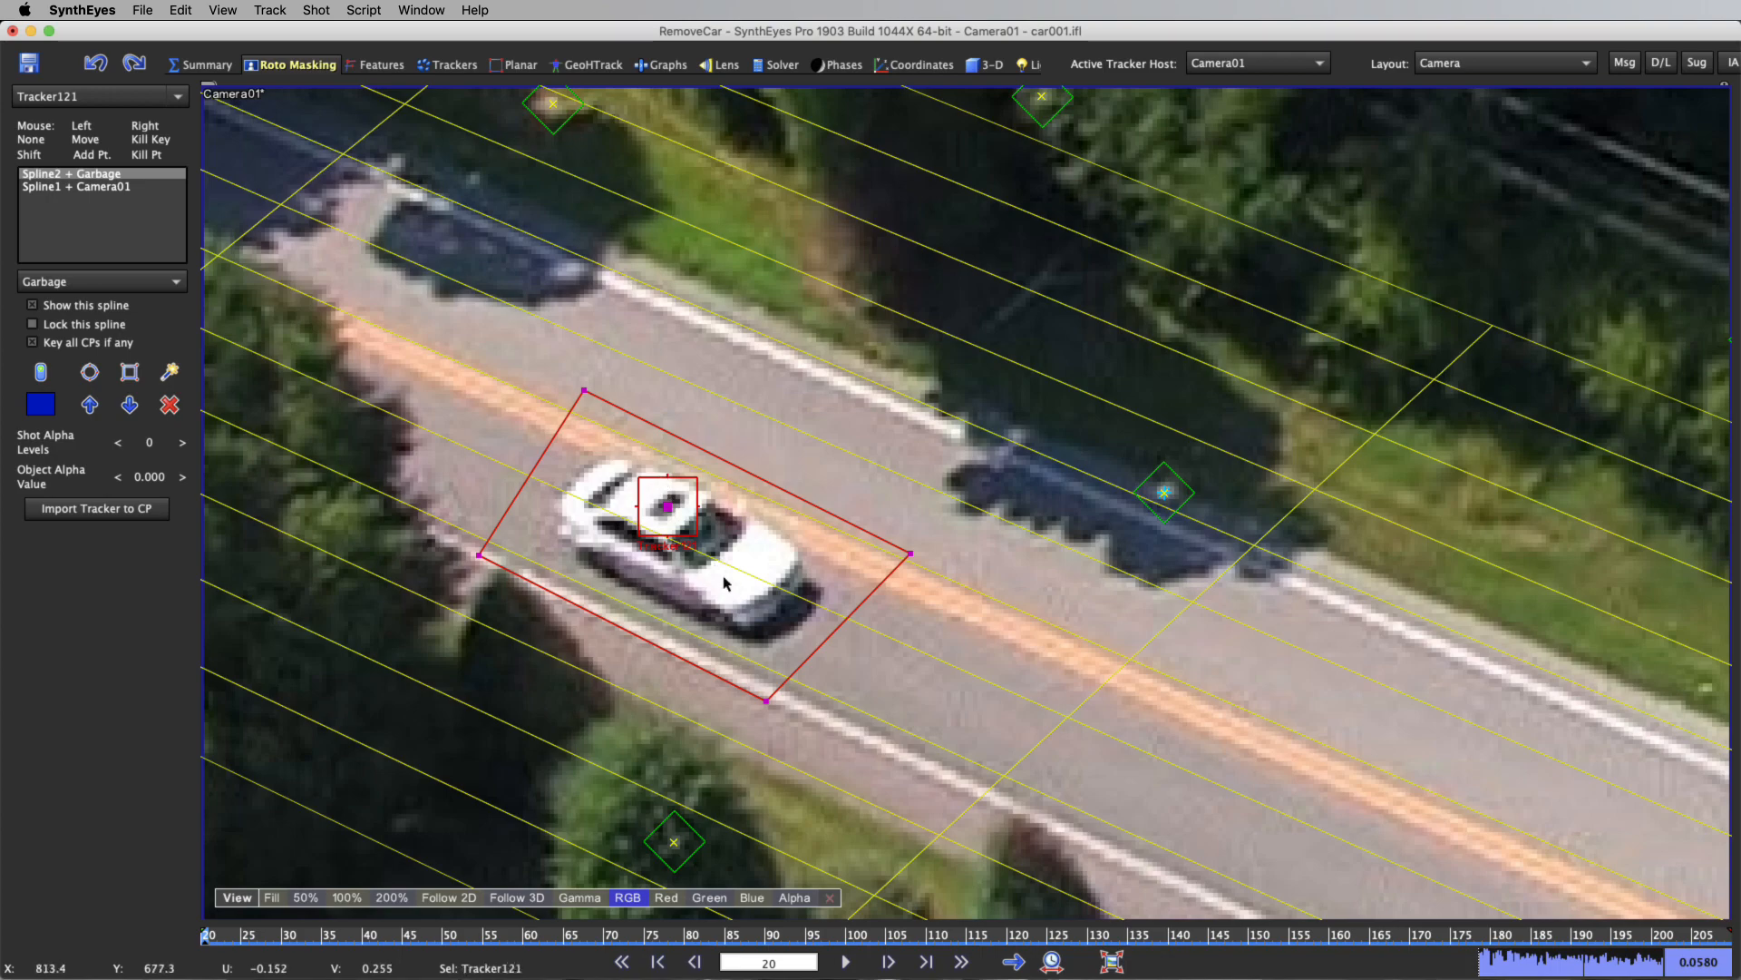
key(5)
click(277, 935)
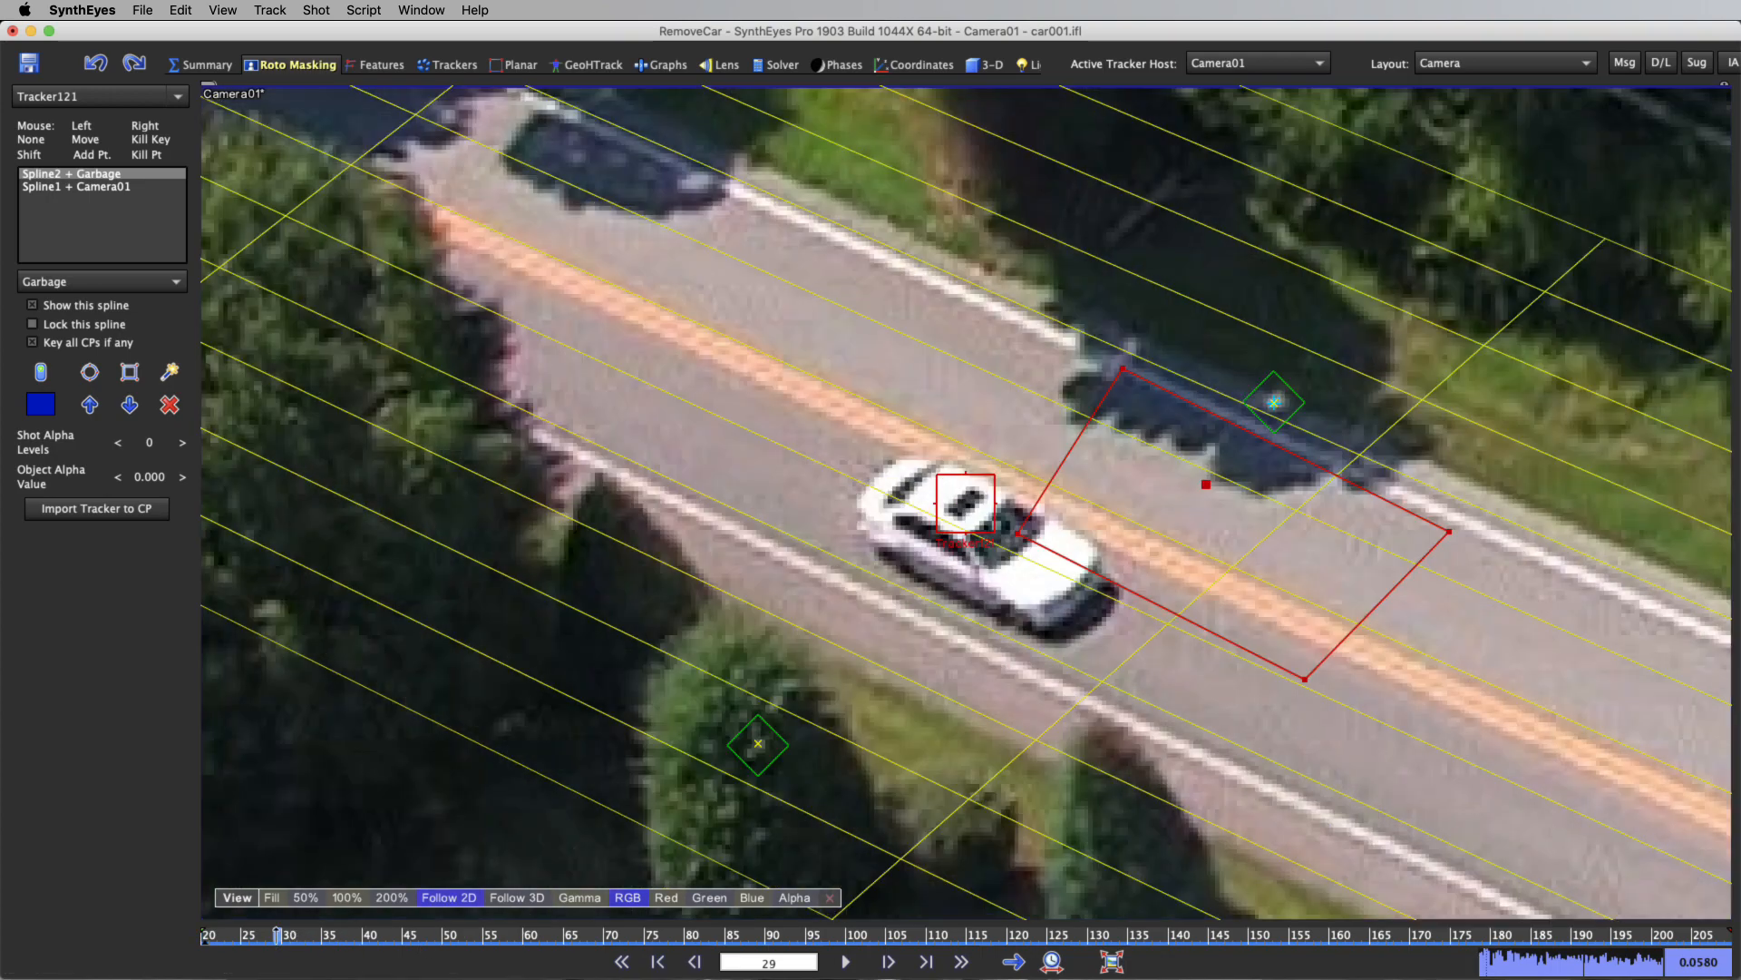
drag(278, 935, 207, 935)
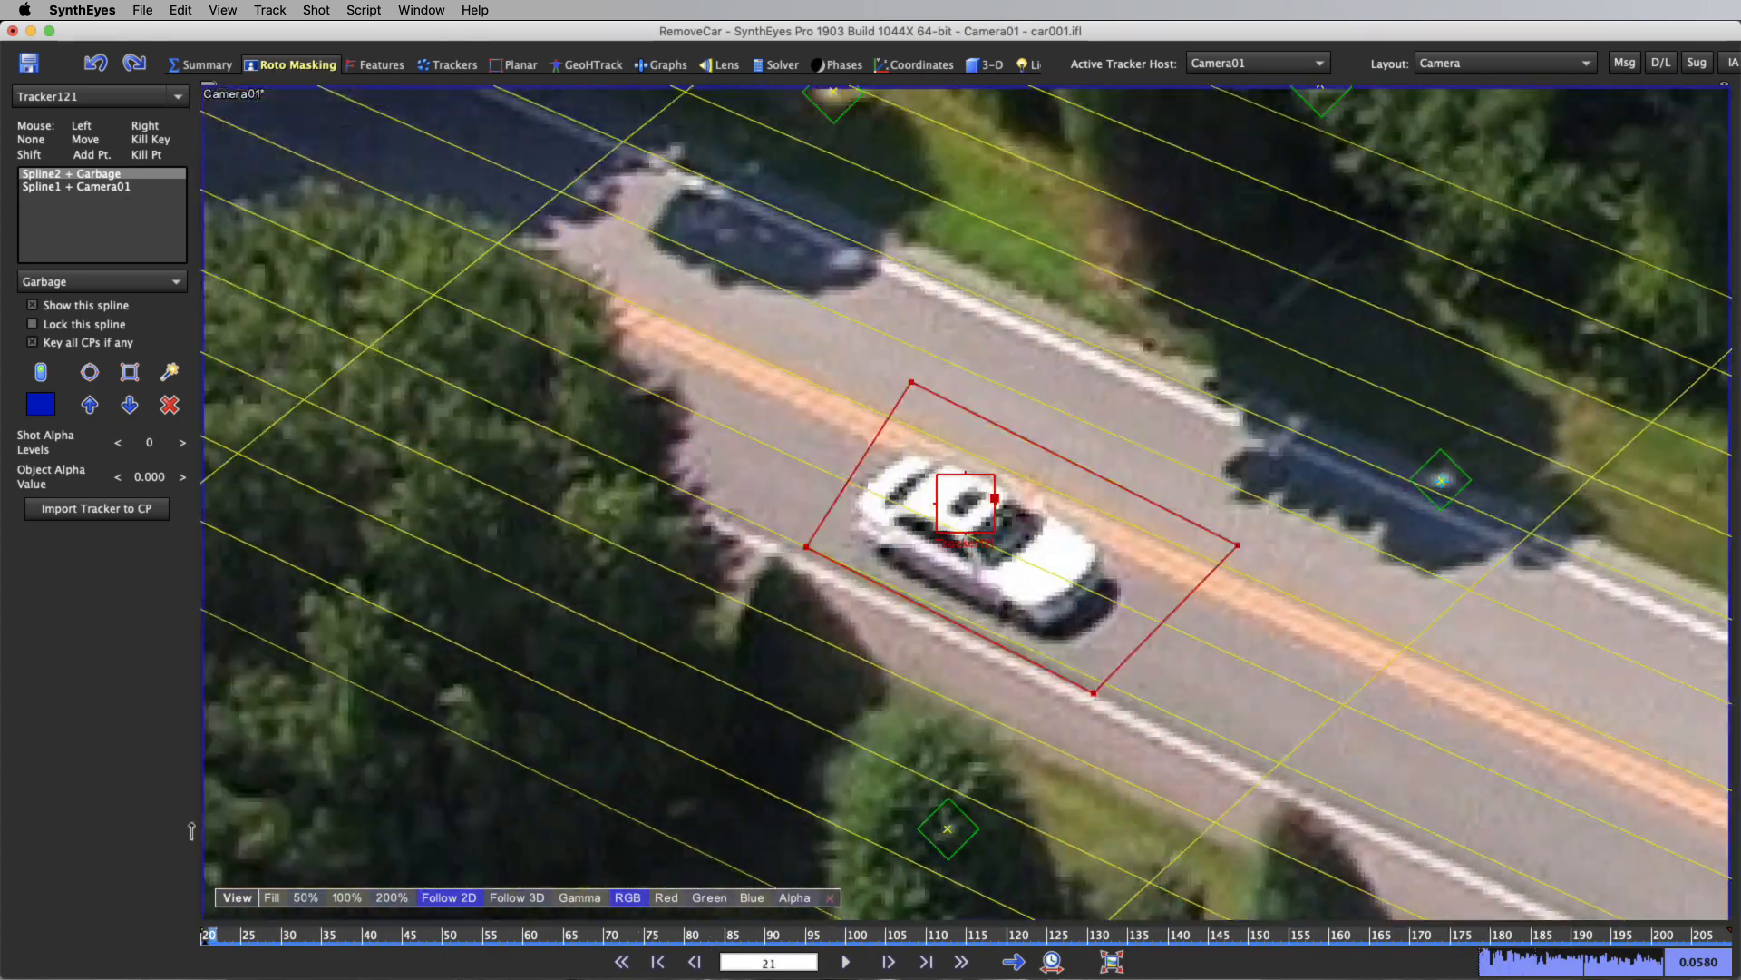
key(space)
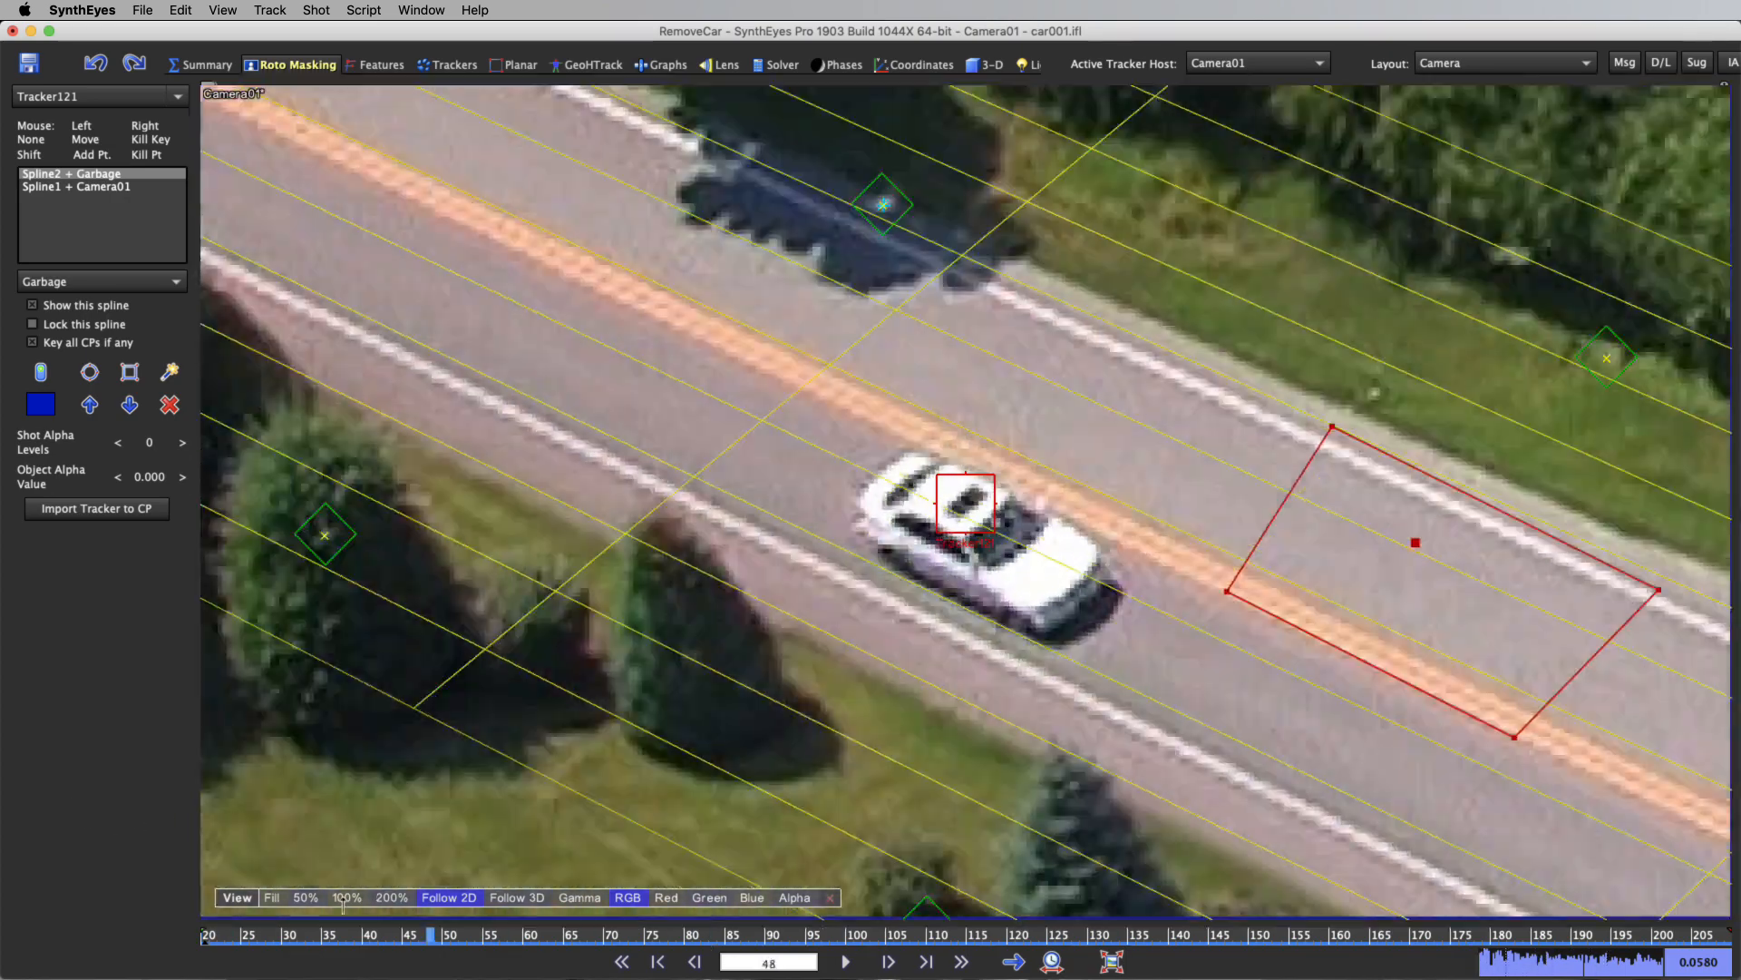
key(Home)
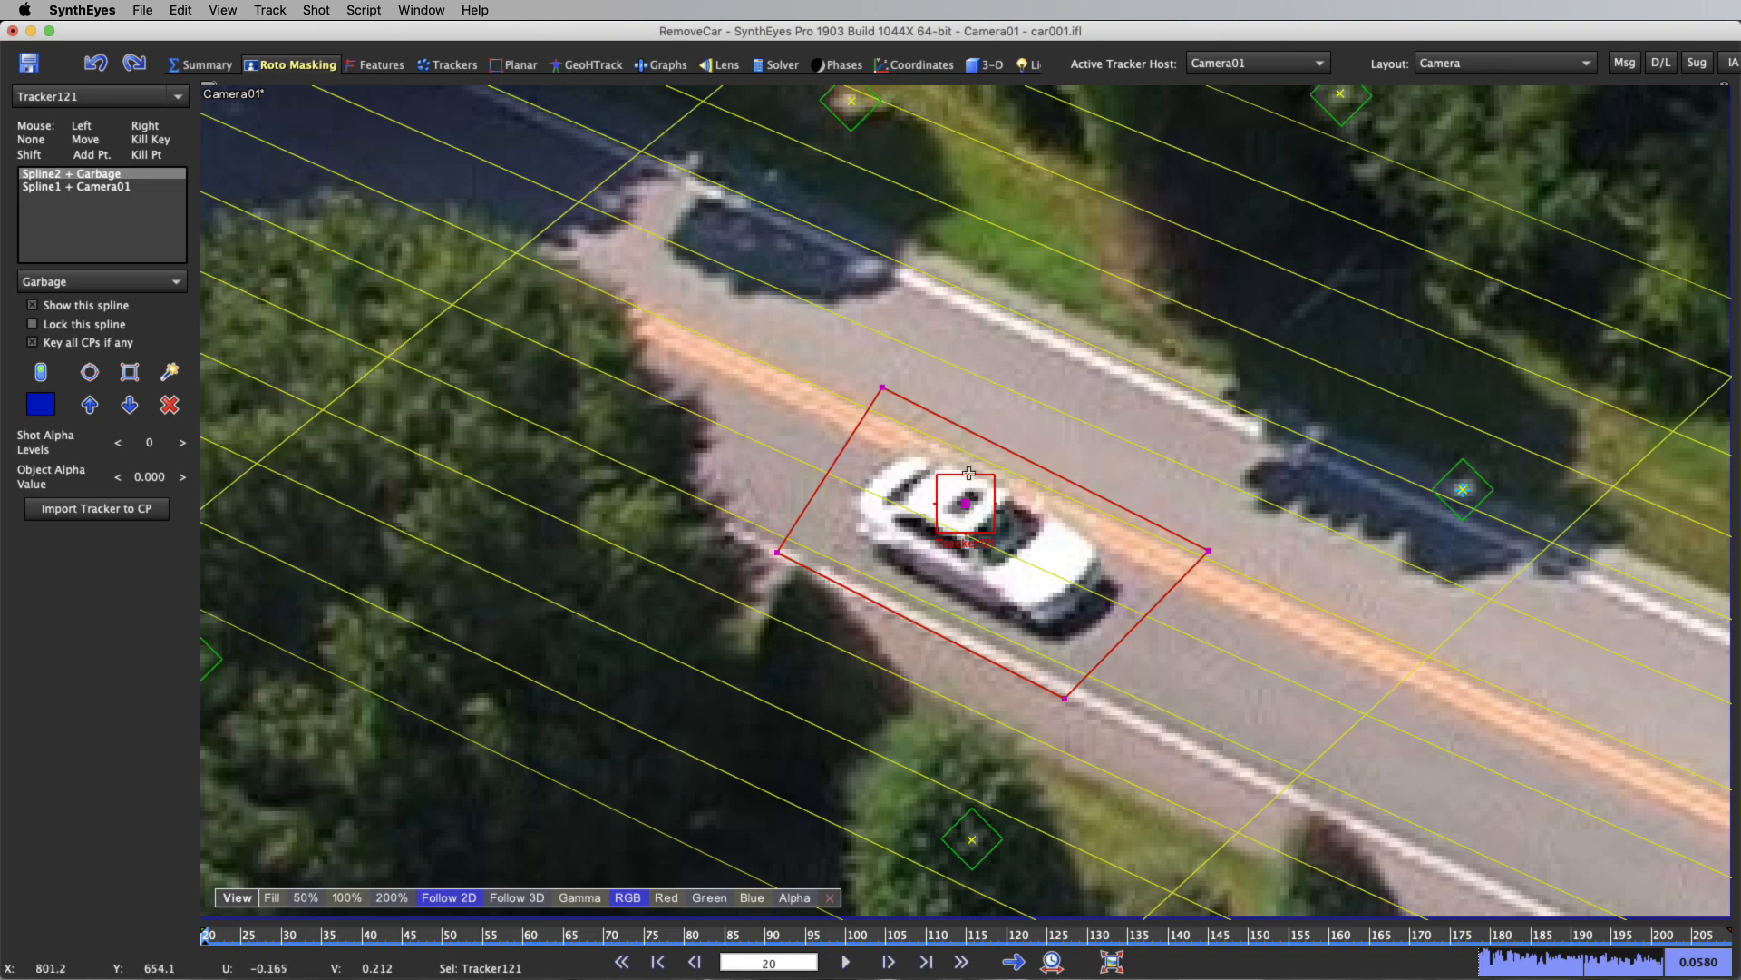
Import the car tracker's path onto the spline's centre point using absolute position, and check the spline at frame 66.
click(94, 511)
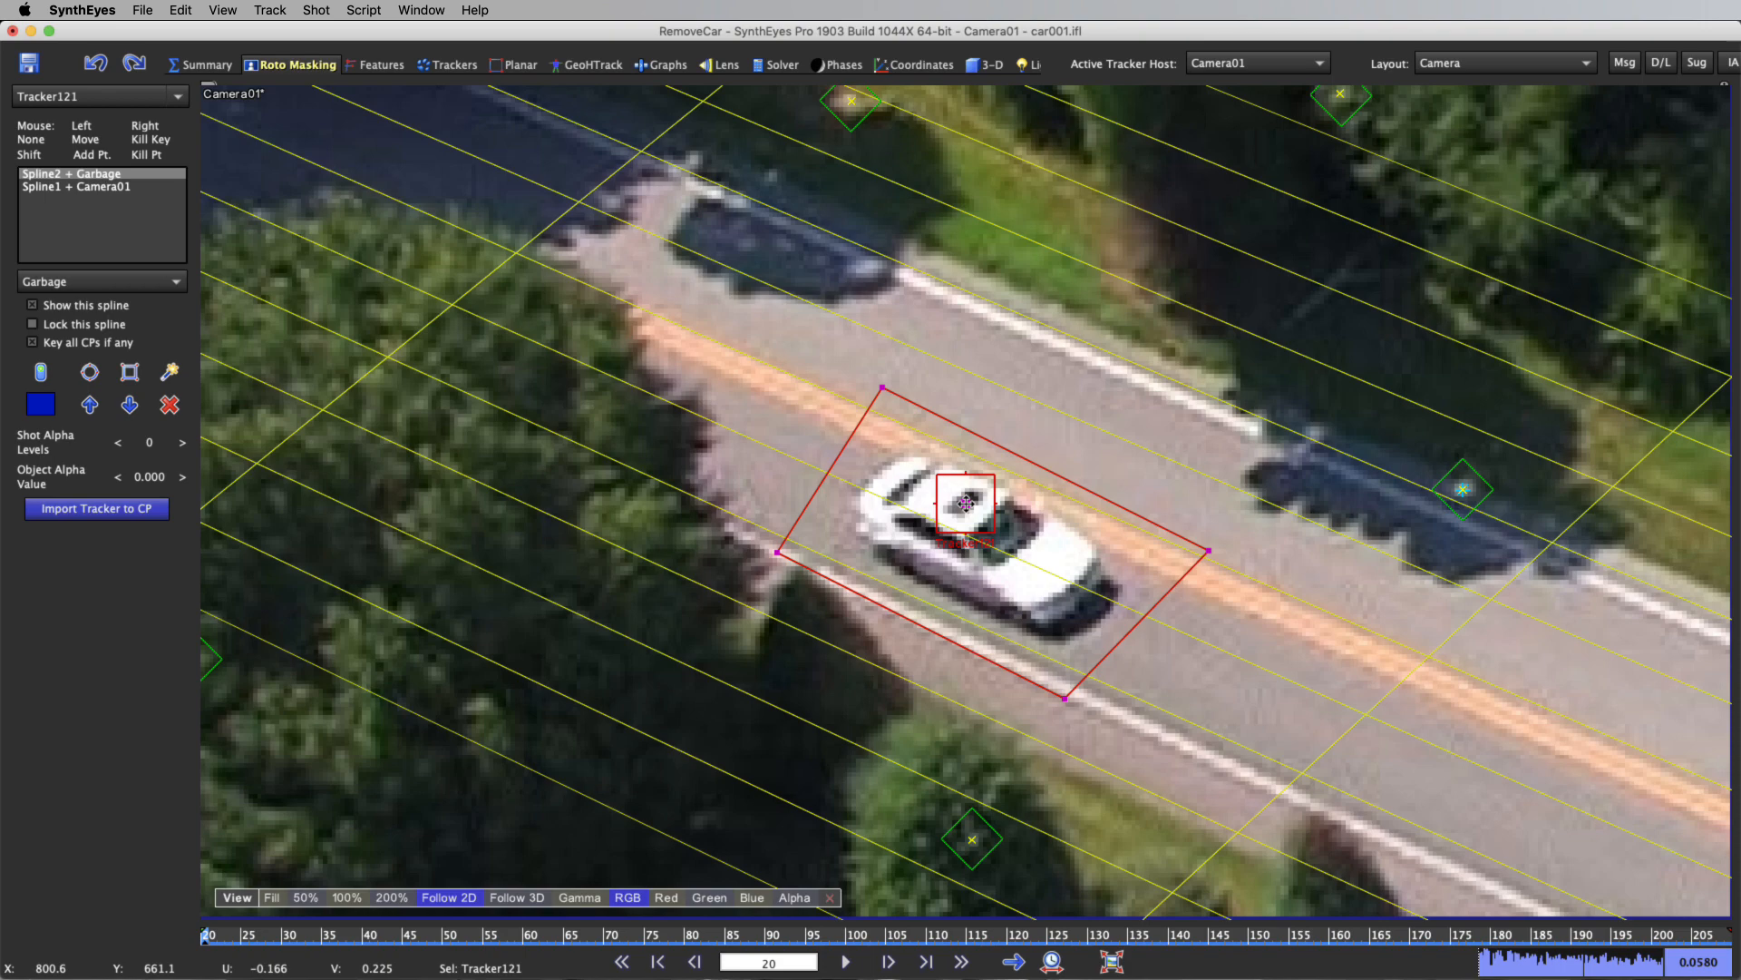
click(965, 504)
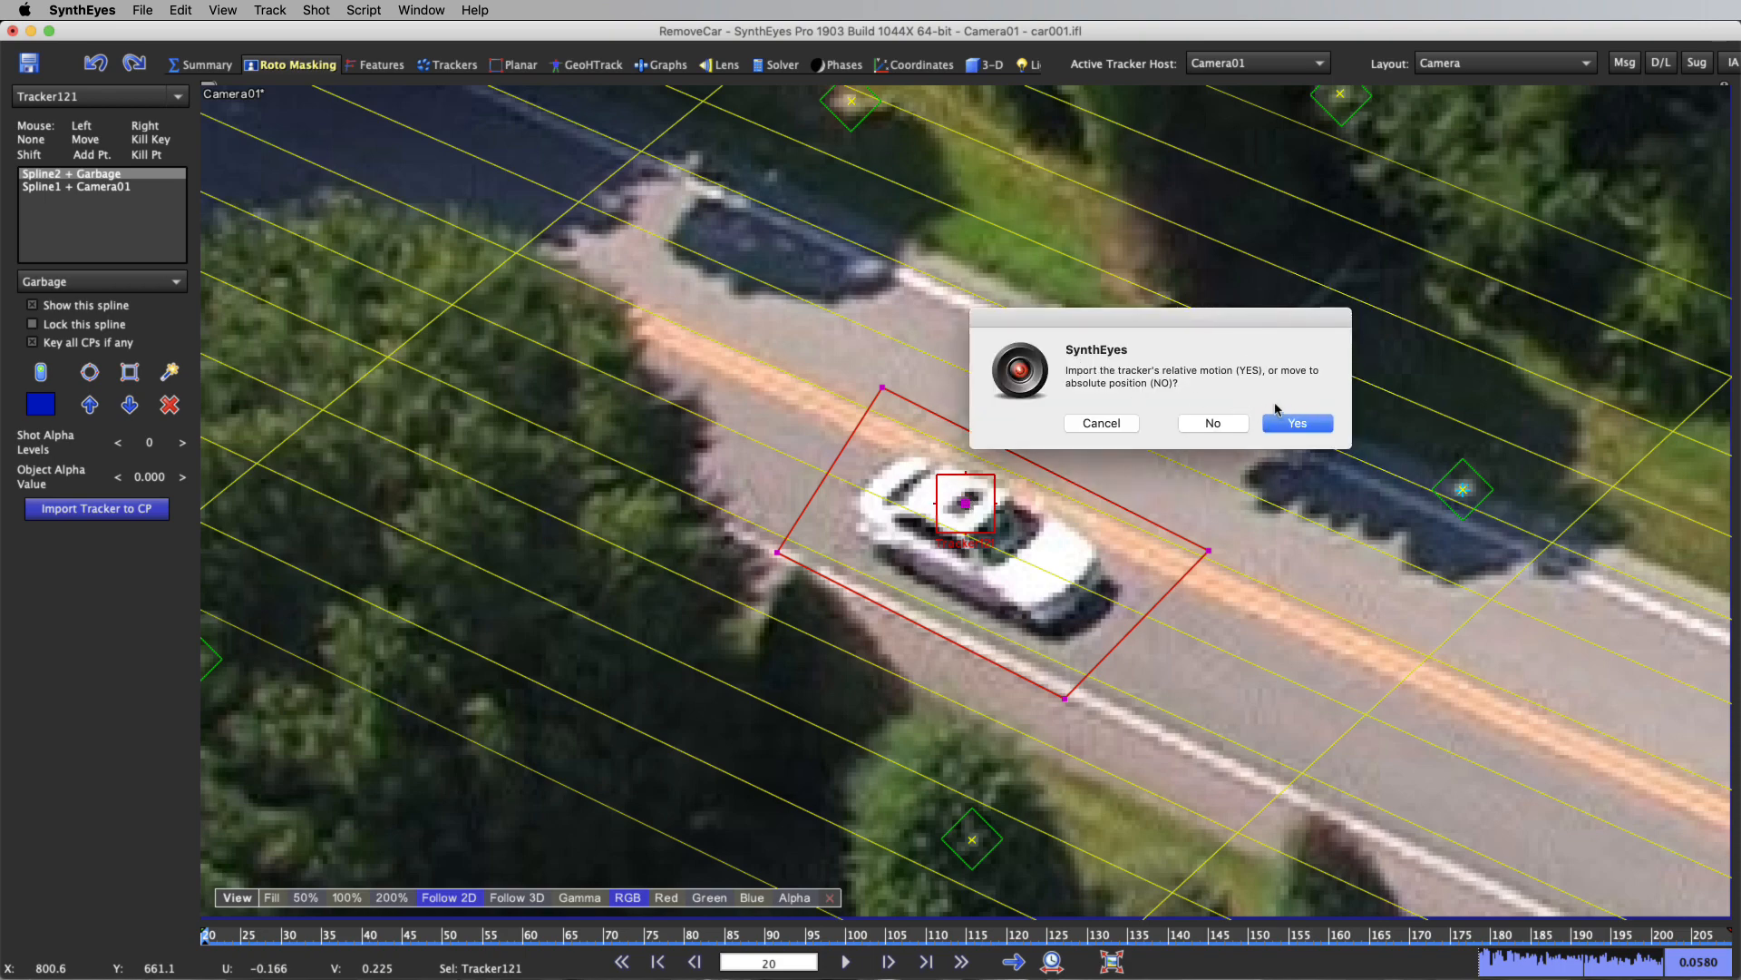
click(1212, 424)
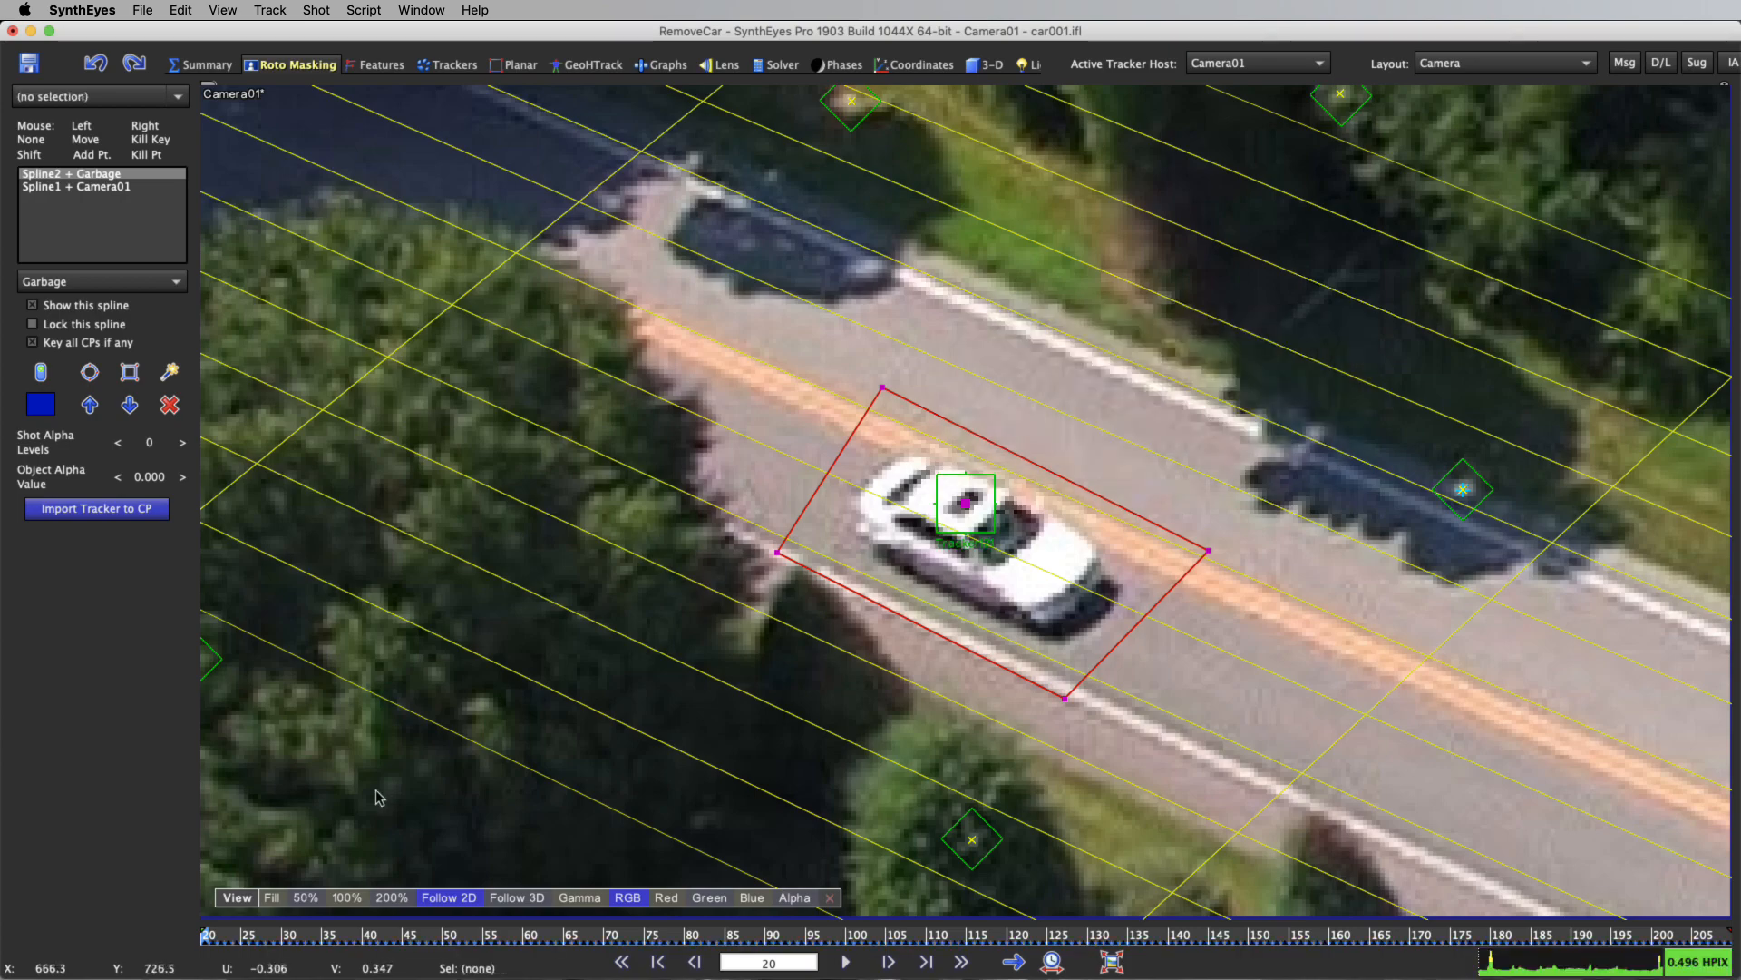
drag(238, 943, 579, 941)
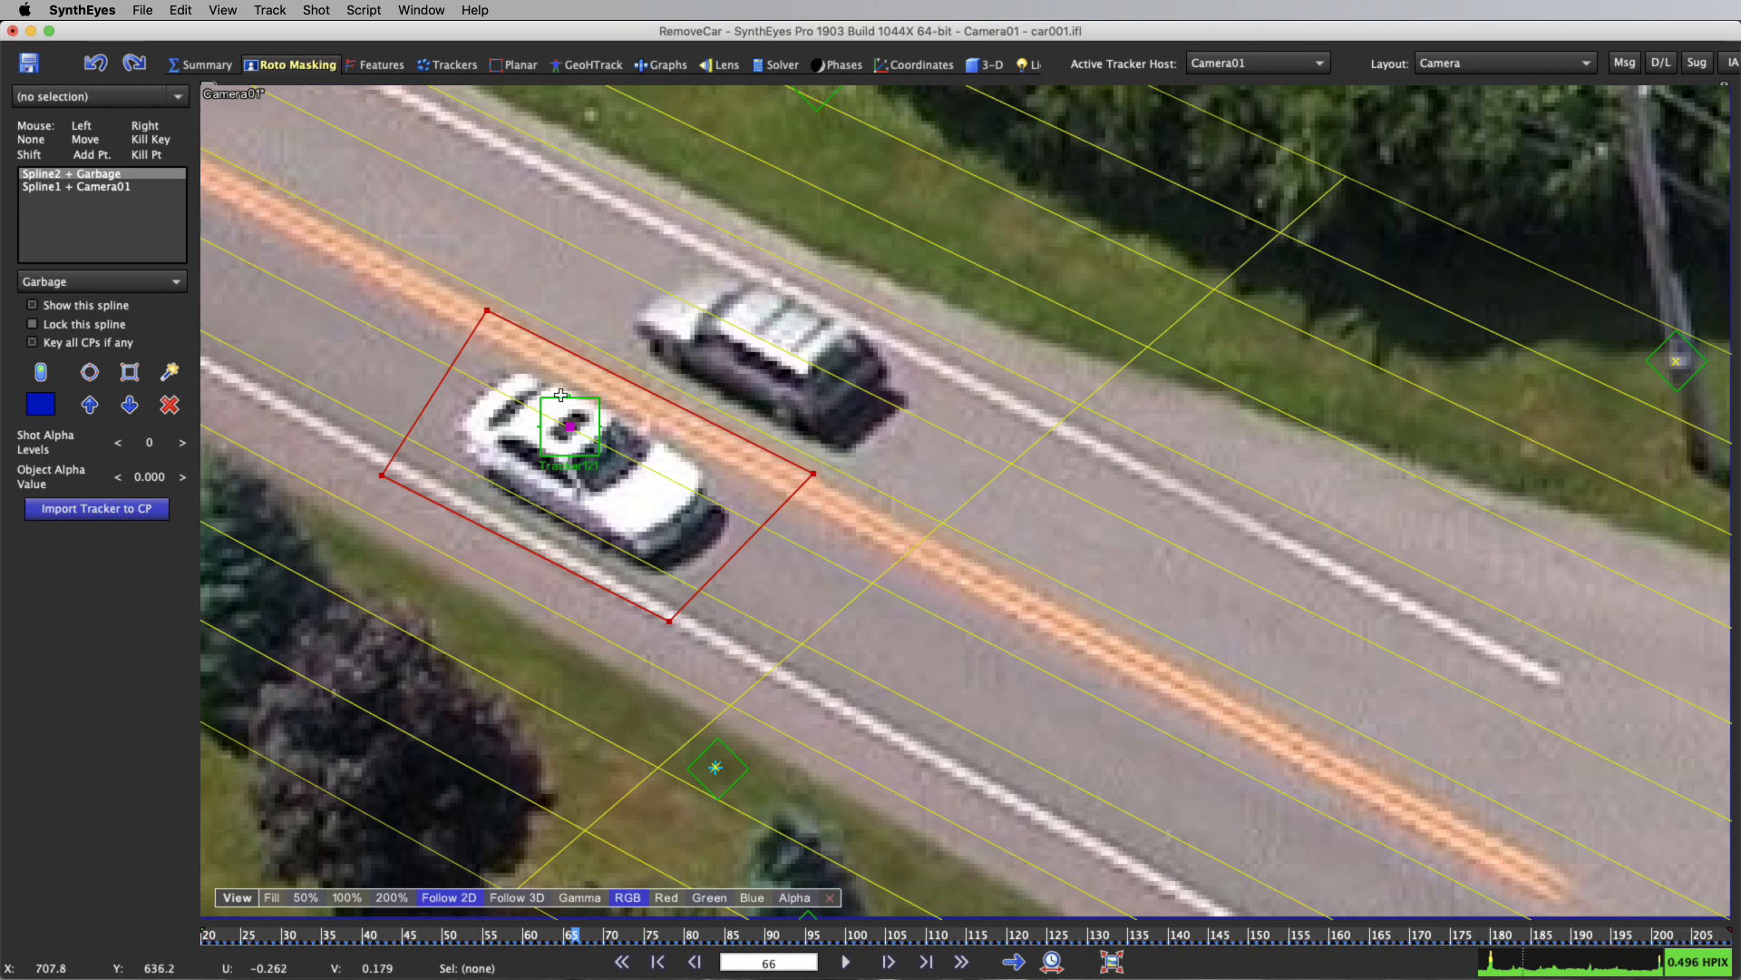
click(100, 508)
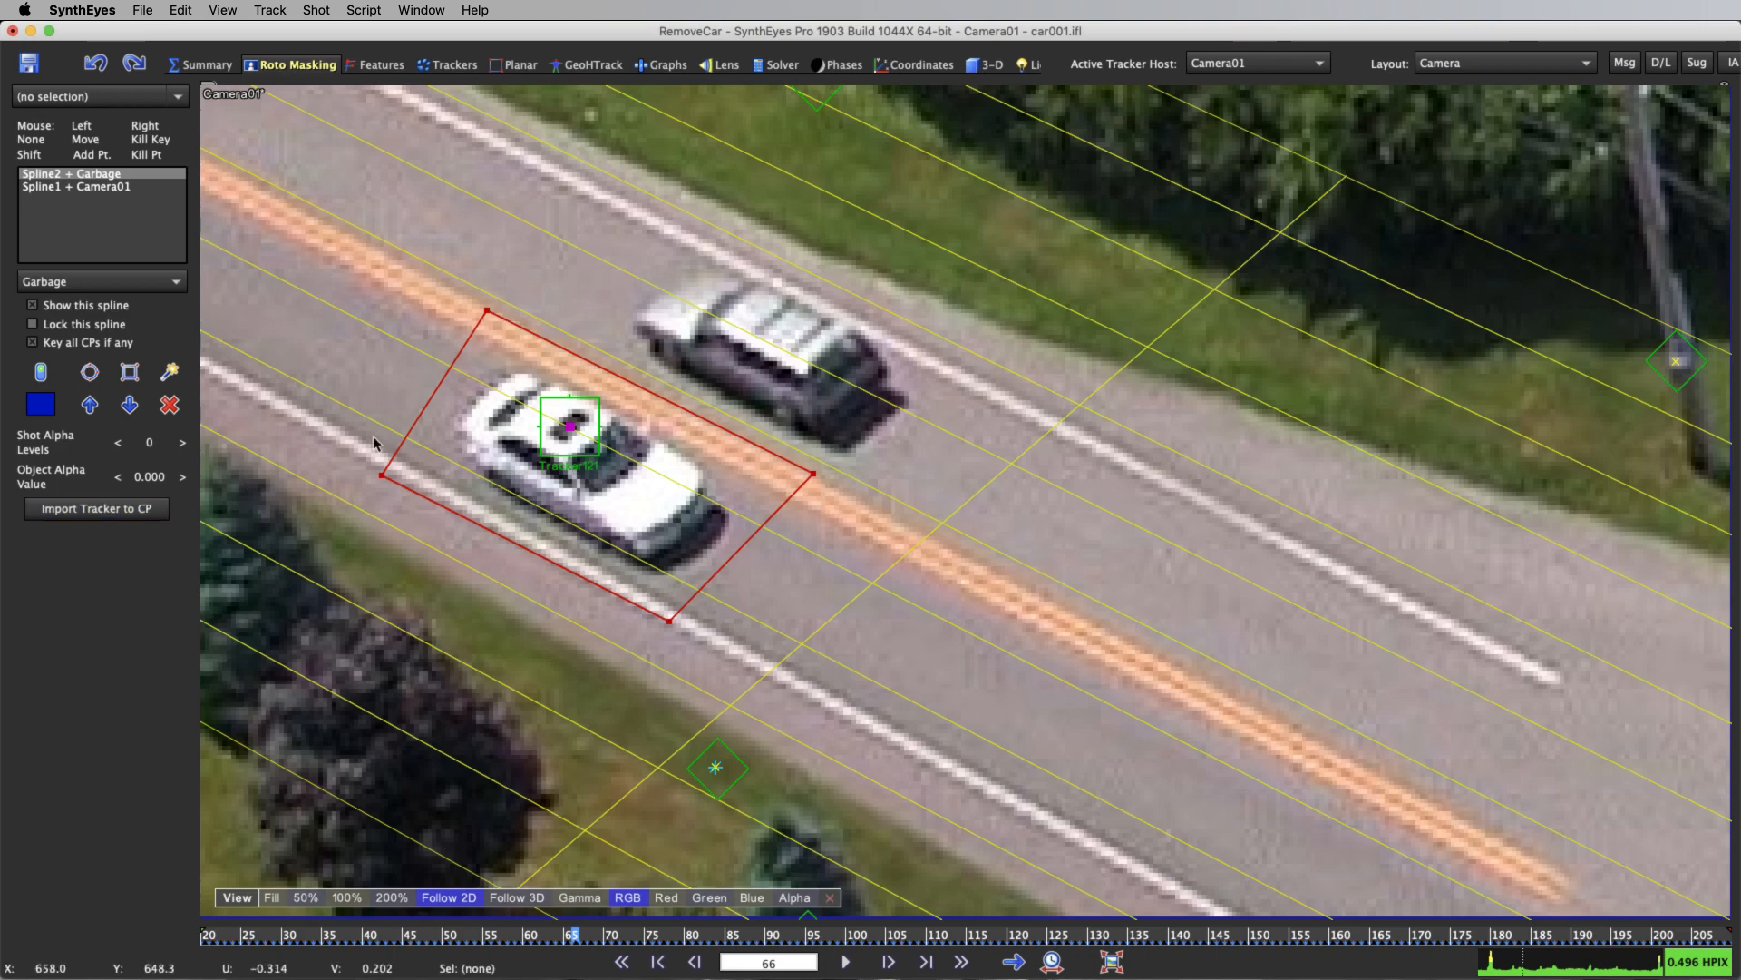
At frame 209, reposition the spline's four corners so the outline fits around the rotated car and its shadow.
click(539, 393)
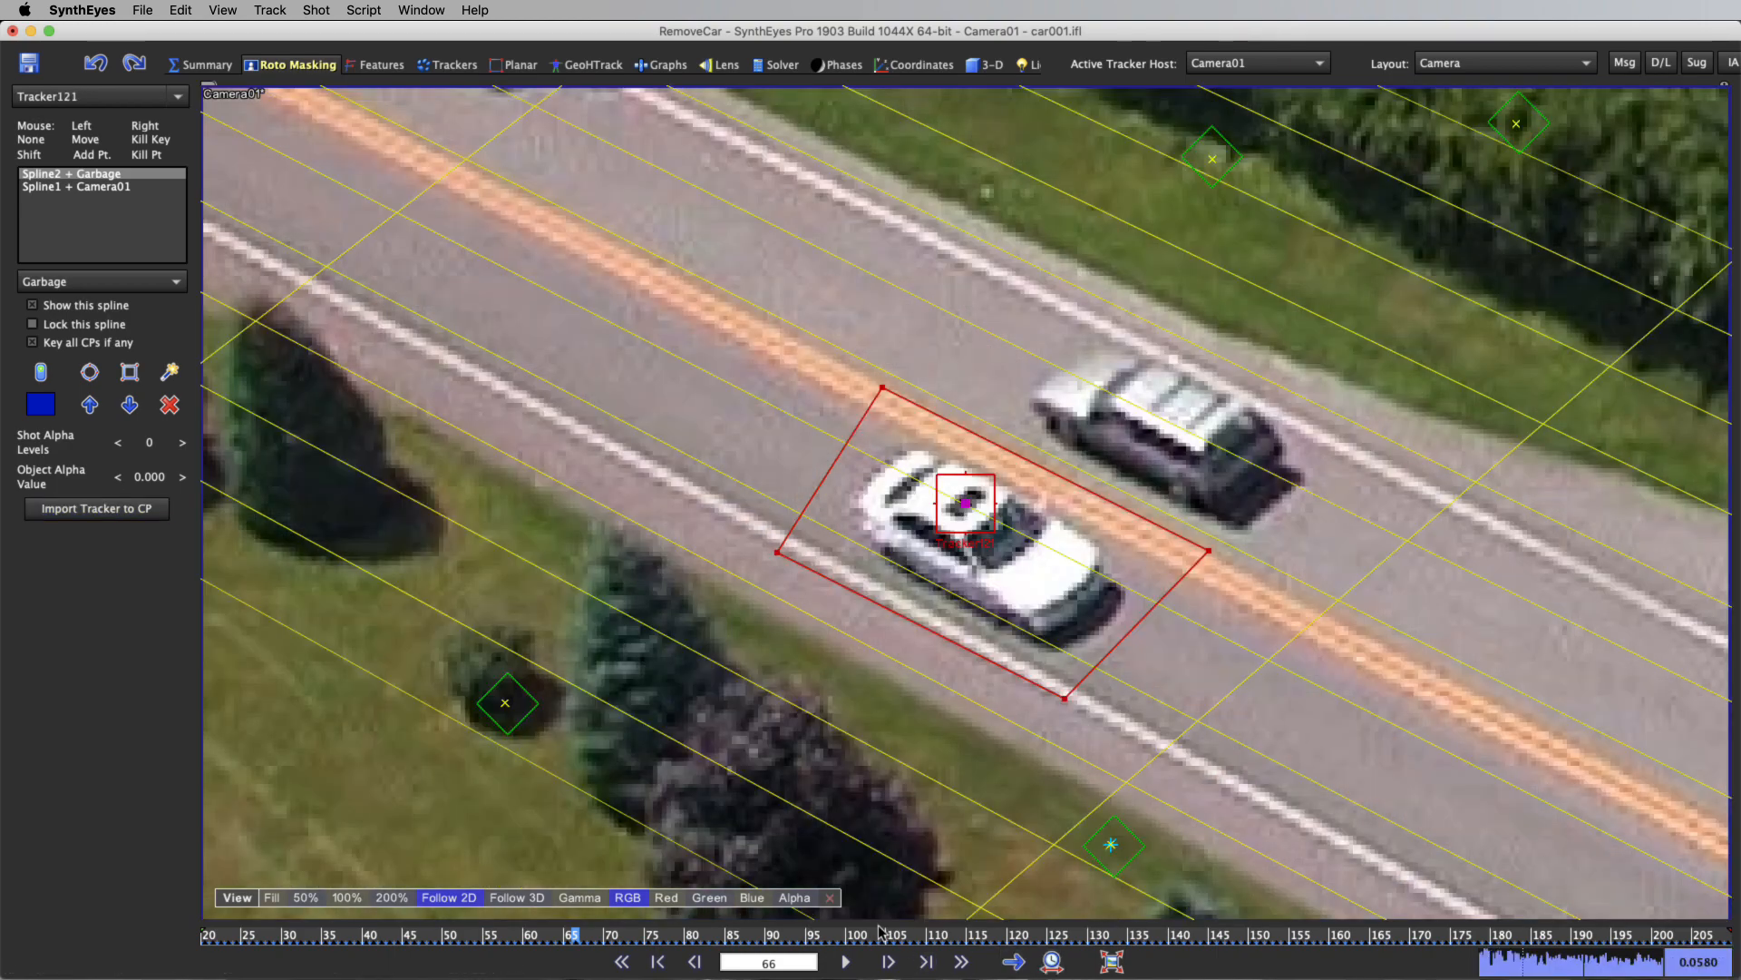
drag(881, 932, 1732, 919)
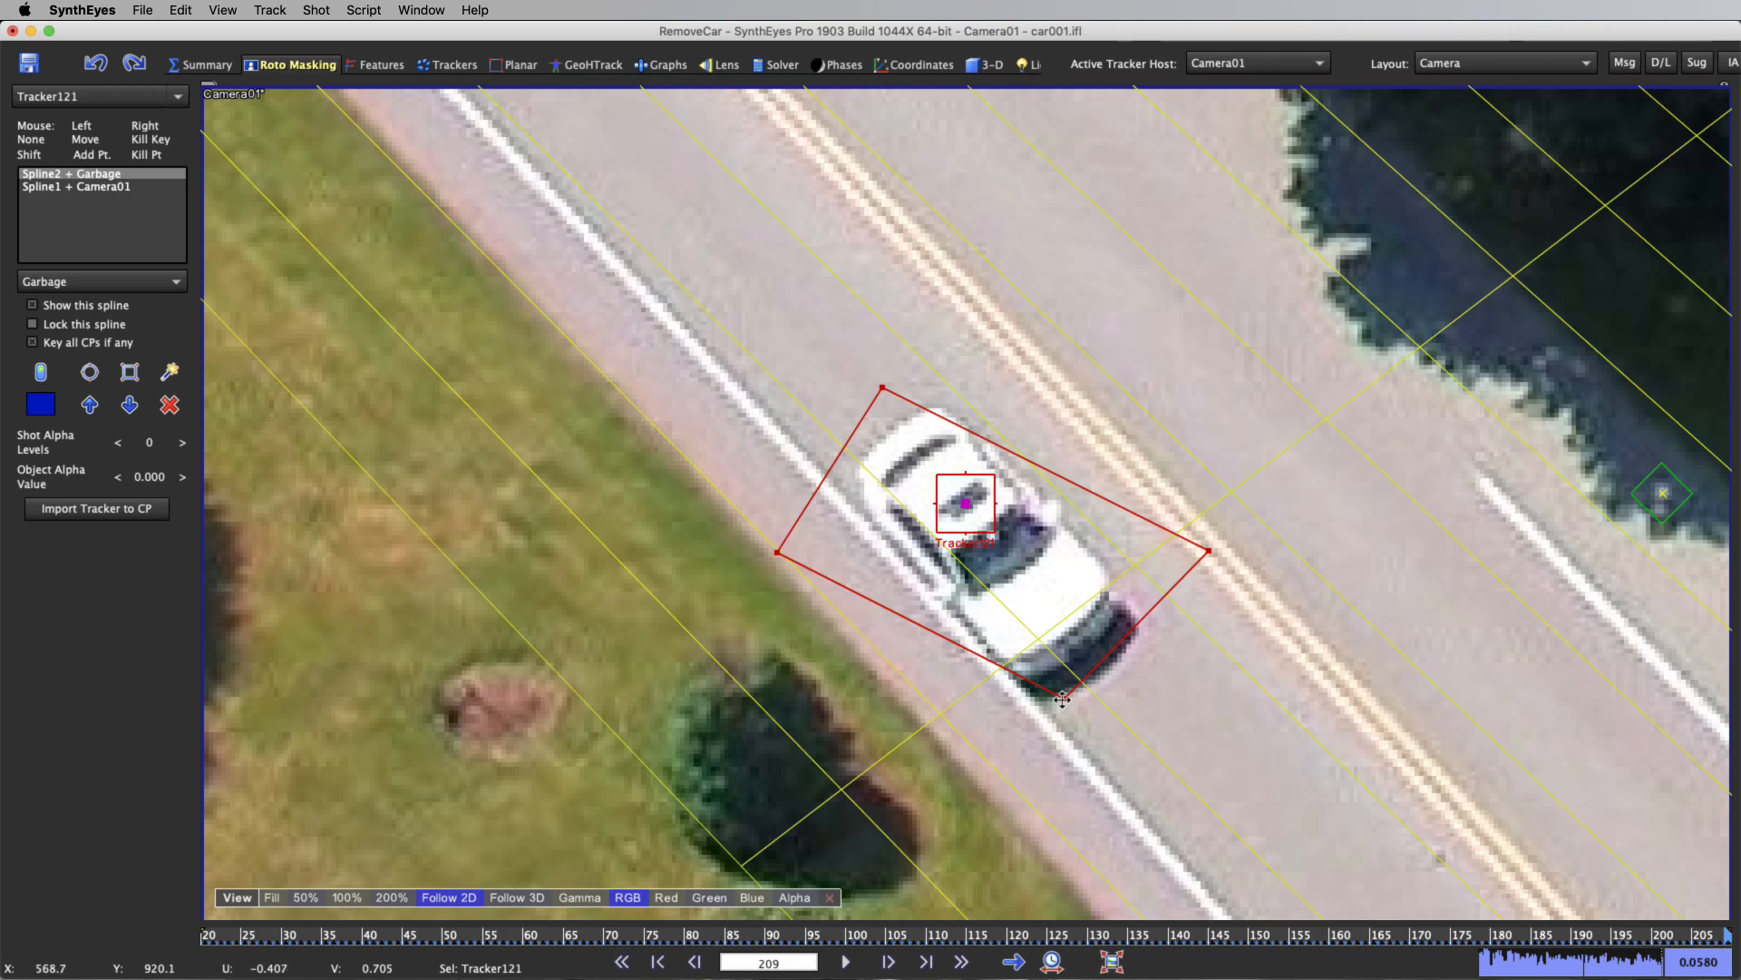
drag(1061, 700, 1025, 761)
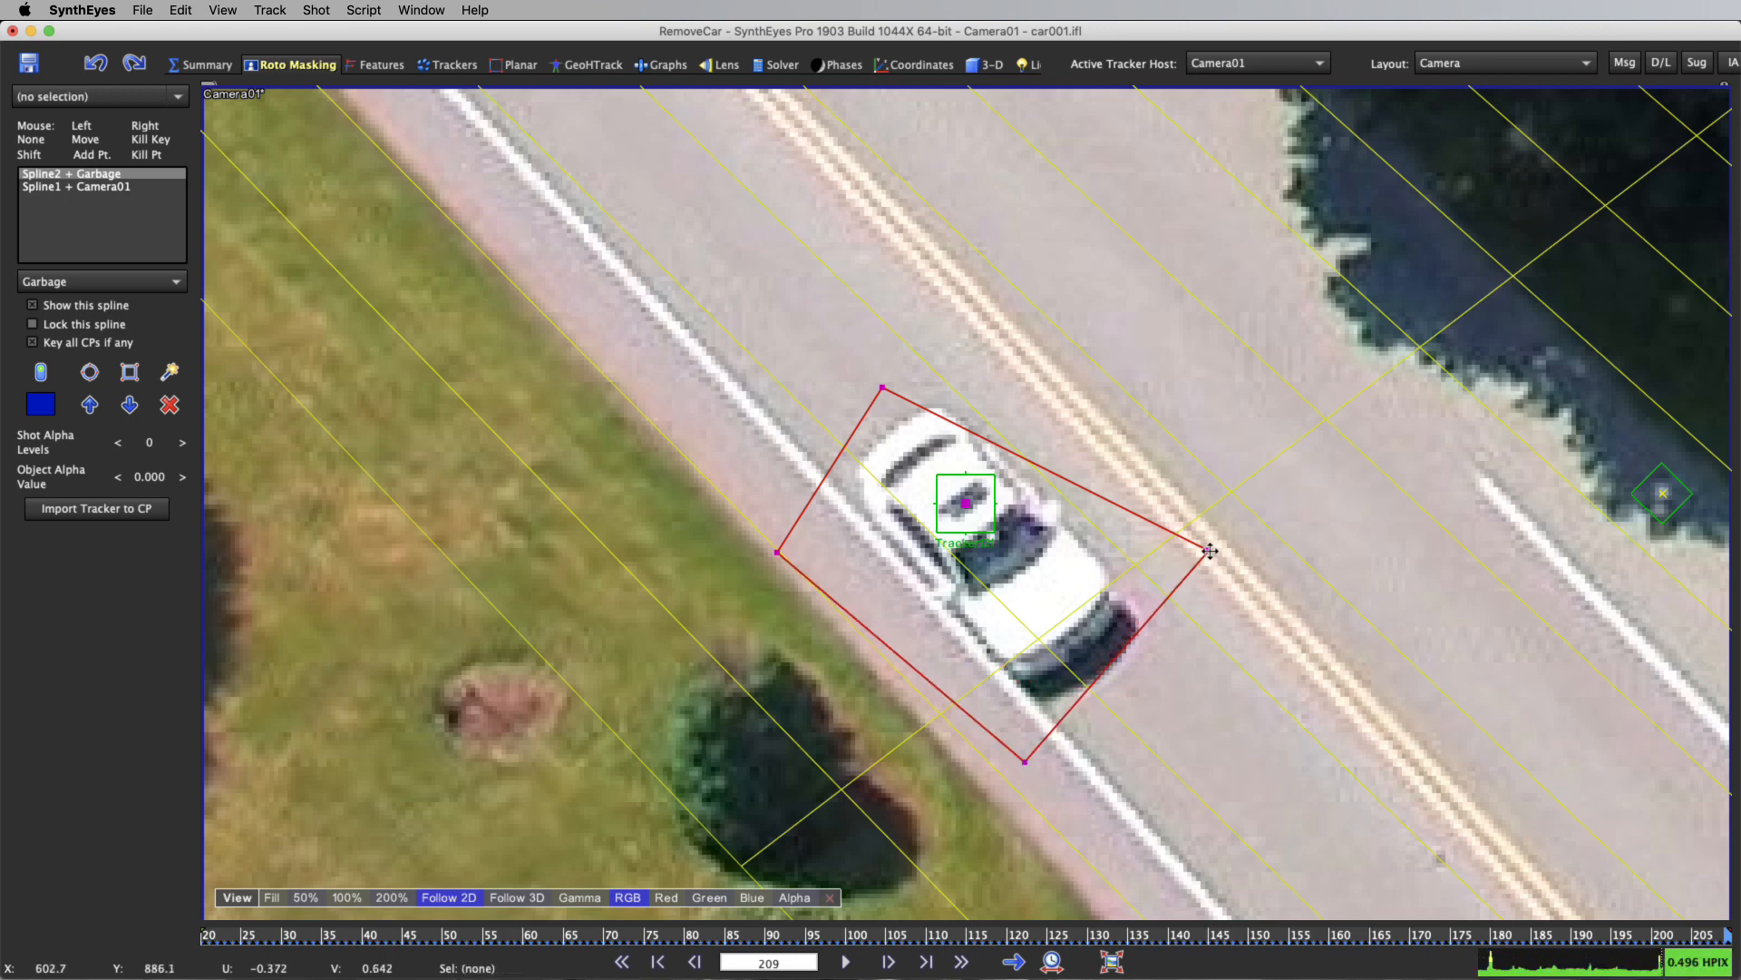
drag(1209, 550, 1257, 625)
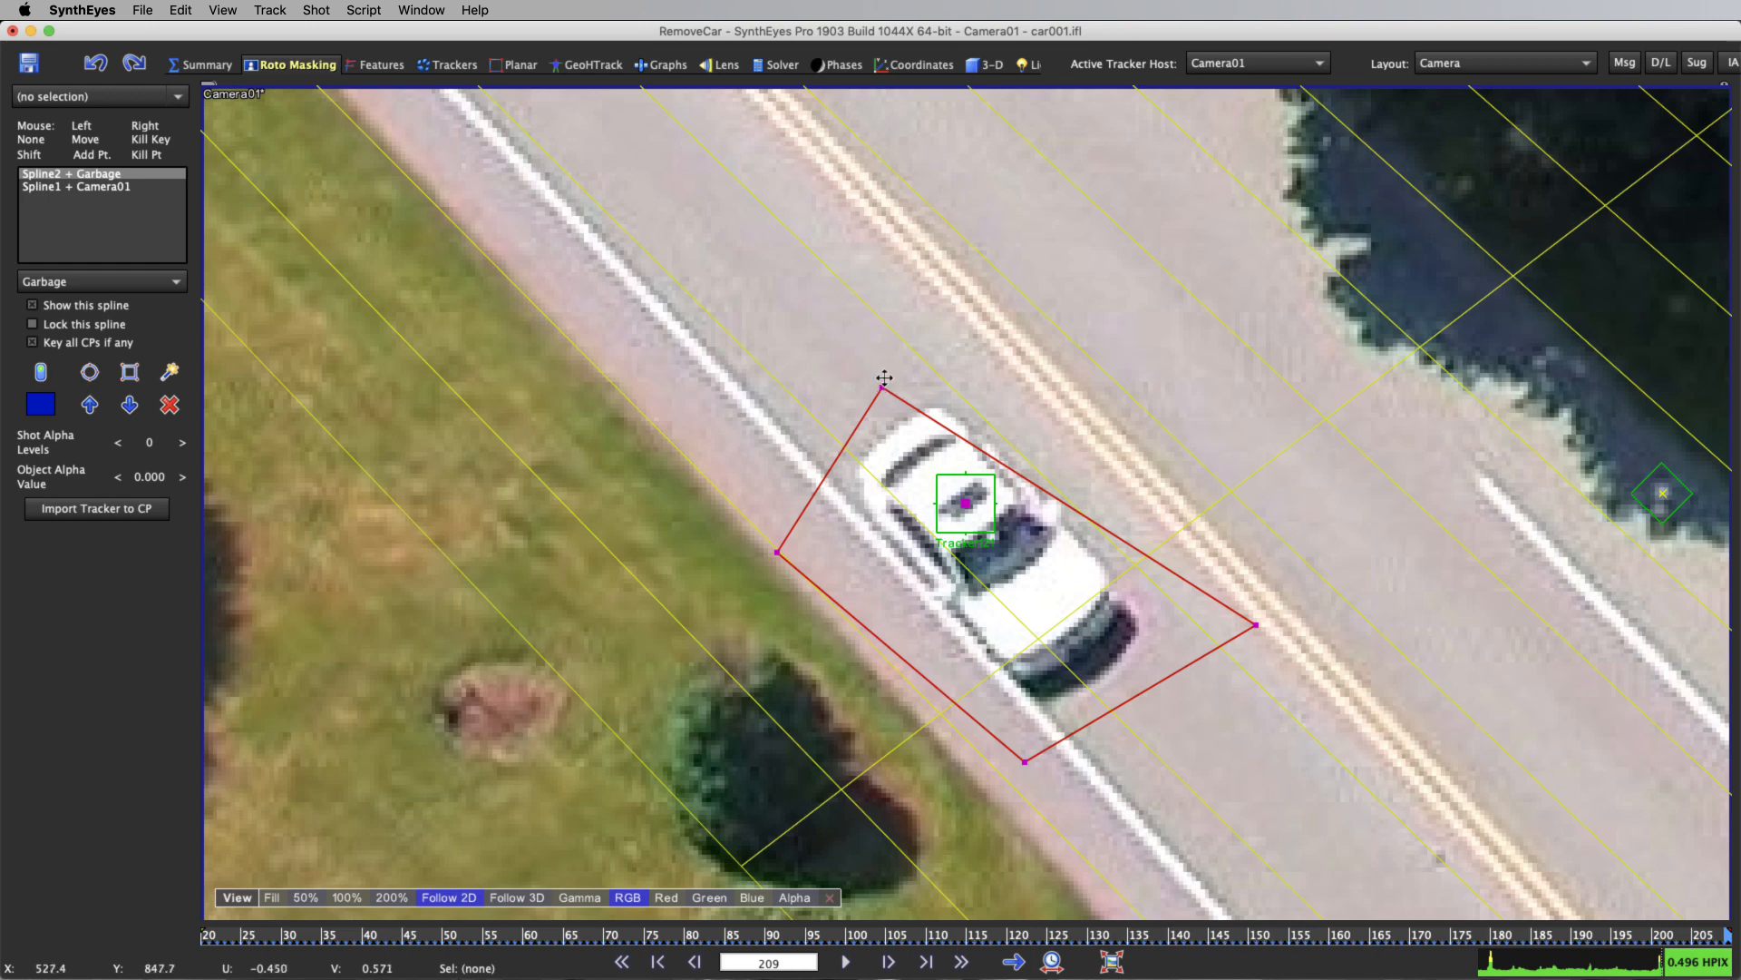
drag(884, 378, 942, 326)
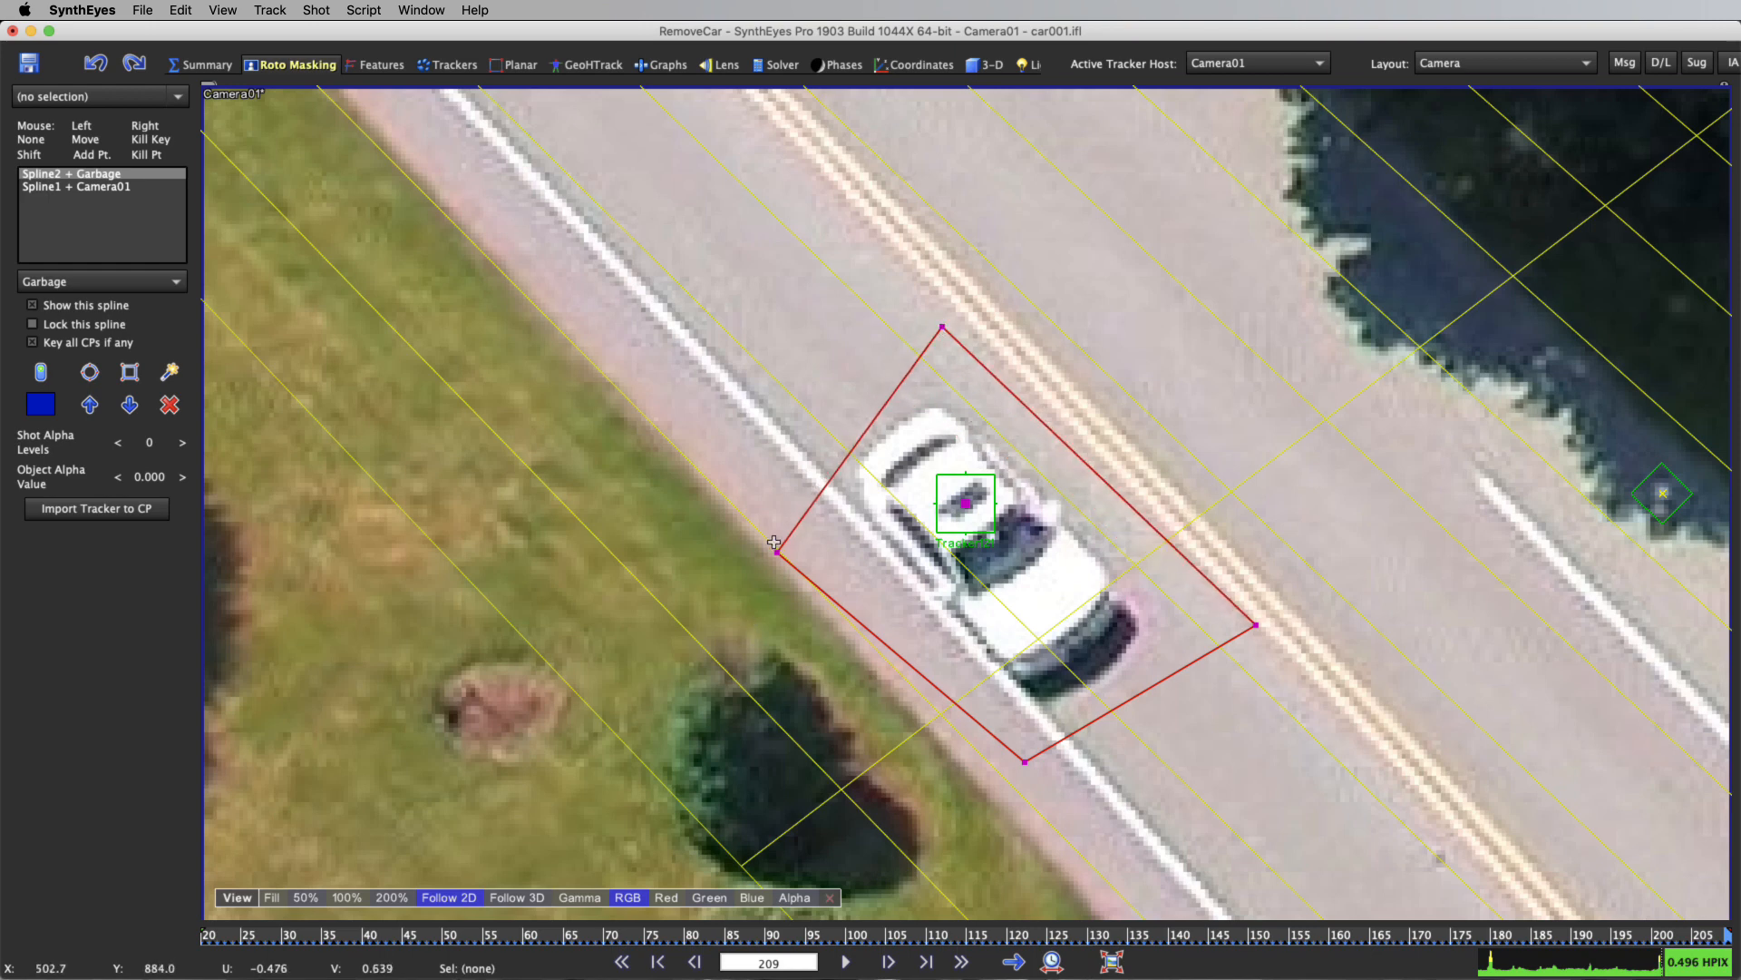
drag(774, 550, 751, 489)
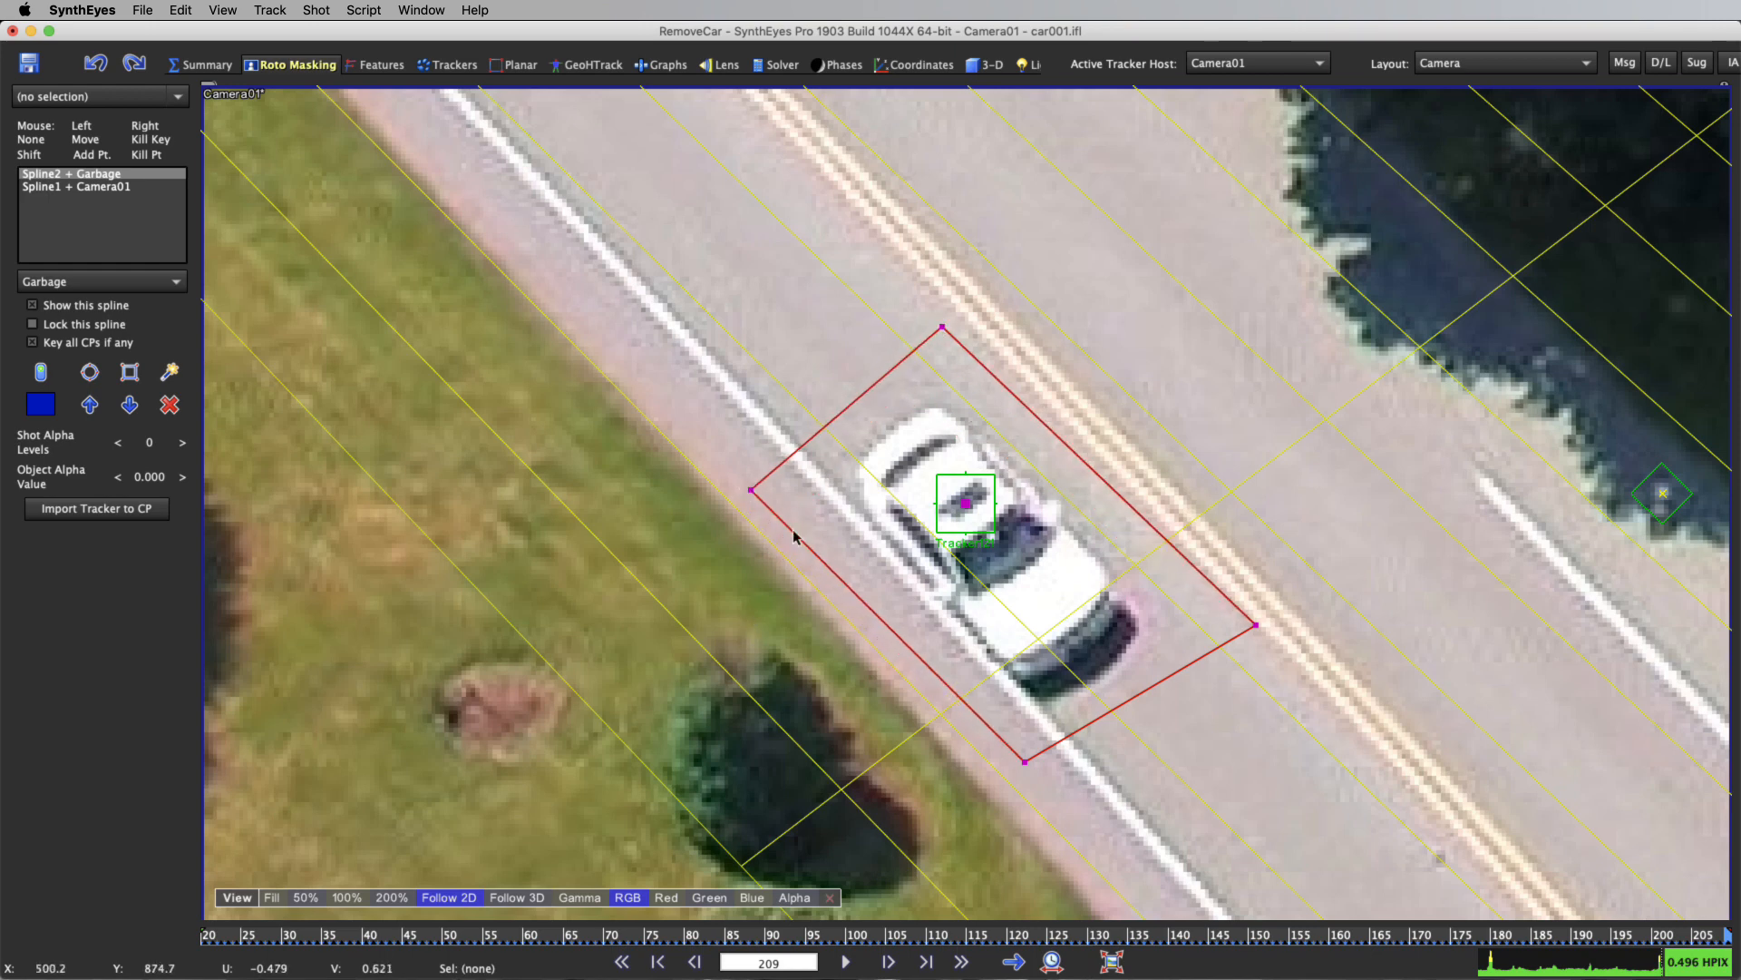
drag(1026, 762, 1036, 781)
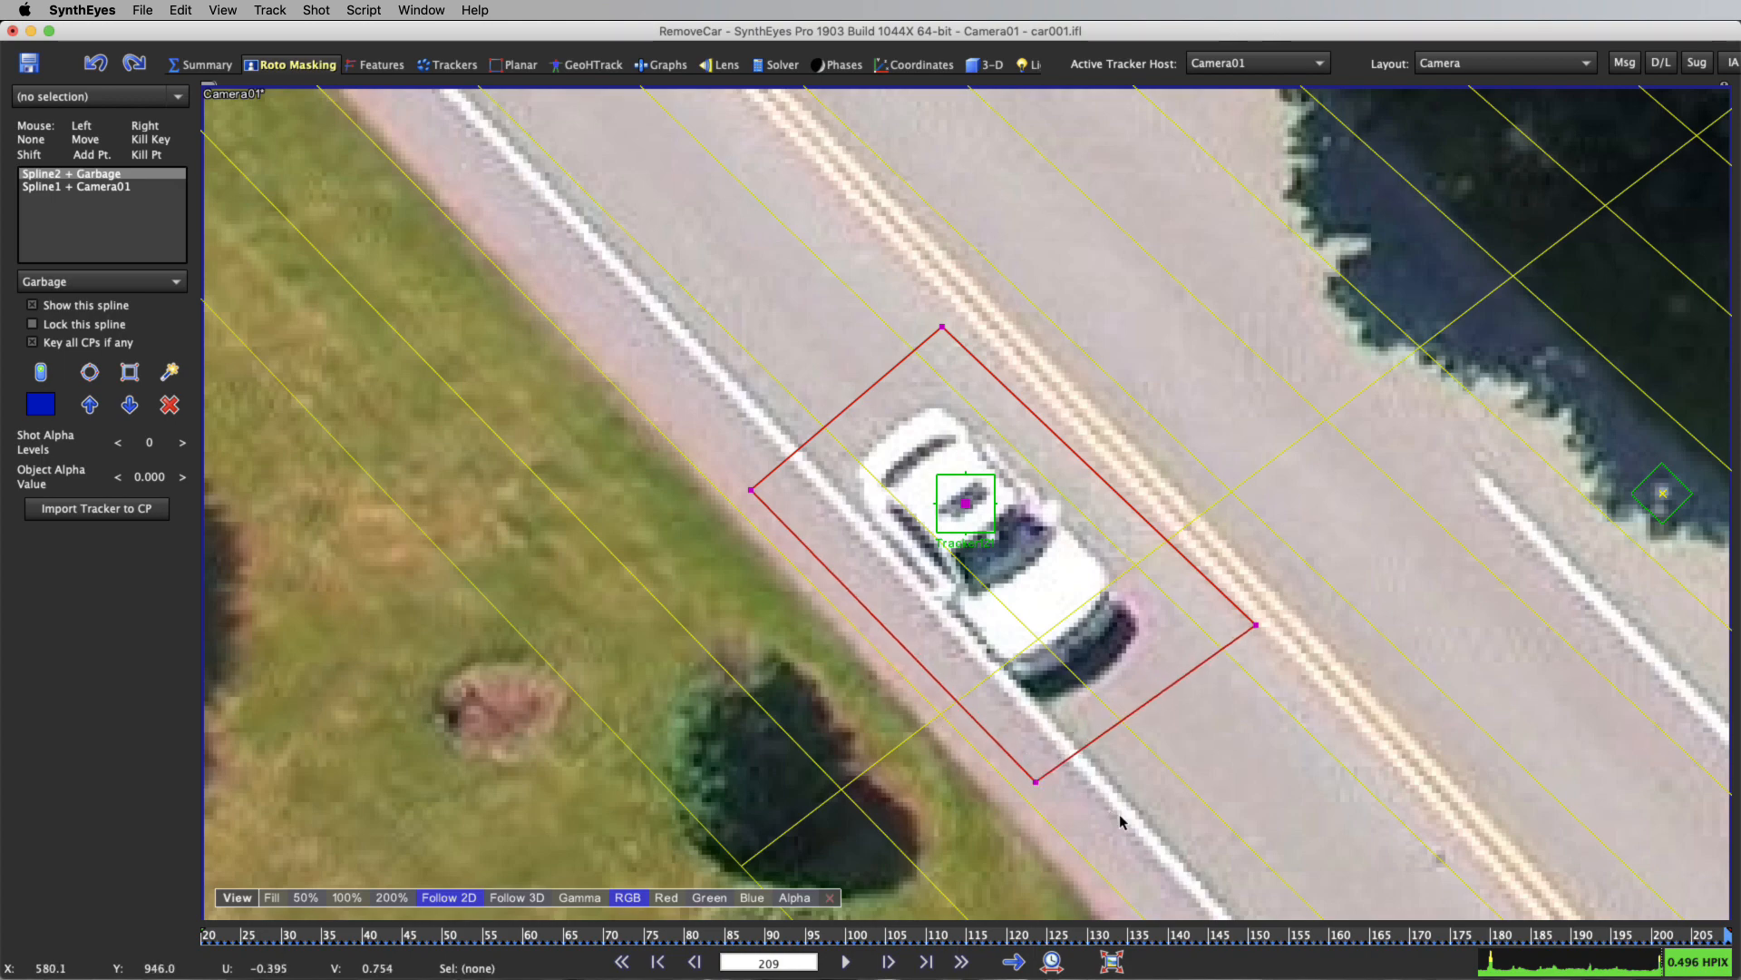
Scrub the shot back to frame 20 while following the car's tracker to check that the spline encloses the car.
drag(1643, 934, 1470, 936)
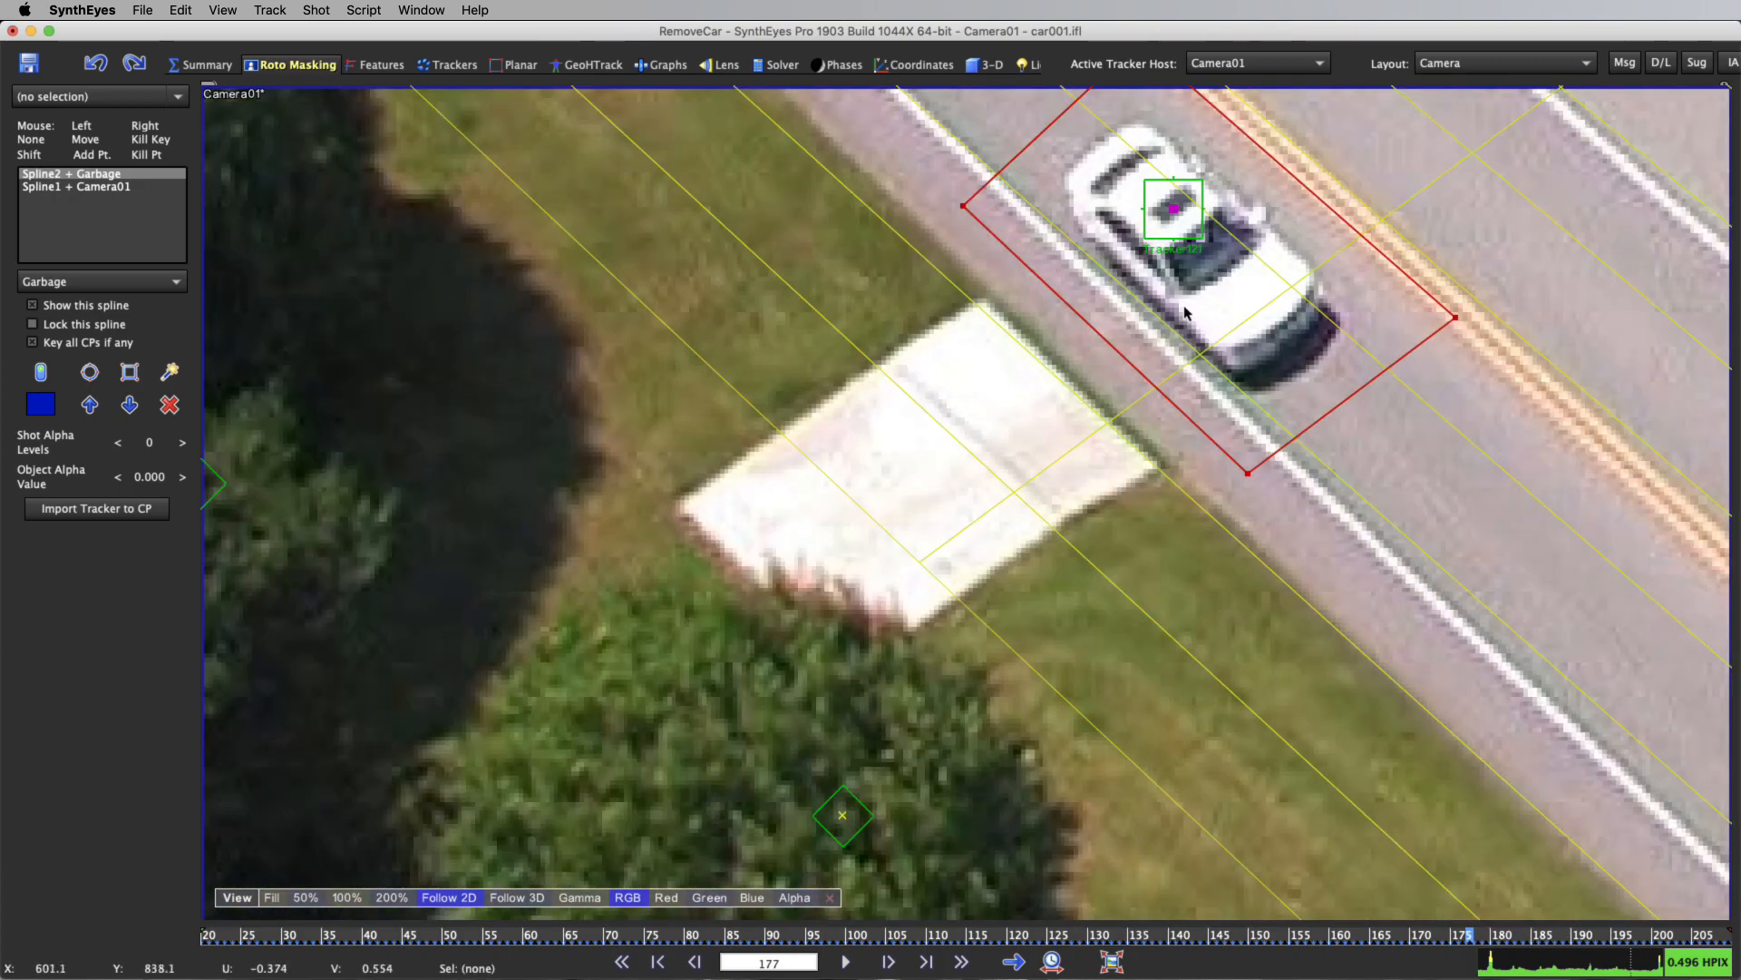
click(1152, 234)
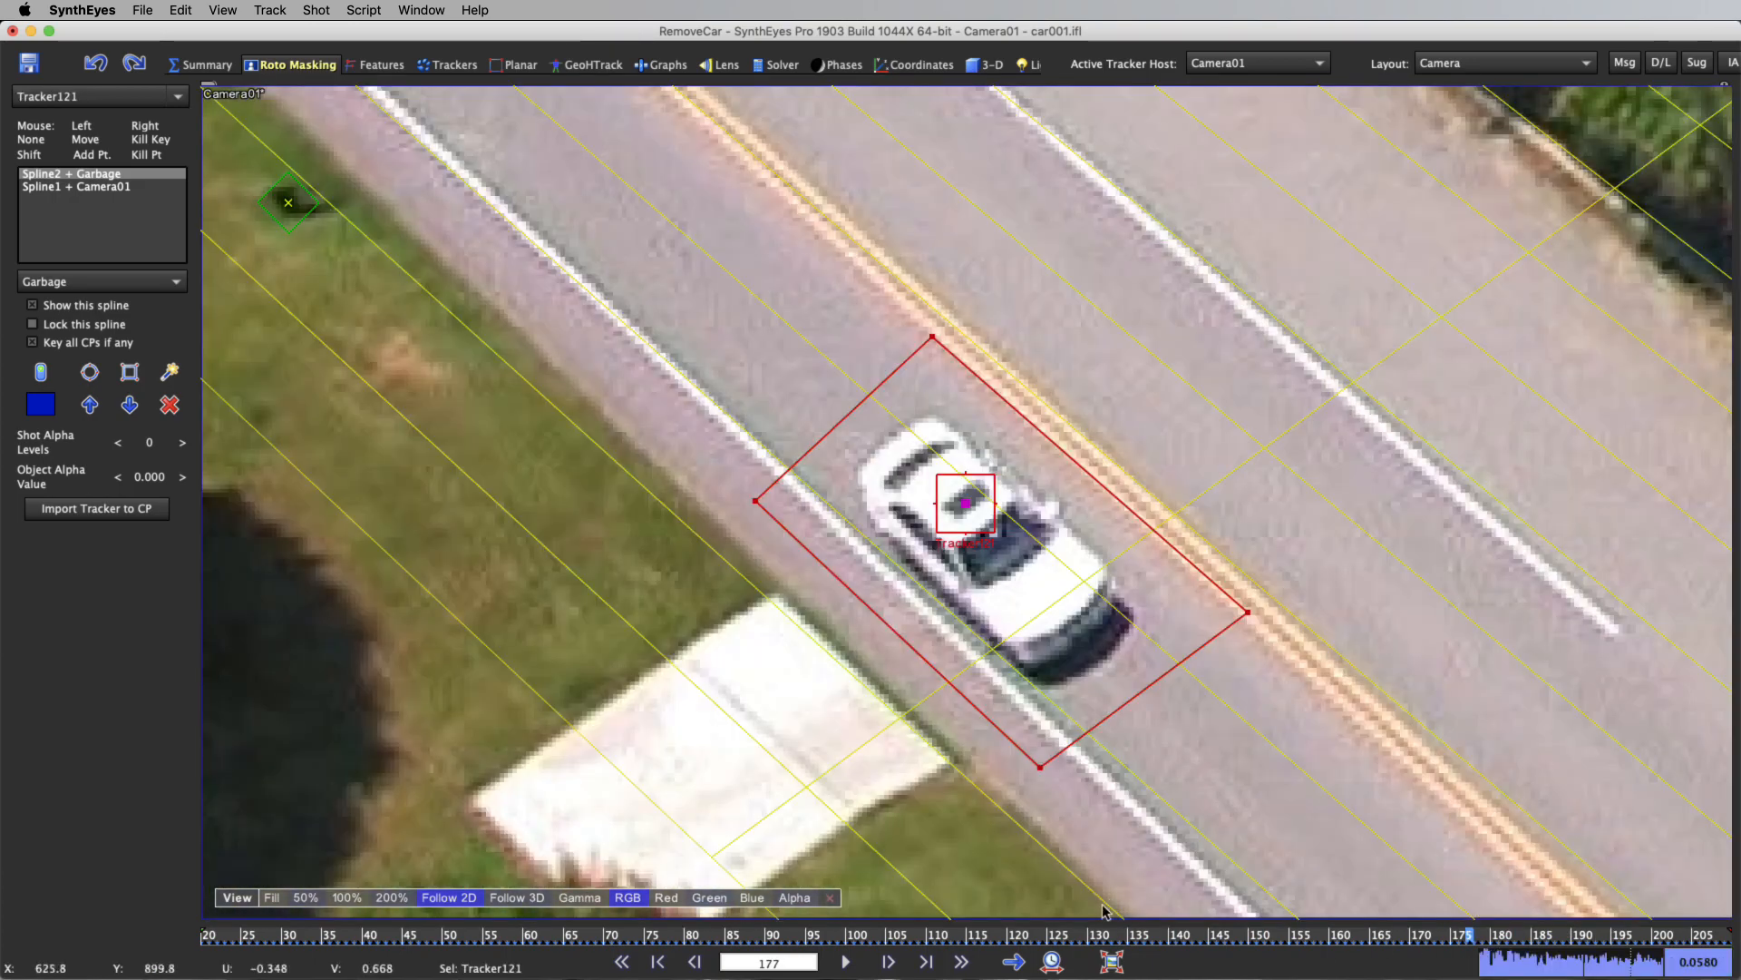
drag(1365, 934, 207, 907)
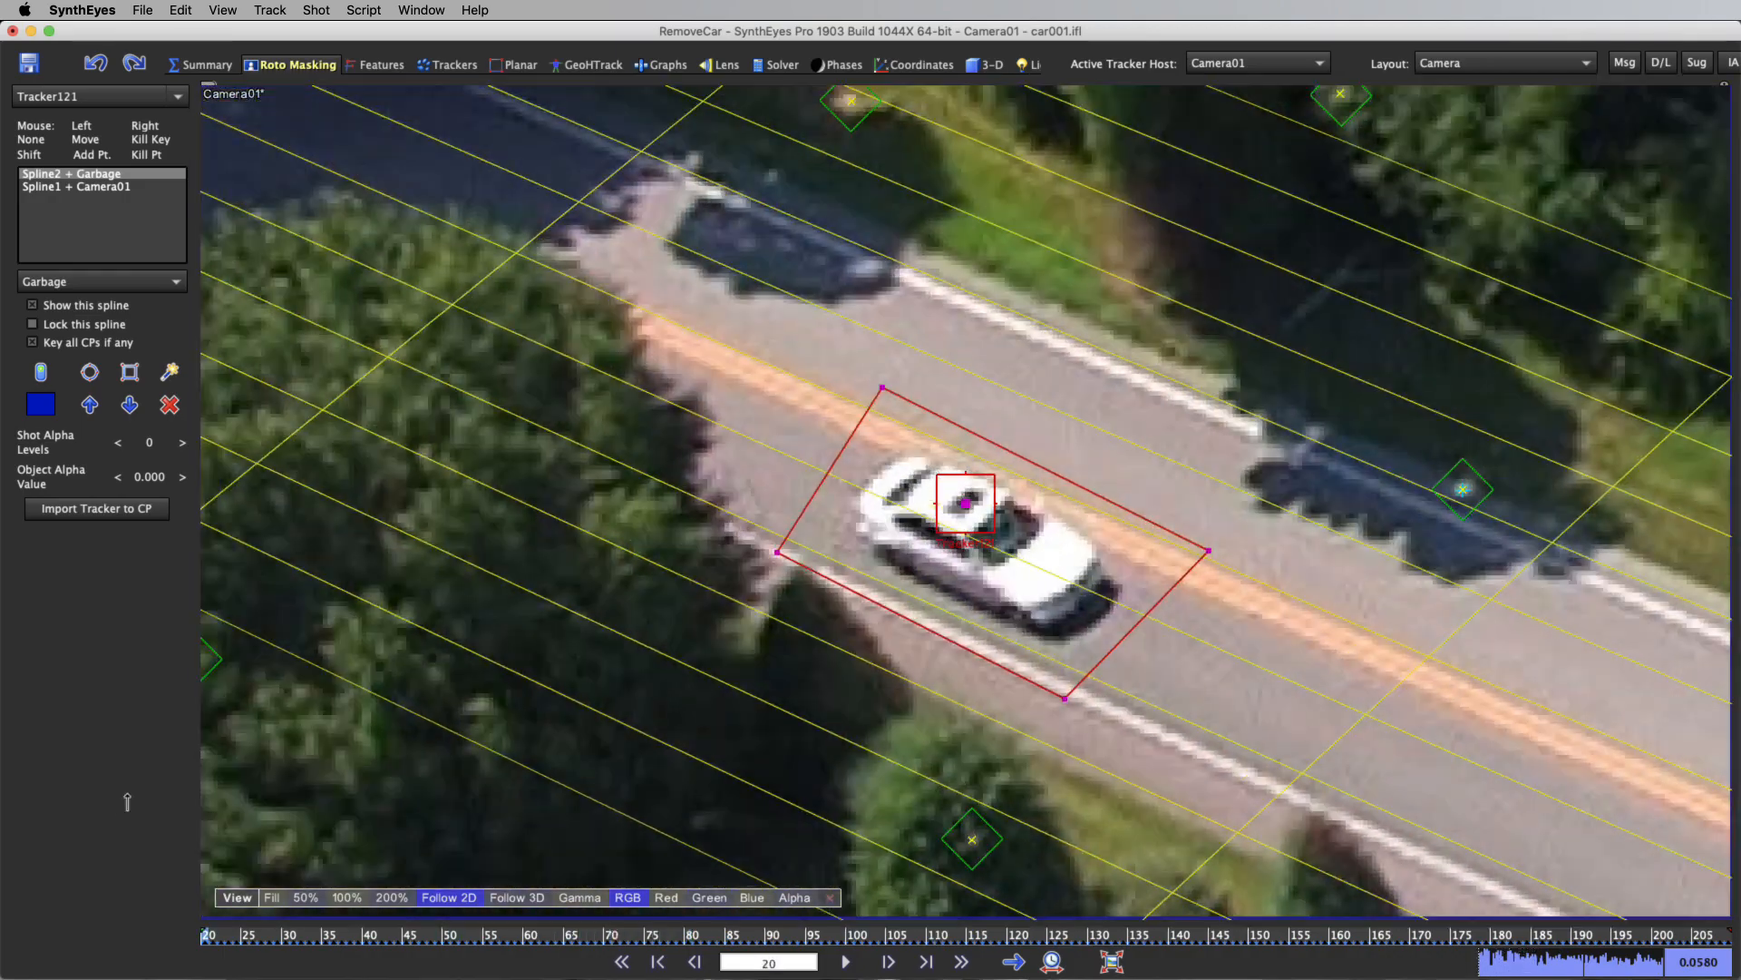
Open the ViewShift settings for Camera01 and reassign the car's spline, Spline2, from Garbage to Camera01.
drag(159, 807, 8, 682)
click(317, 10)
click(341, 118)
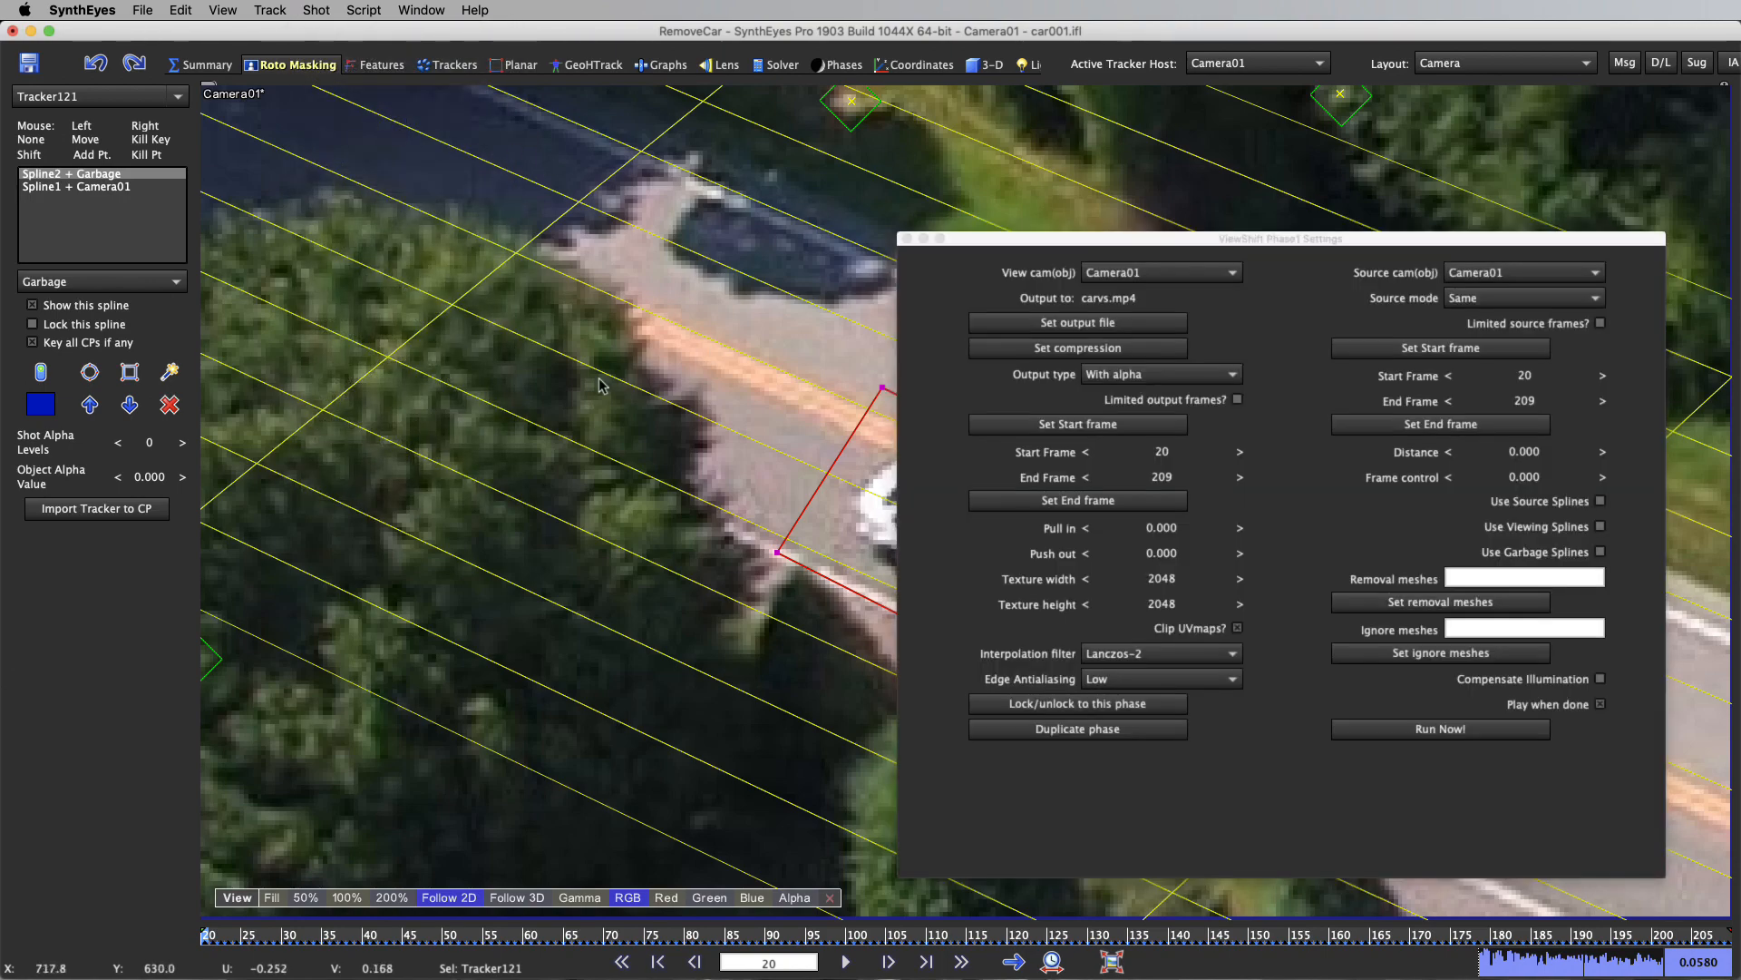
drag(1012, 238, 1086, 186)
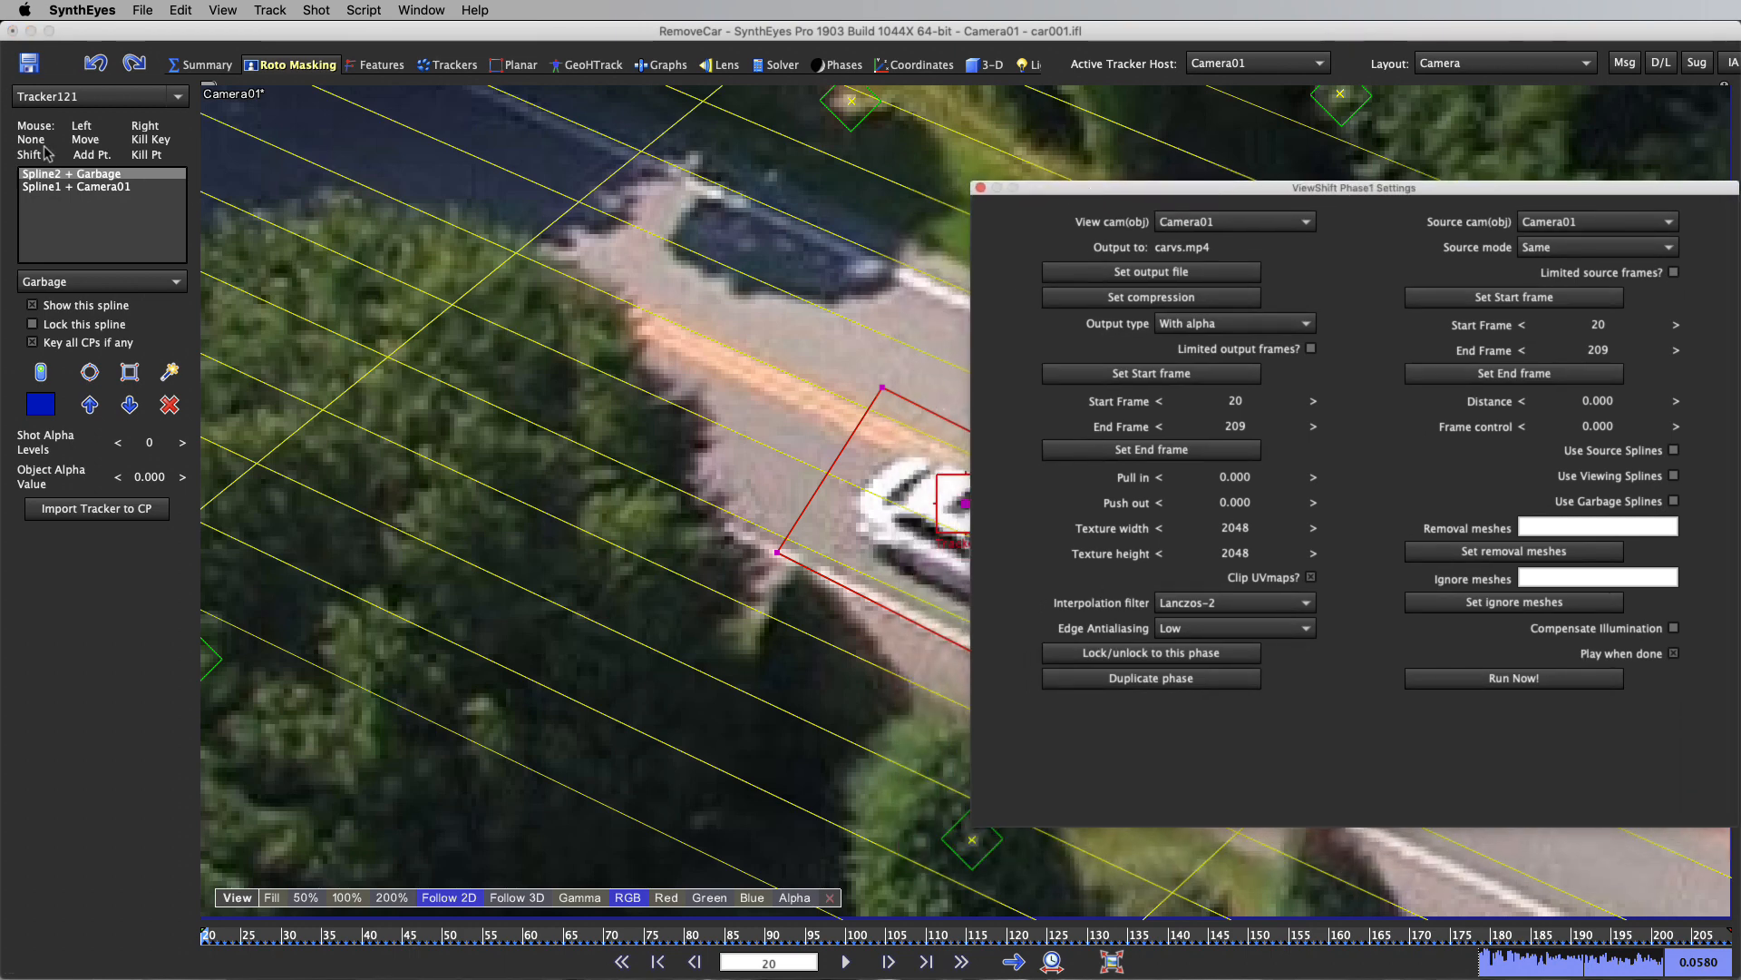
click(69, 178)
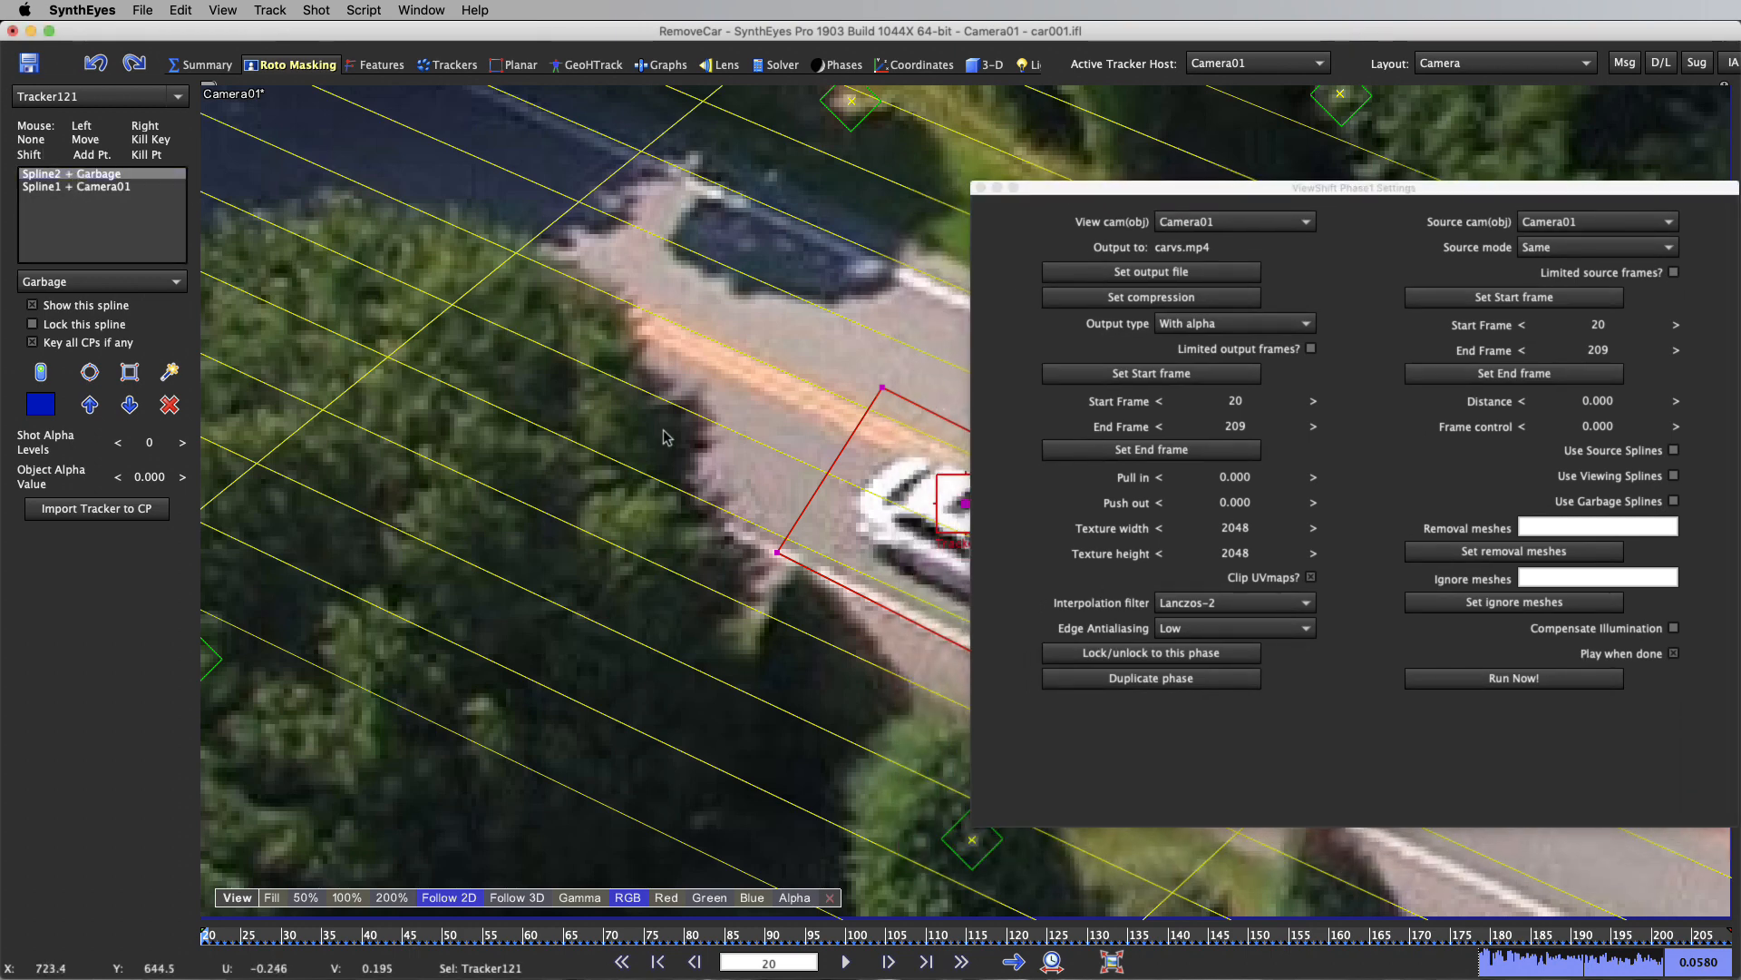
click(116, 282)
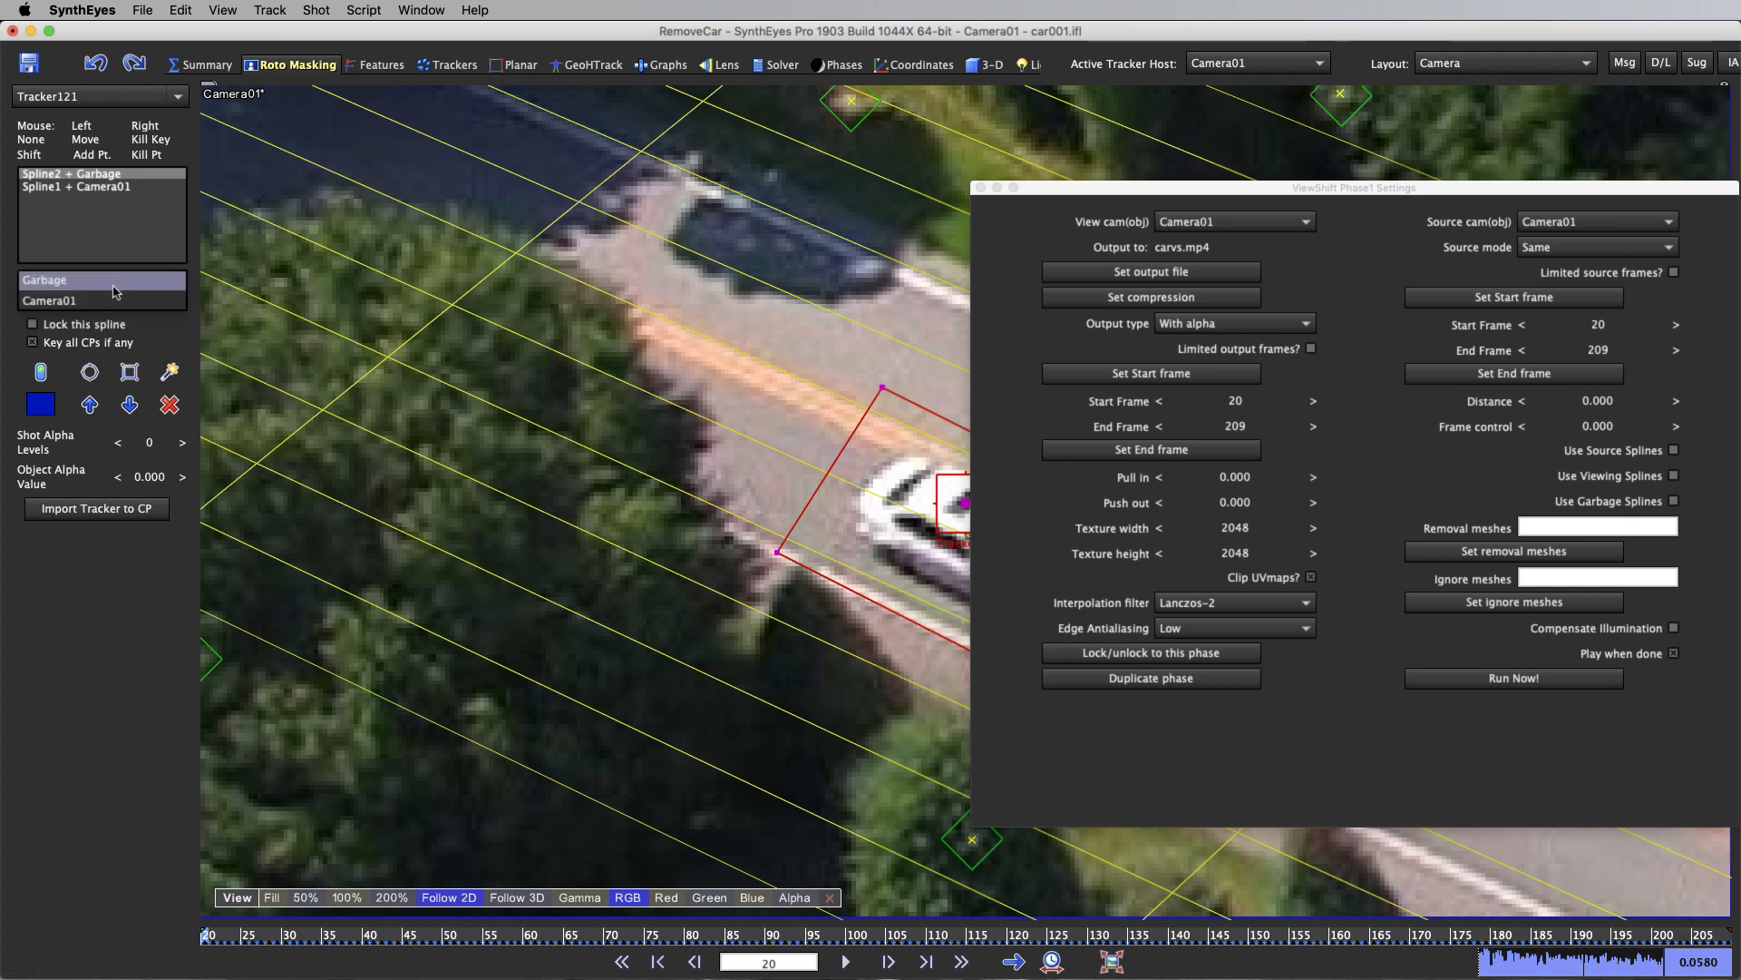
click(116, 301)
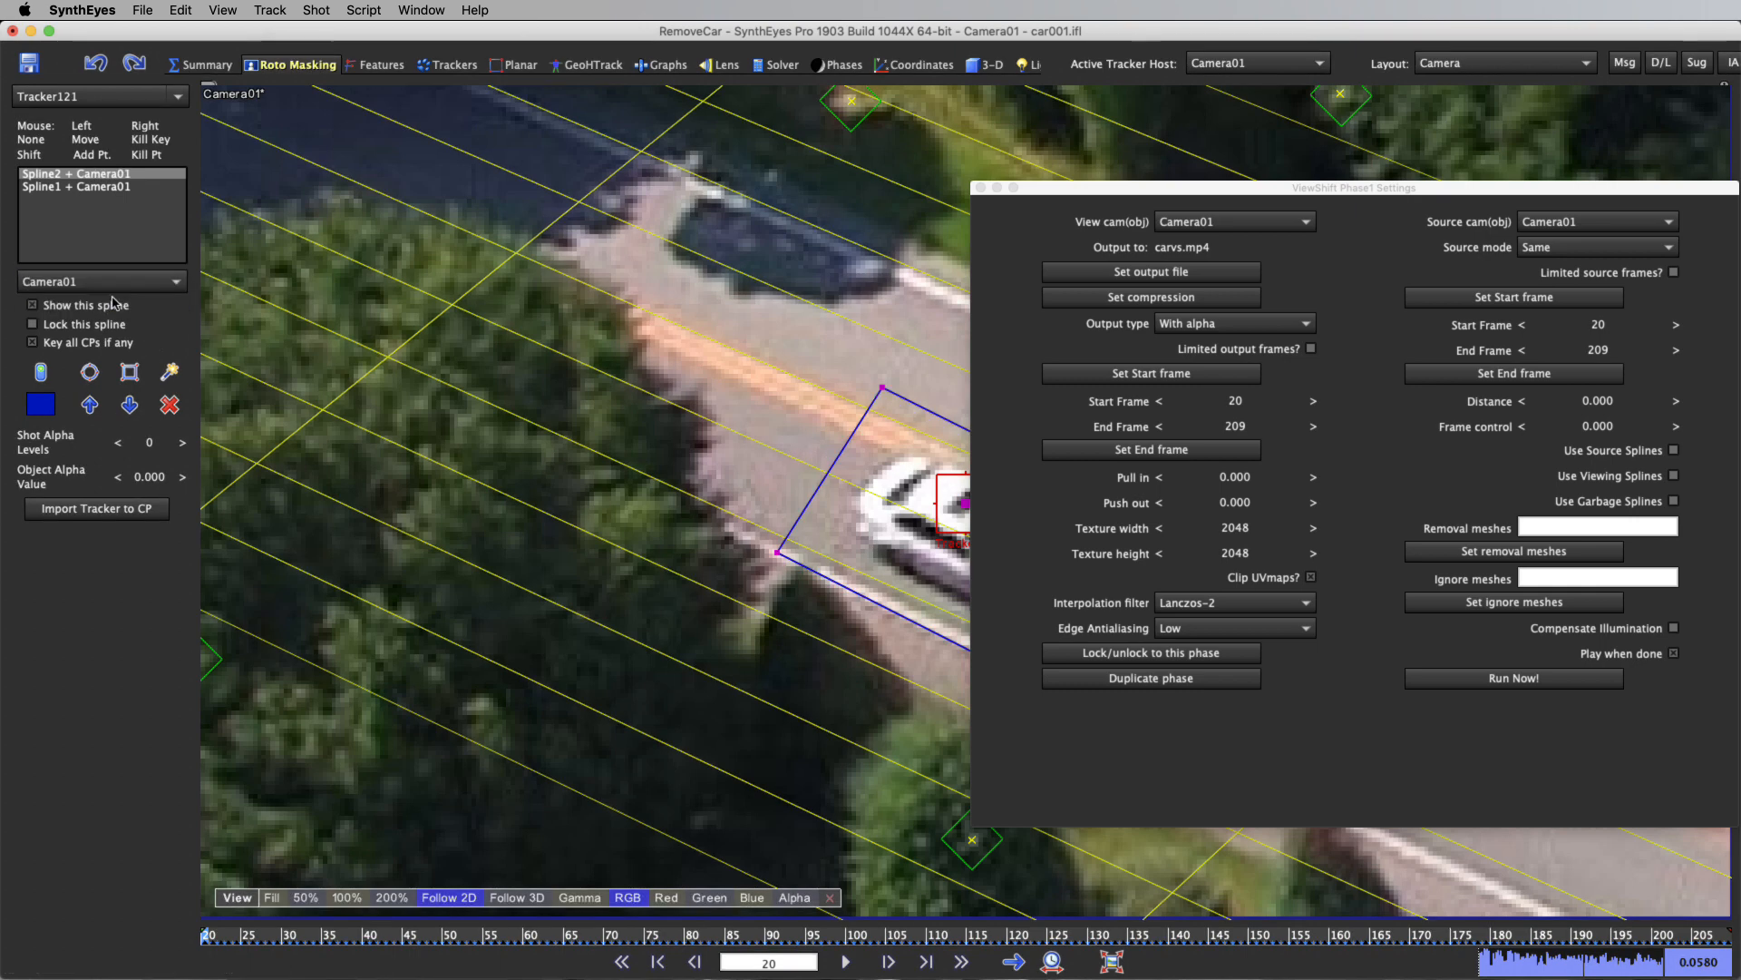
Select the full-frame Spline1 and turn off its Show this spline option.
click(106, 187)
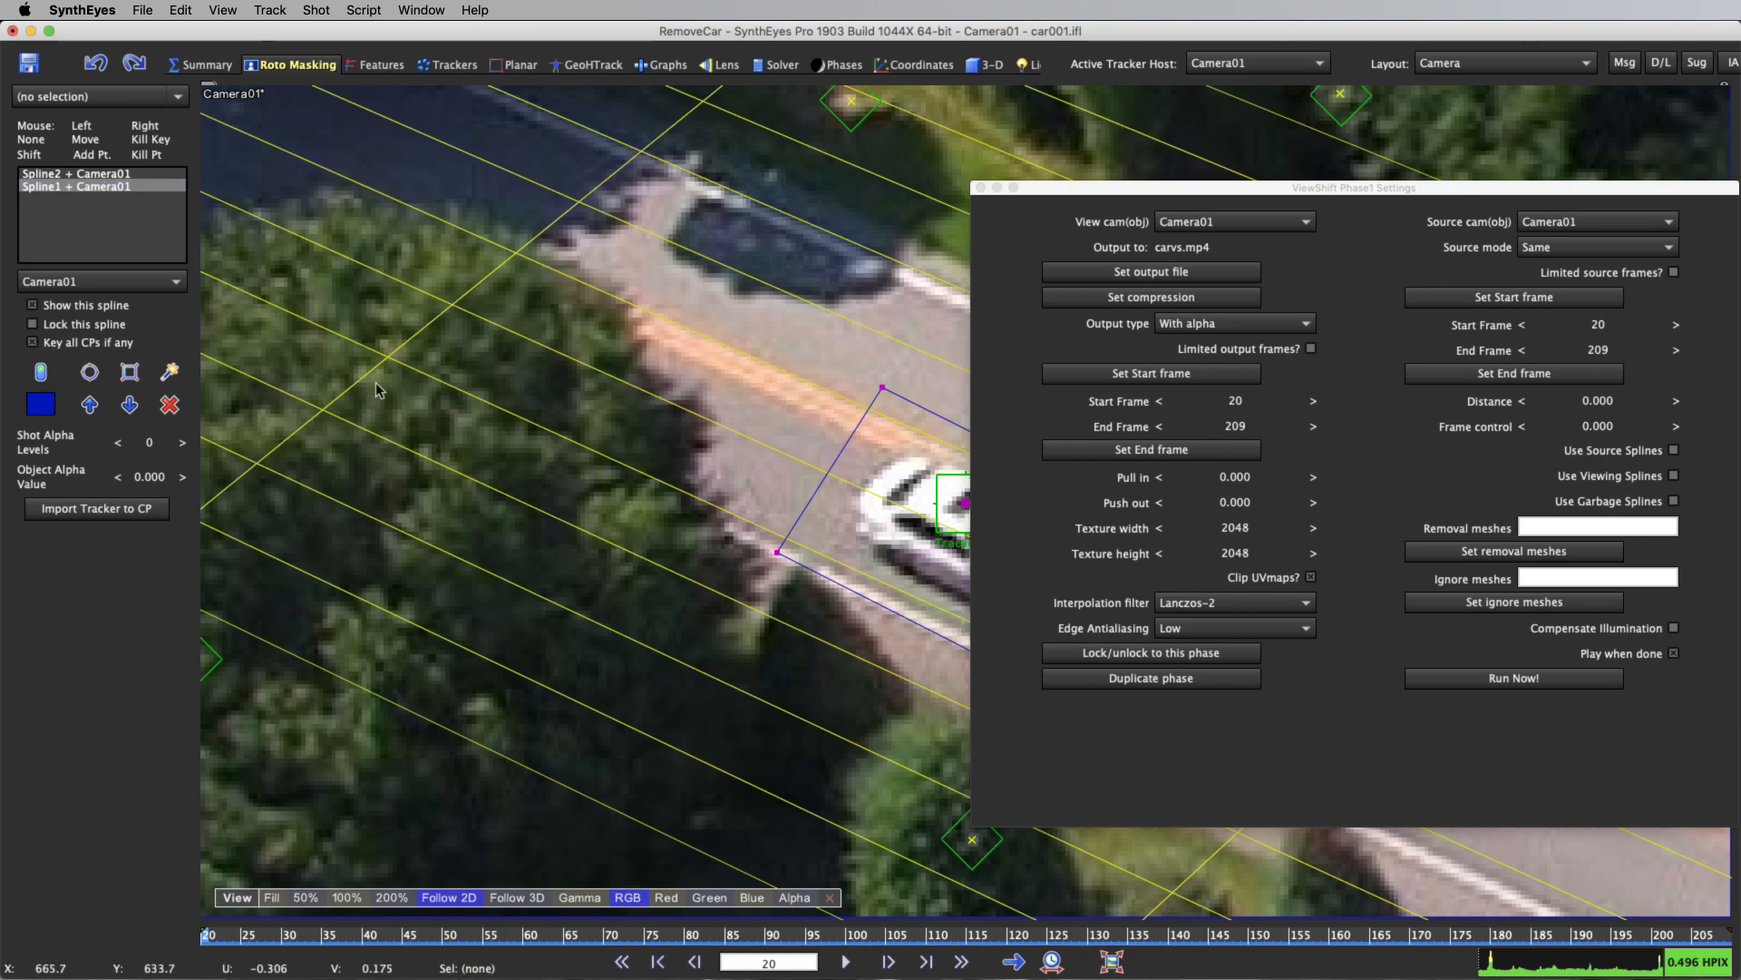
scroll(377, 390, down, 5)
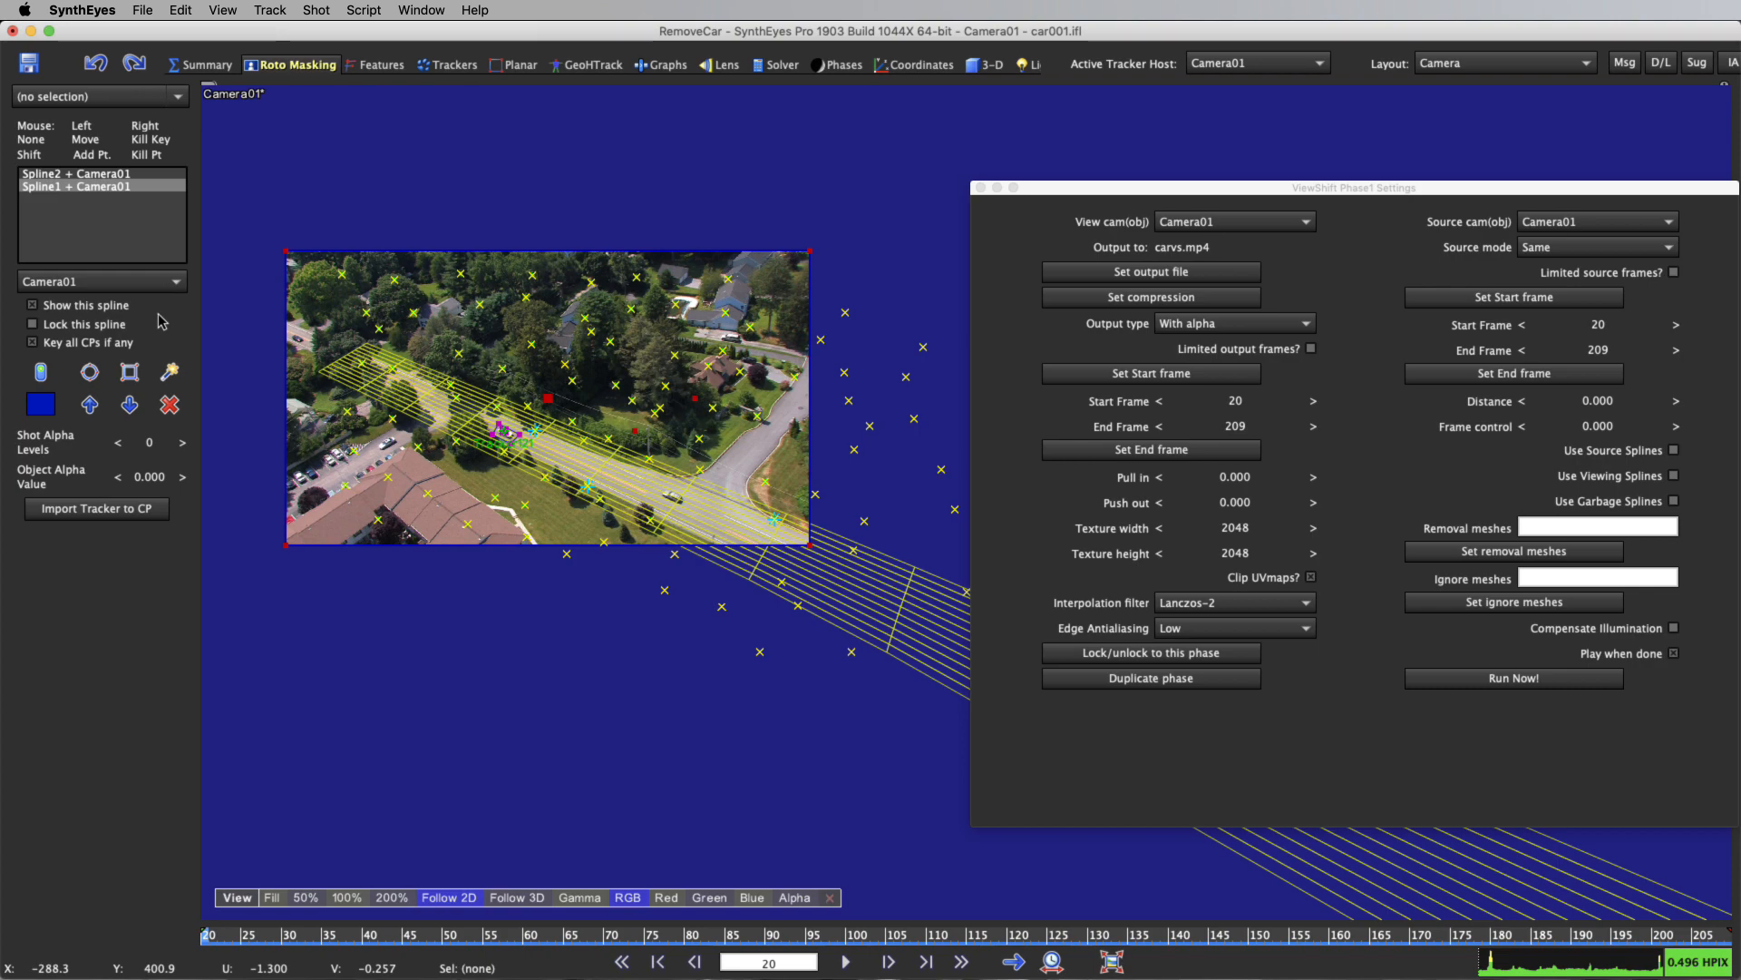
click(113, 308)
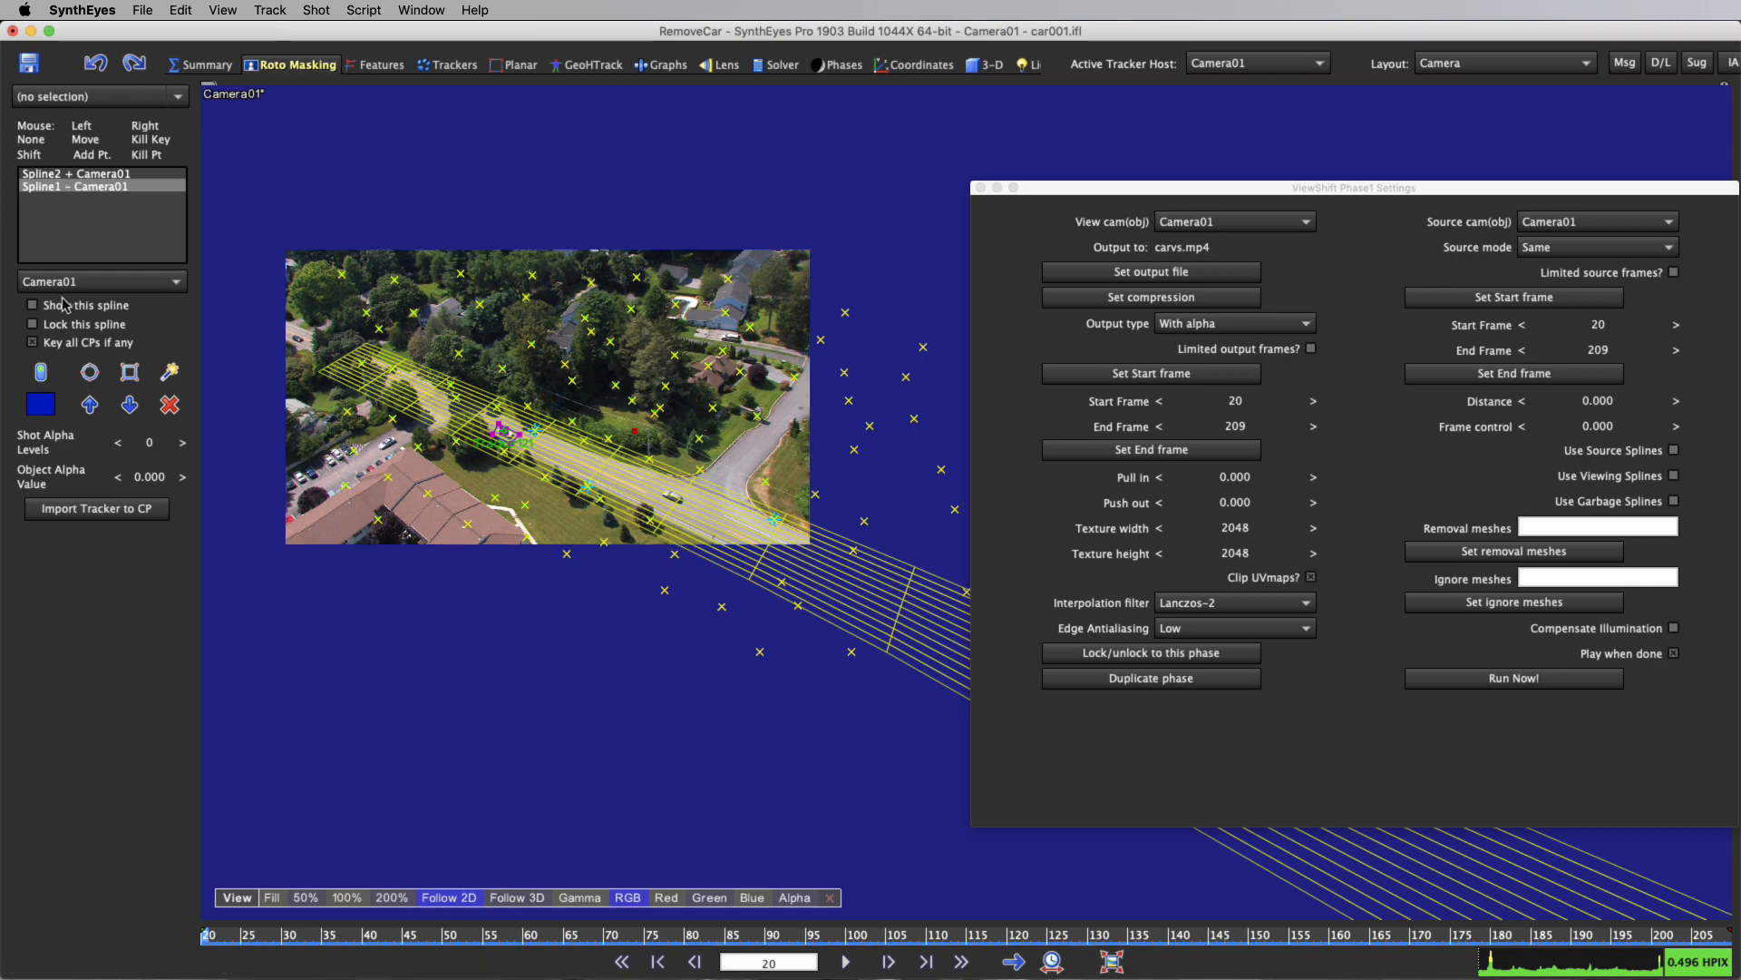
scroll(300, 275, up, 5)
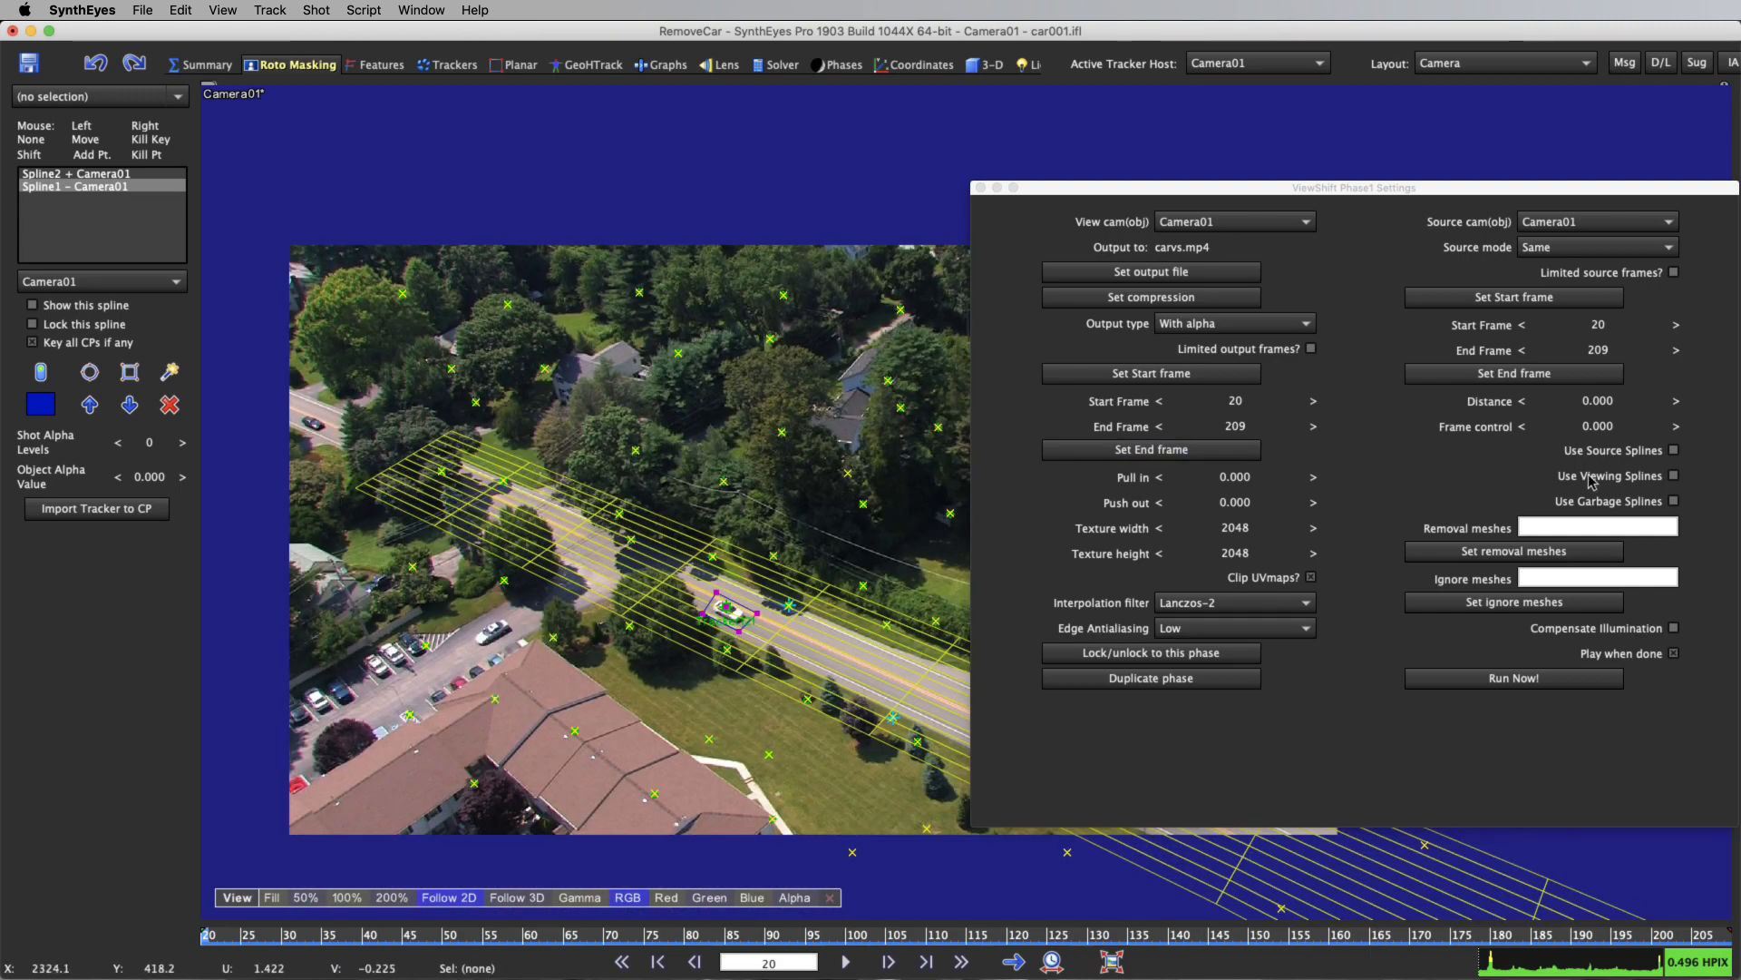
Enable Use Viewing Splines and run ViewShift with the With alpha output type.
click(1660, 479)
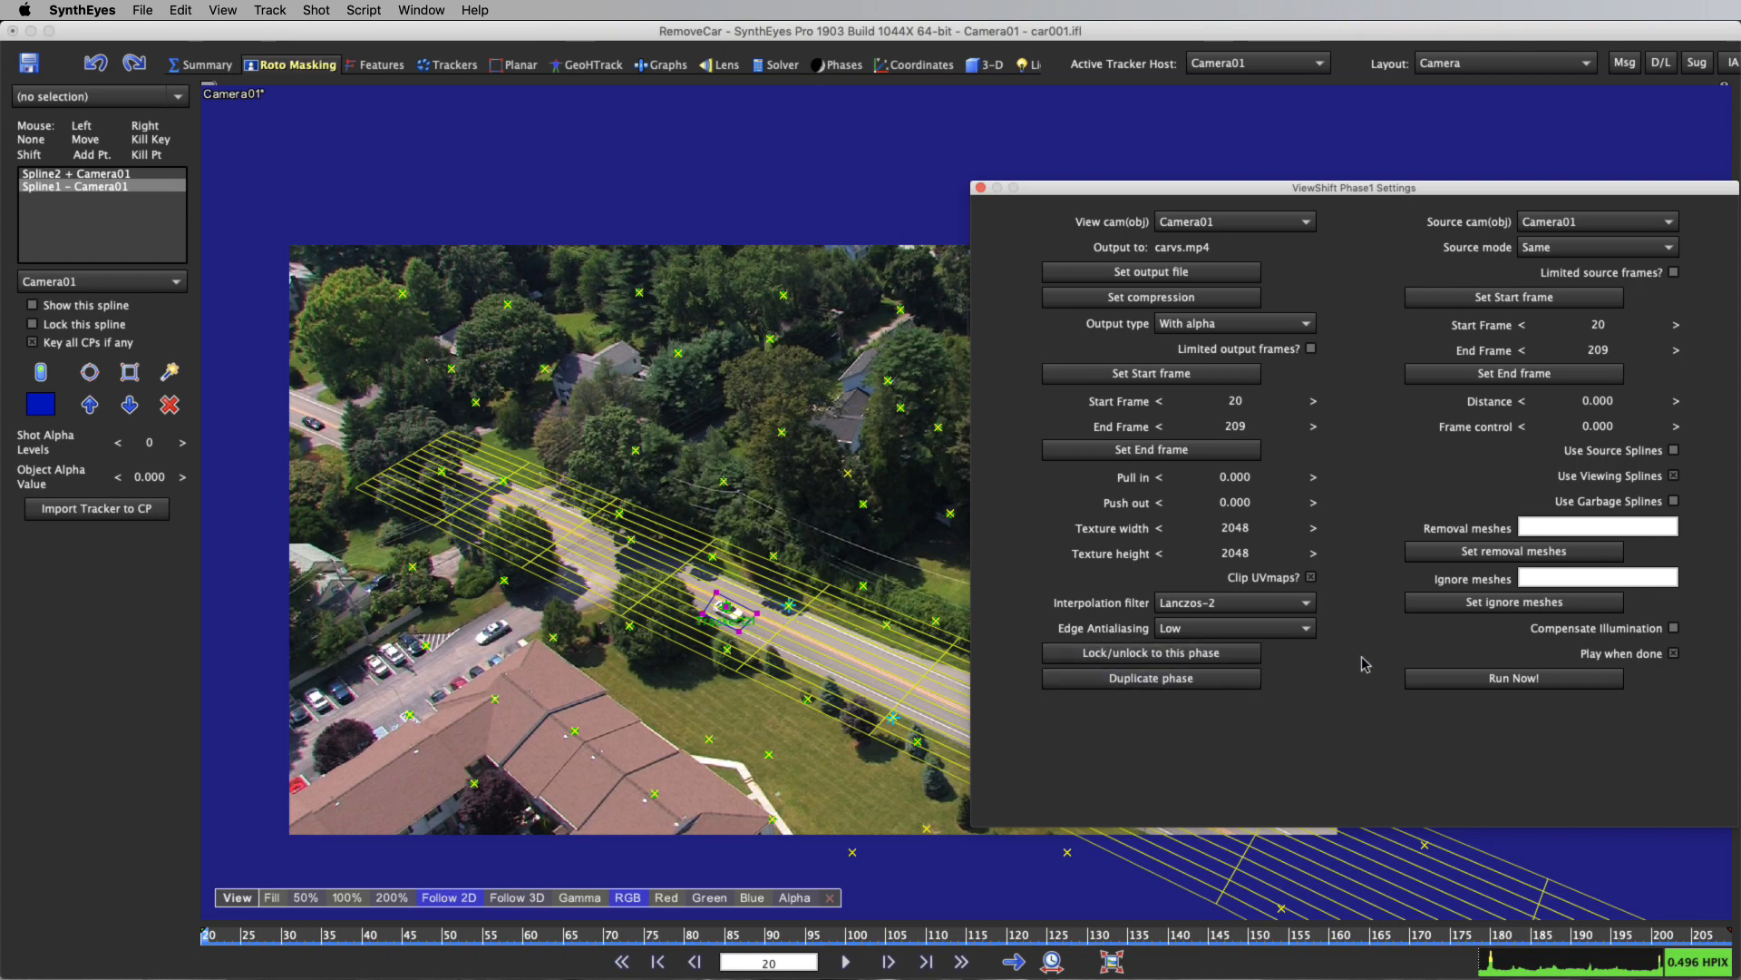
click(1112, 961)
click(1514, 678)
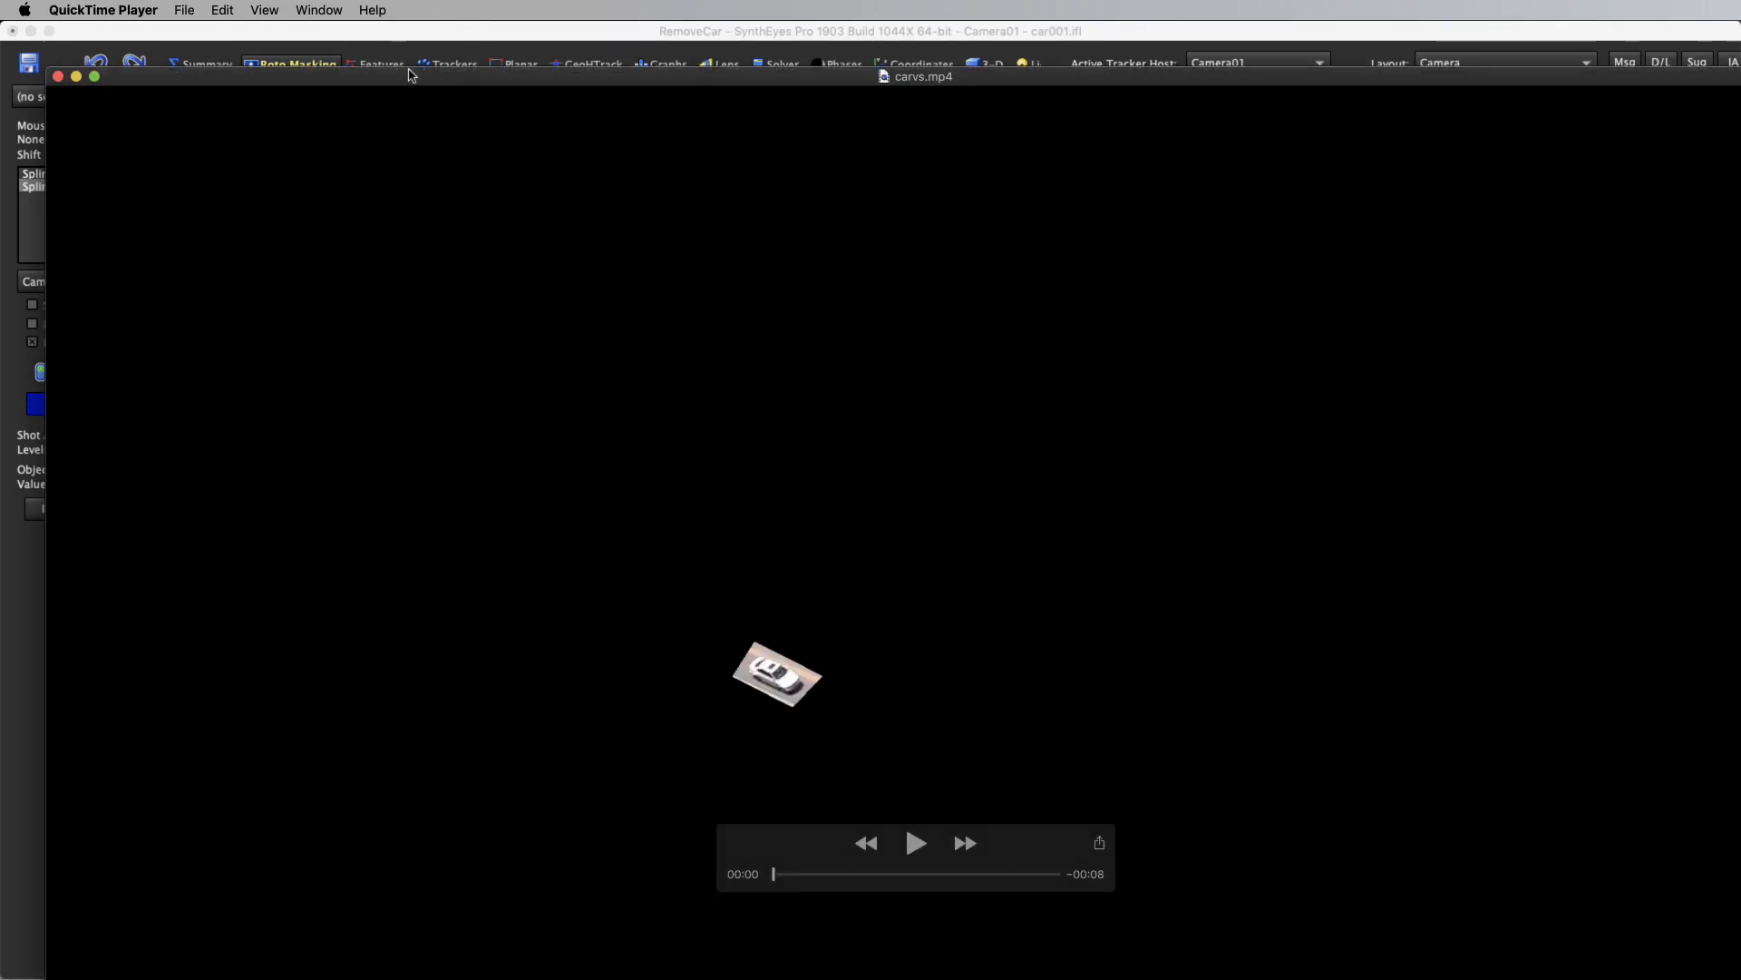
Scrub the start of the rendered carvs.mp4 to check the cut-out around the car, then close the movie and return to SynthEyes.
drag(408, 75, 391, 38)
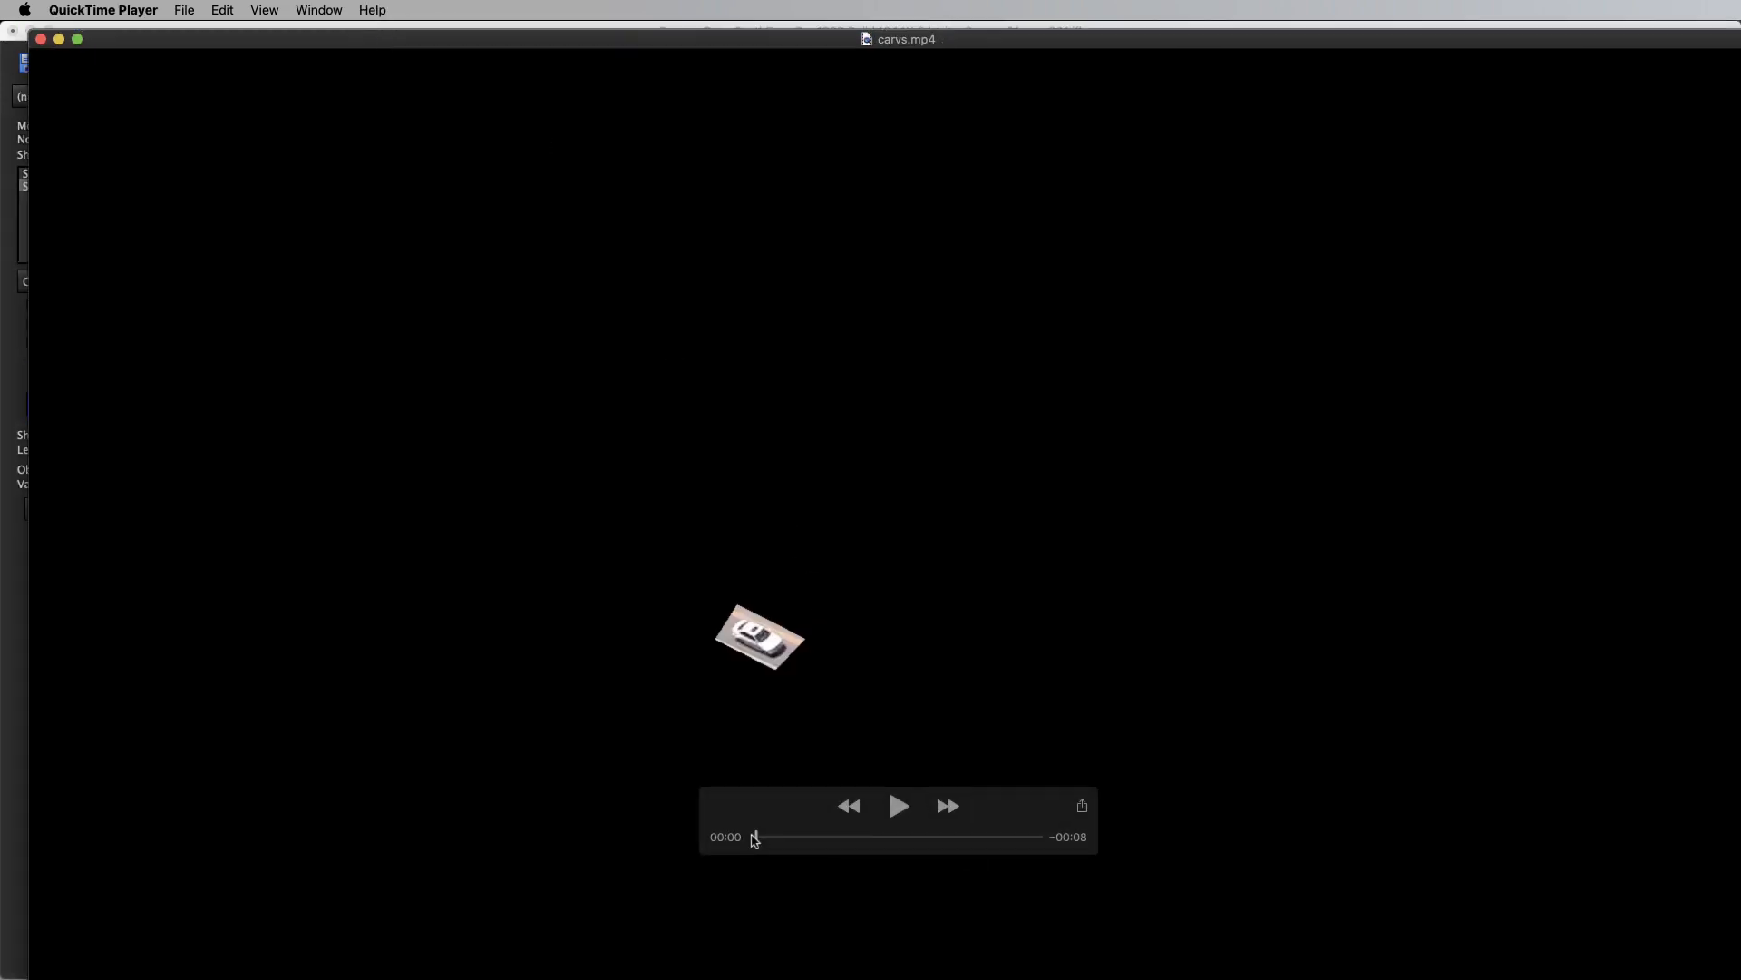
mouse_move(759, 838)
mouse_down()
mouse_move(1107, 869)
mouse_move(686, 805)
mouse_move(1069, 879)
mouse_move(661, 859)
mouse_move(1128, 894)
mouse_move(672, 828)
mouse_move(1101, 879)
mouse_move(745, 839)
mouse_move(1080, 871)
mouse_move(731, 822)
mouse_move(1030, 870)
mouse_move(778, 847)
mouse_up()
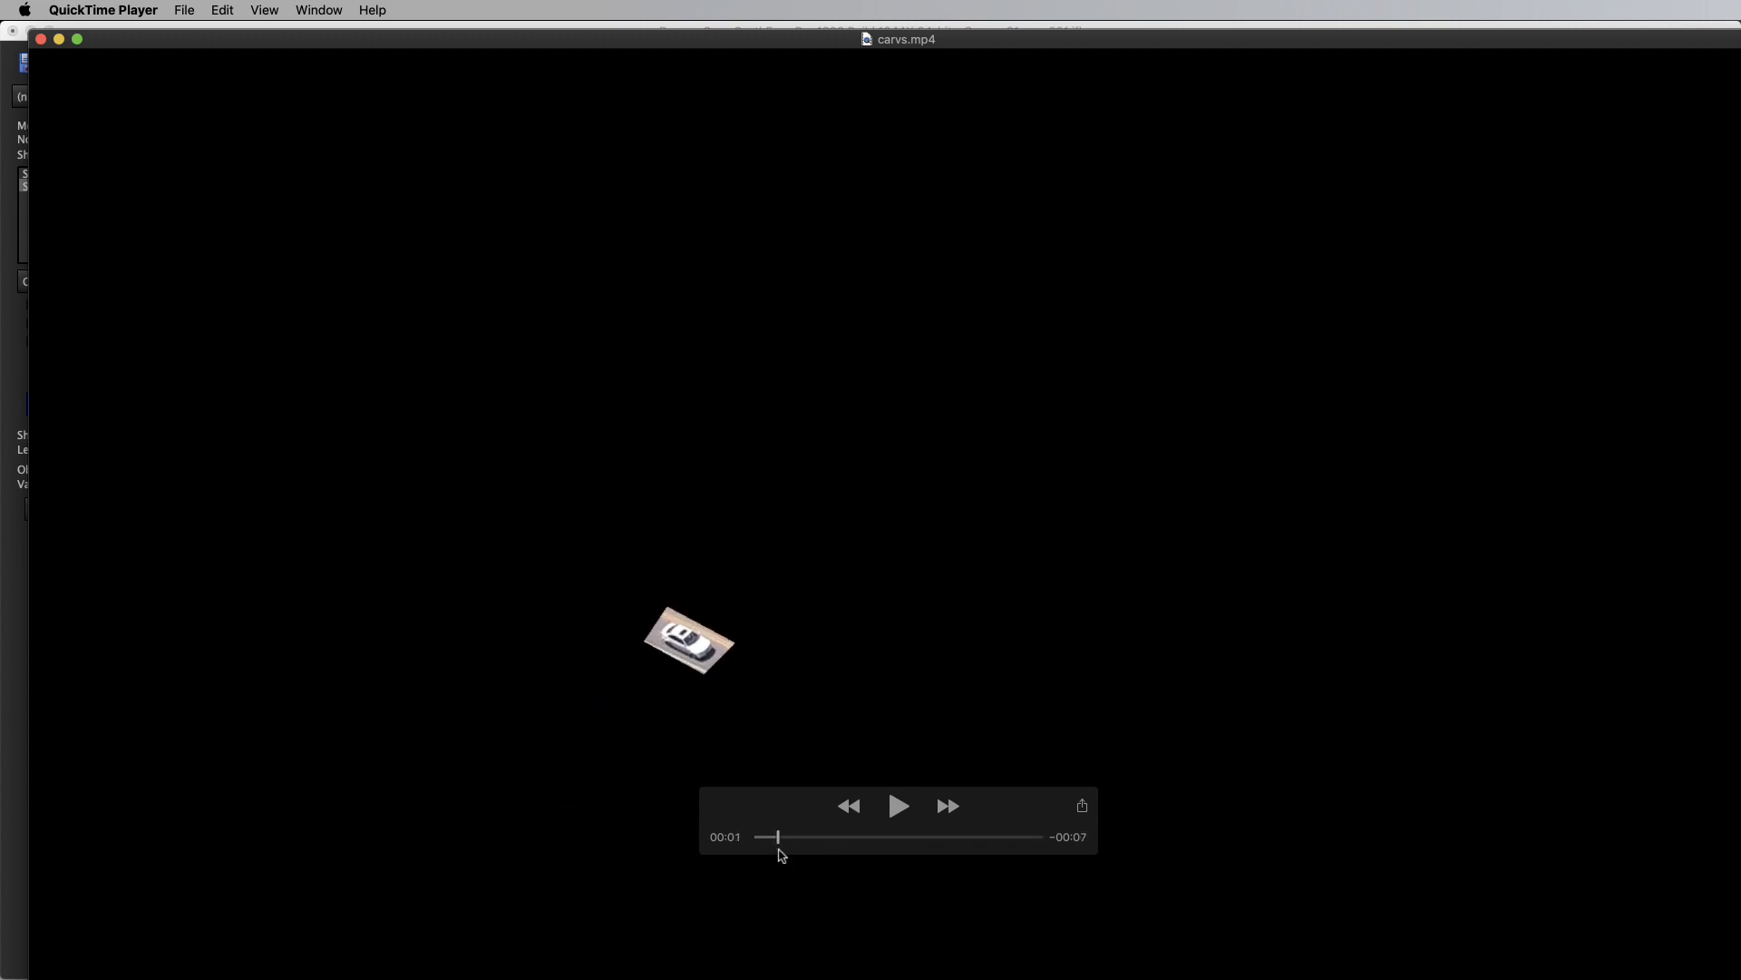
click(40, 40)
click(767, 55)
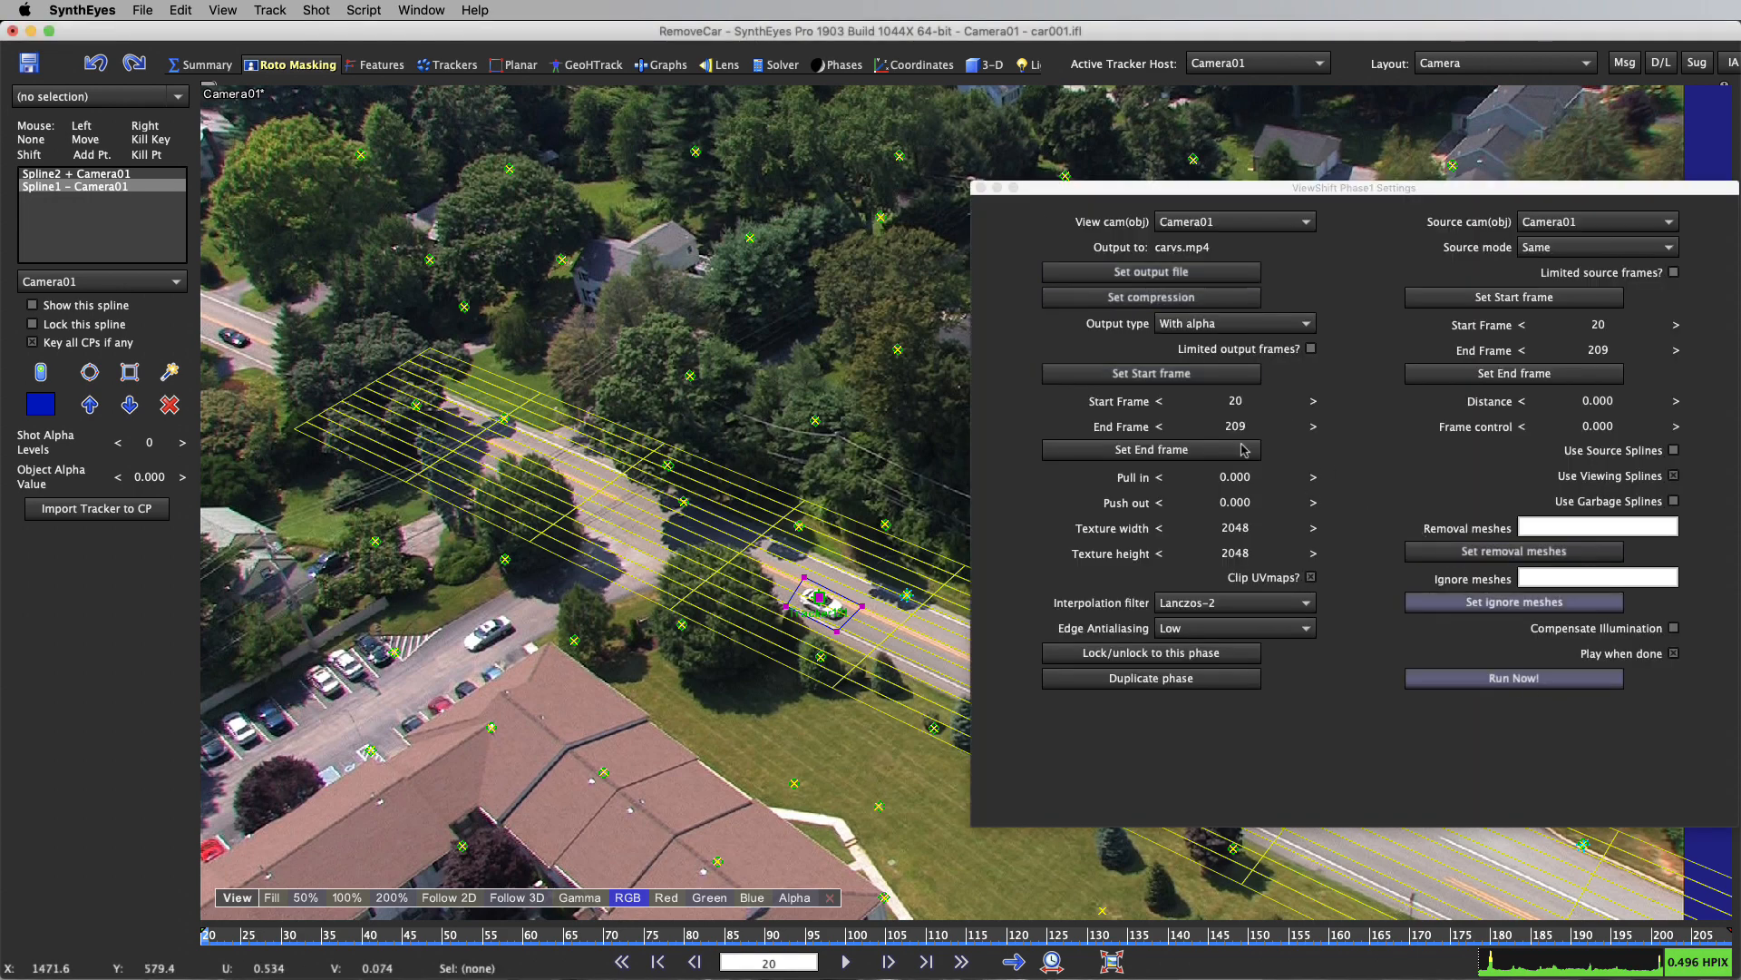
Set the ViewShift output type to Over background and run the phase.
click(1189, 324)
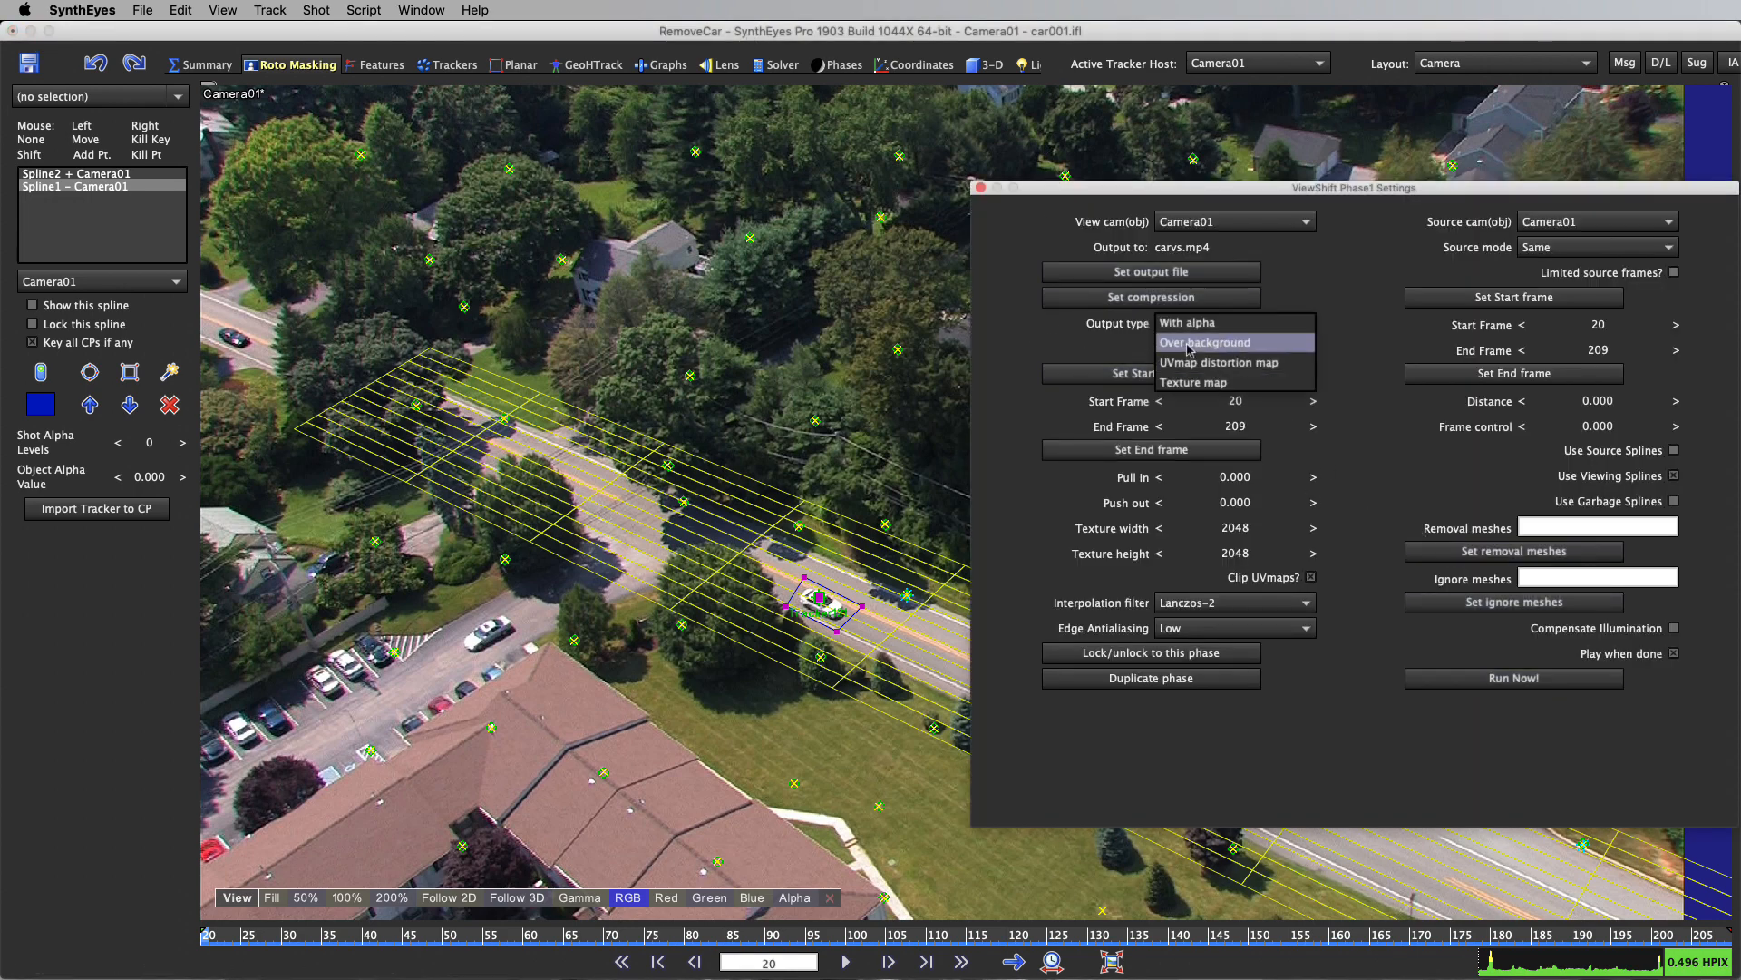
click(1188, 342)
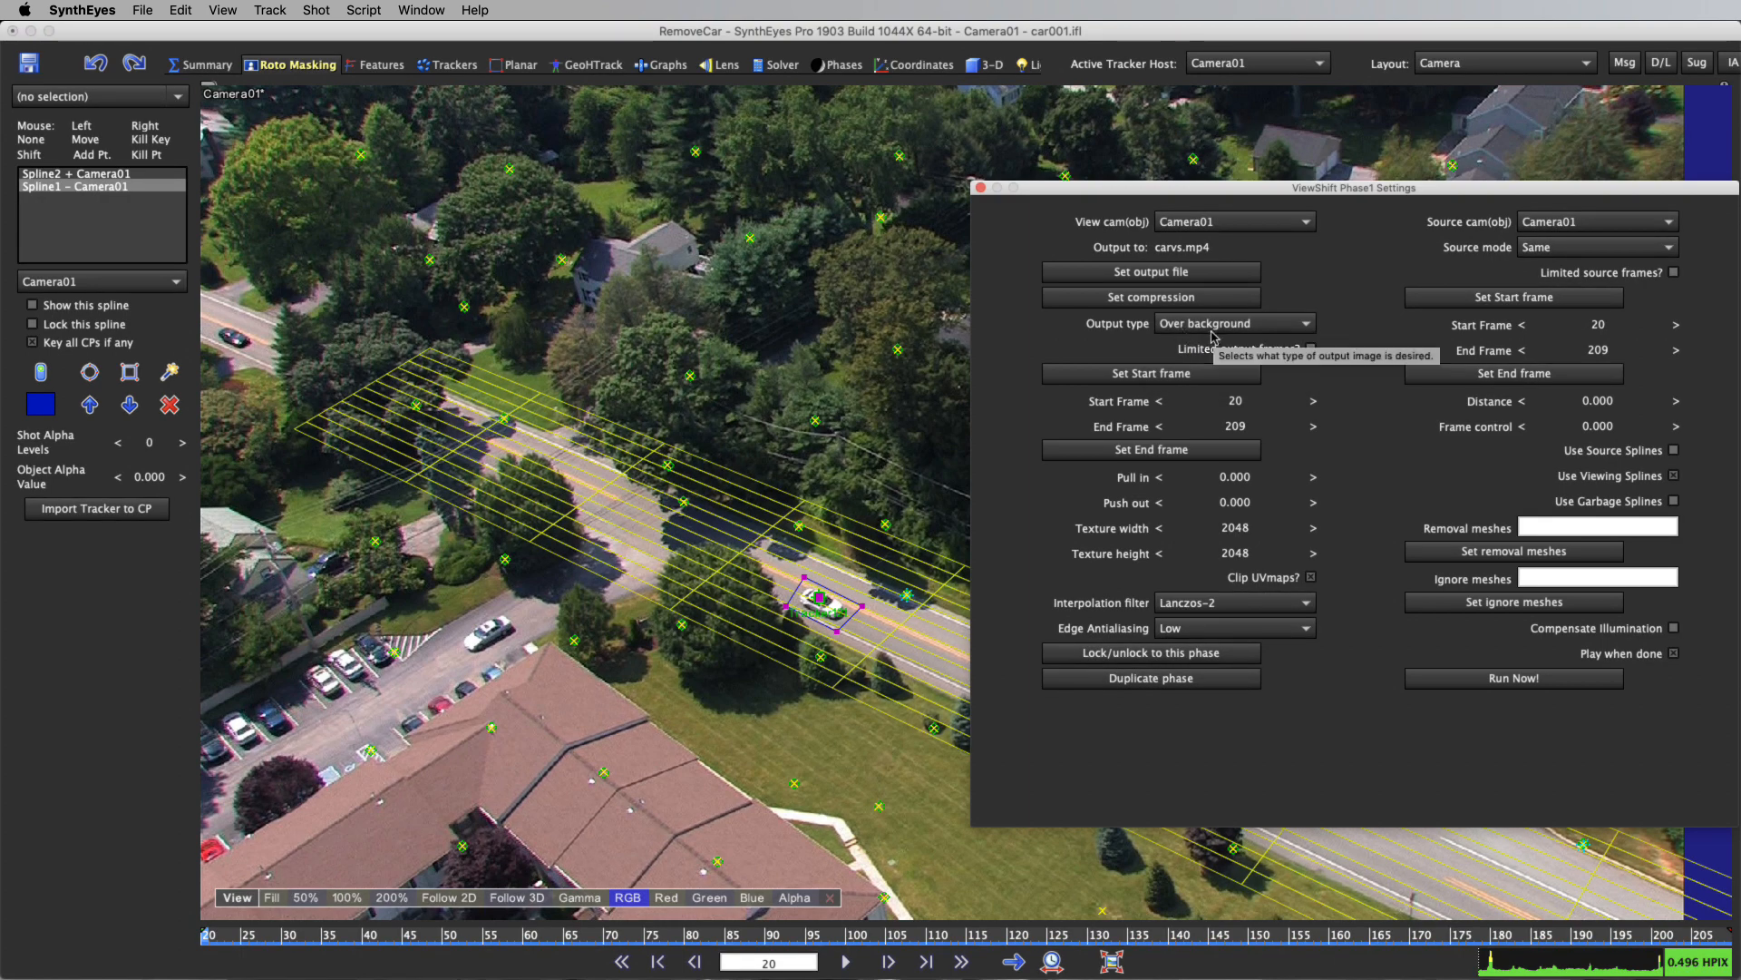
click(1454, 680)
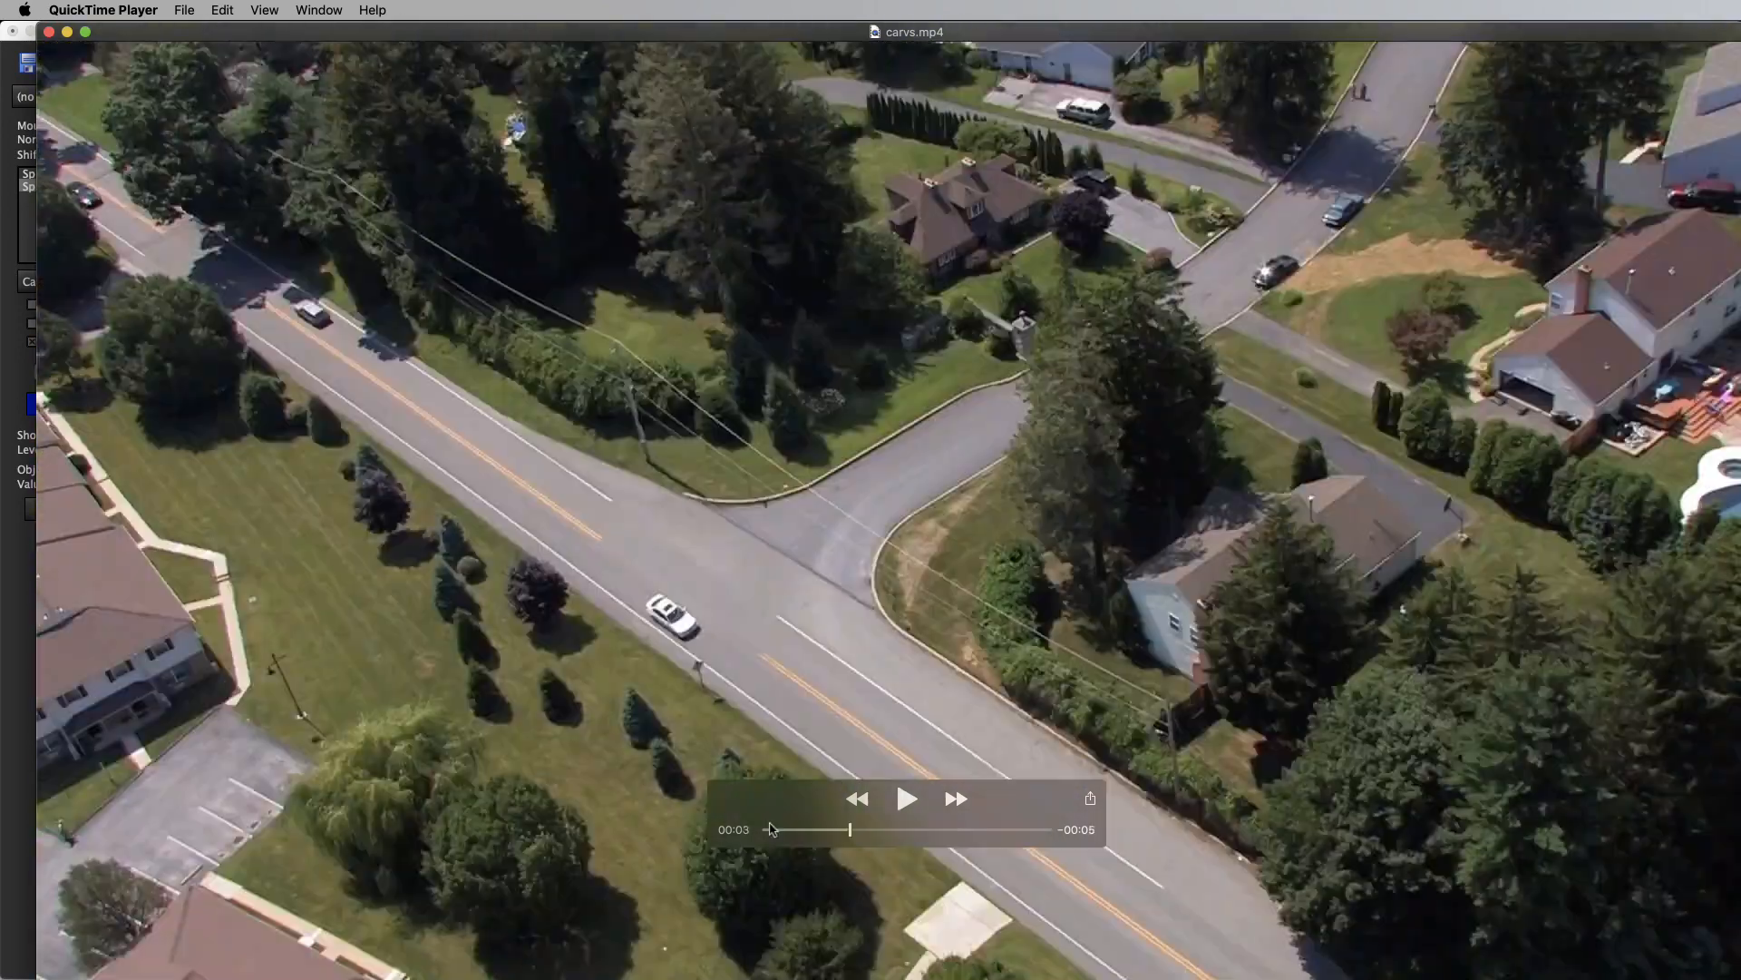
Examine the over-background render at its first frame, then close the movie and return to SynthEyes.
click(770, 829)
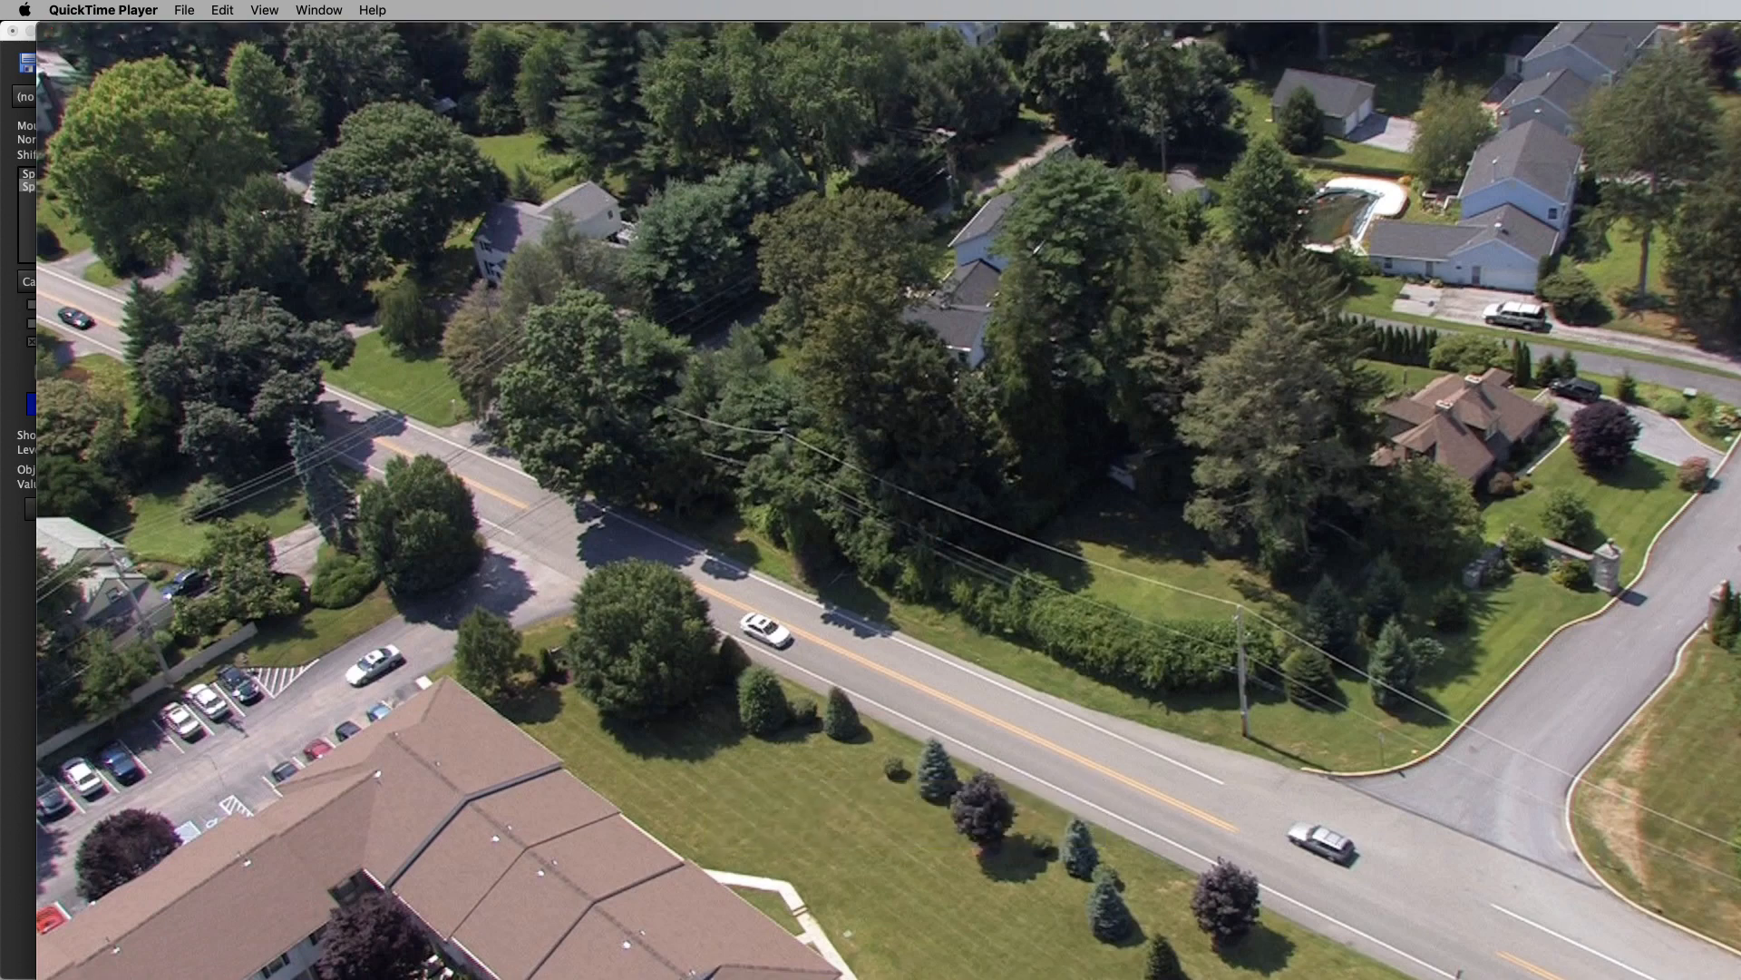
mouse_move(614, 725)
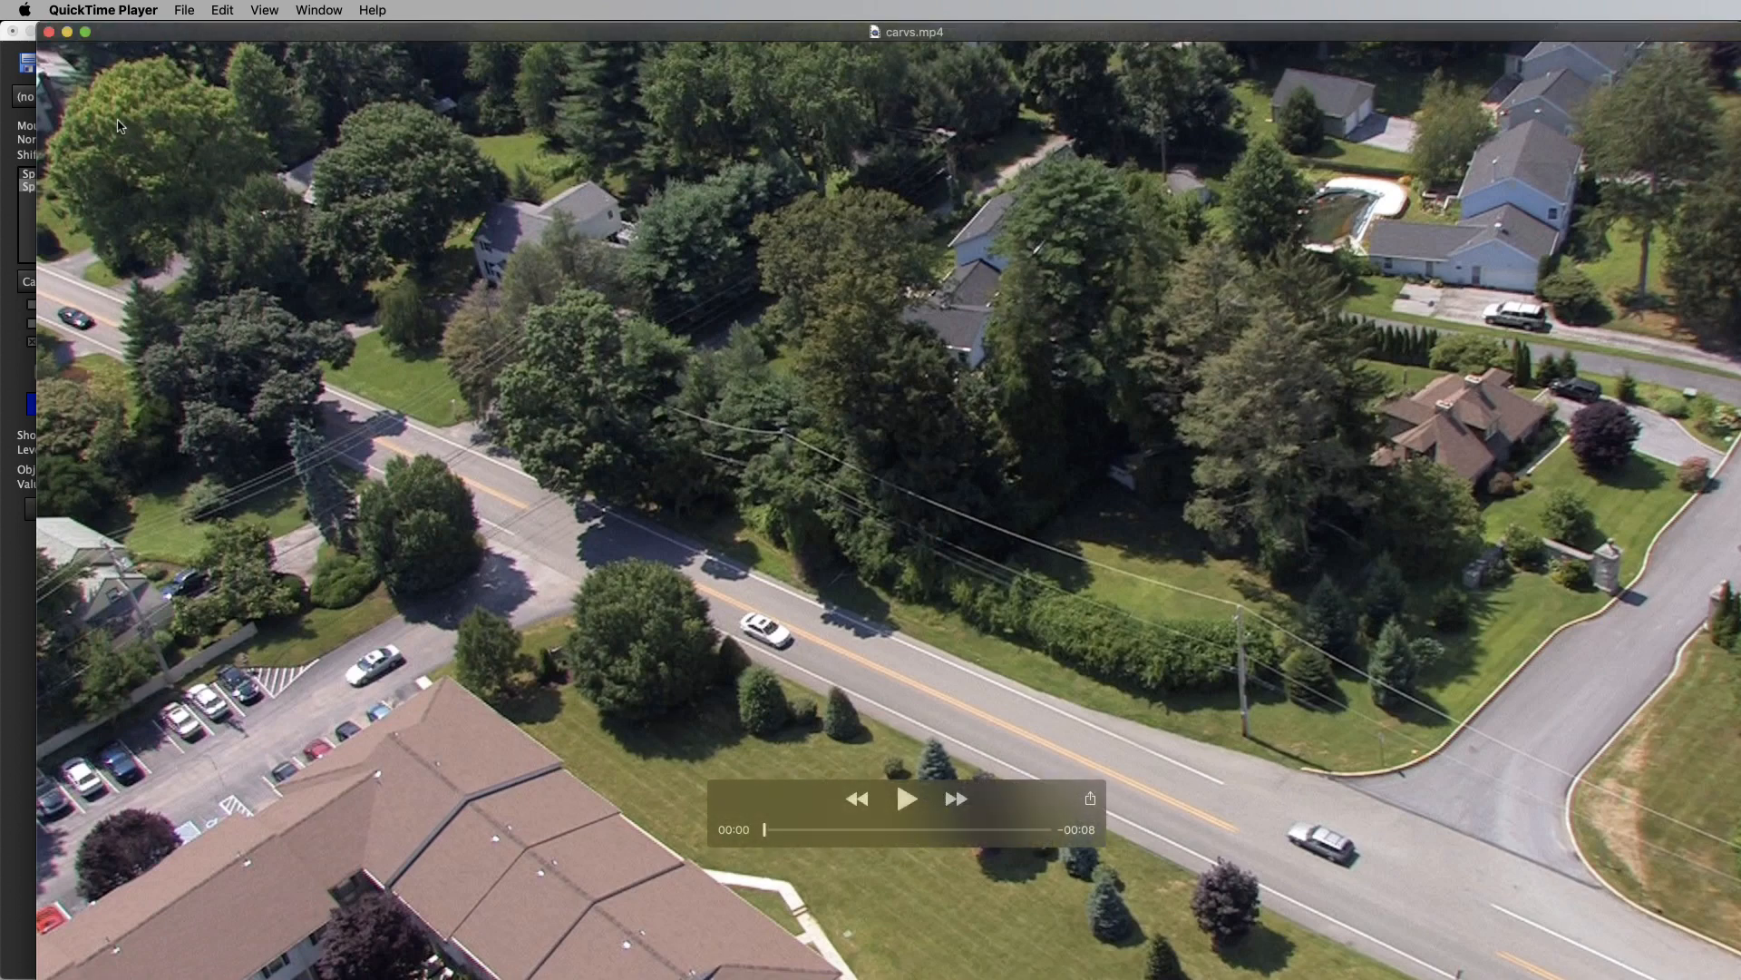
click(50, 33)
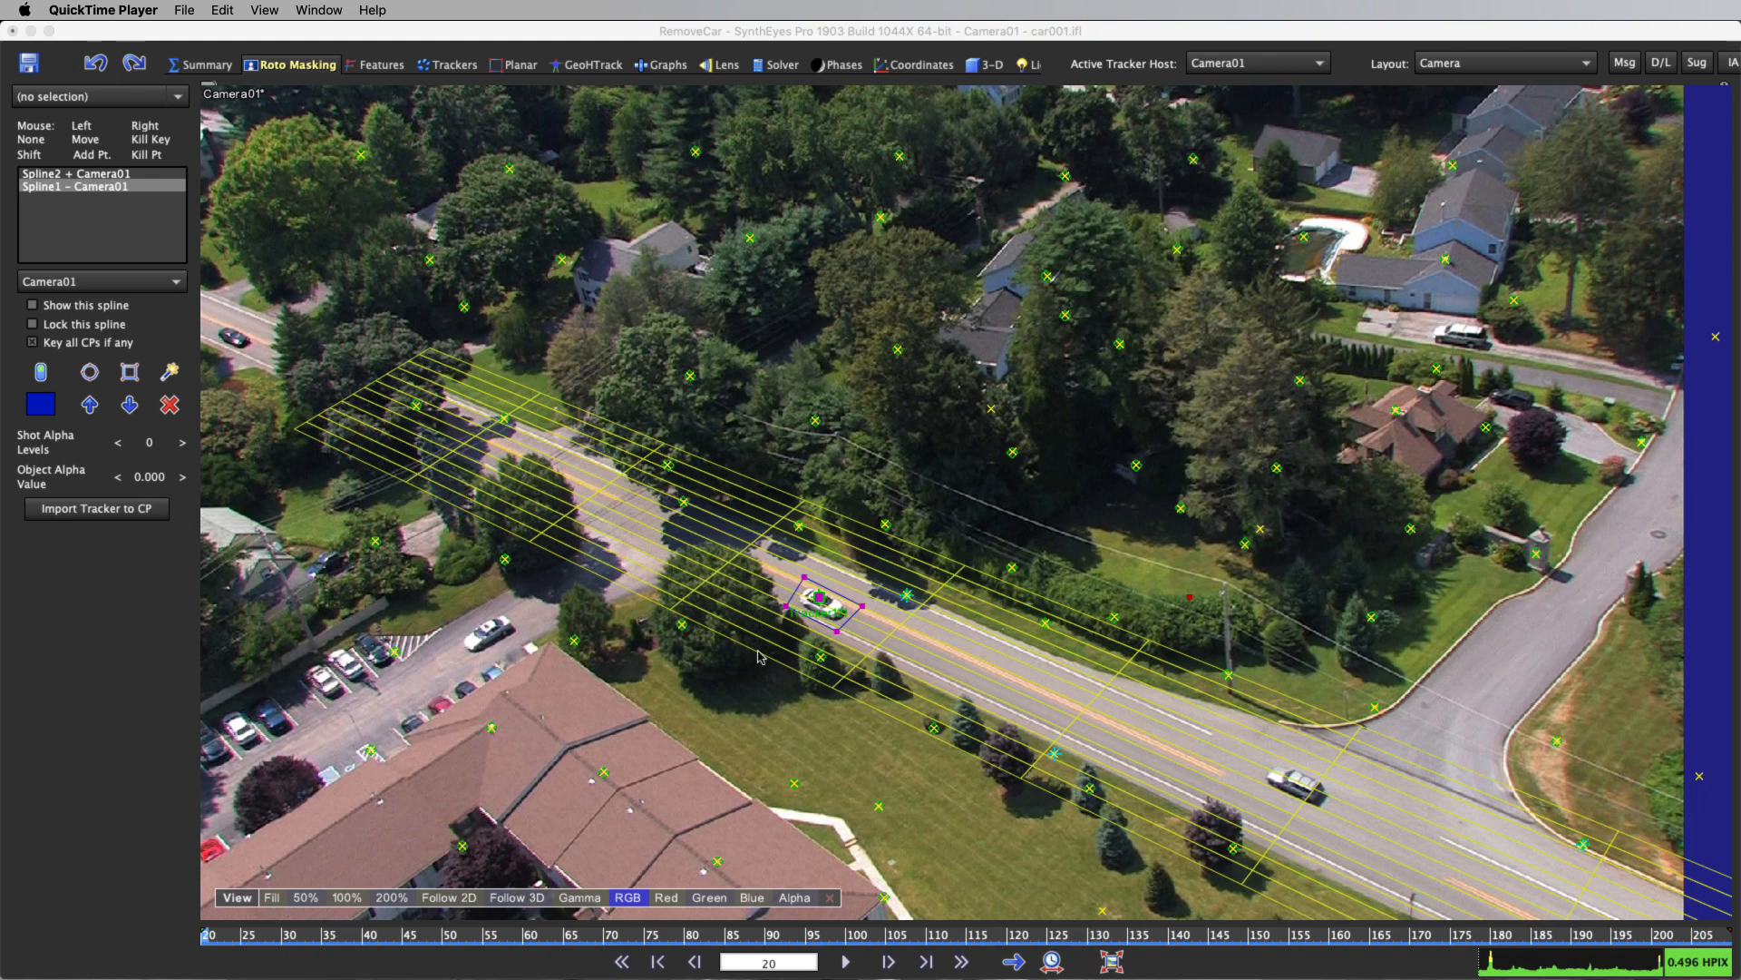
click(552, 36)
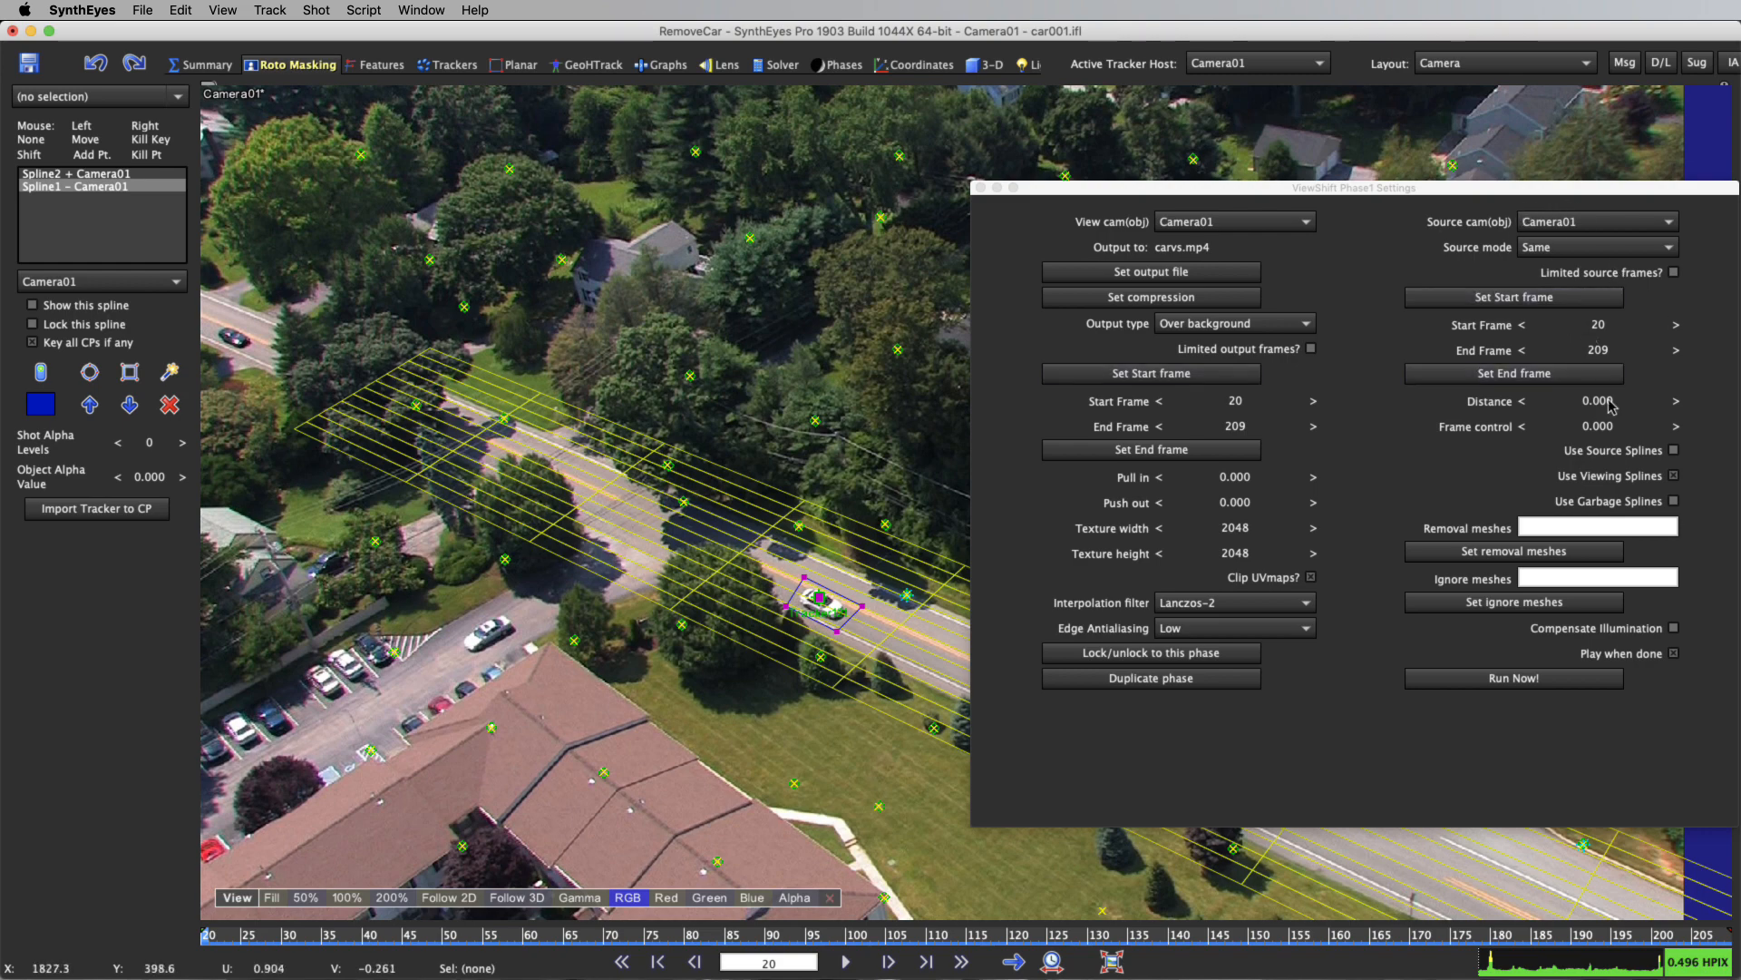
Set the source frame control to 30 and the source mode to Relative.
drag(1603, 434, 1662, 434)
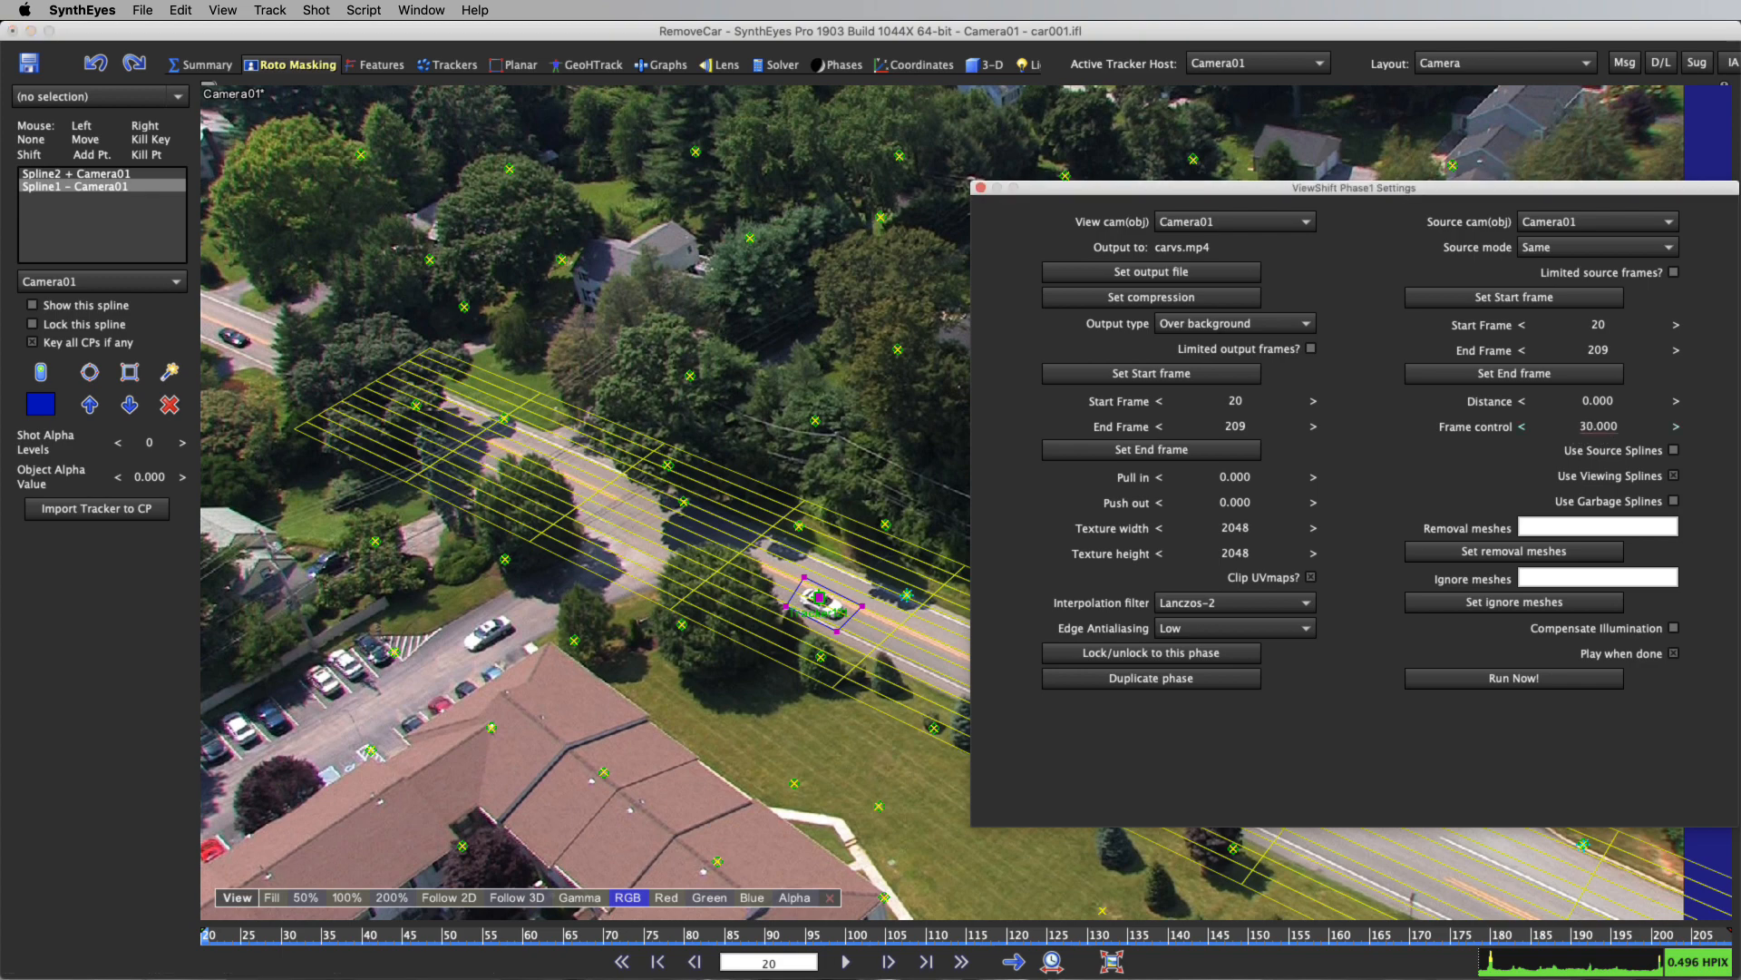
click(1597, 246)
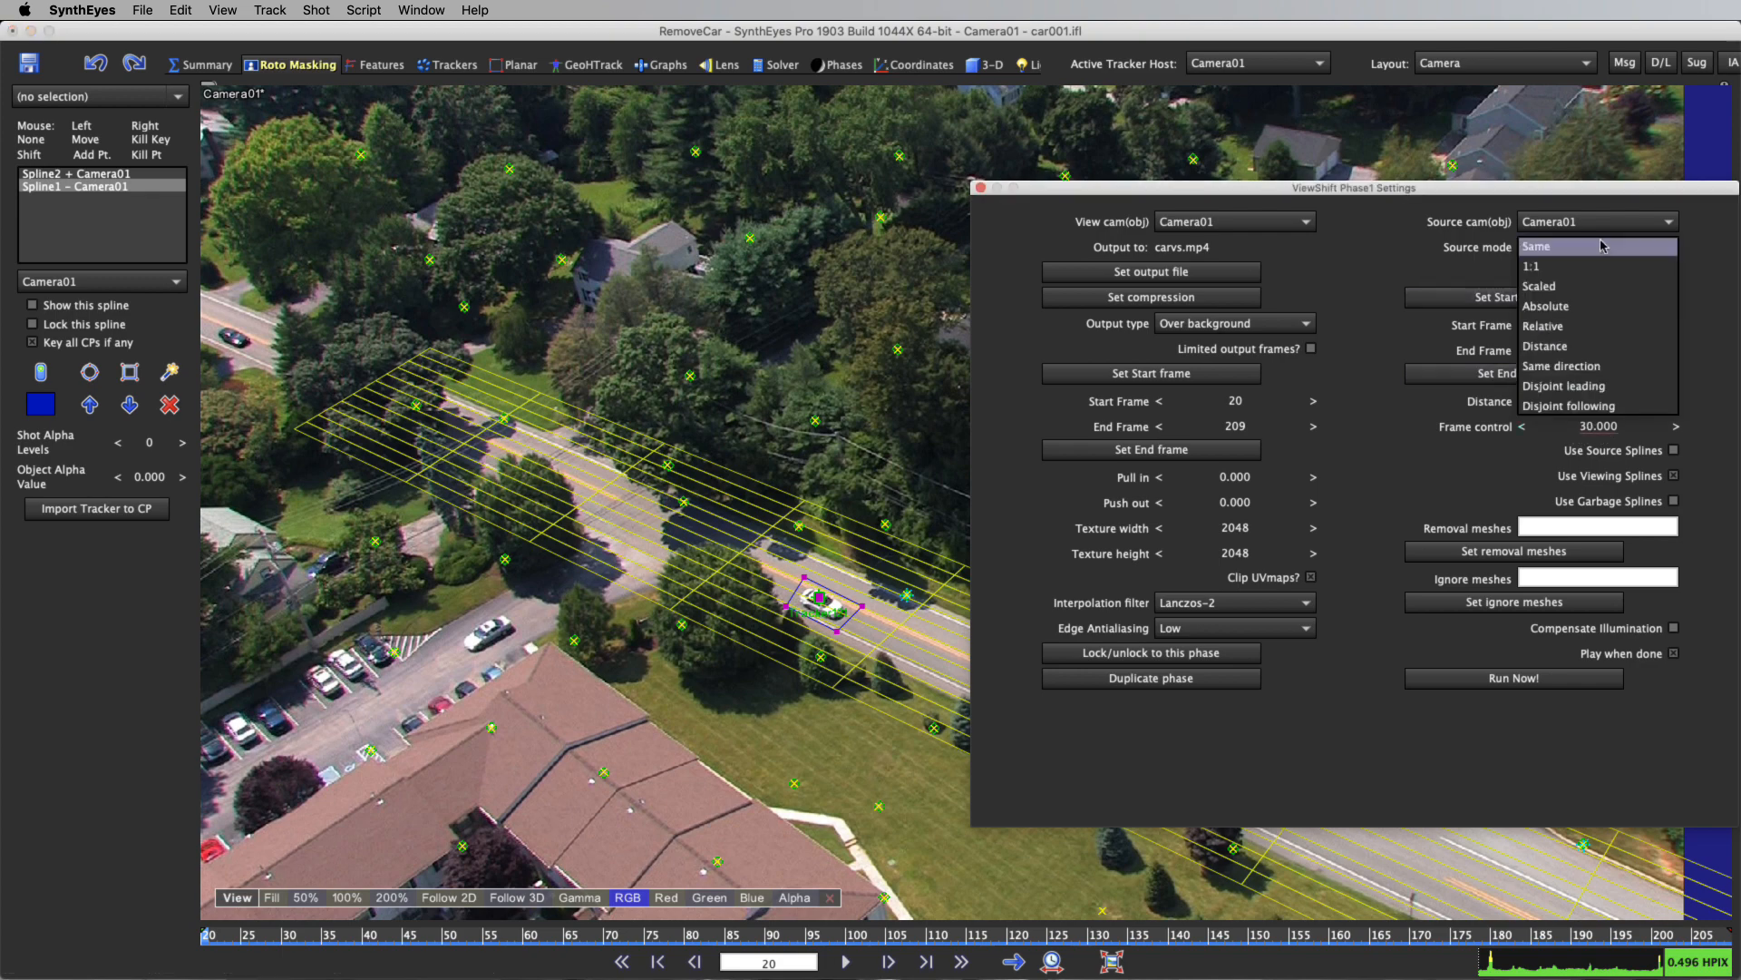
click(1612, 328)
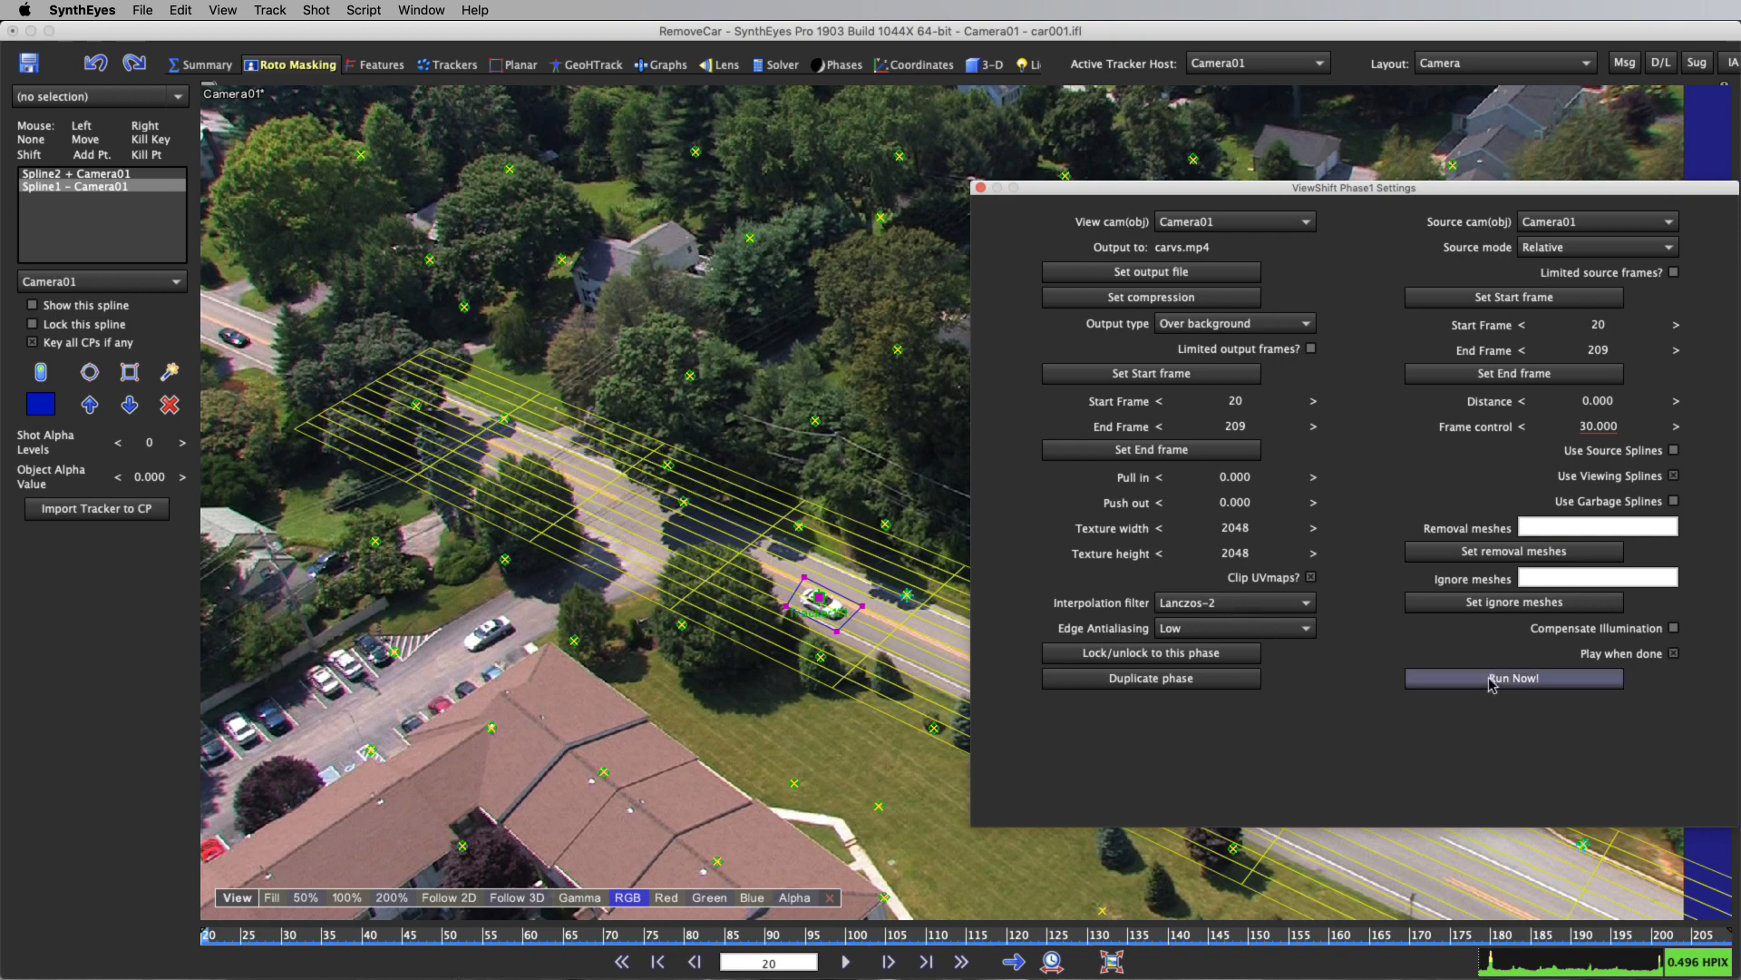
Switch the output type to With alpha and run ViewShift using the relative source frames.
click(1215, 324)
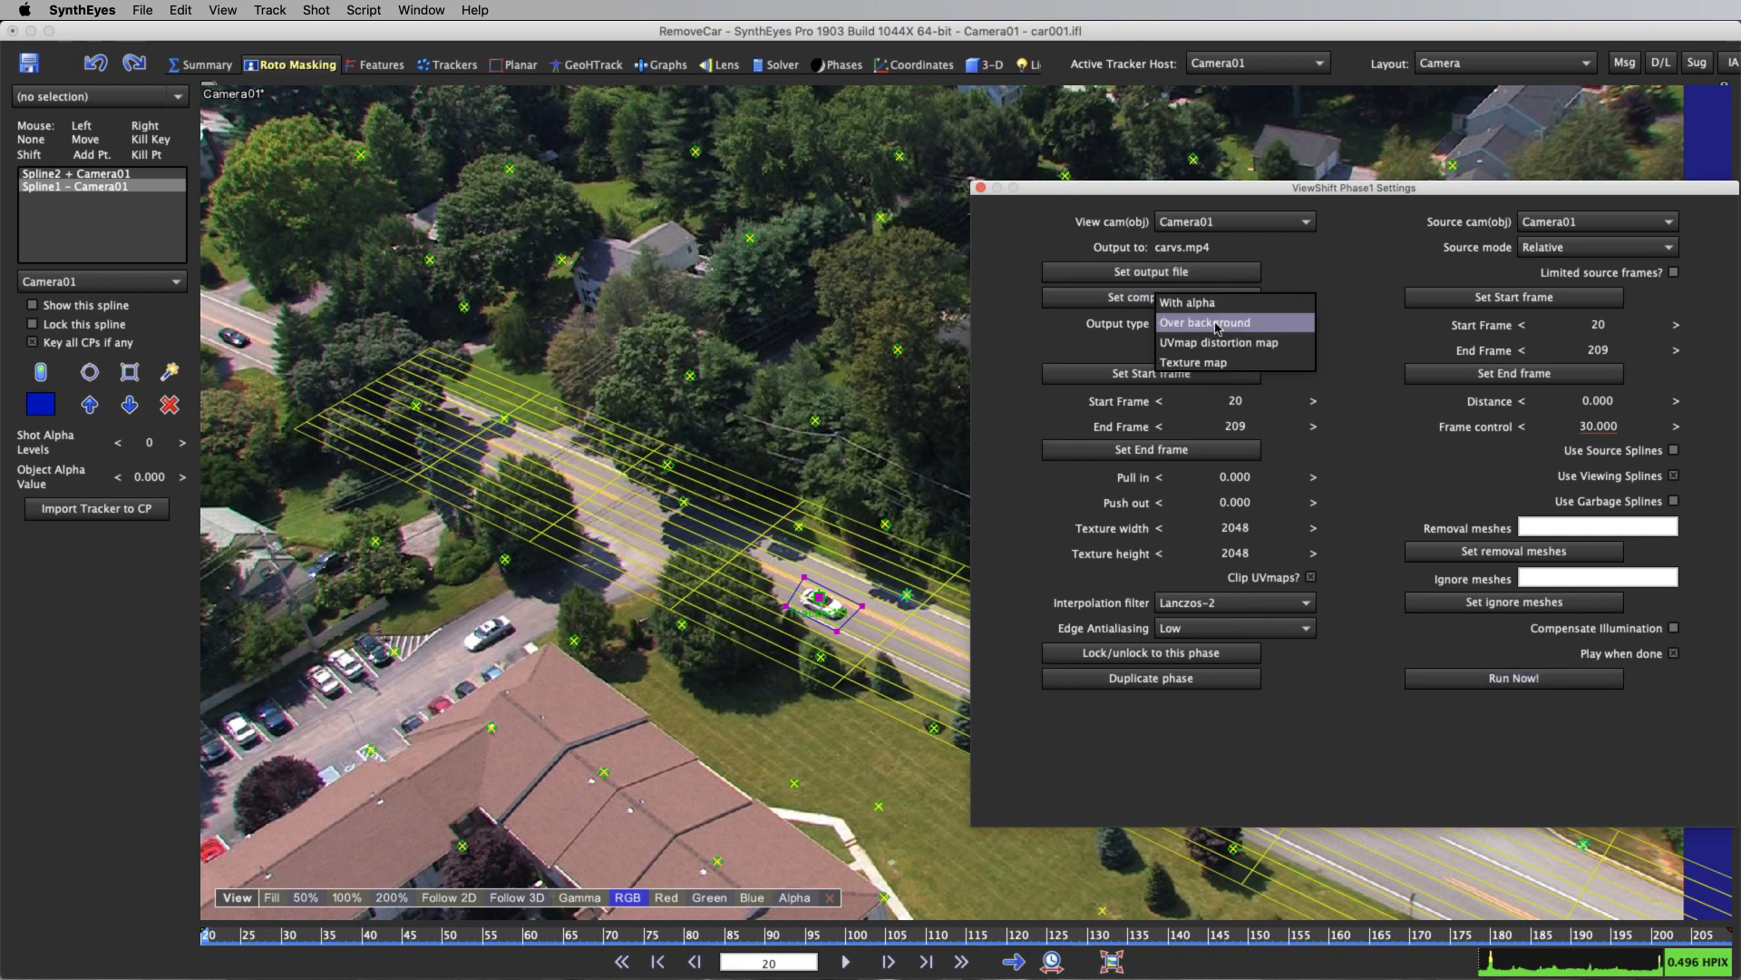
click(1188, 302)
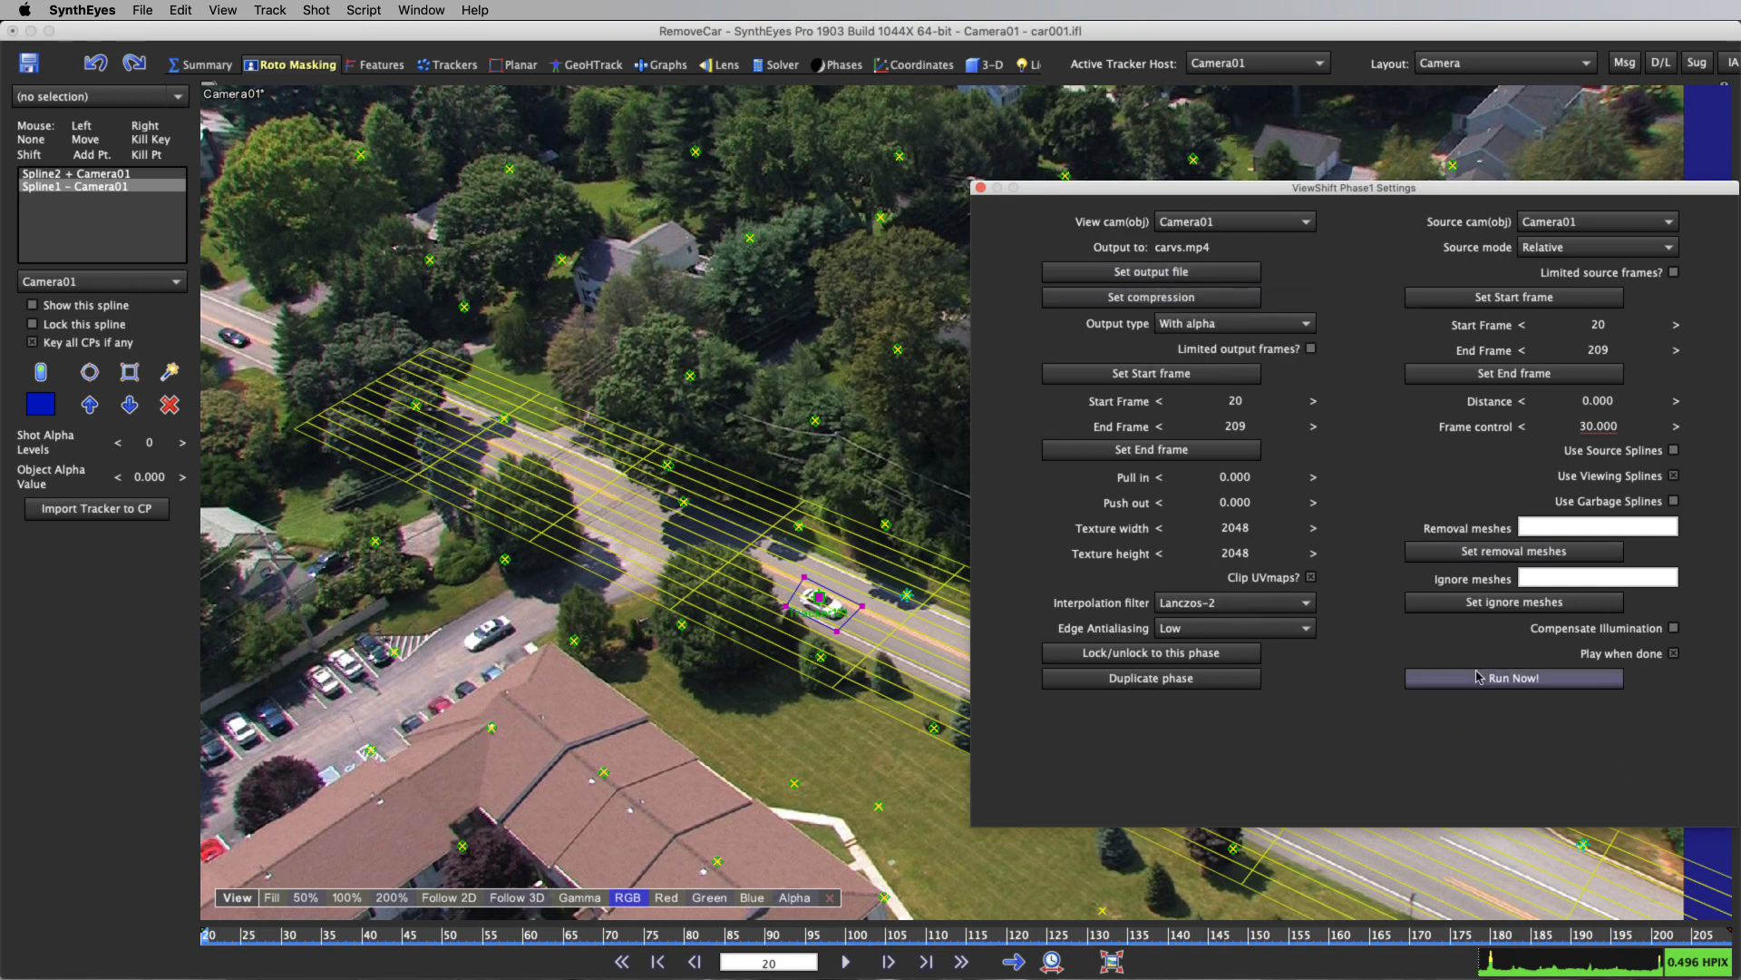
click(1513, 678)
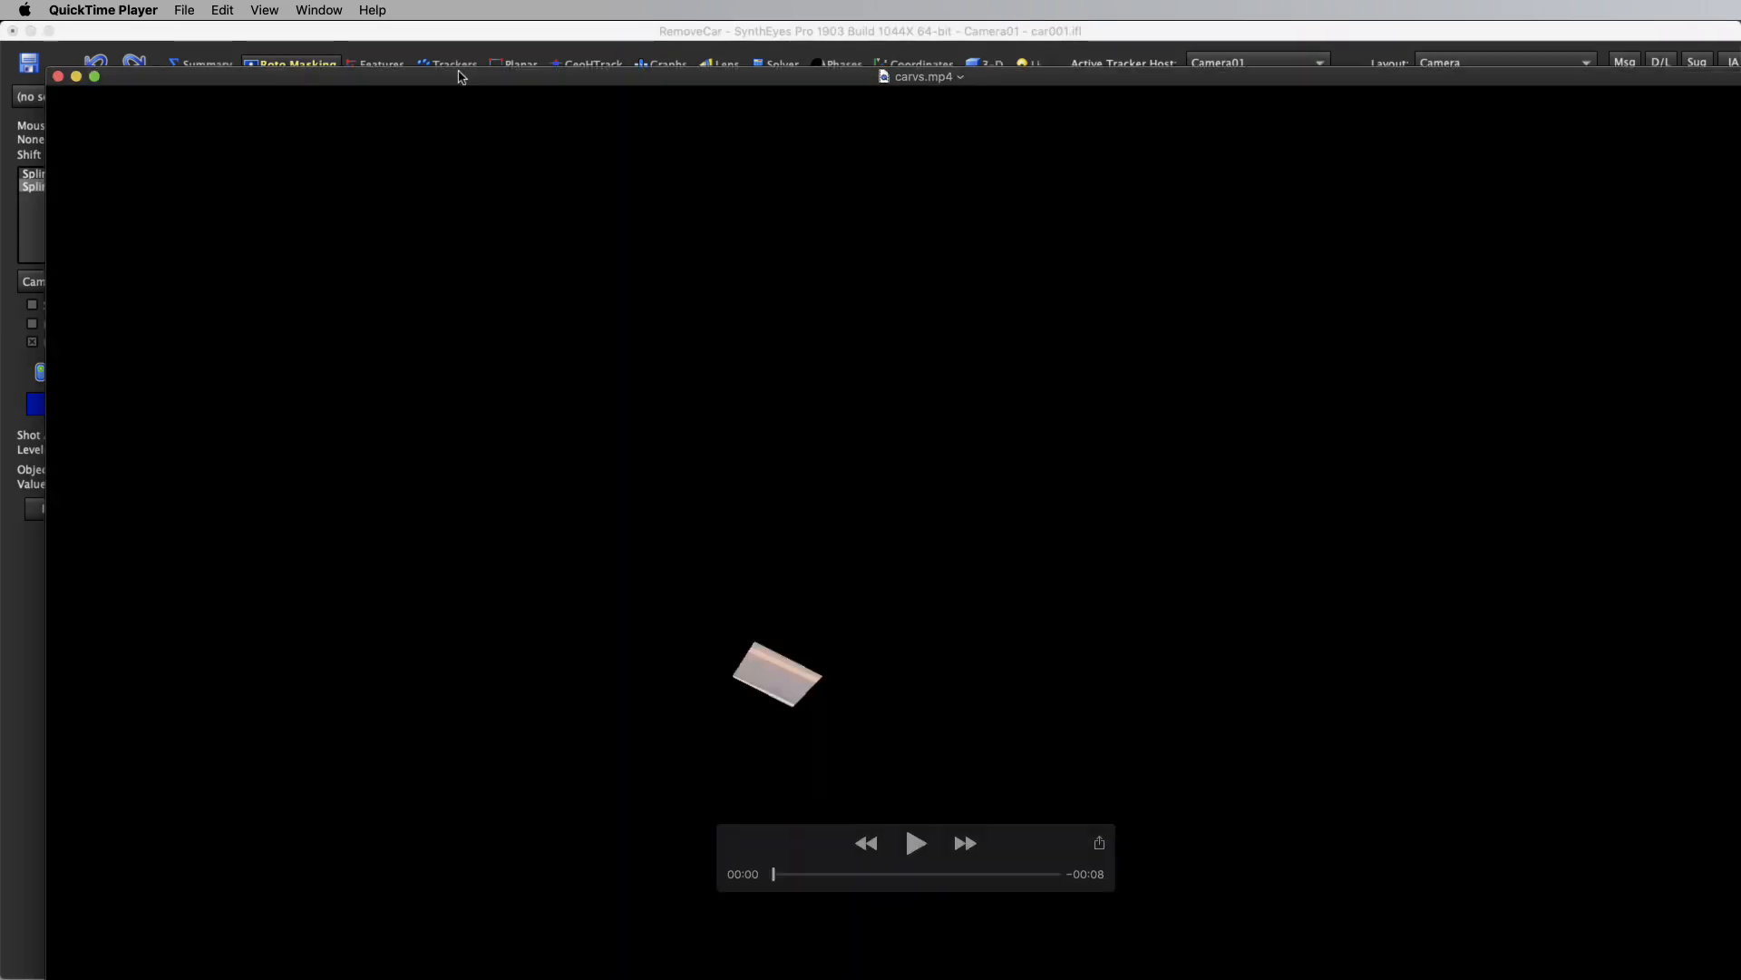
Scrub the alpha render through to its end to check the replacement road patch, then close the movie and return to SynthEyes.
drag(461, 77, 442, 8)
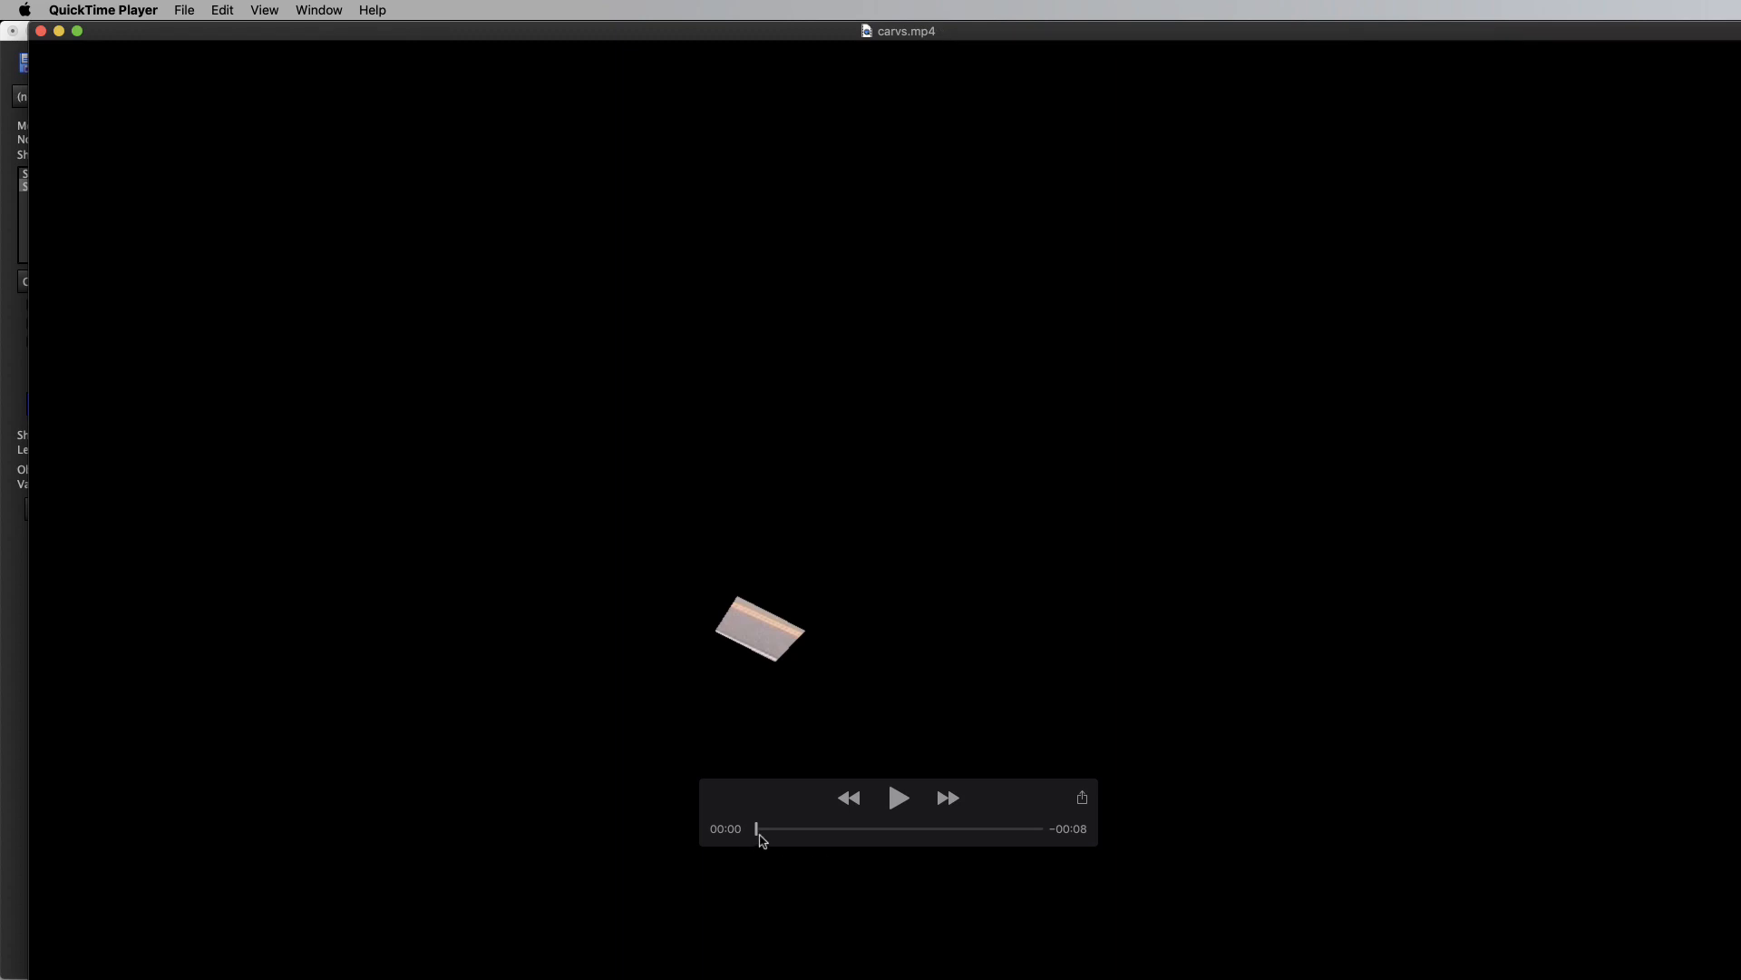
drag(759, 834, 770, 826)
drag(899, 840, 1049, 881)
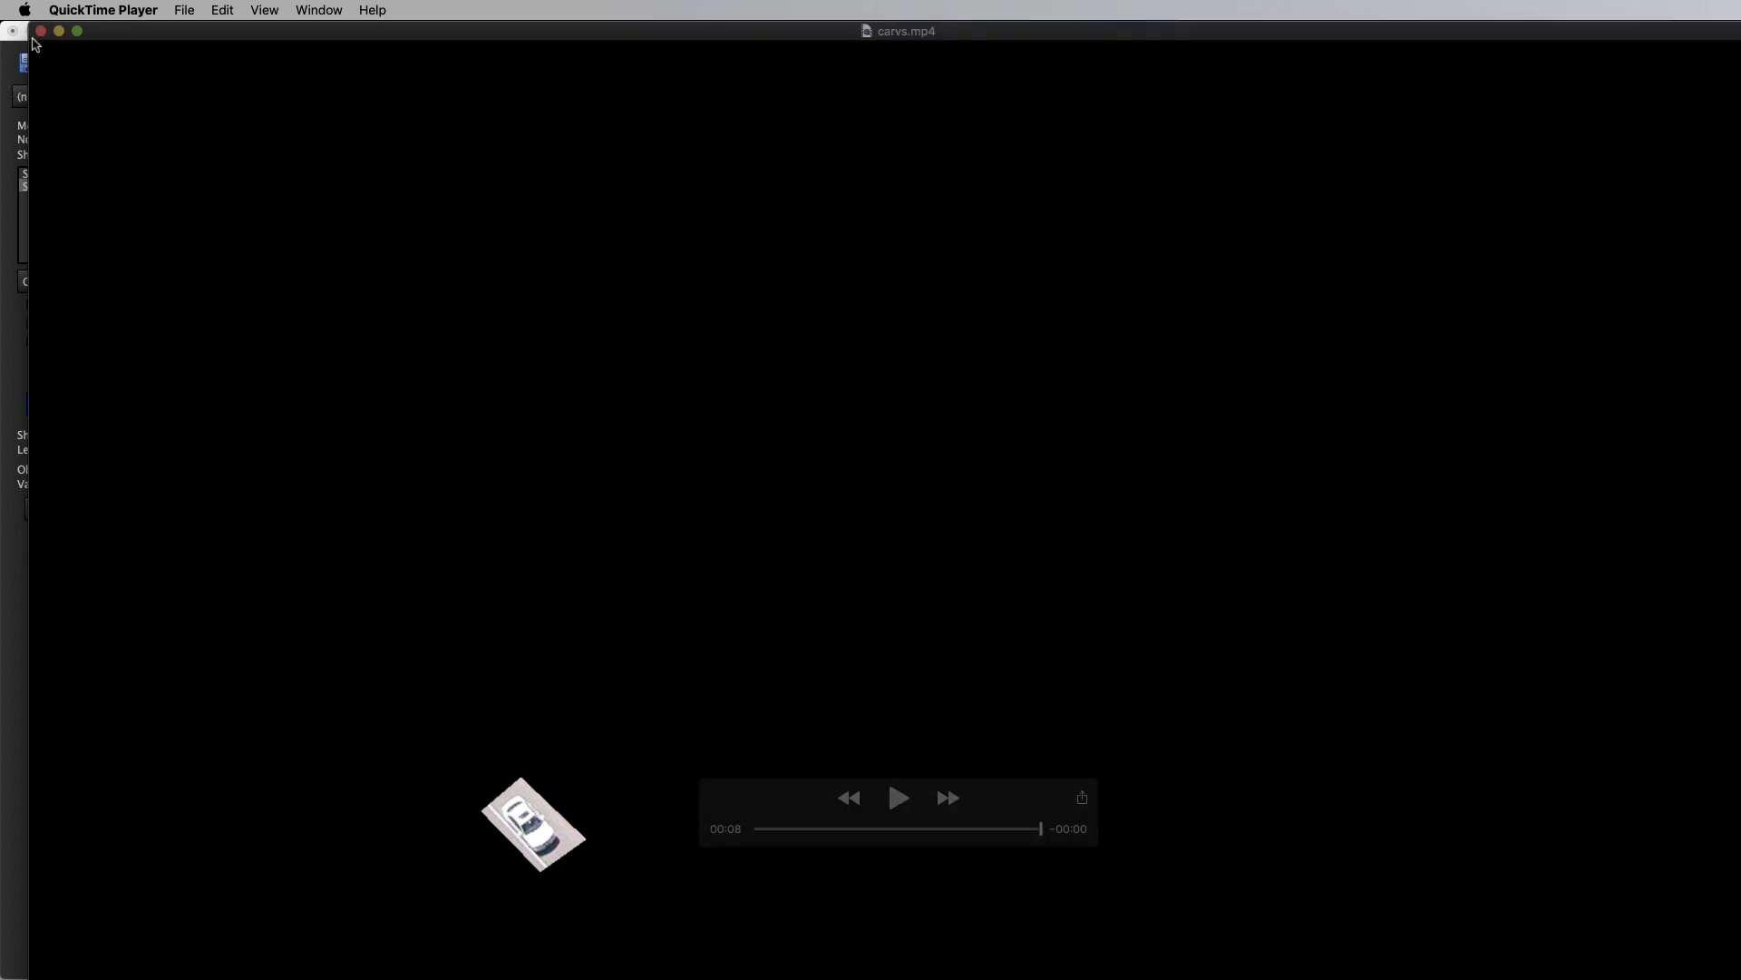
click(41, 31)
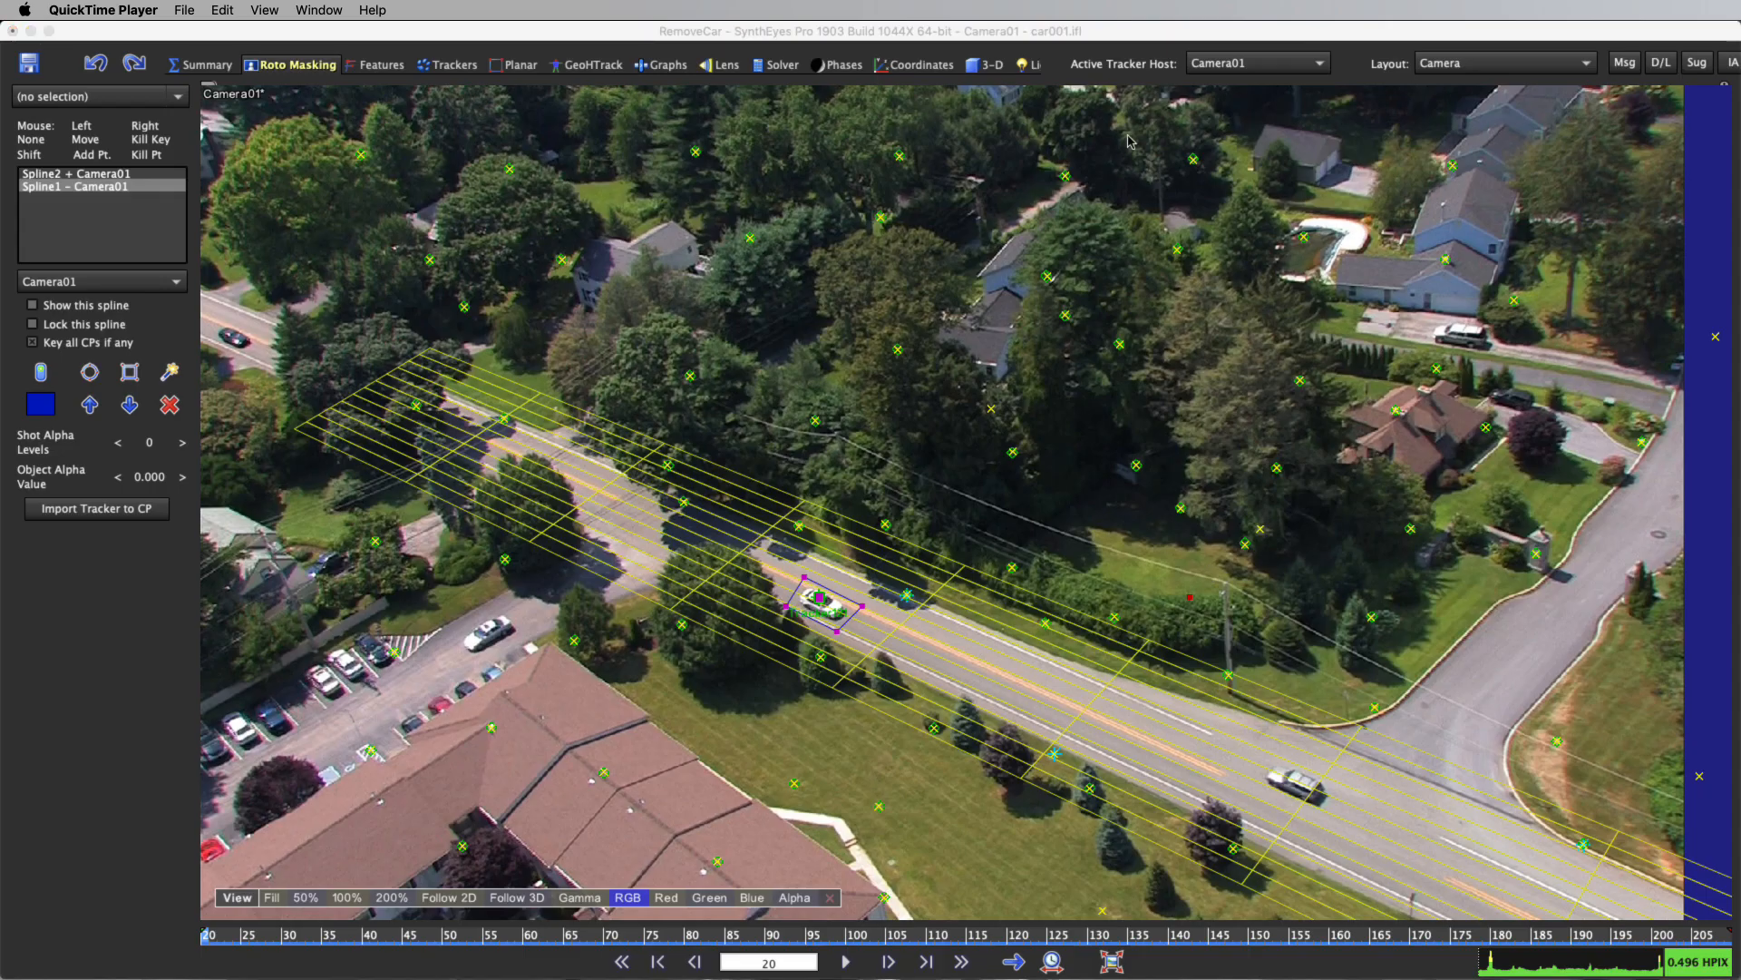
click(1163, 43)
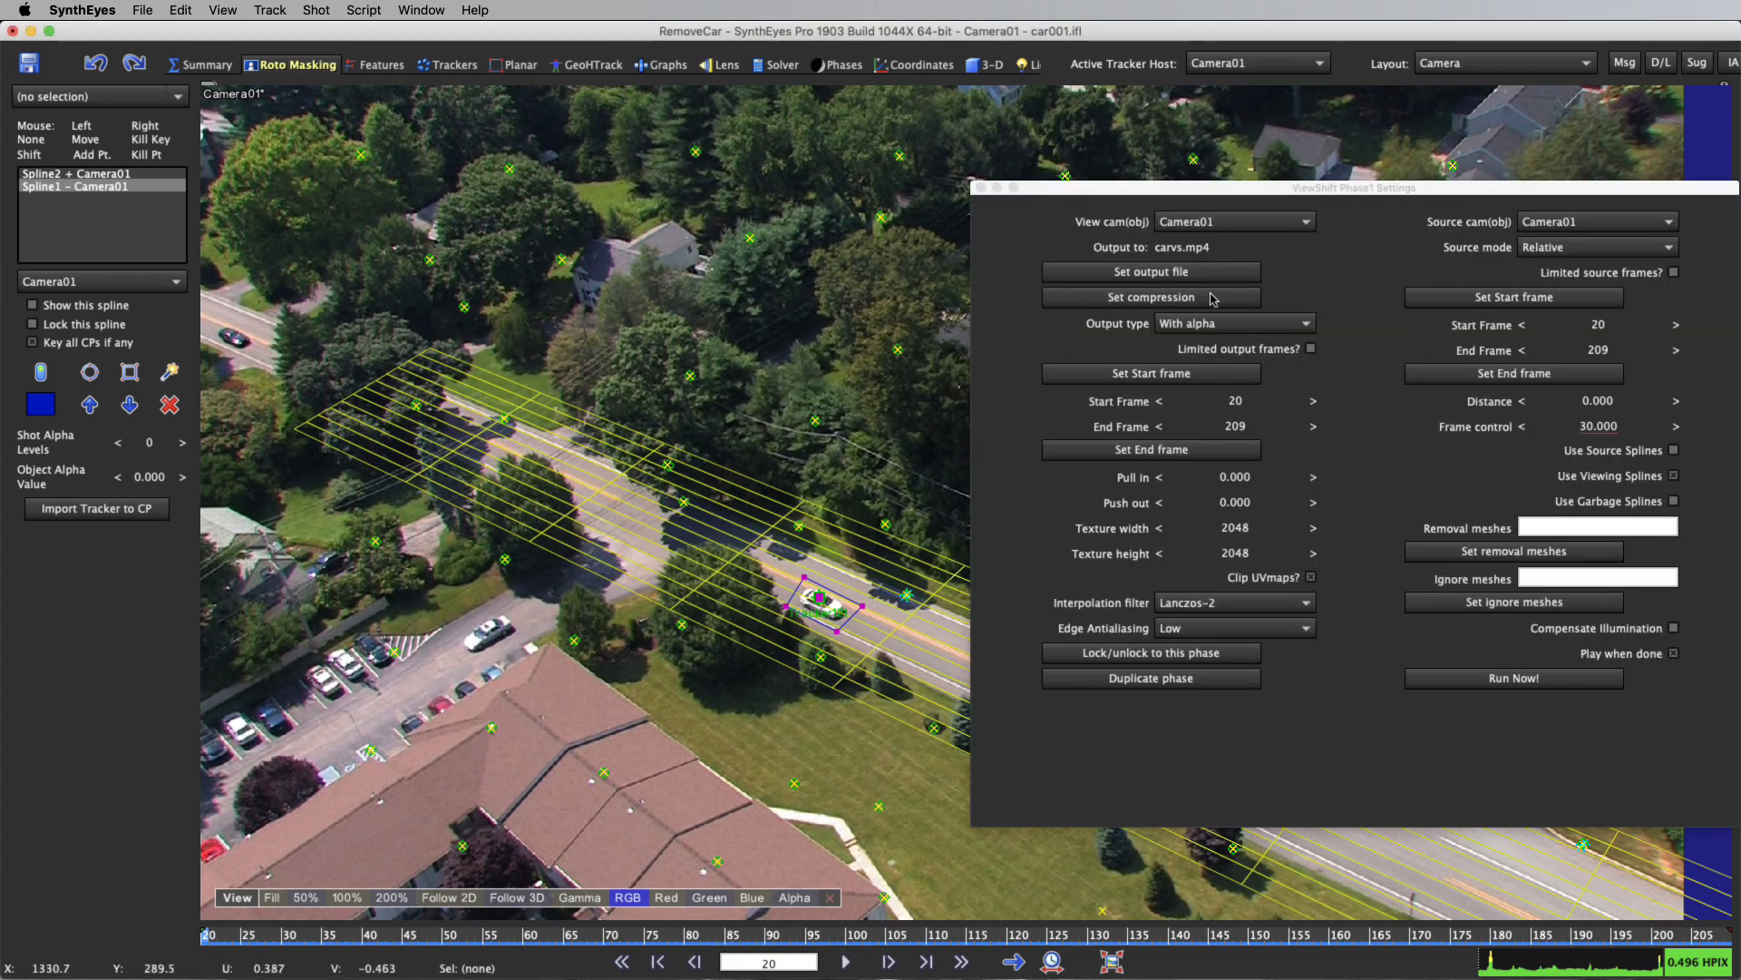
Run ViewShift with the output type set to Over background, and scrub the rendered movie to its end to check the car removal.
click(1201, 323)
click(1205, 342)
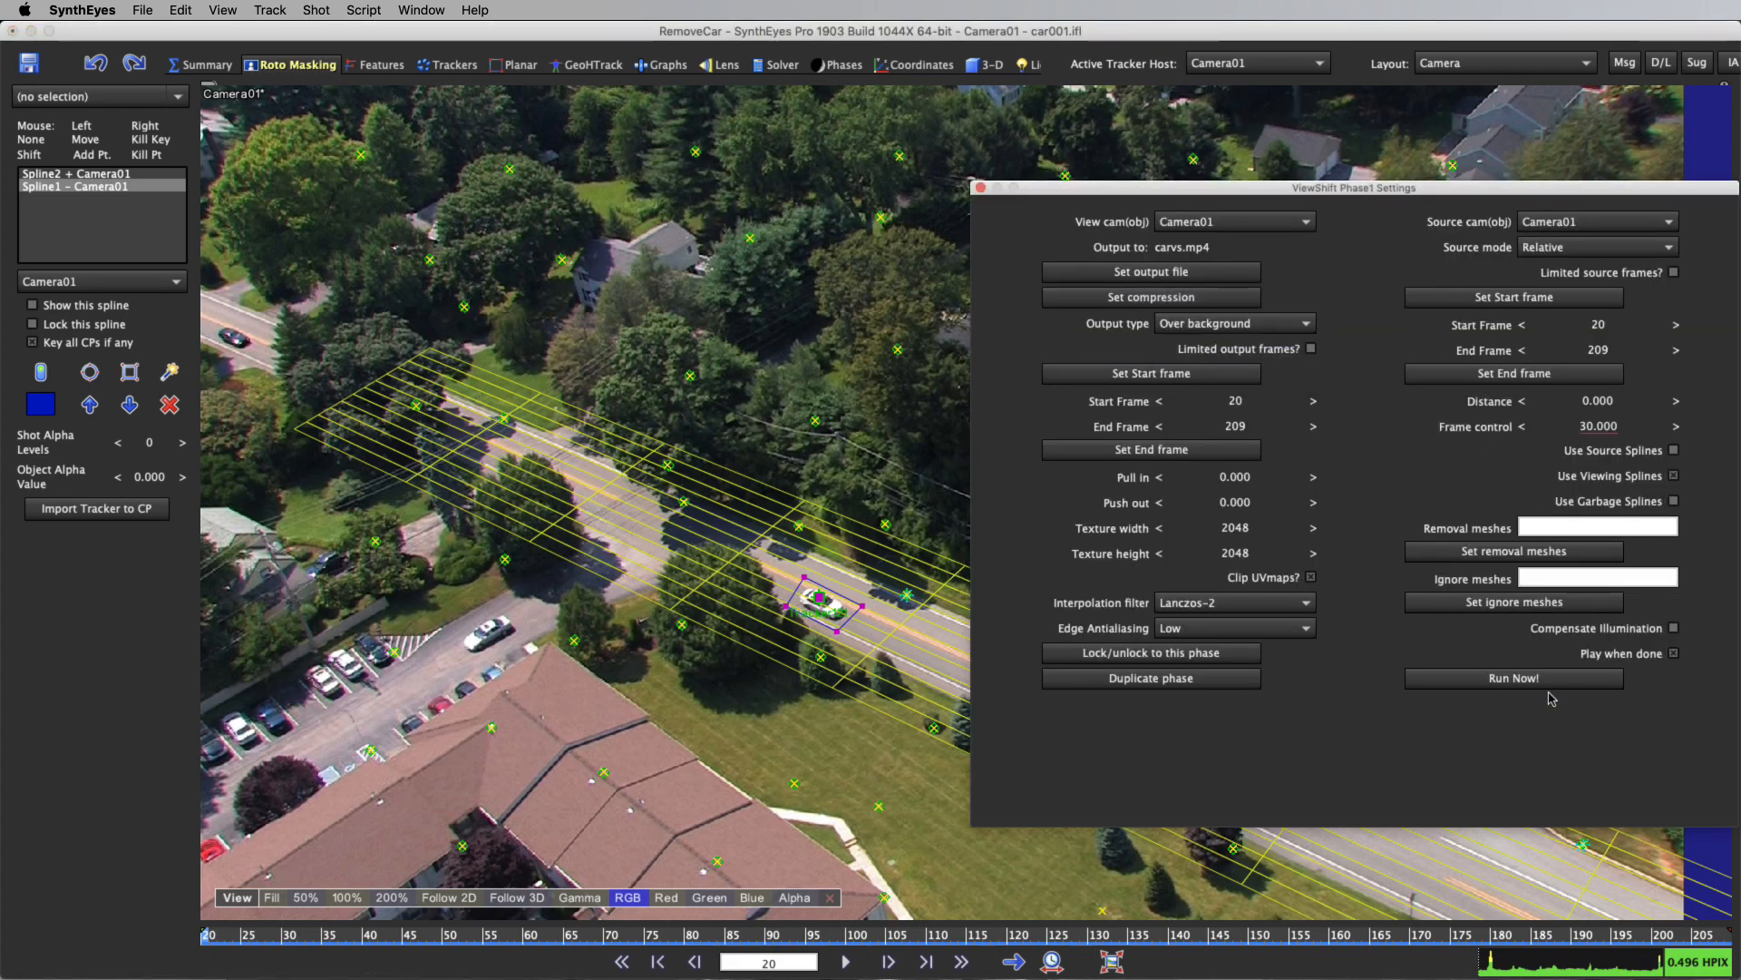
click(1508, 681)
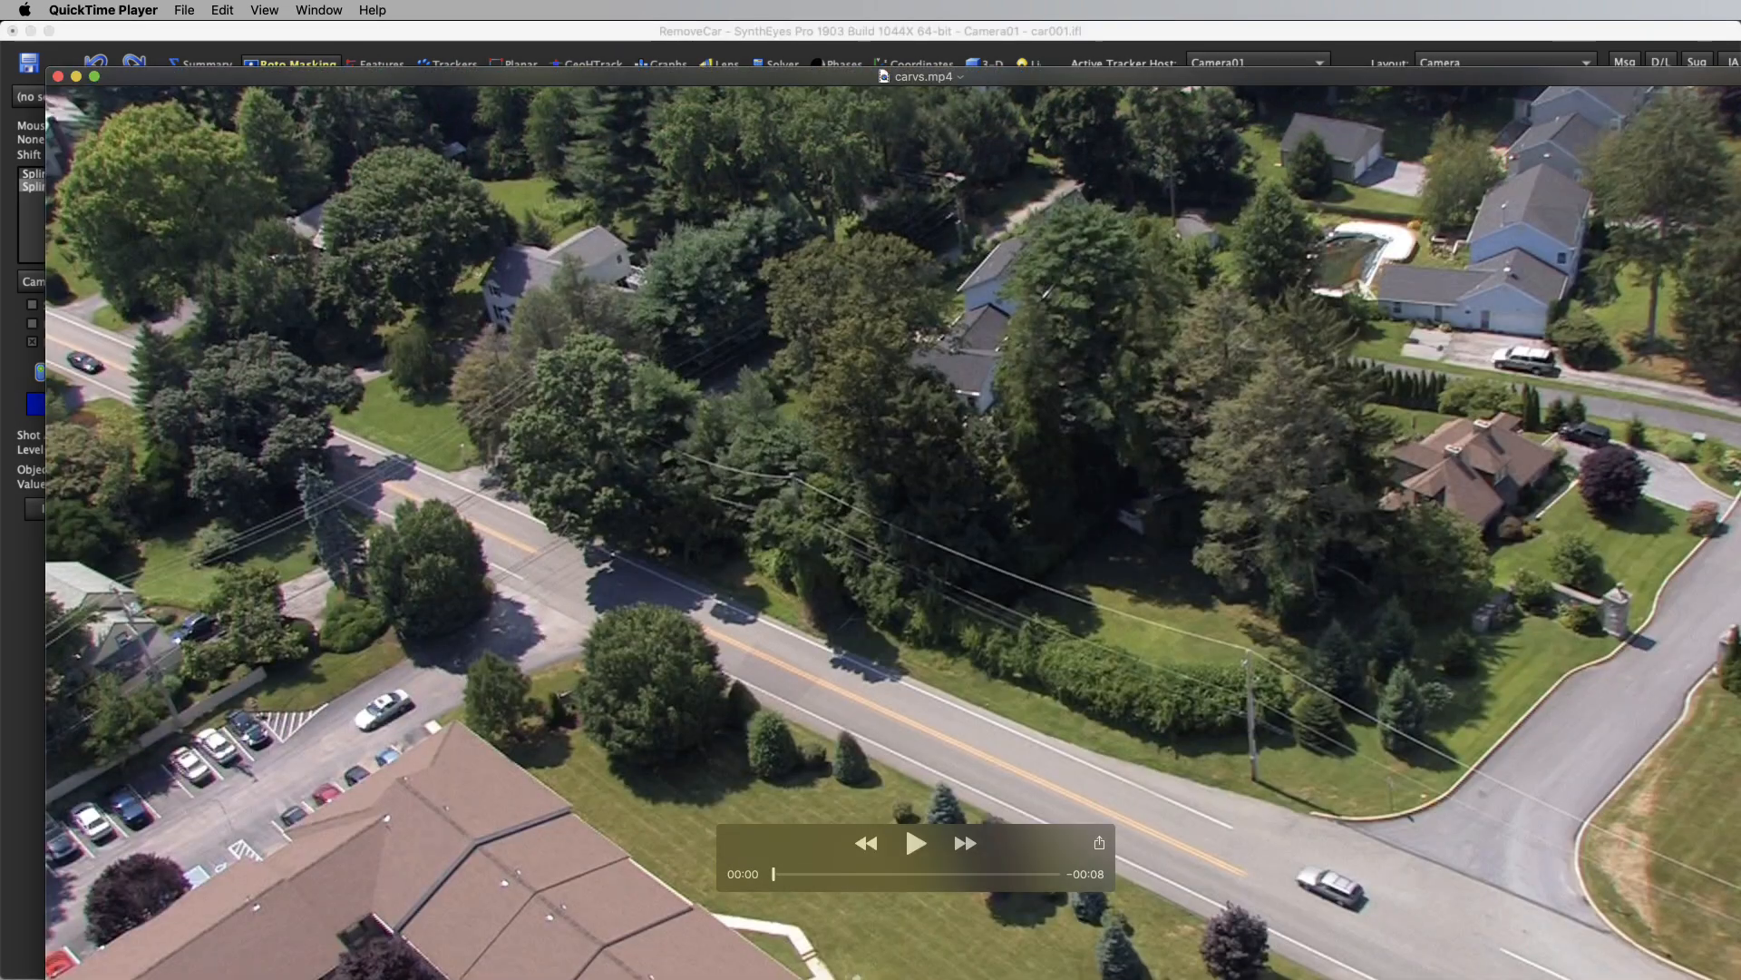
drag(701, 86, 698, 7)
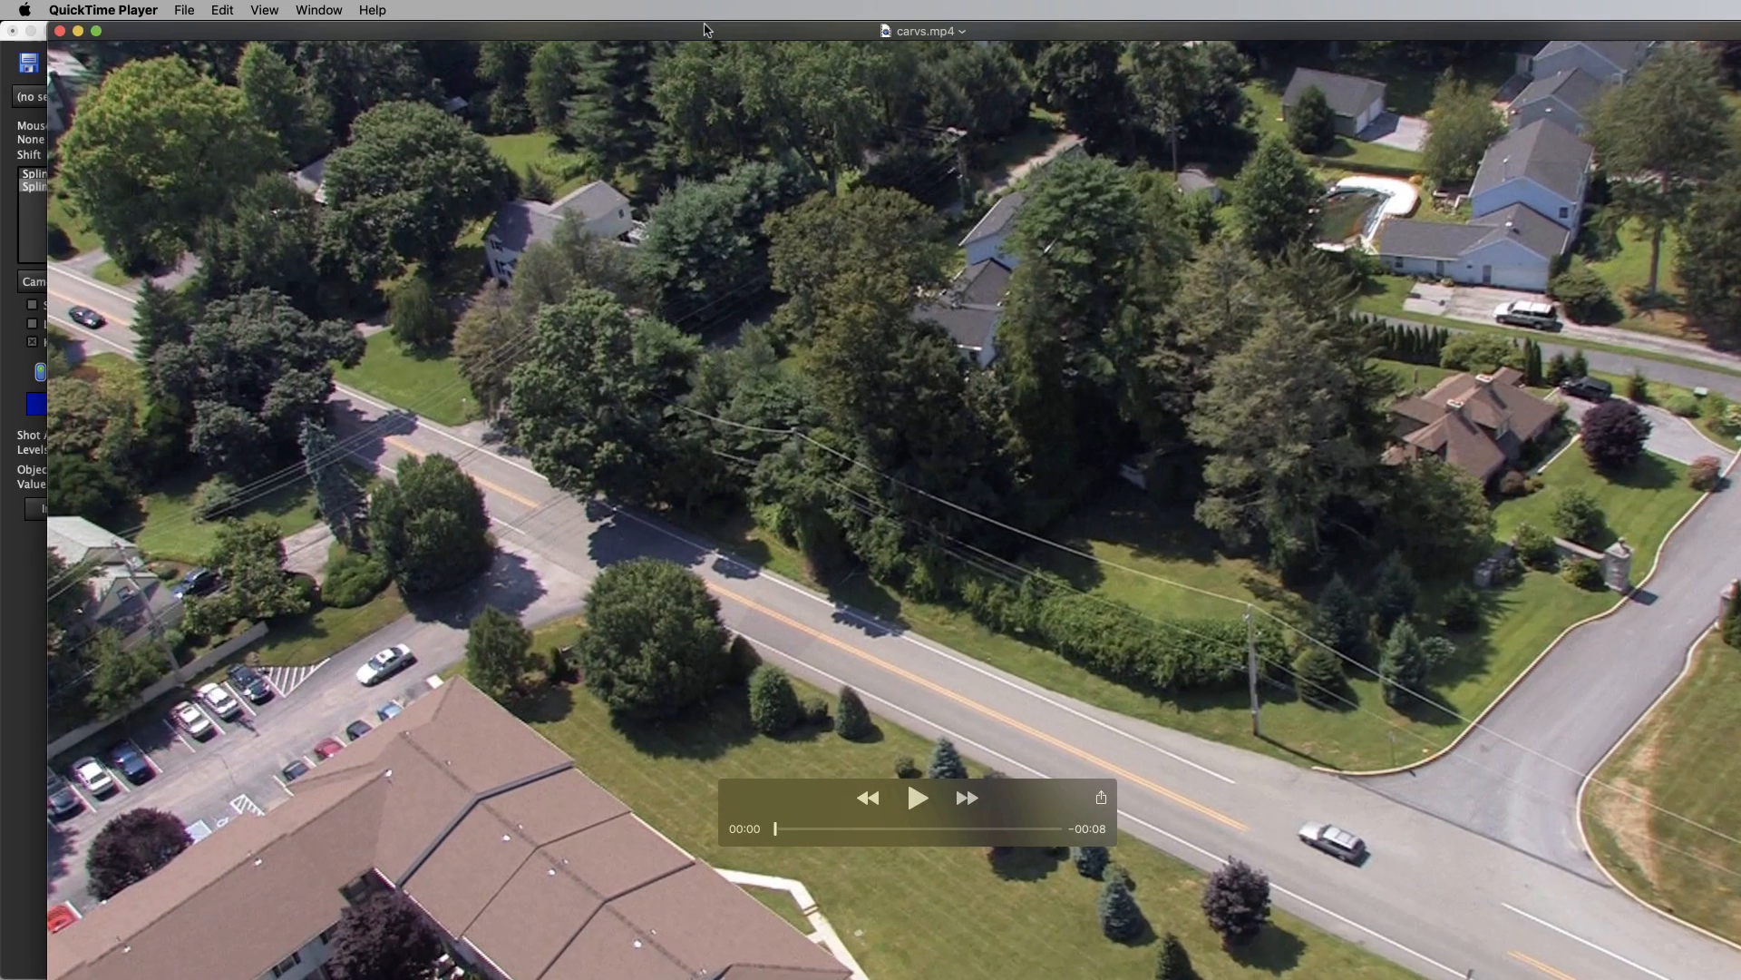
drag(788, 829, 1061, 876)
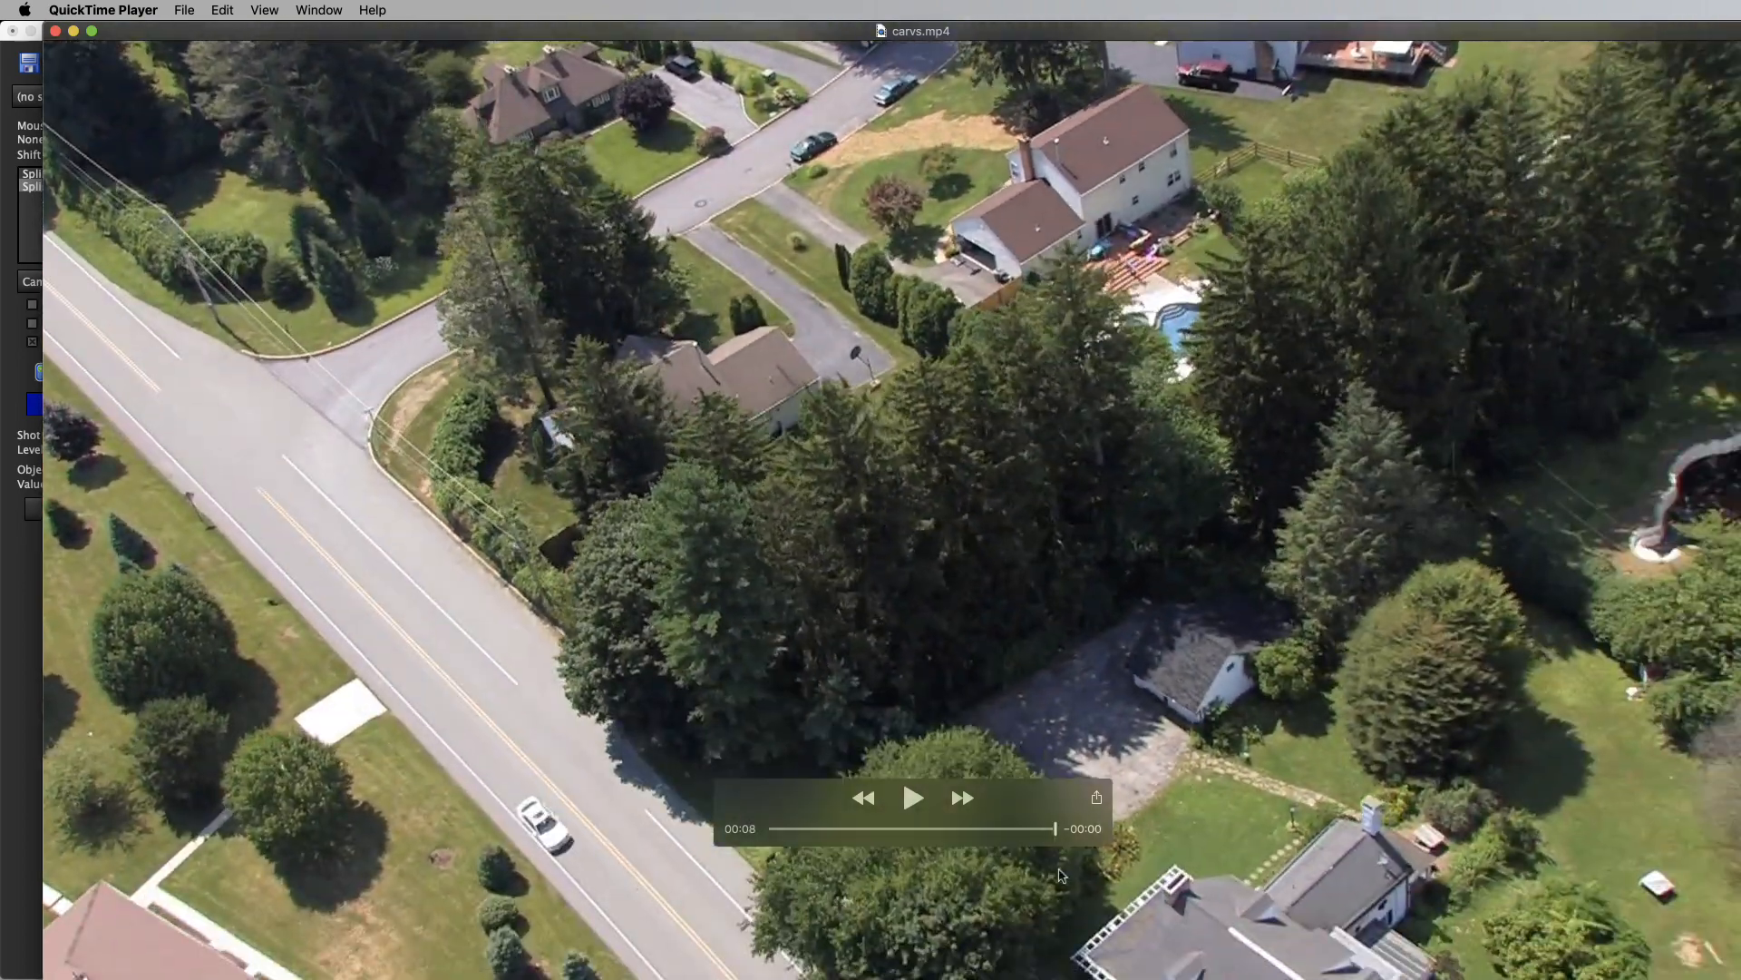
Close the rendered movie, reopen the ViewShift settings, and run ViewShift with the source mode set to Disjoint leading.
click(55, 32)
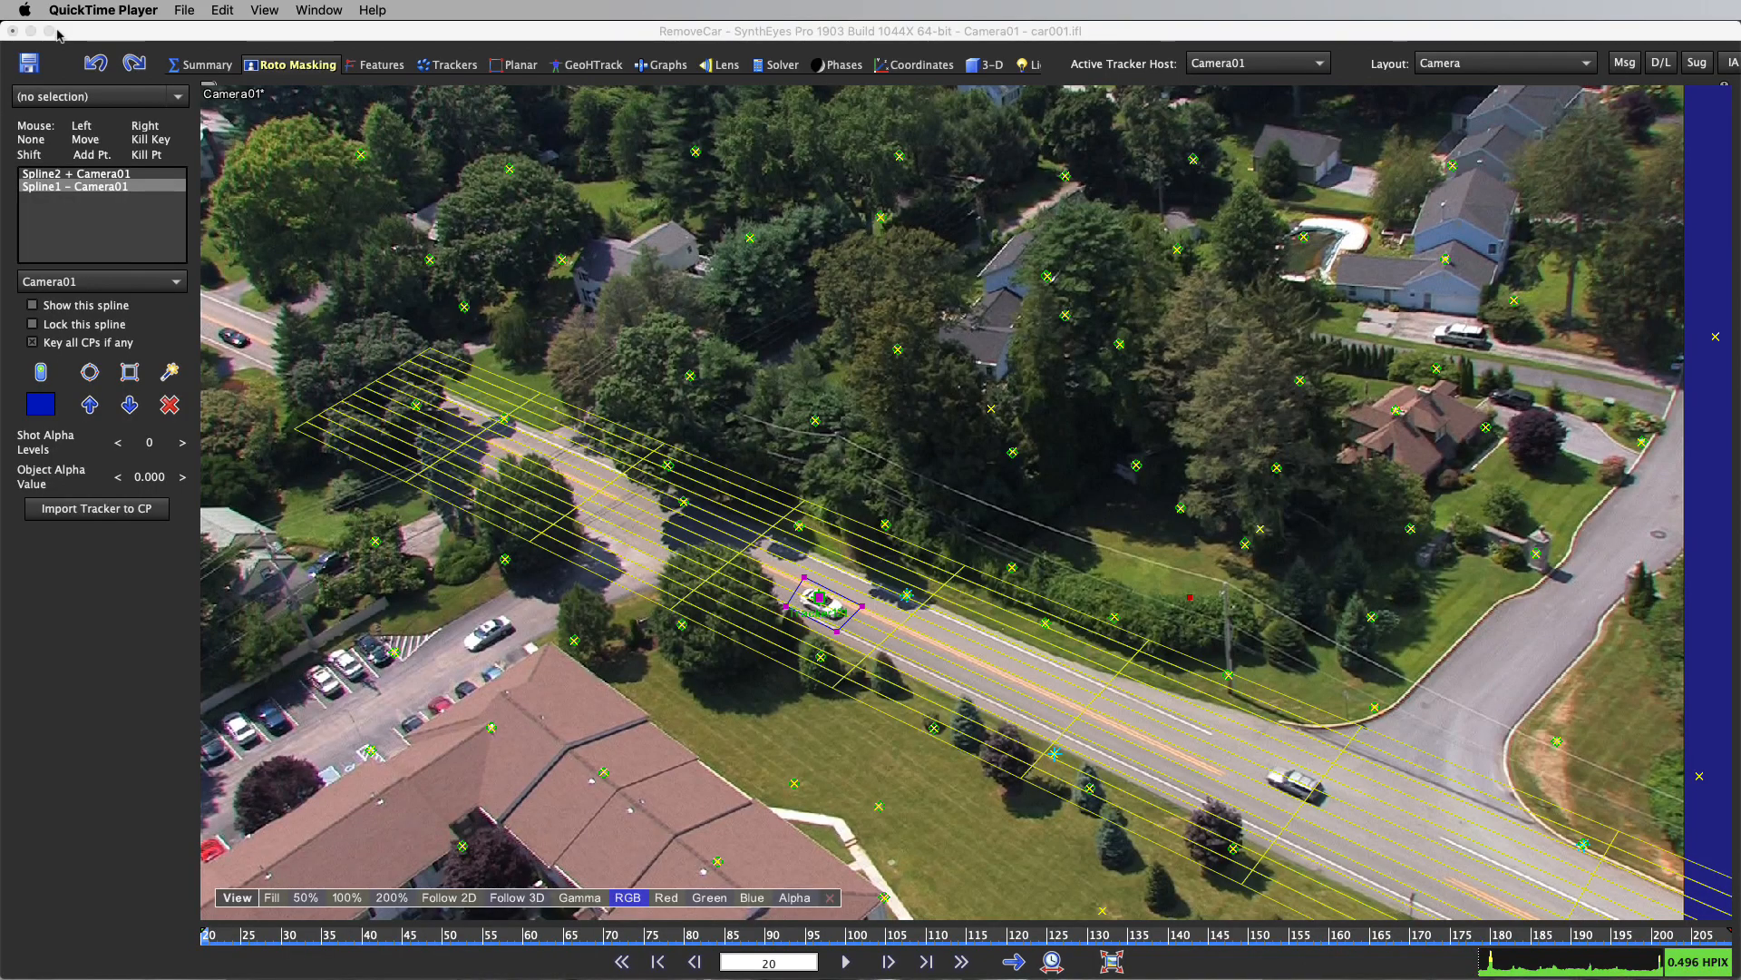
click(433, 127)
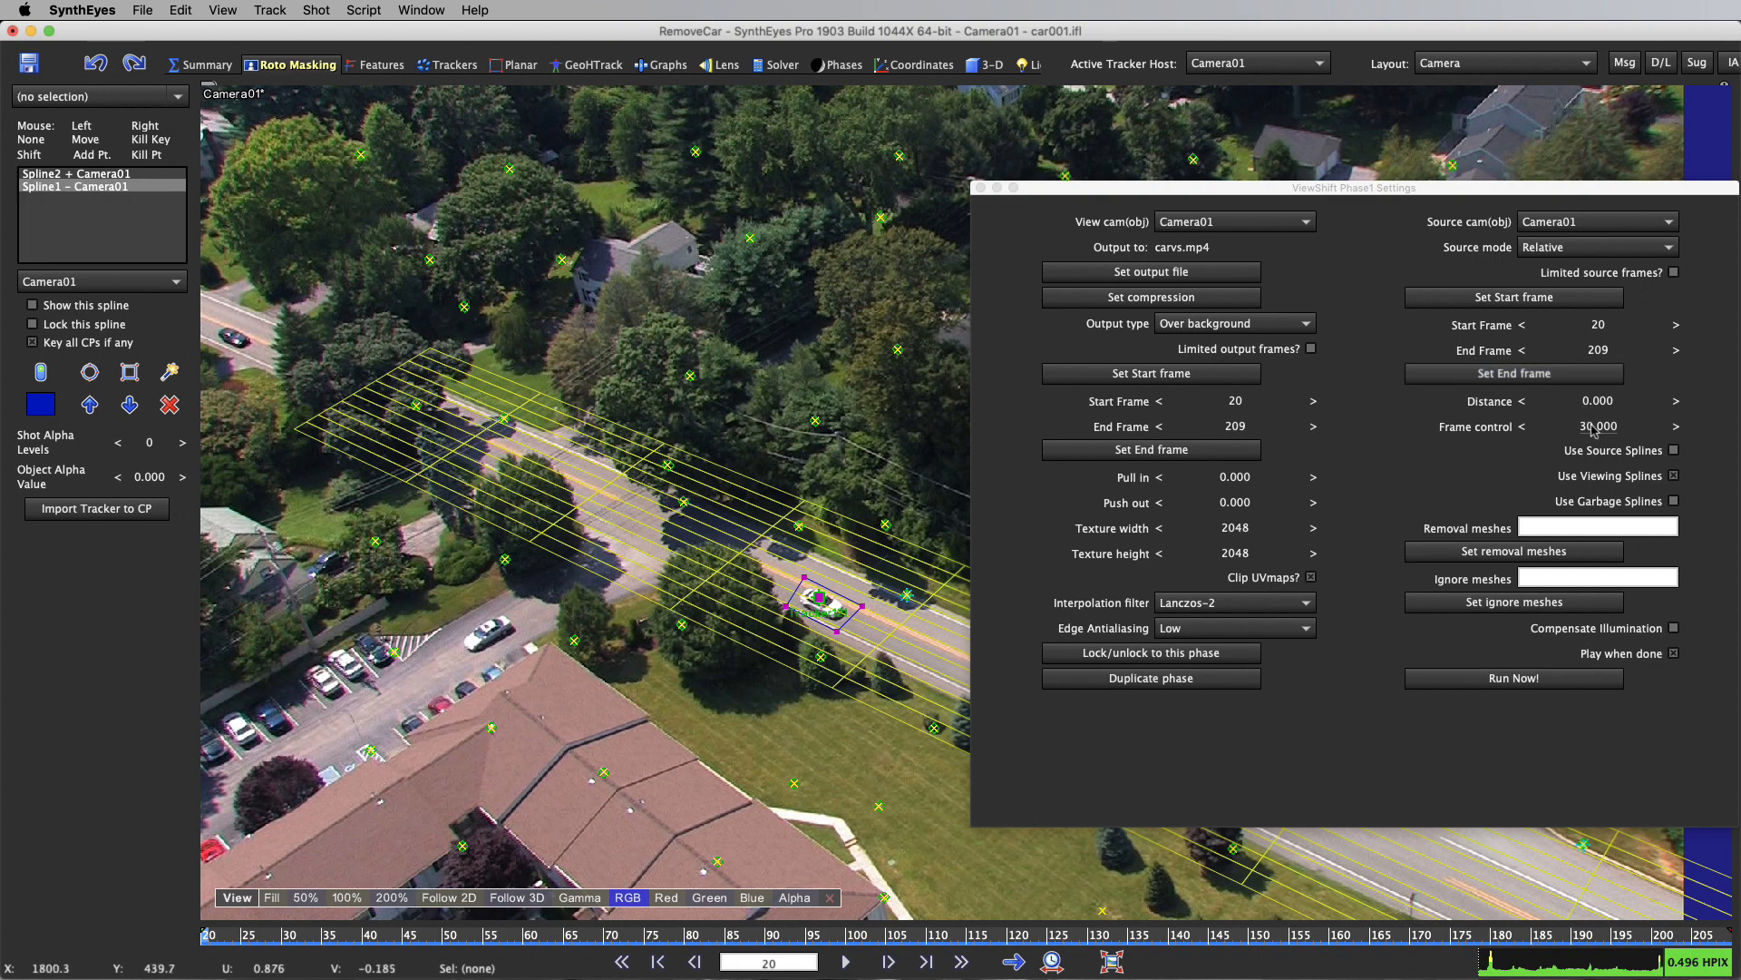
mouse_move(1596, 434)
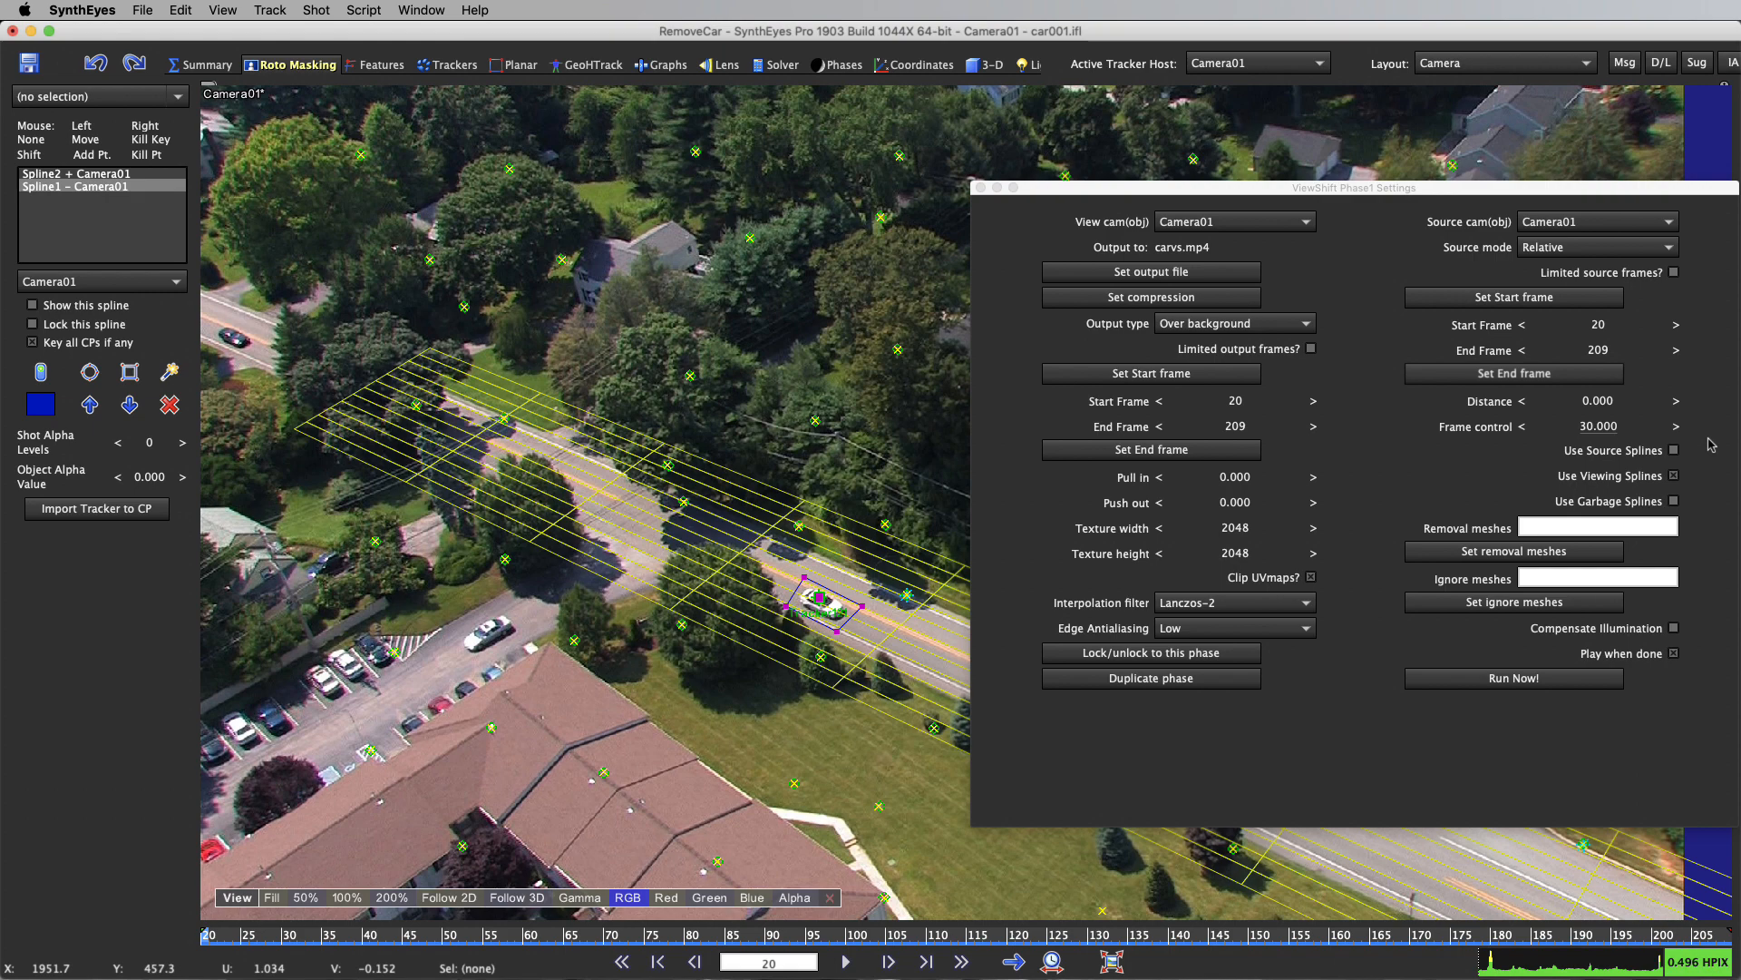
click(1611, 247)
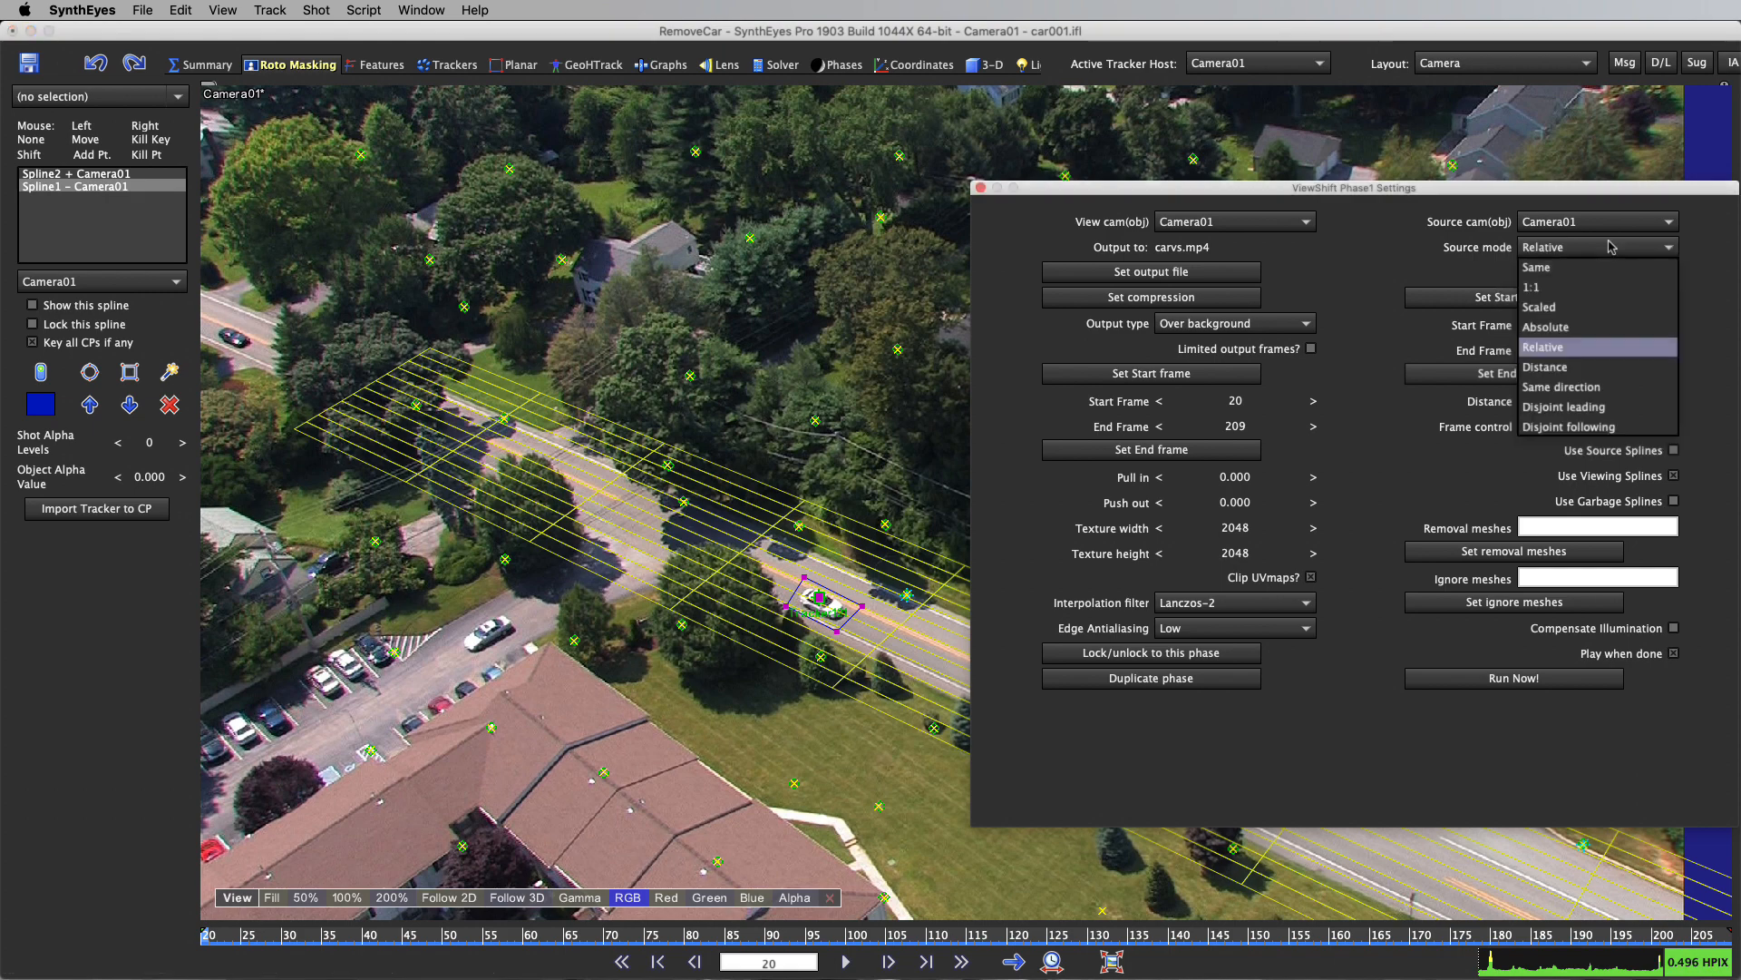
click(1623, 403)
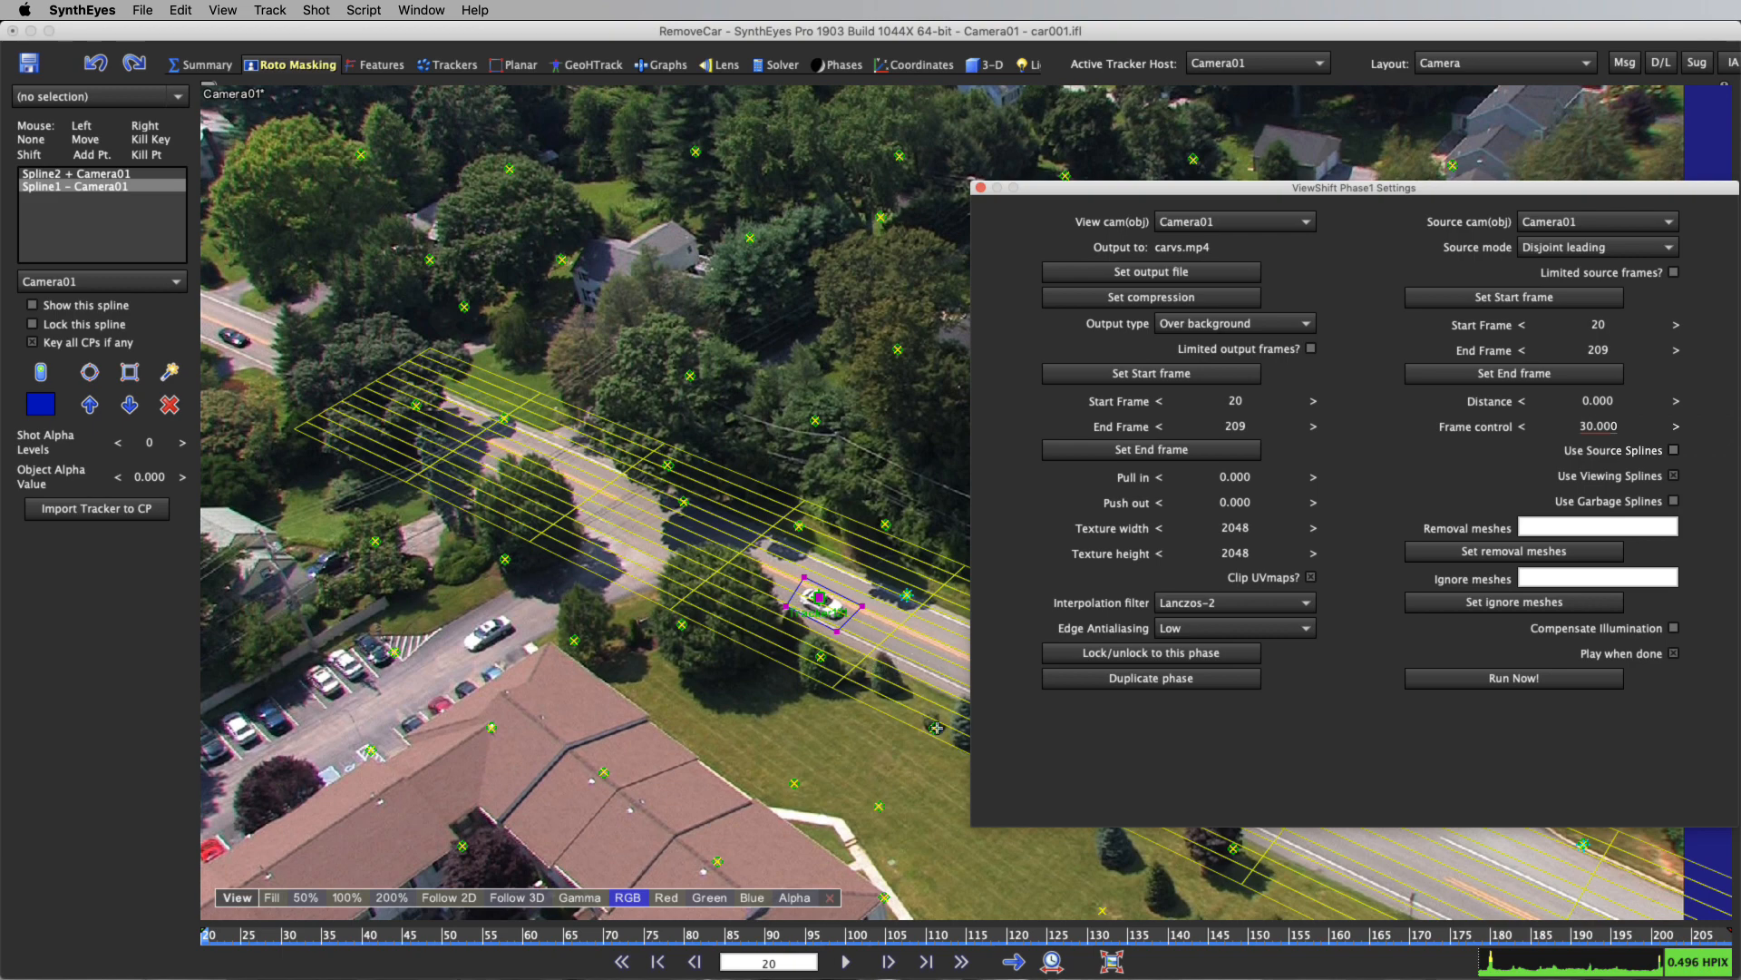
click(1510, 680)
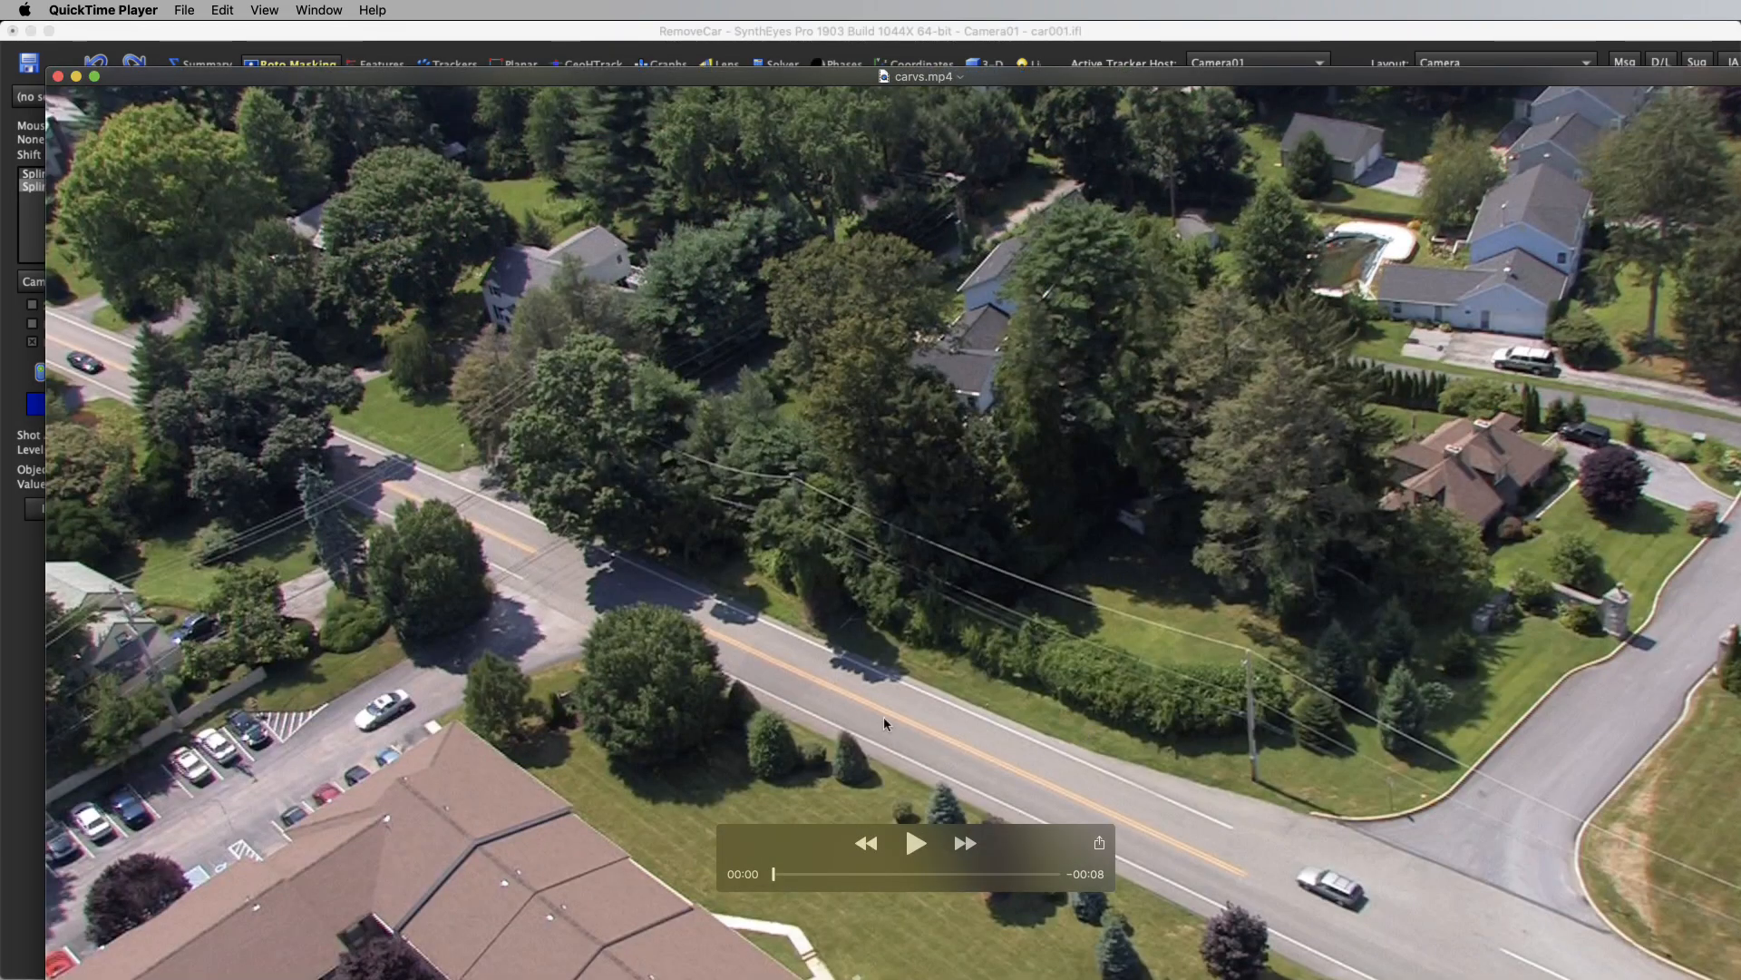
Scrub the new render to the 2-second mark to check the car removal, then close it and reopen the ViewShift settings.
drag(782, 876, 850, 825)
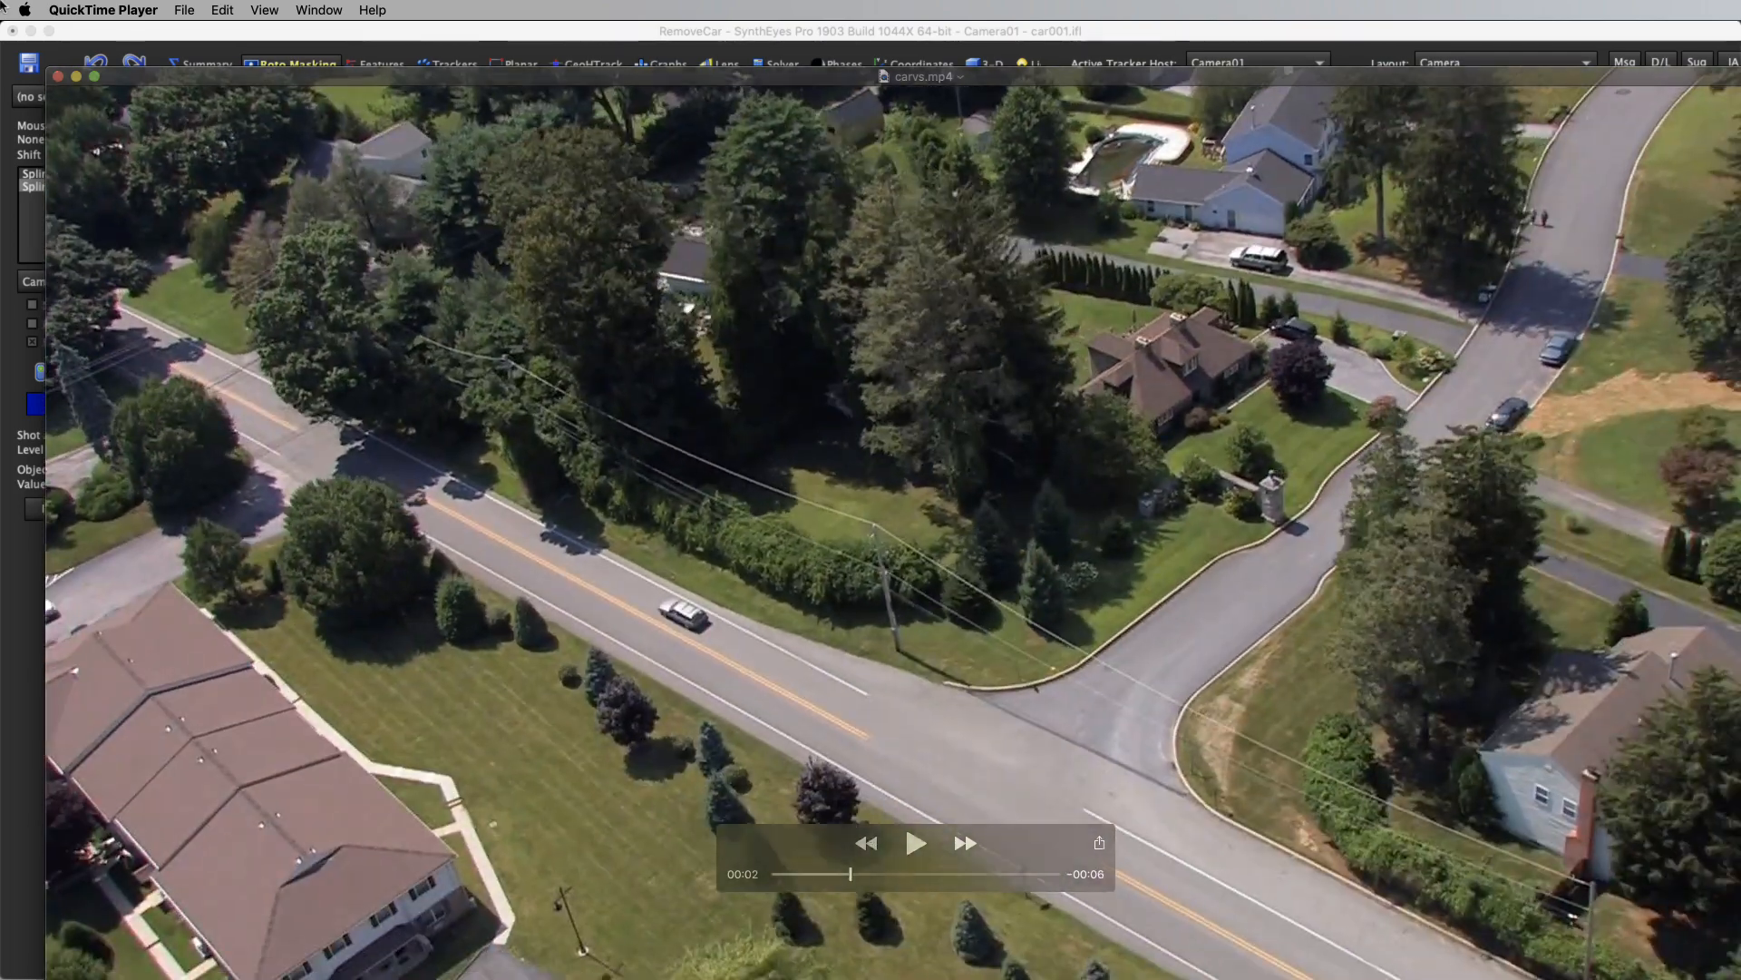
click(56, 78)
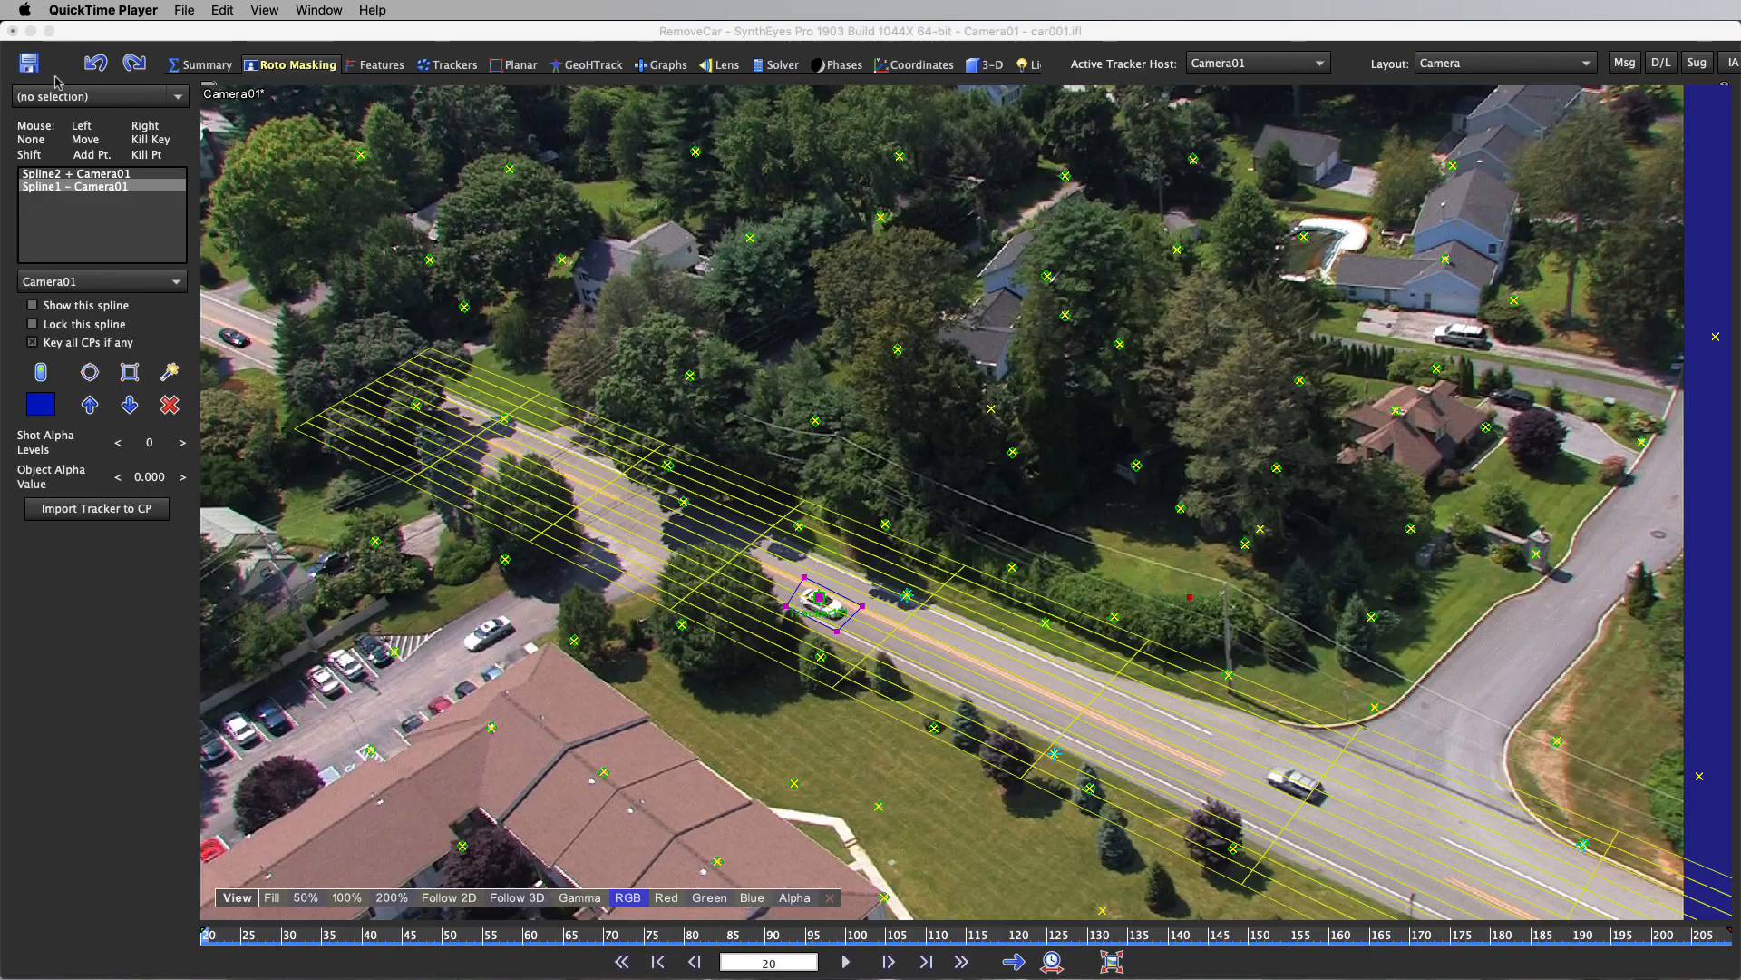
click(386, 47)
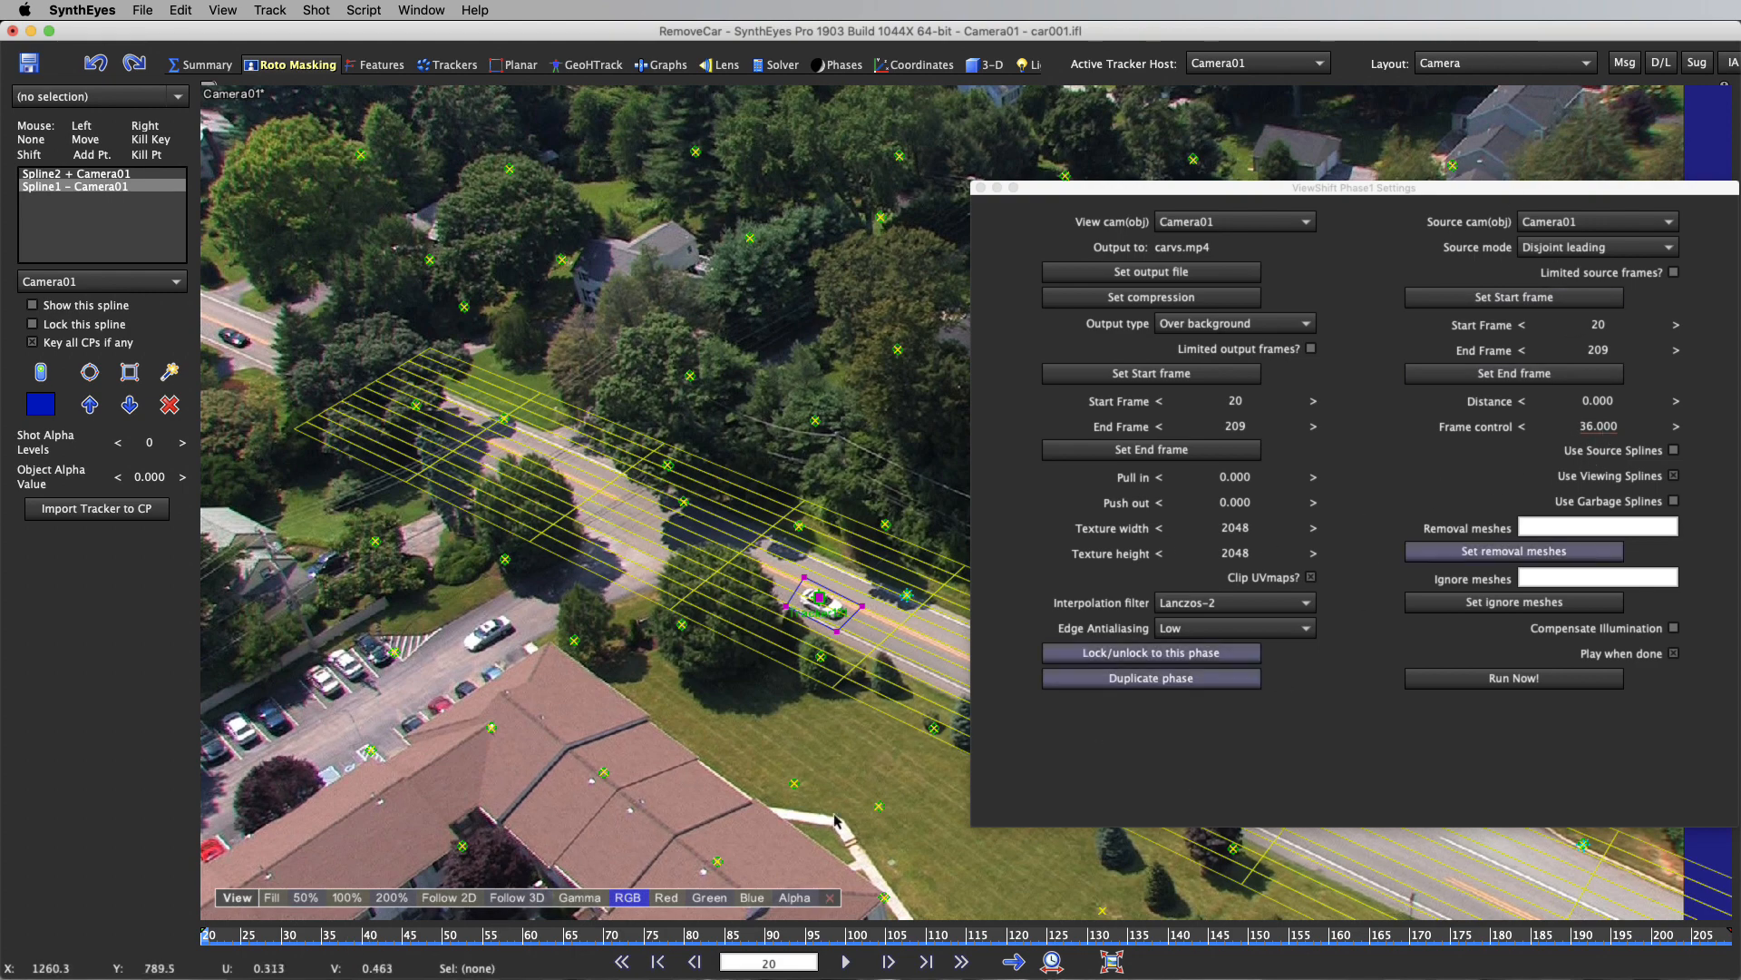
Scrub the shot to frame 37 to examine the frame control values, and review the source modes, keeping Disjoint leading.
drag(237, 934, 343, 936)
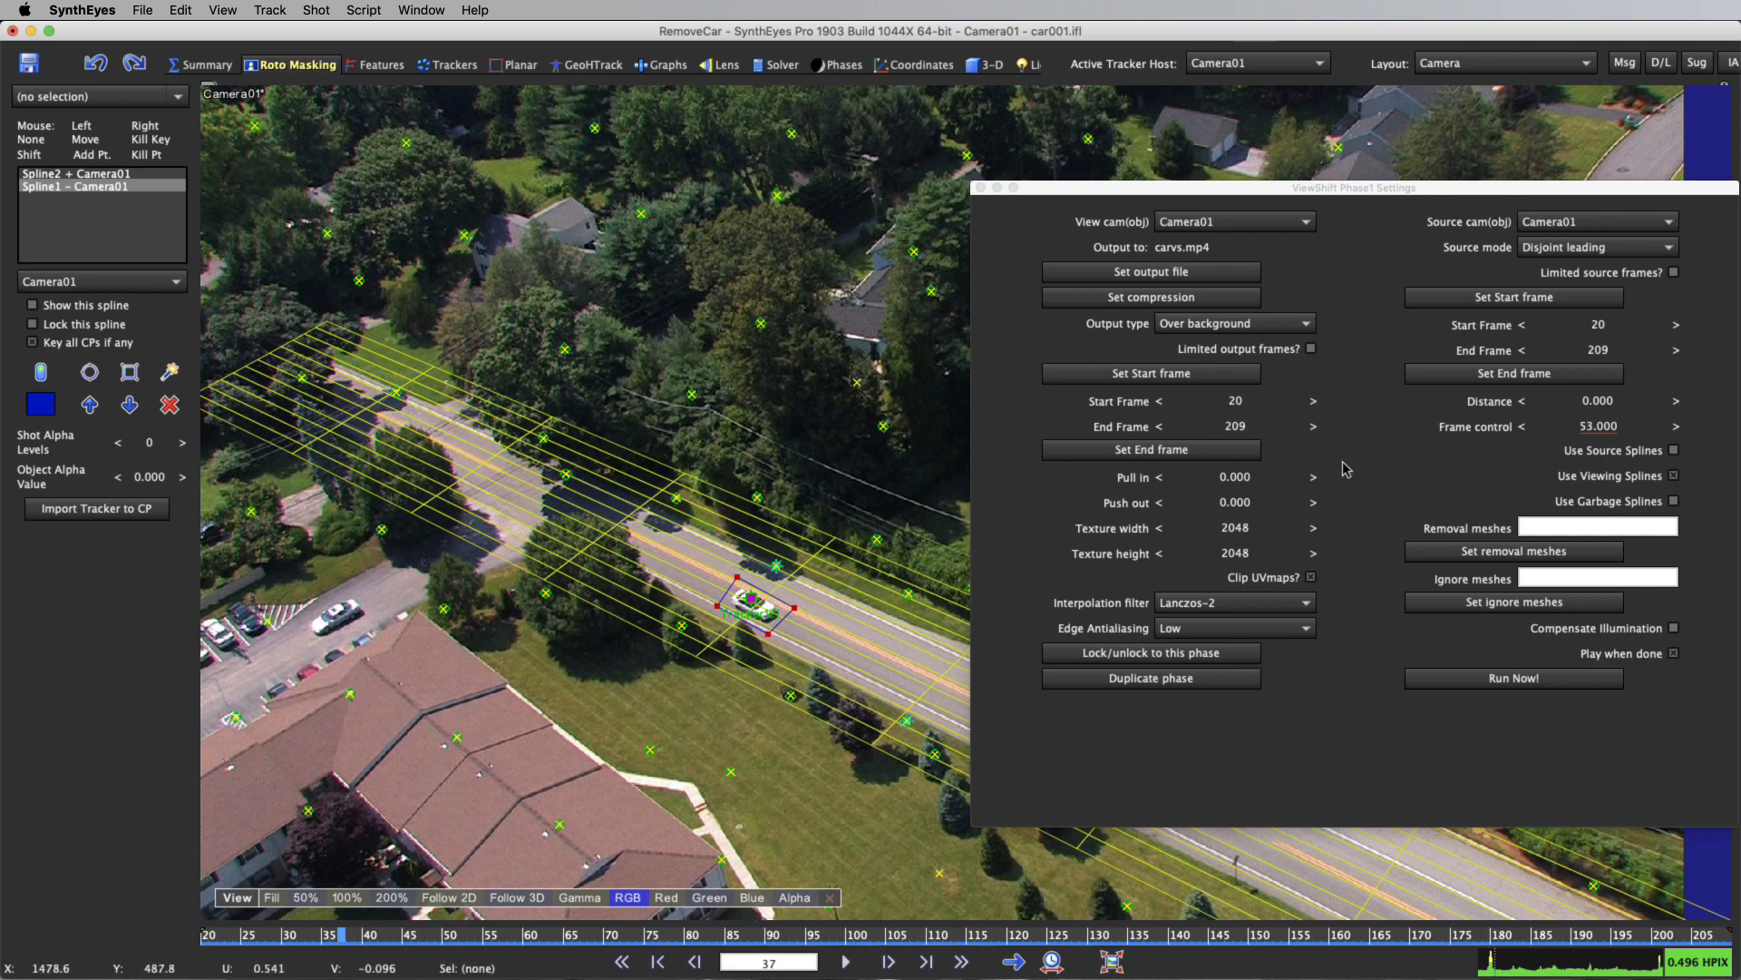
click(1578, 250)
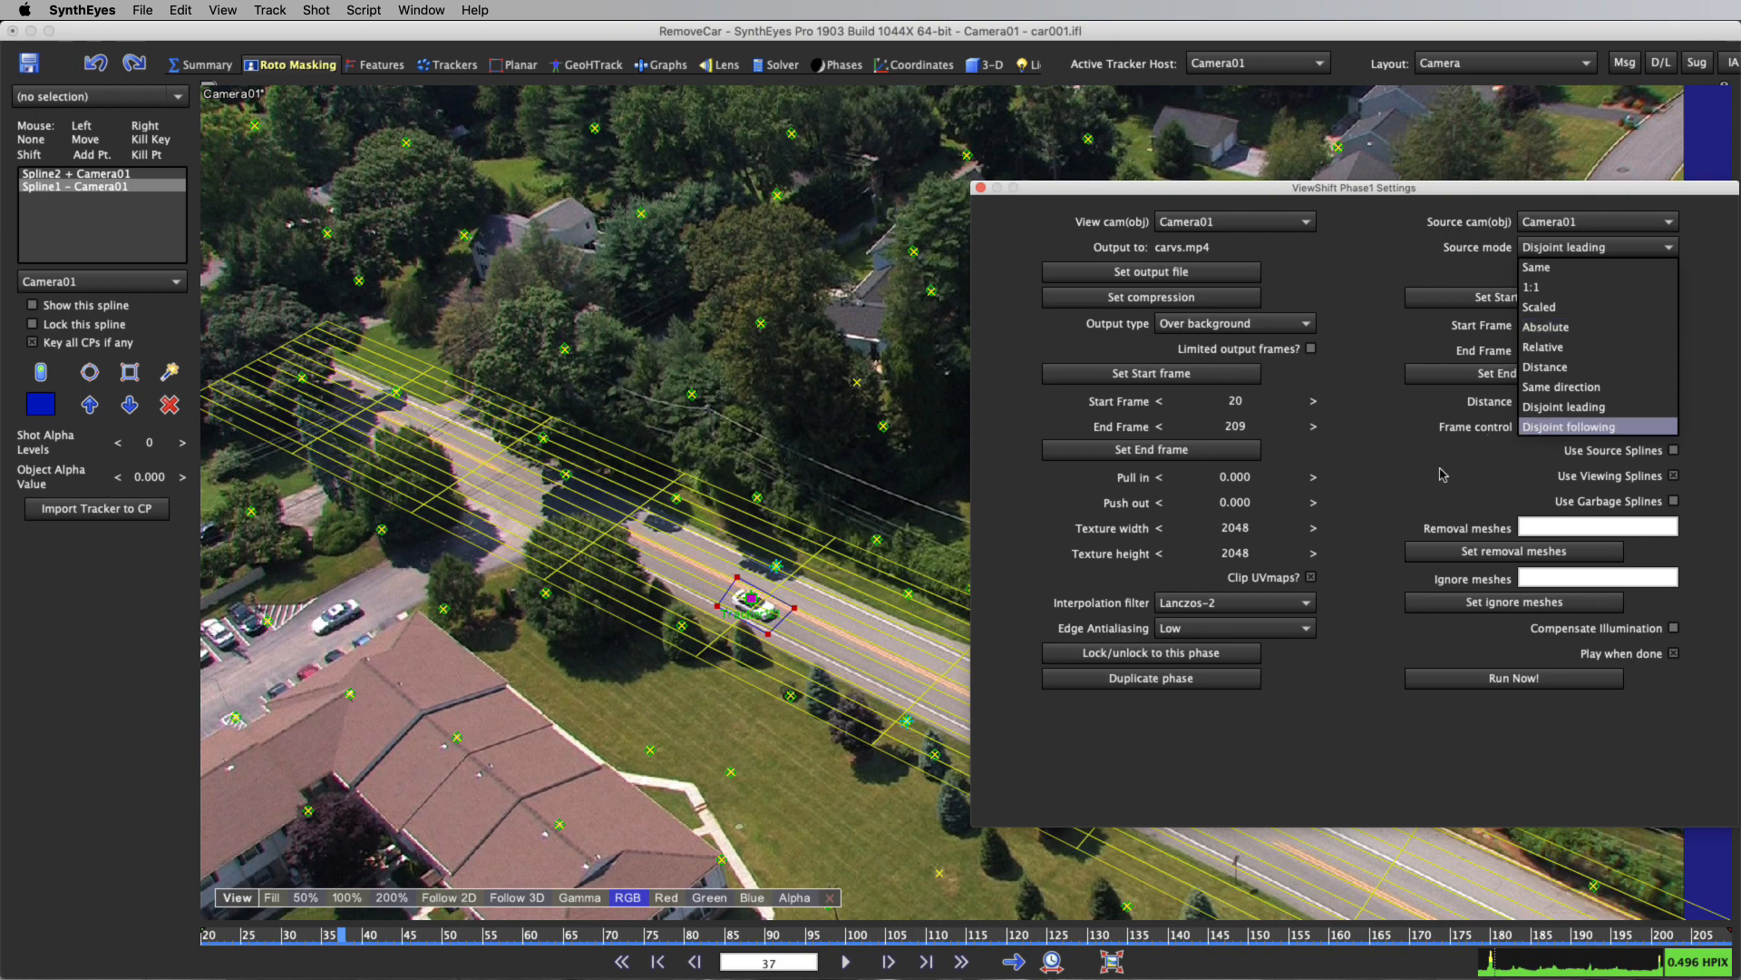
click(1410, 189)
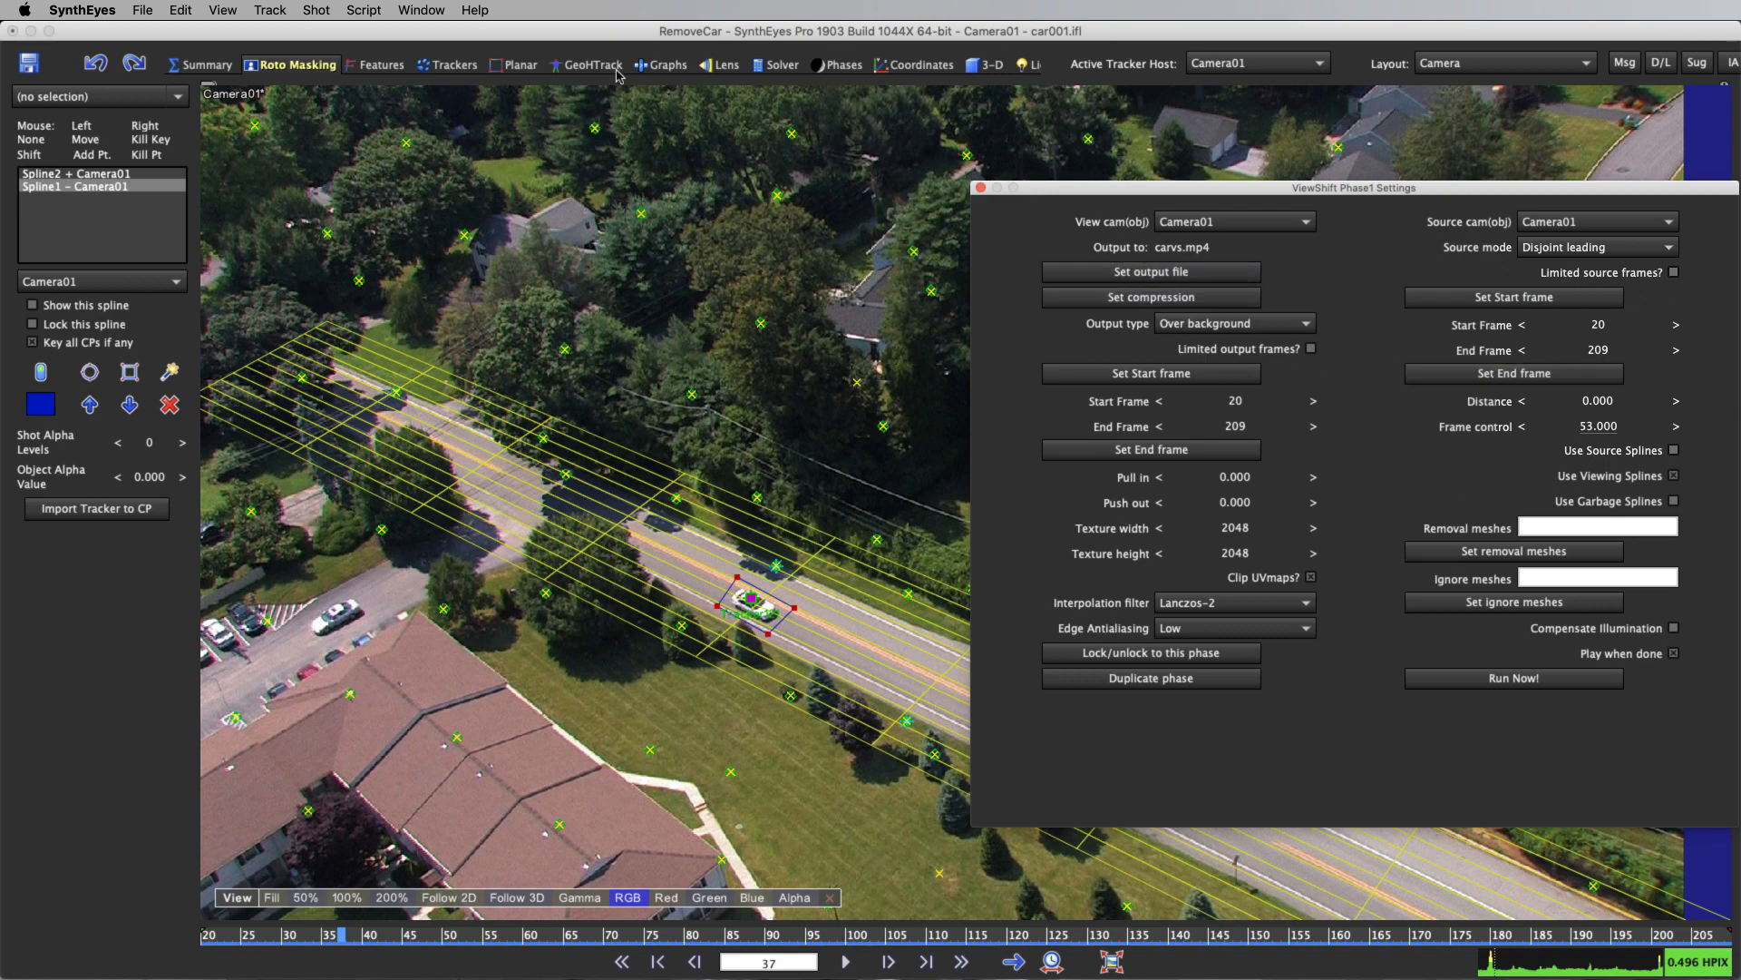
Examine Phase1's full frame curve in the Graph Editor with the ViewShift settings closed, scrubbing to frame 40.
click(661, 65)
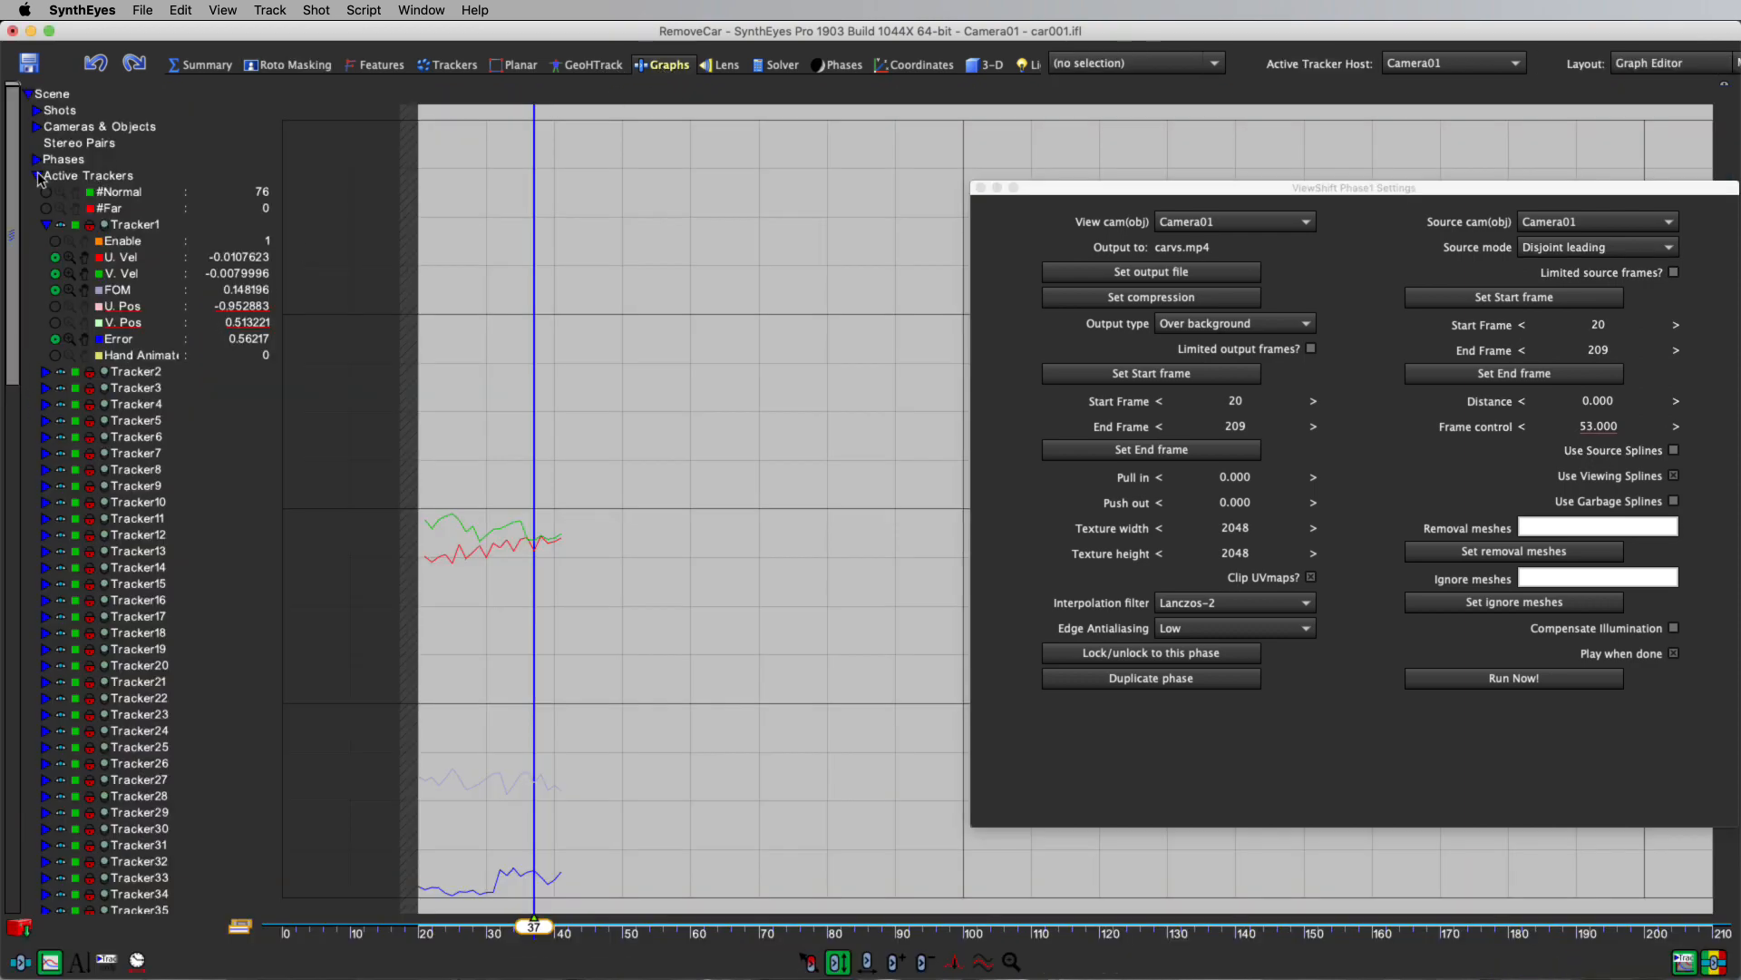
click(37, 175)
click(36, 160)
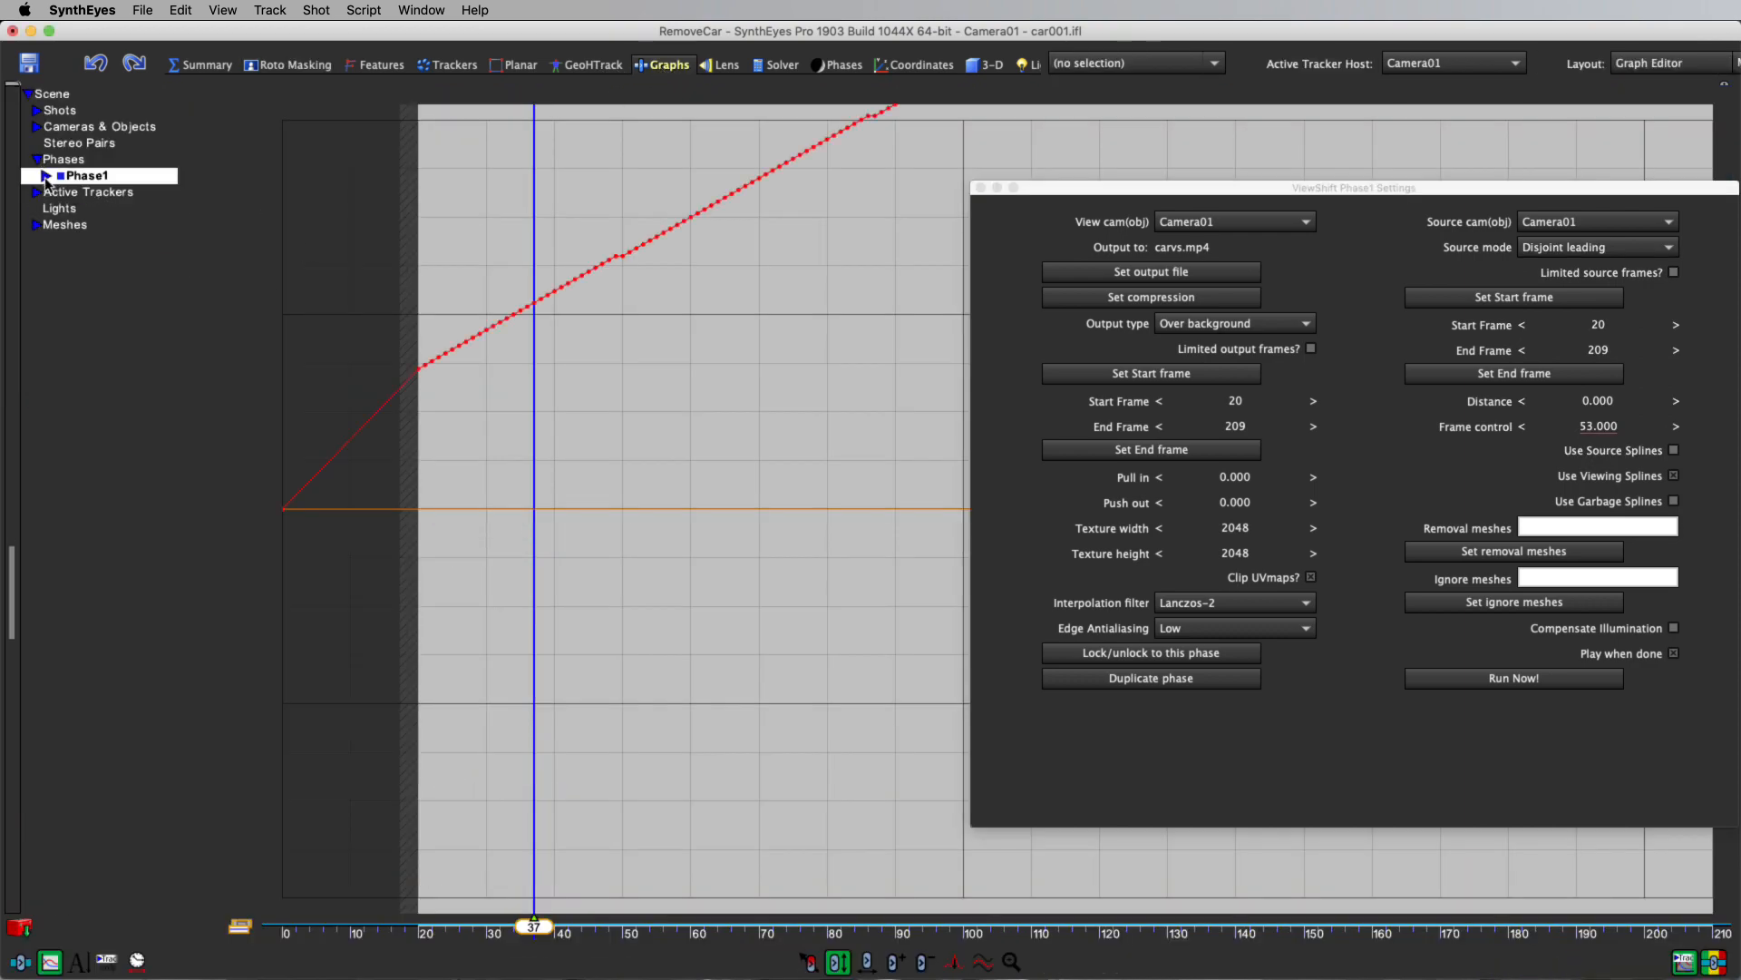
click(46, 176)
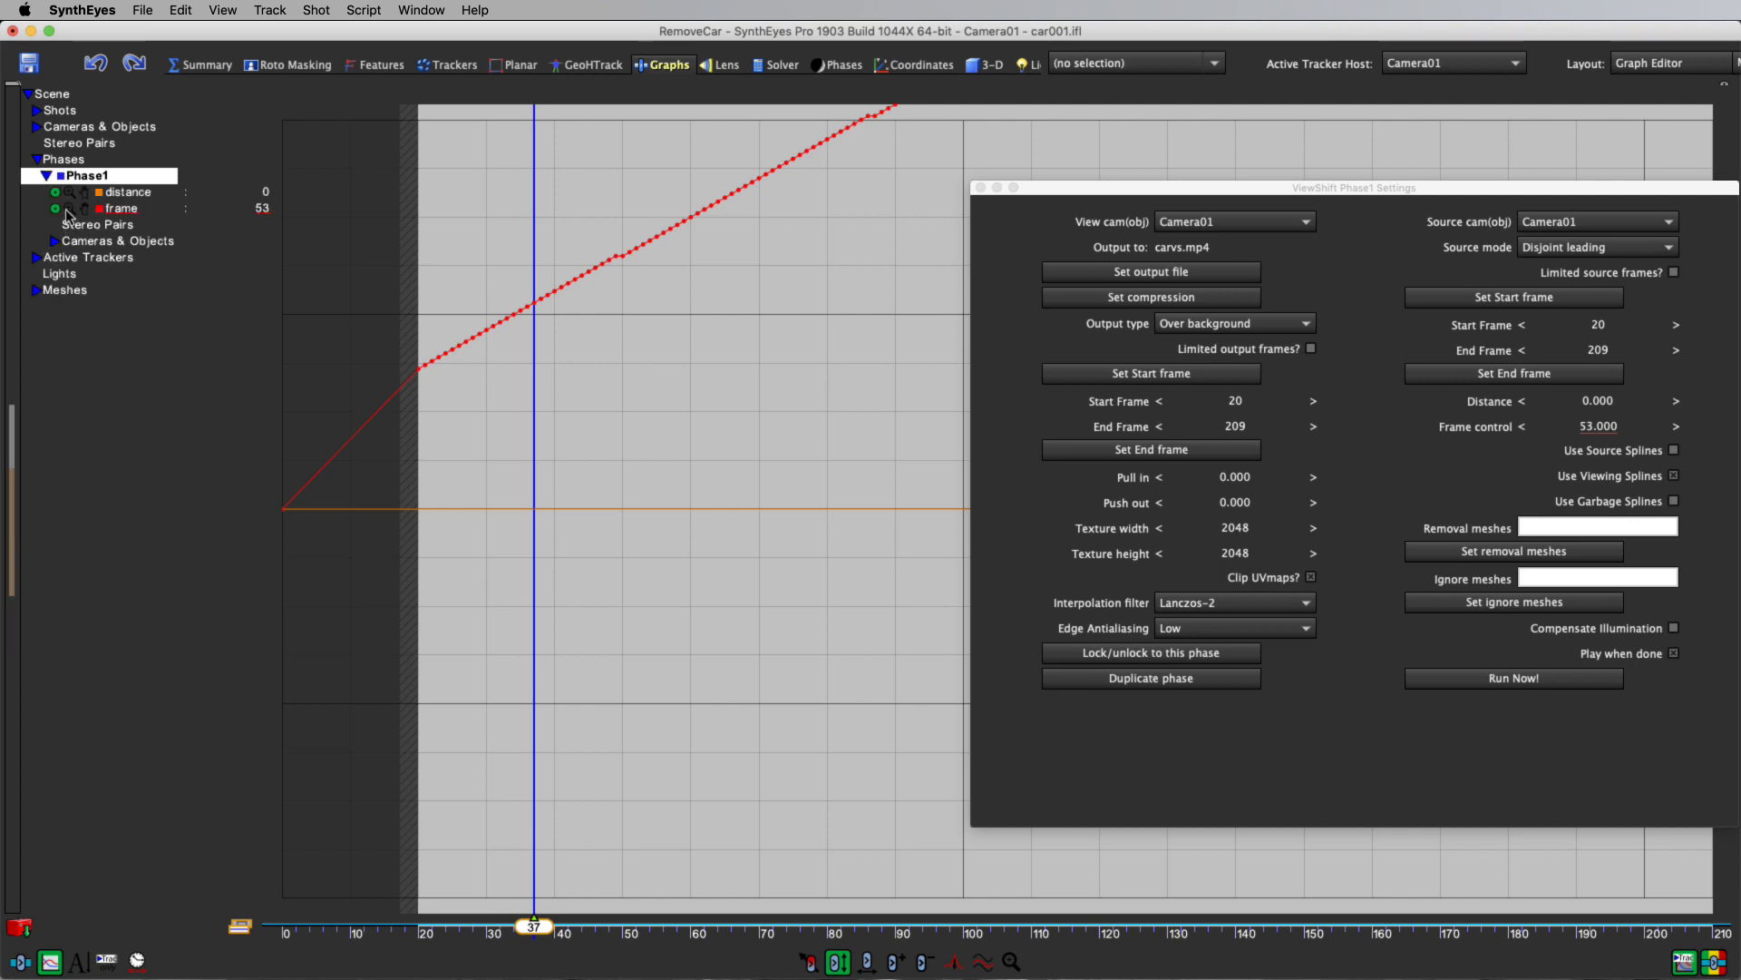
click(69, 208)
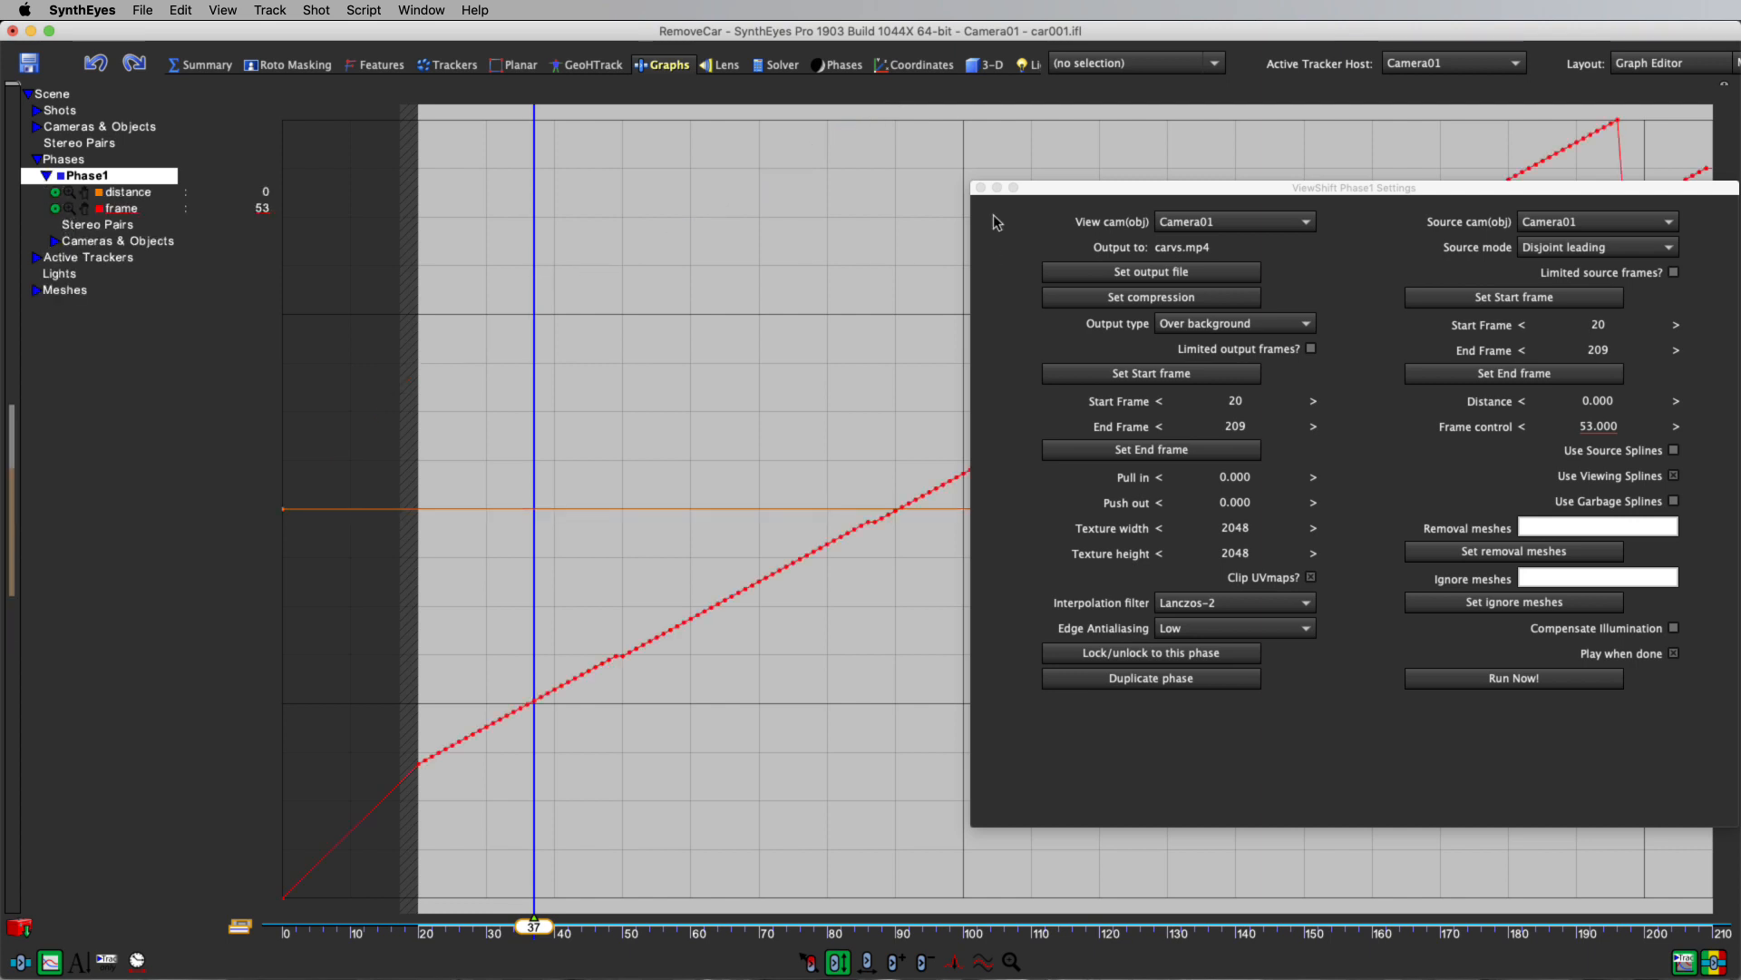
click(981, 188)
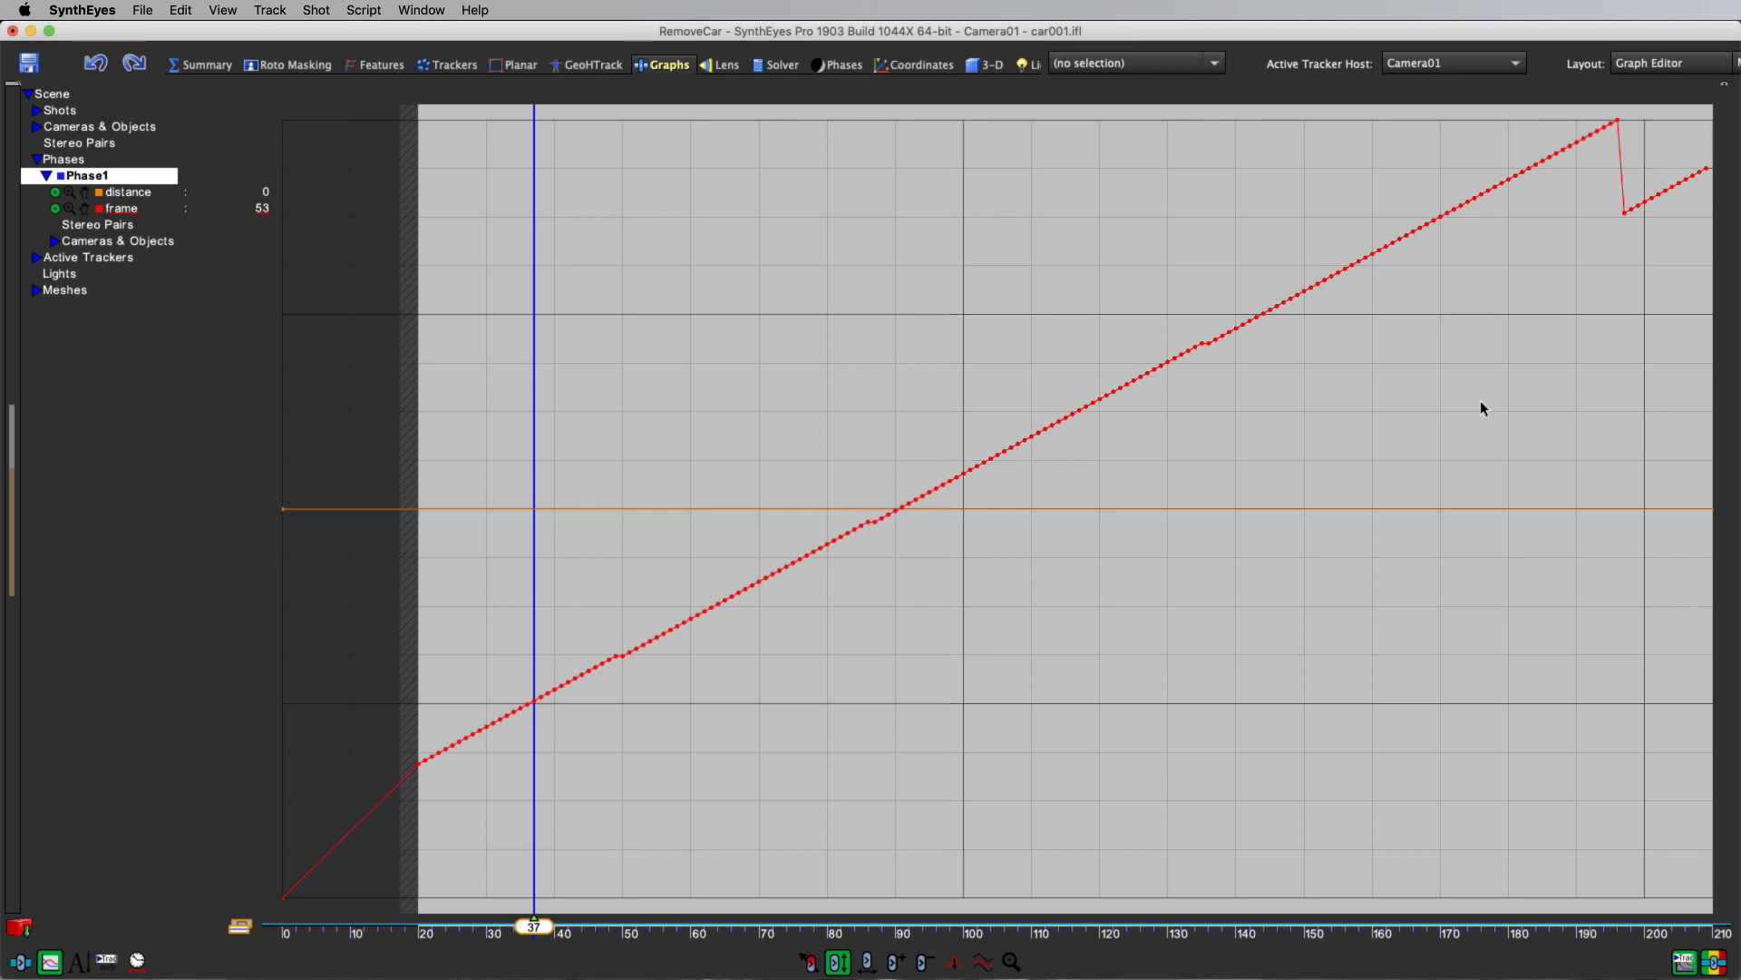
drag(529, 928, 417, 880)
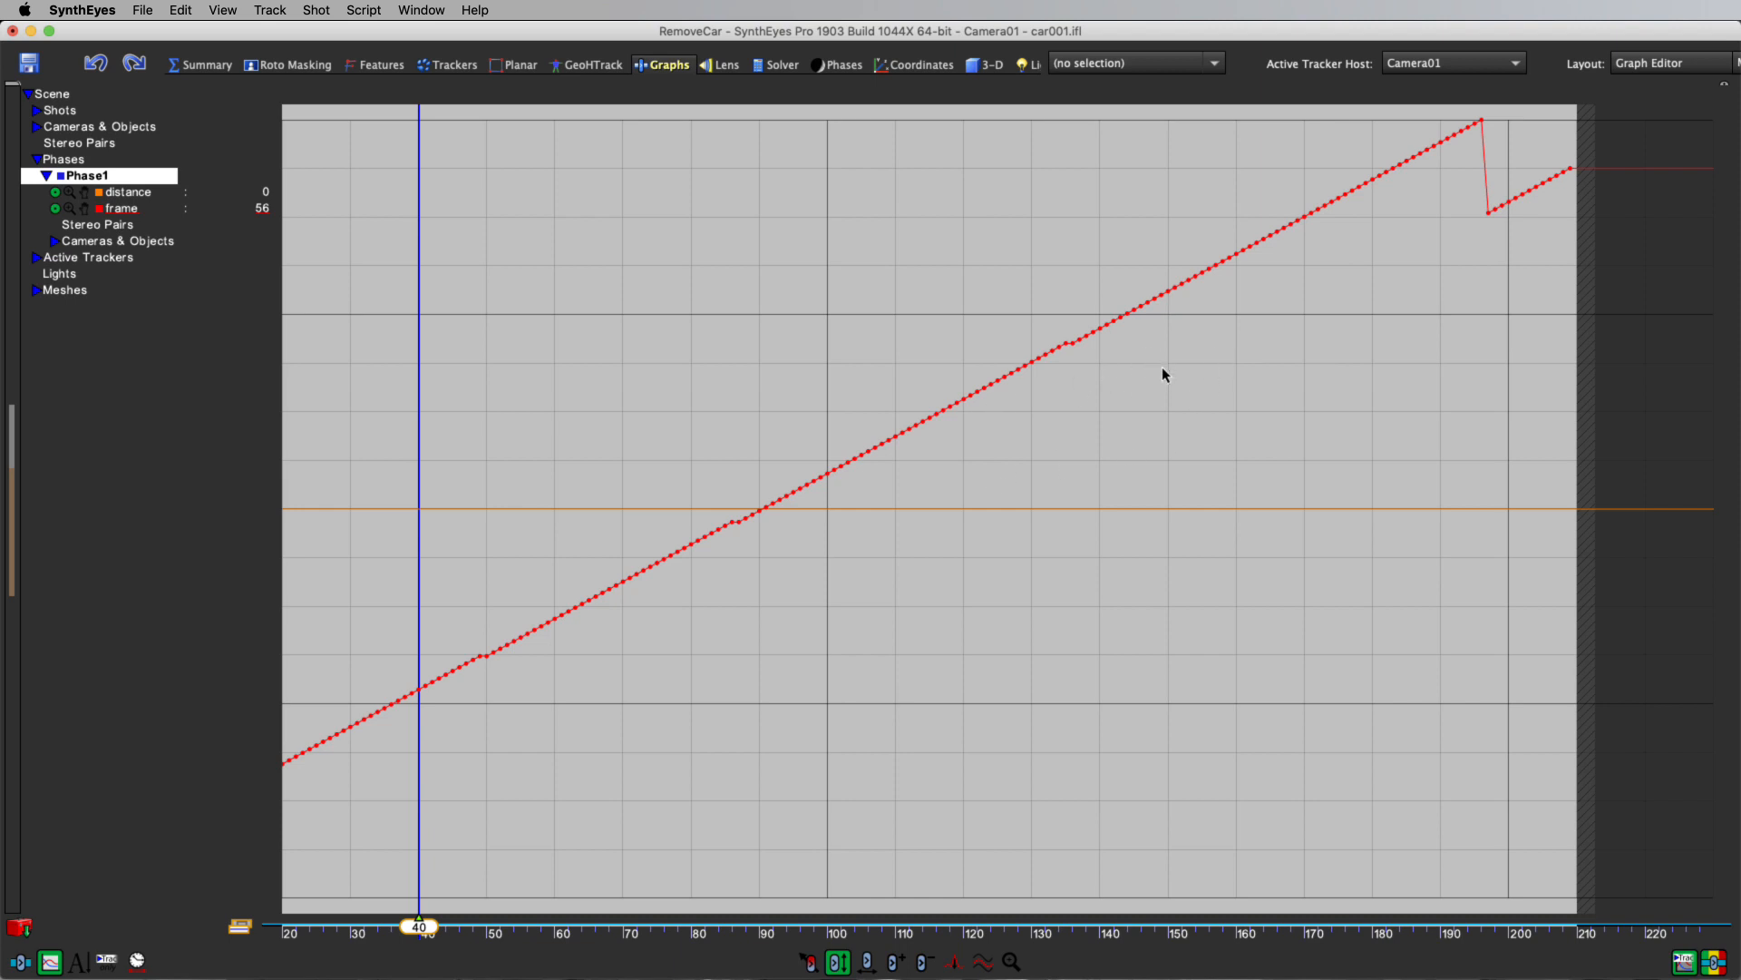
Switch to the Solver room, scrub the rendered movie to the 6-second mark to inspect the replacement patch edges, and close the movie.
click(782, 66)
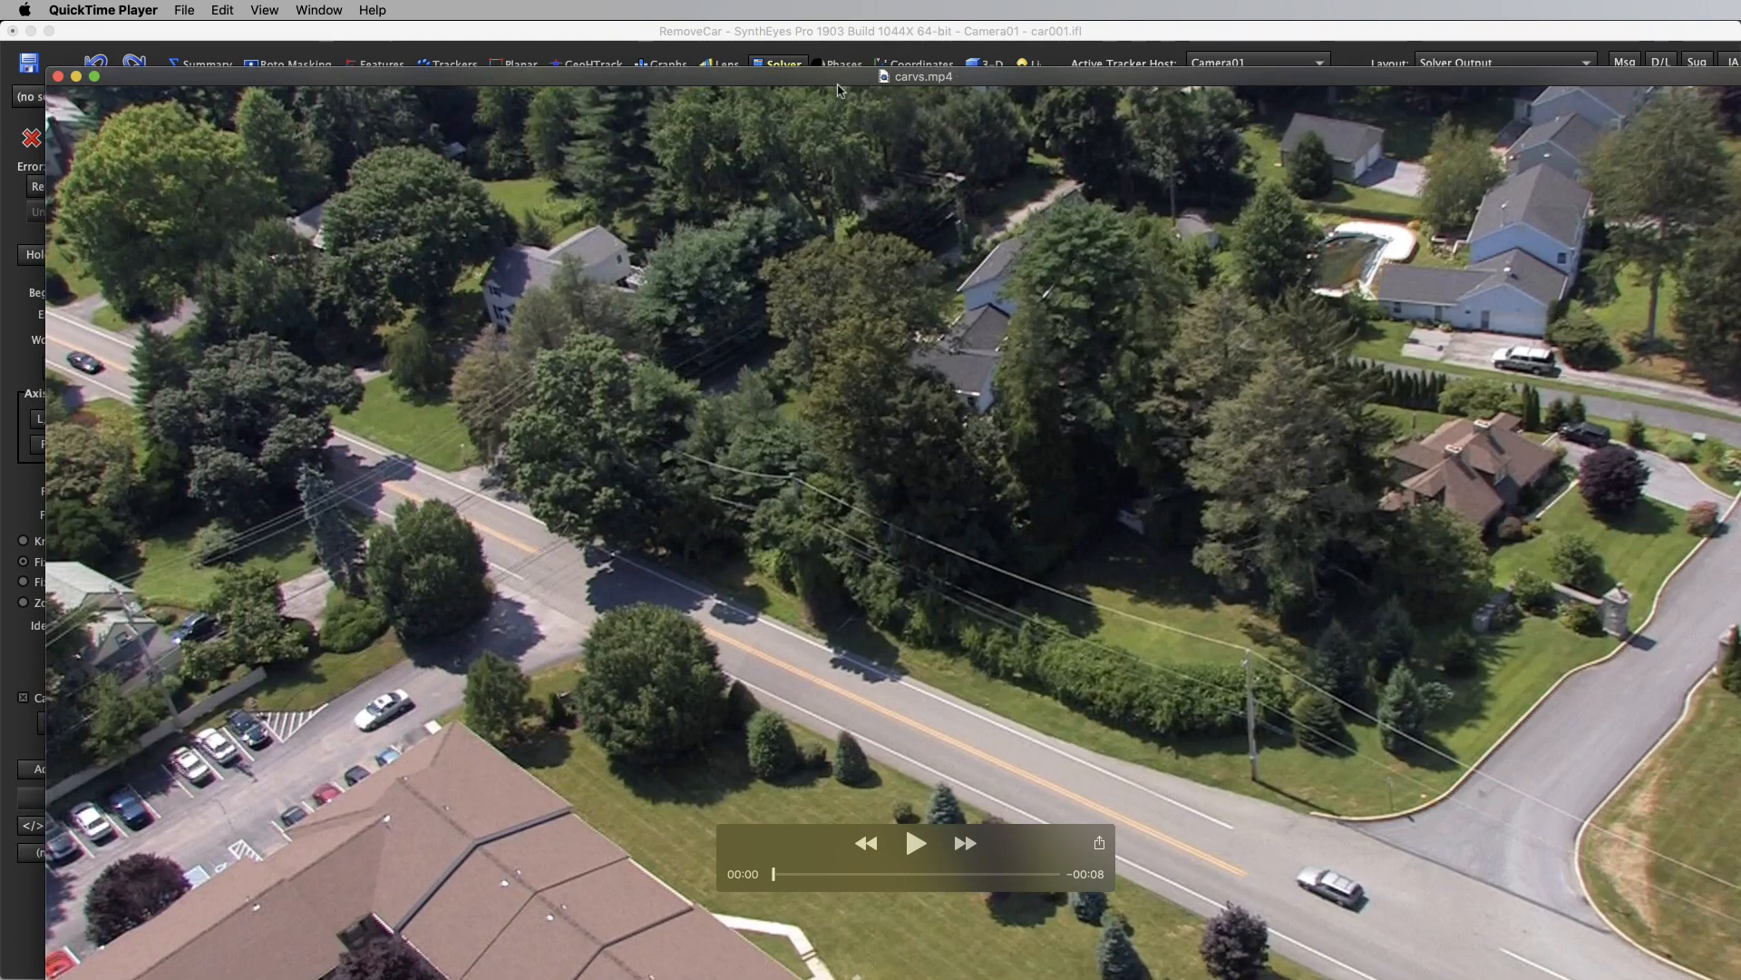
drag(839, 91, 841, 47)
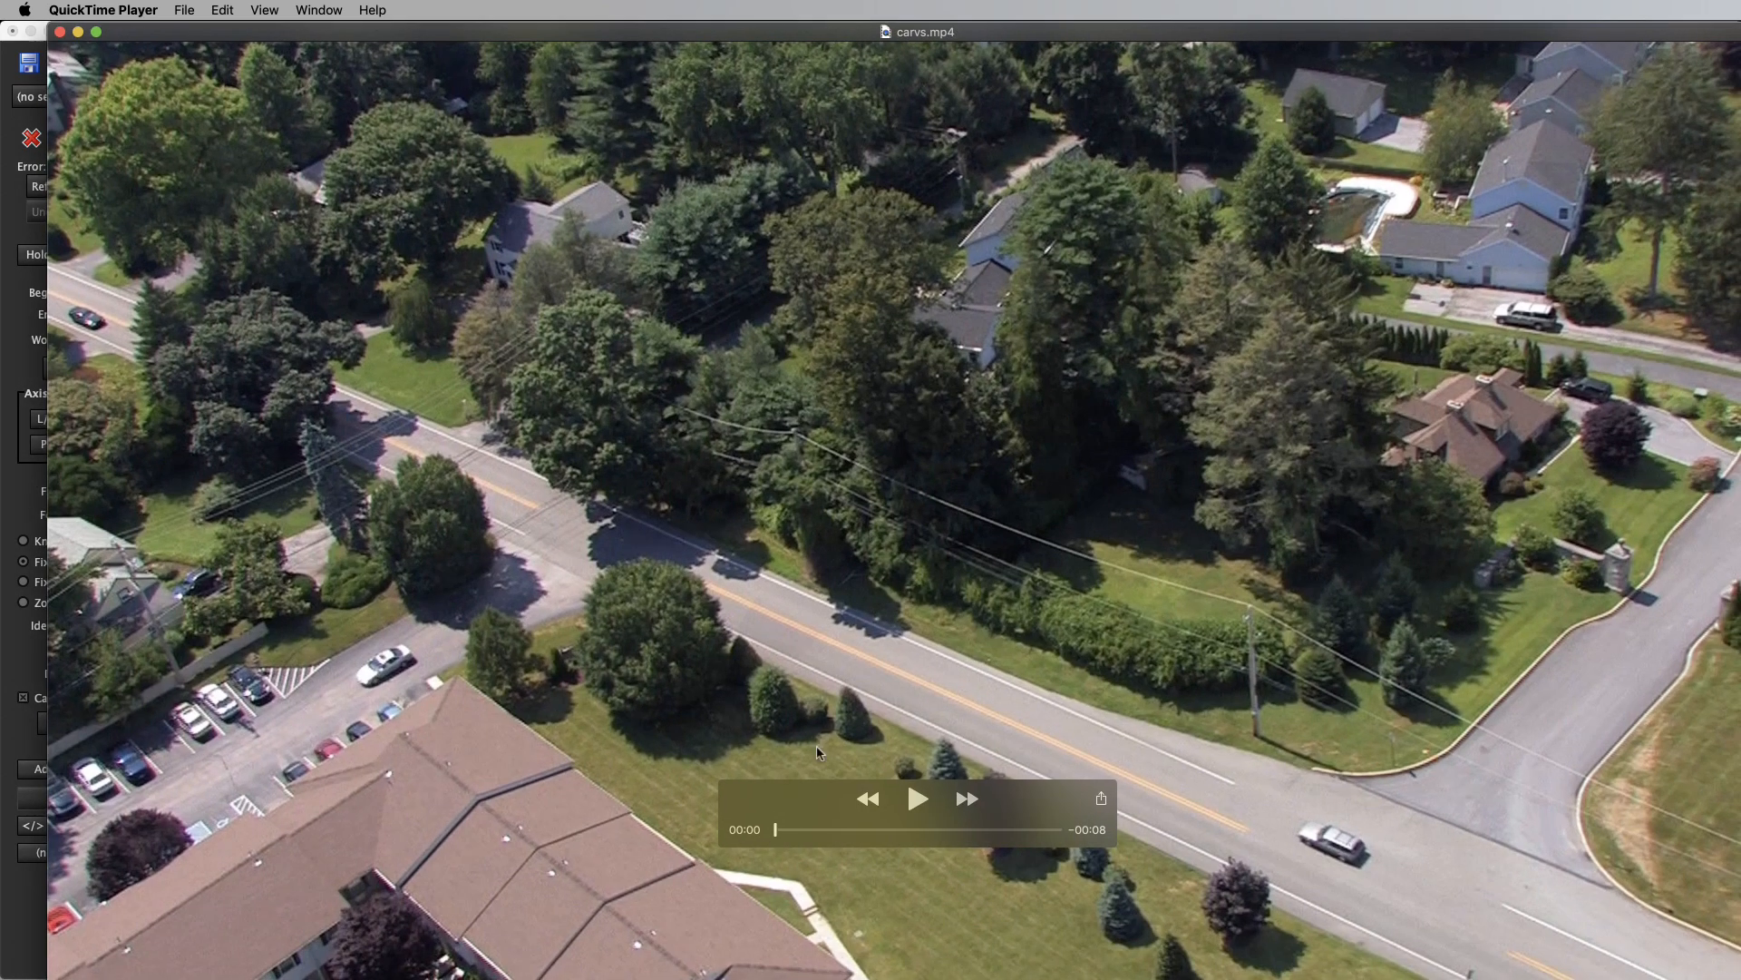
drag(777, 829, 811, 836)
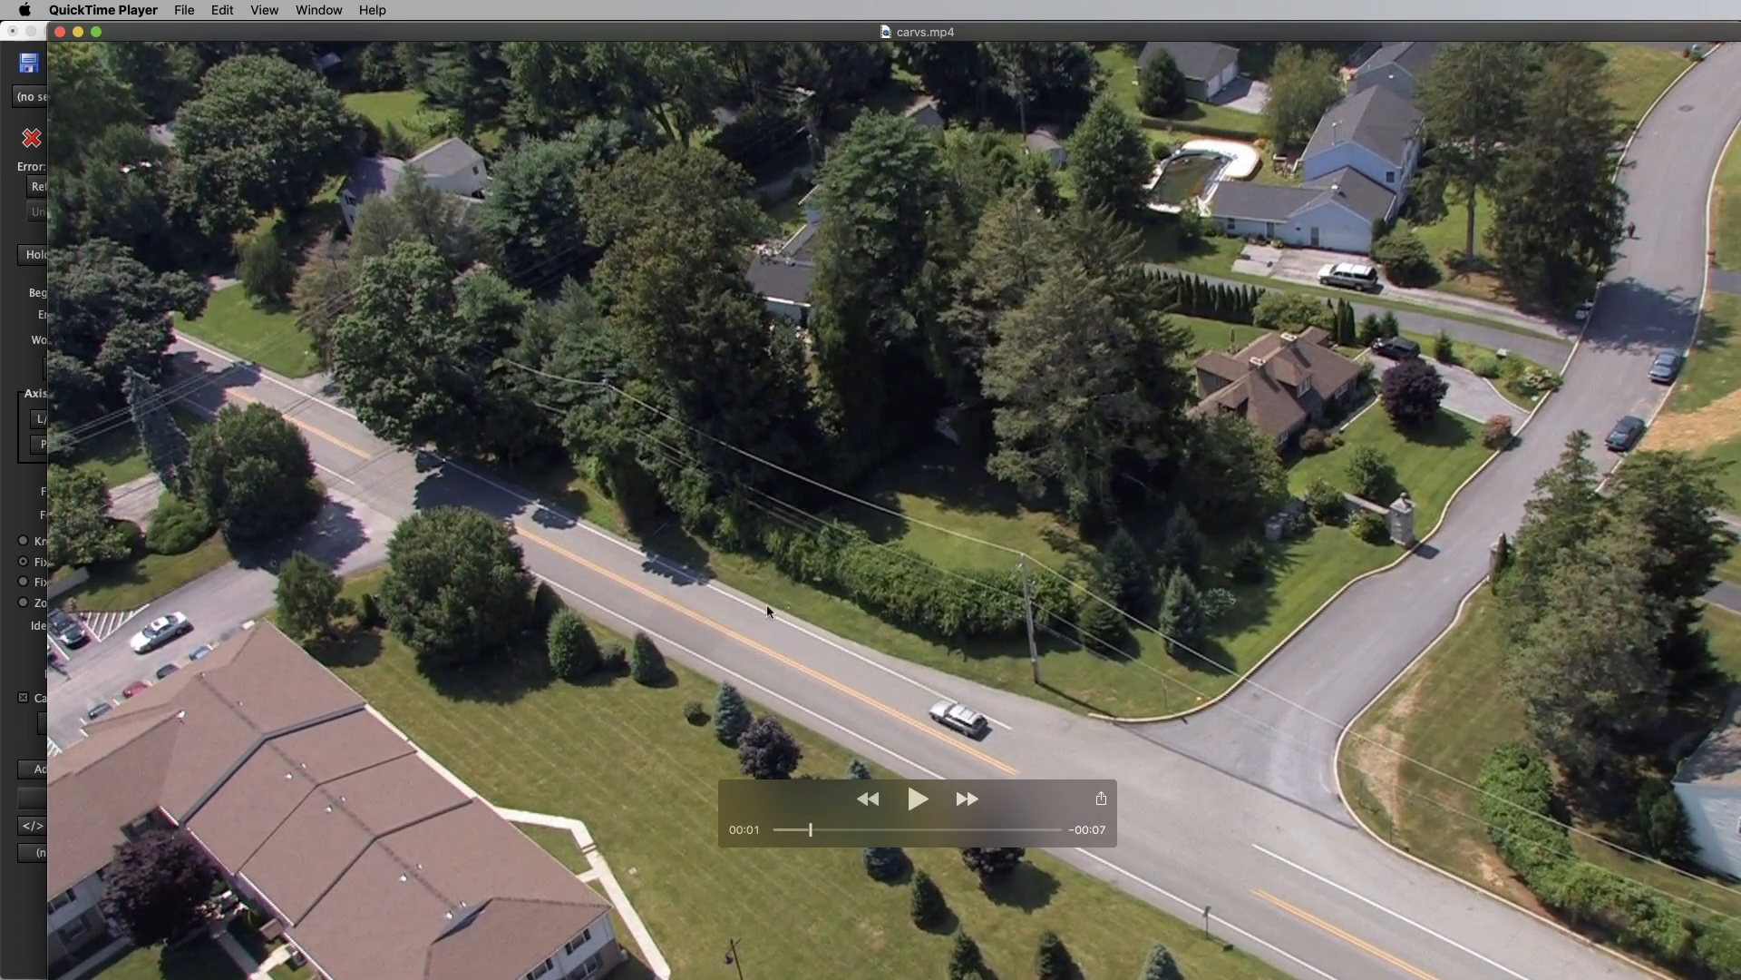
click(809, 832)
drag(810, 835, 1006, 834)
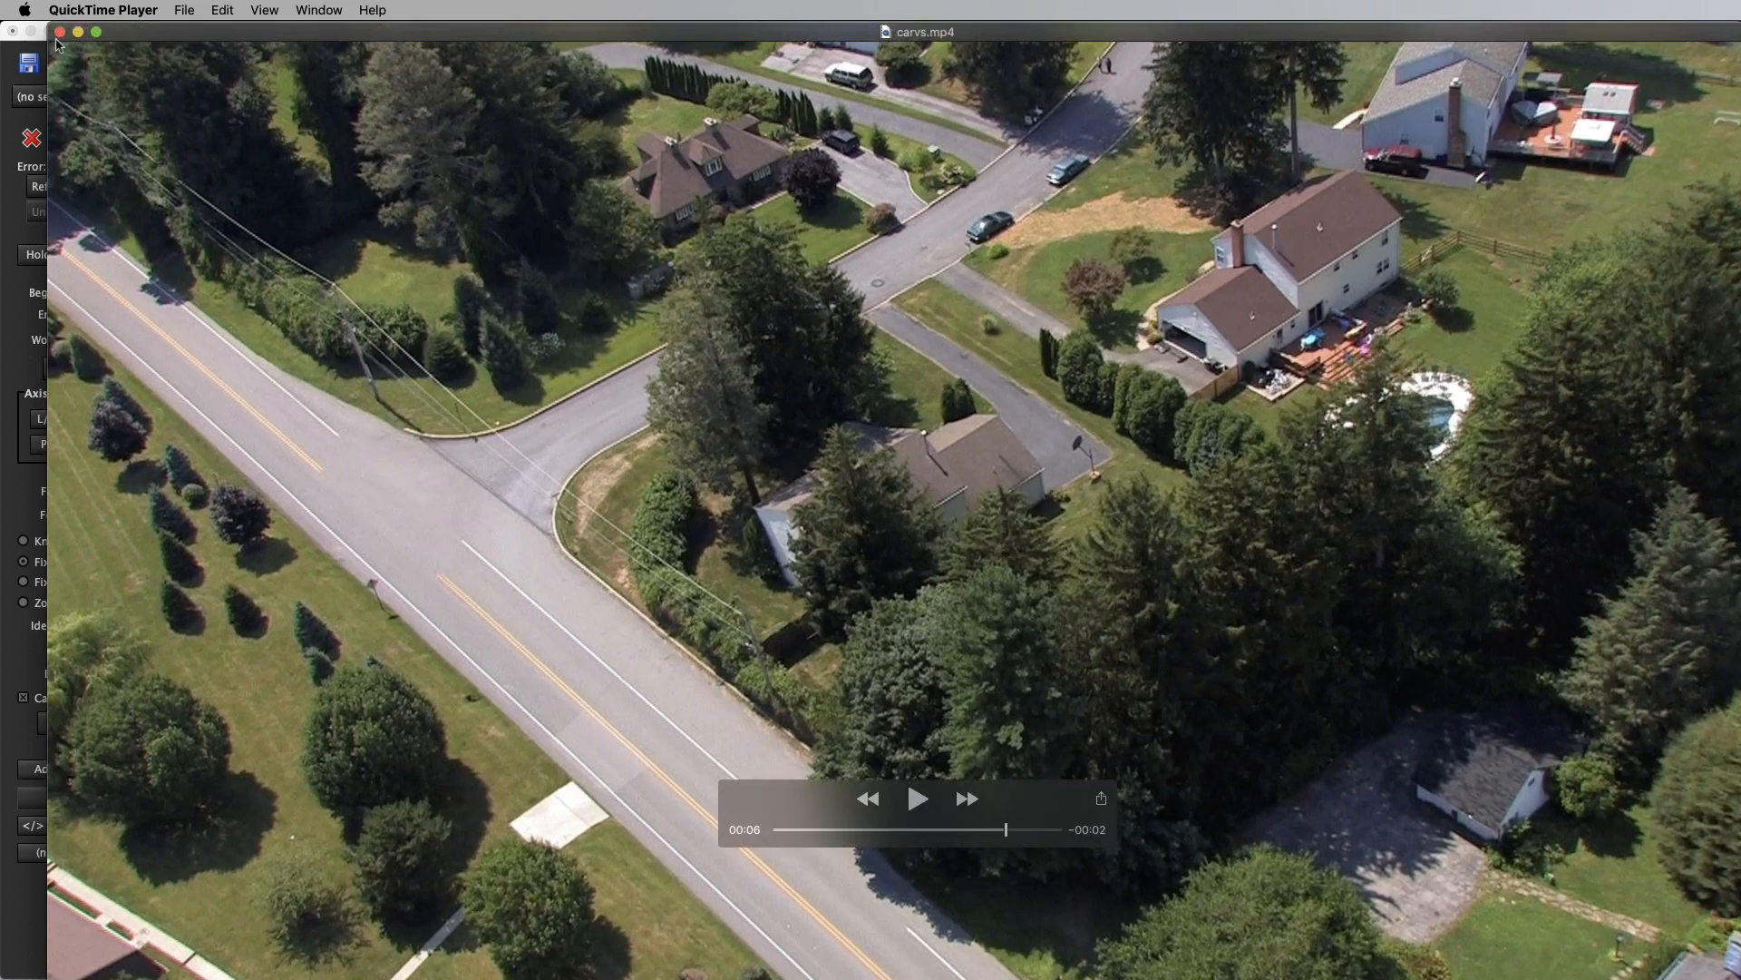
drag(57, 34, 64, 34)
click(67, 32)
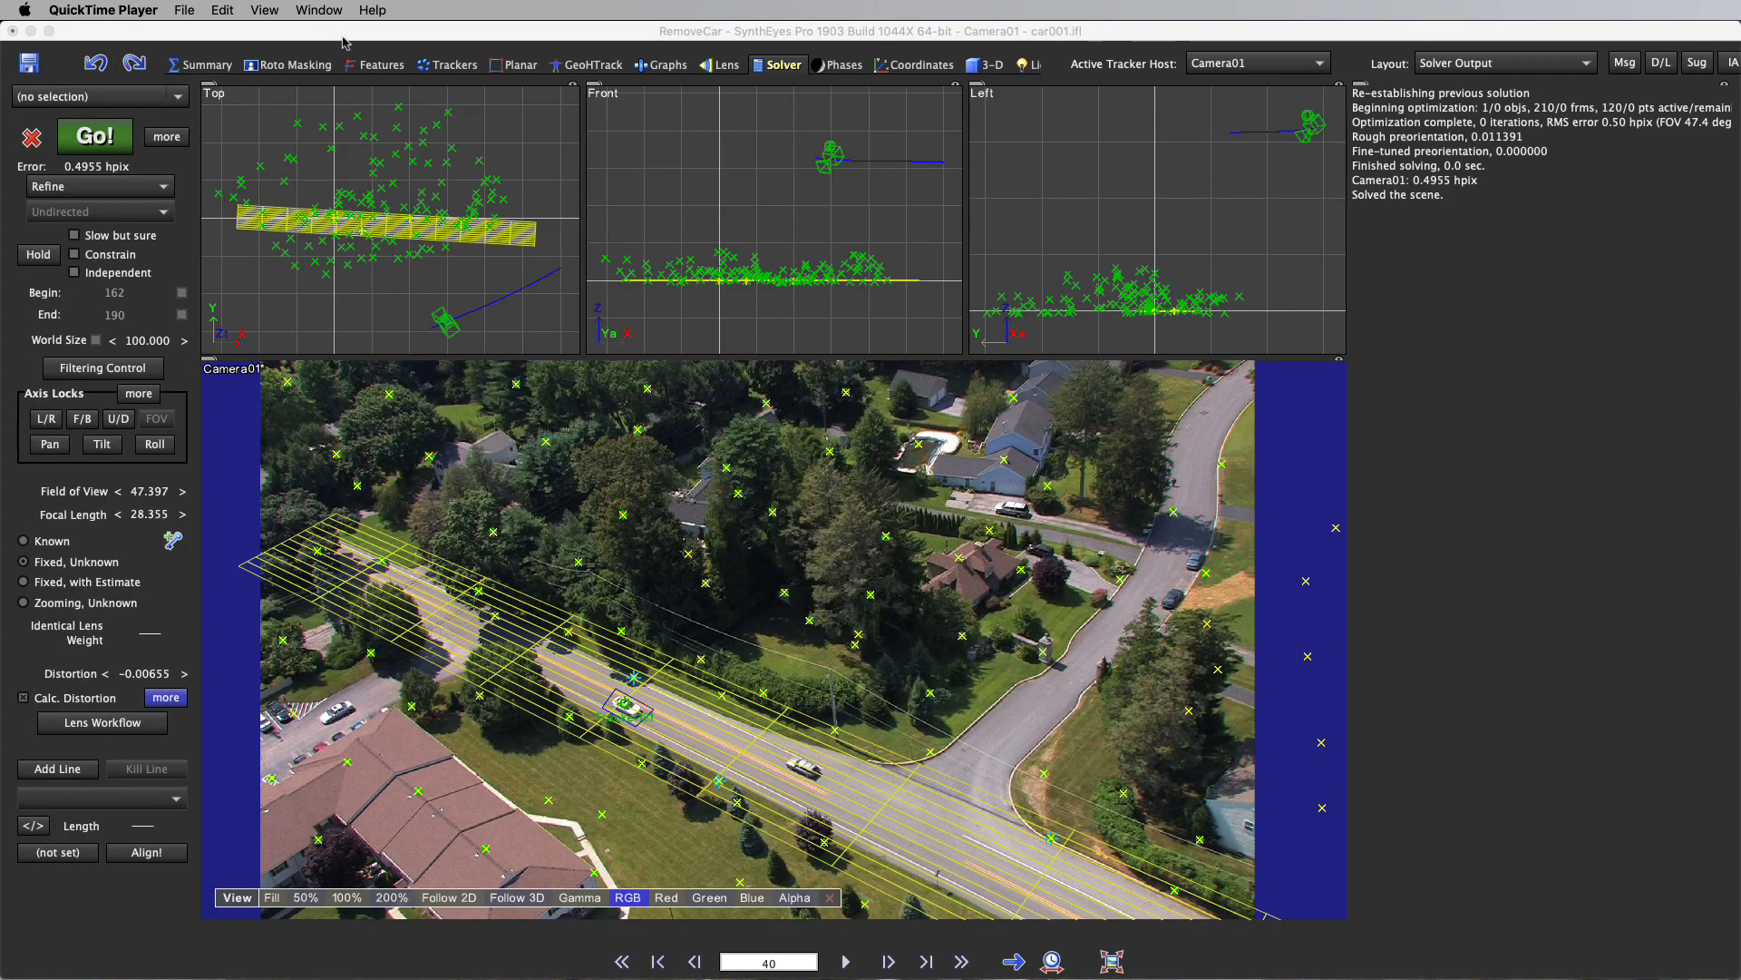
In the ViewShift settings, set edge antialiasing to Mid and Pull in to 3, and run ViewShift.
click(316, 10)
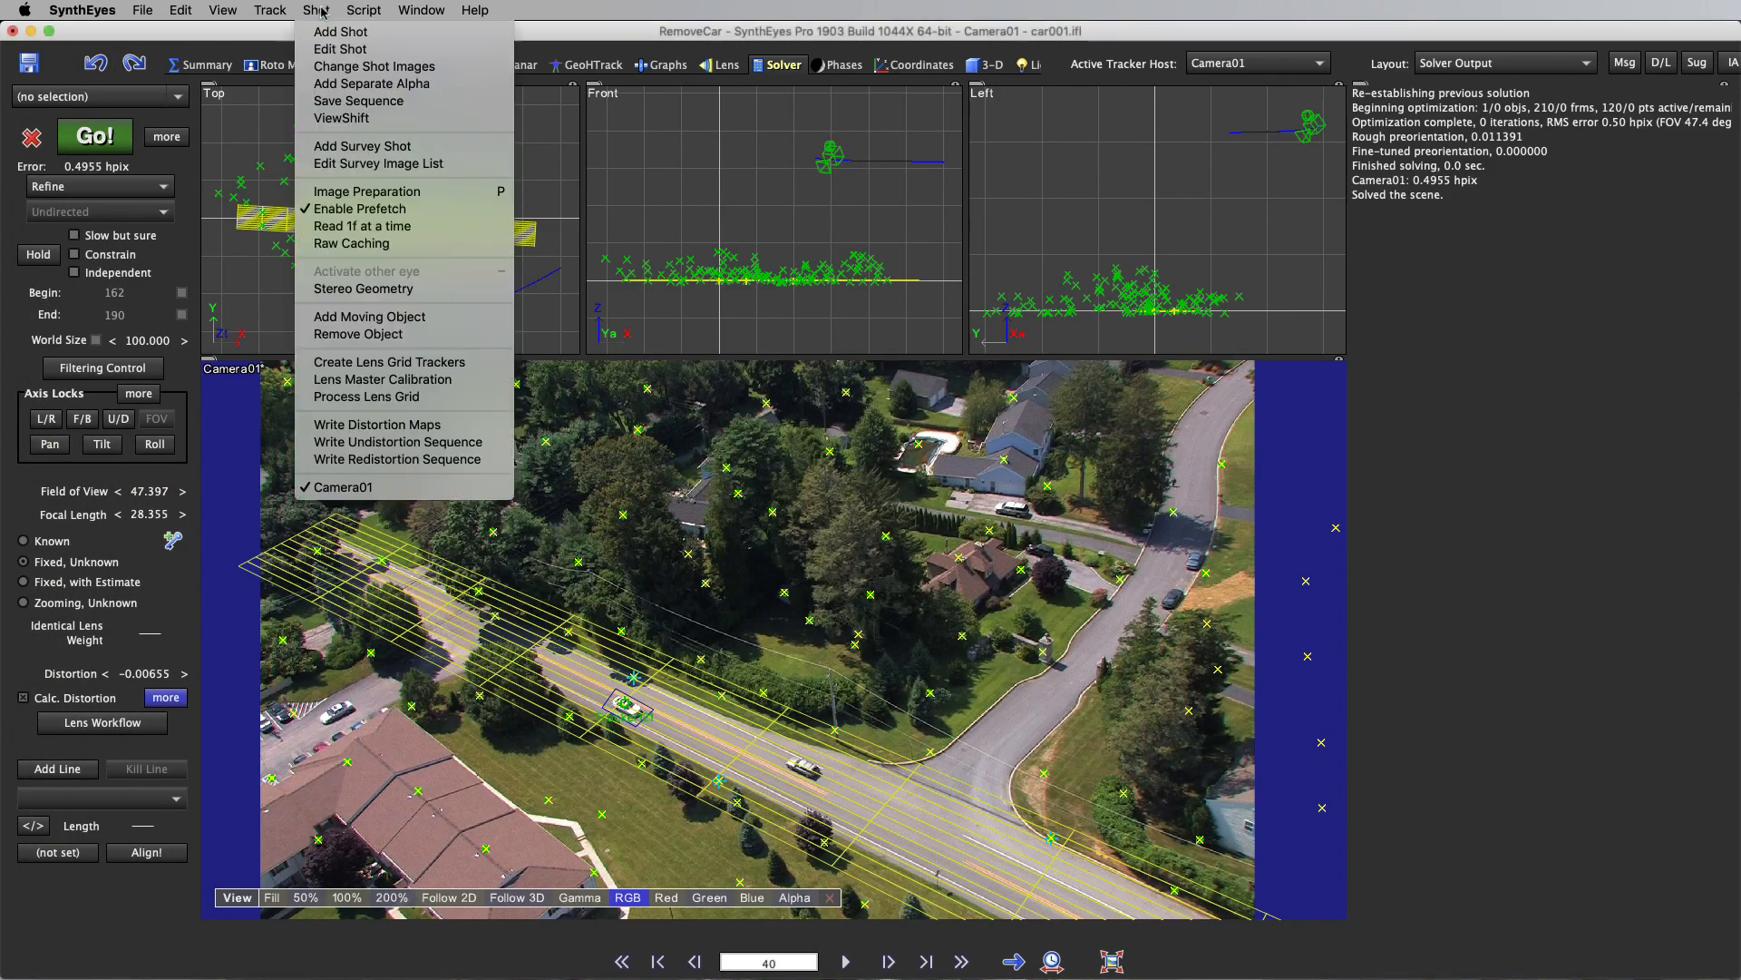
click(359, 120)
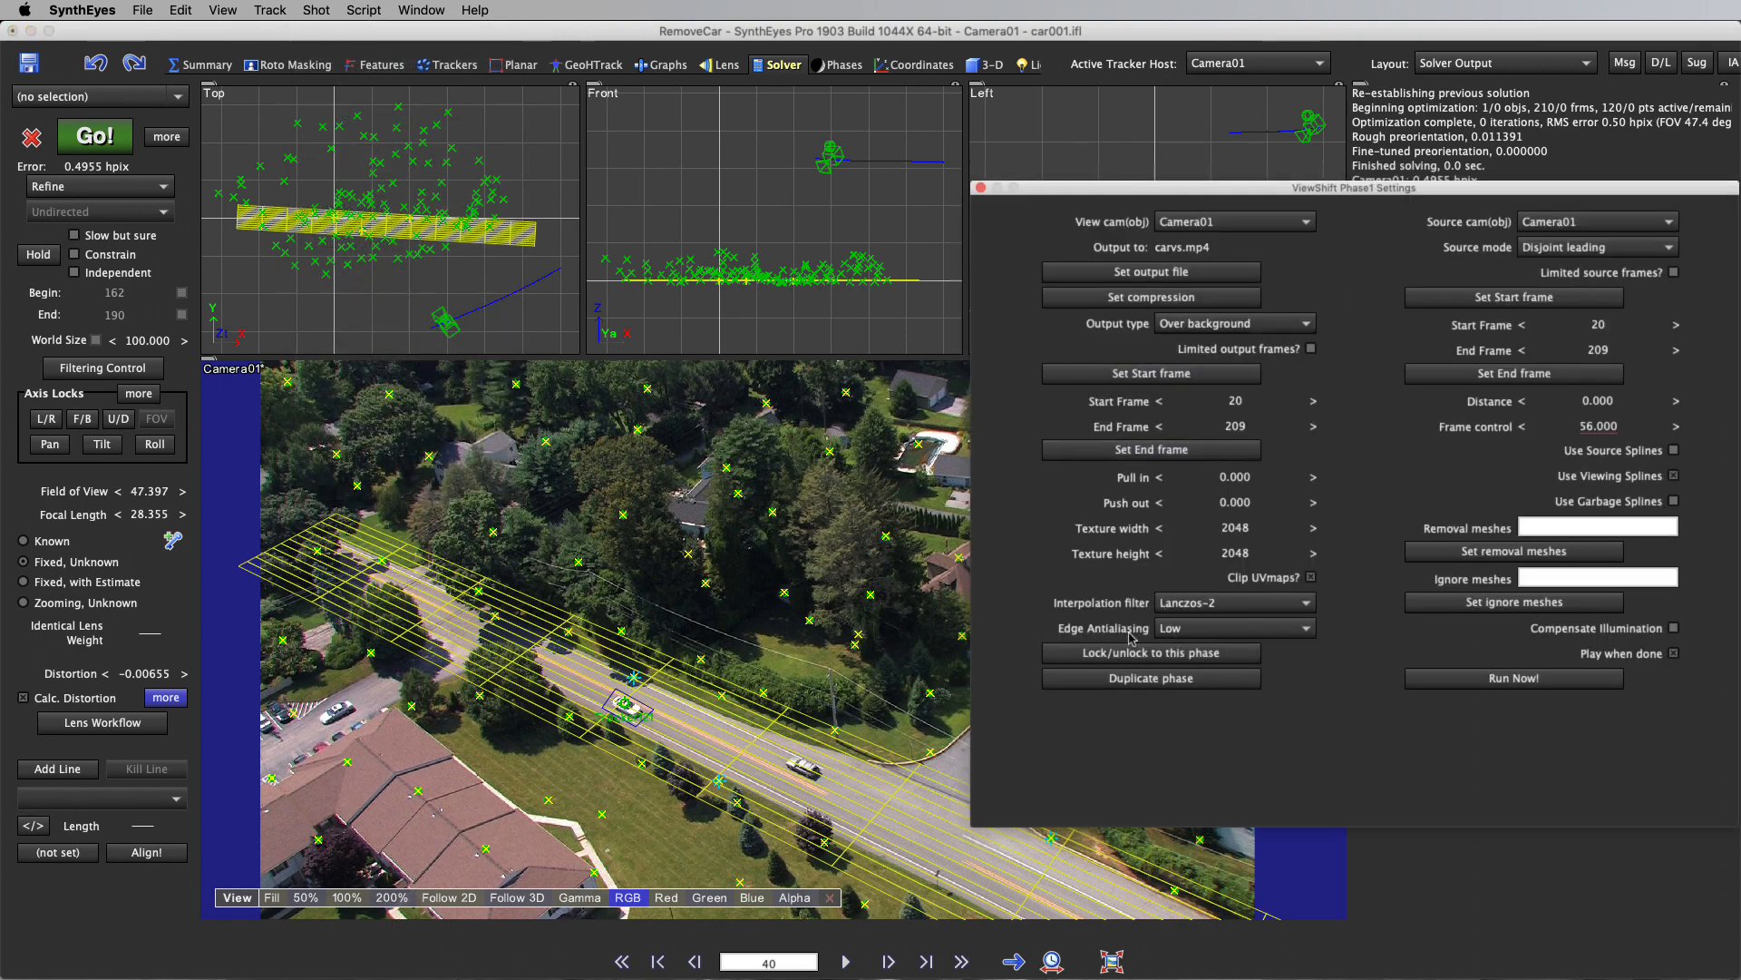
click(1208, 638)
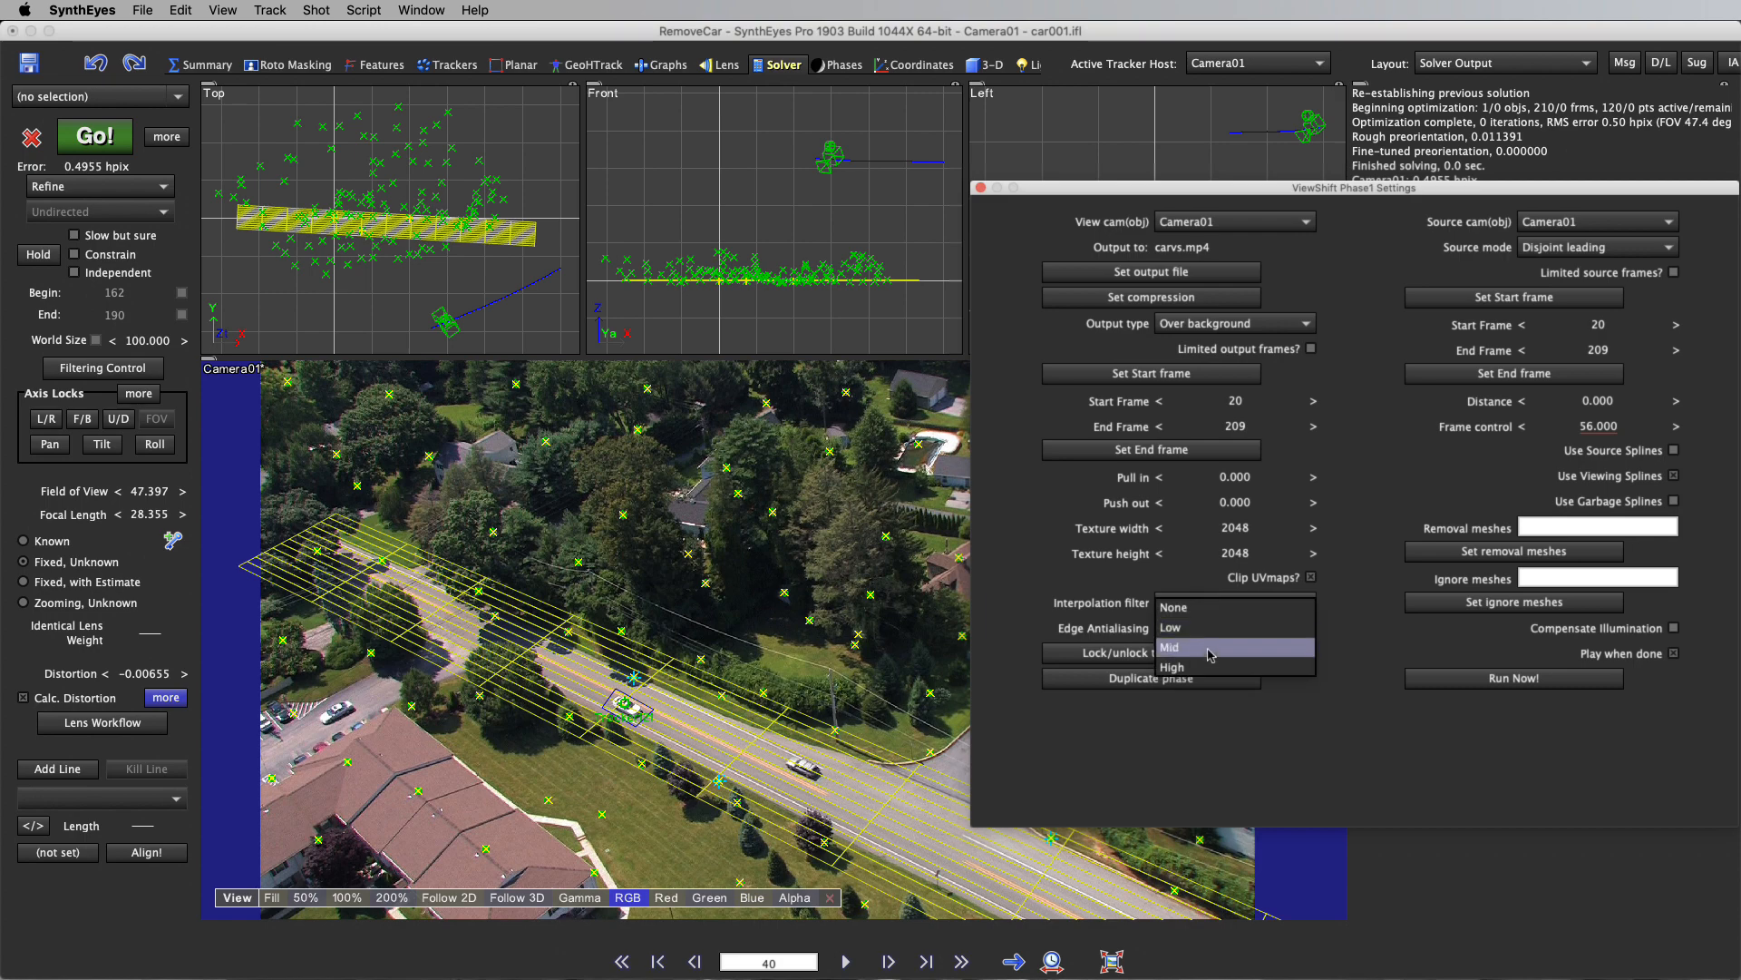
click(1210, 651)
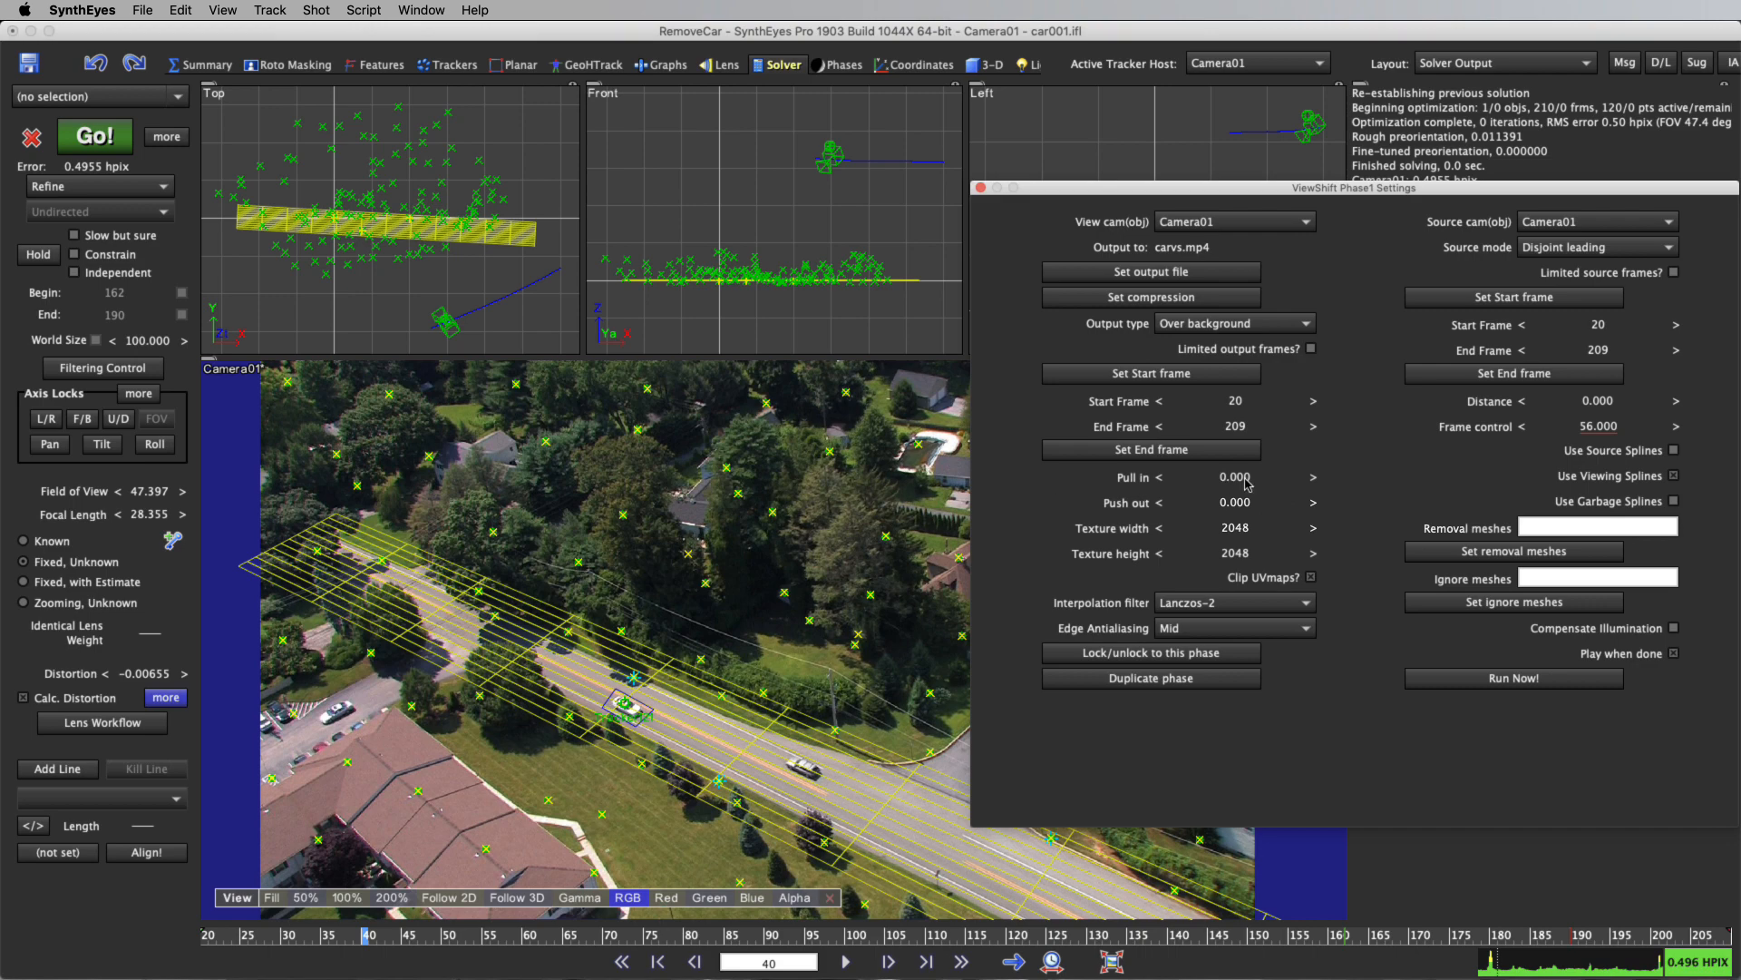
drag(1236, 477, 1253, 478)
click(1502, 687)
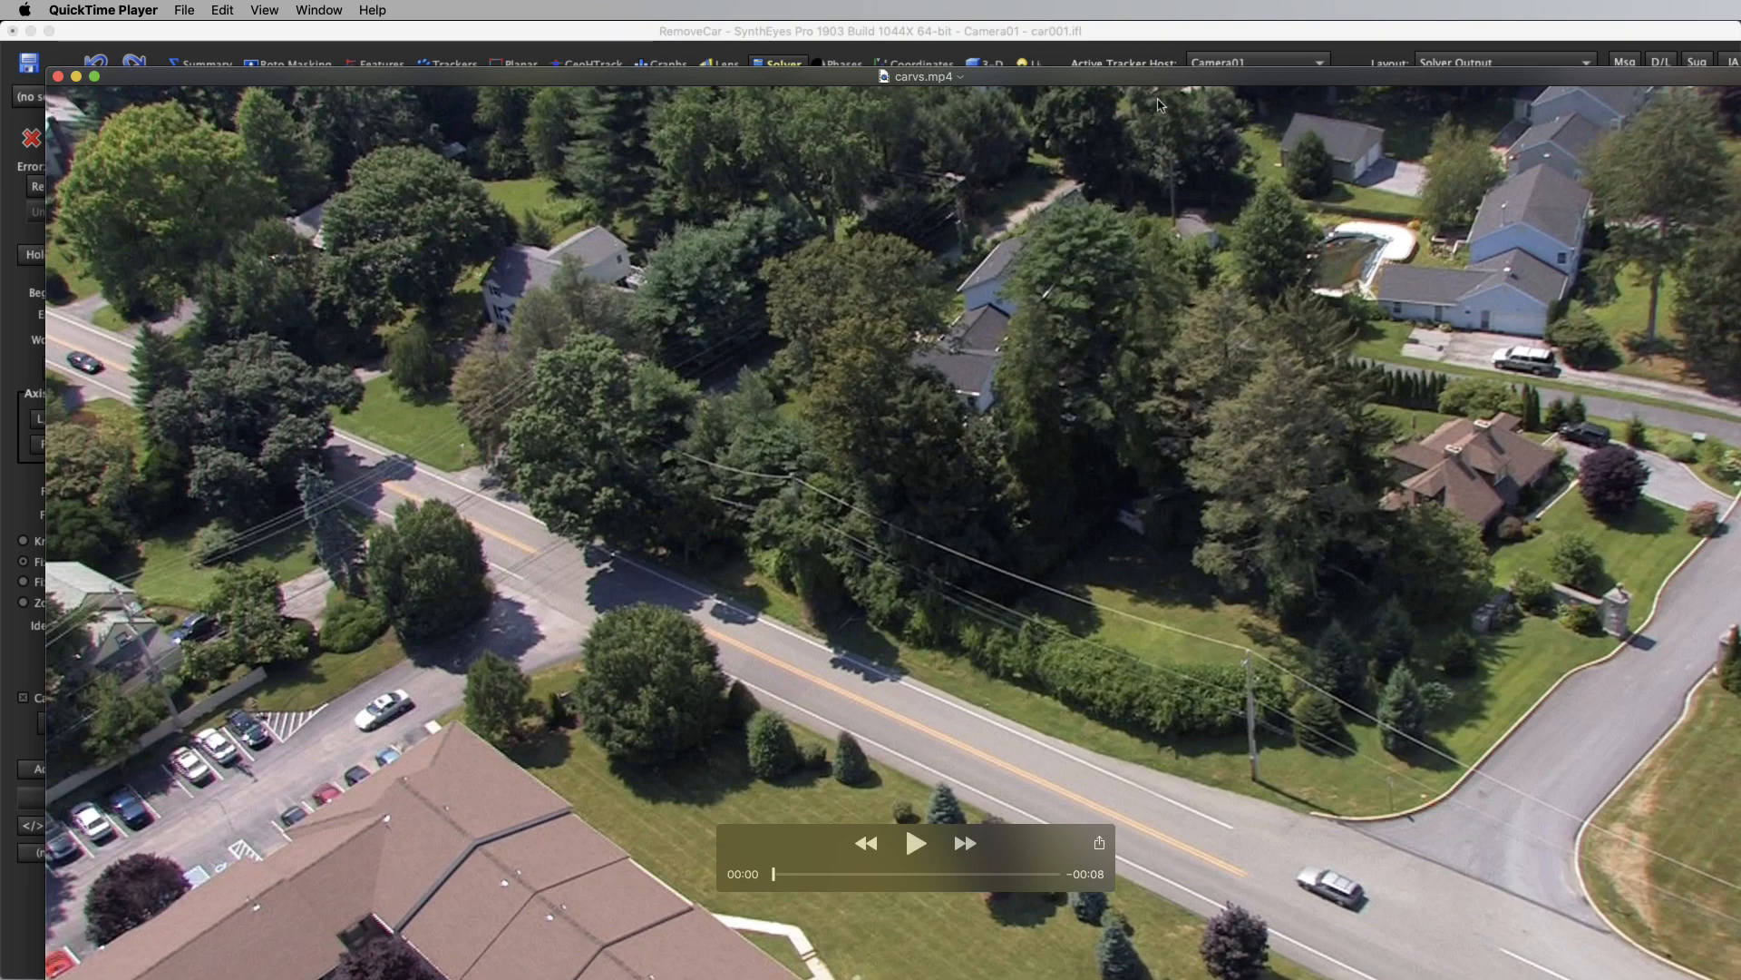
Scrub the new render to 6 seconds and back to 4 to inspect the blended patch, then close it and reopen the ViewShift settings.
drag(1166, 80, 1148, 16)
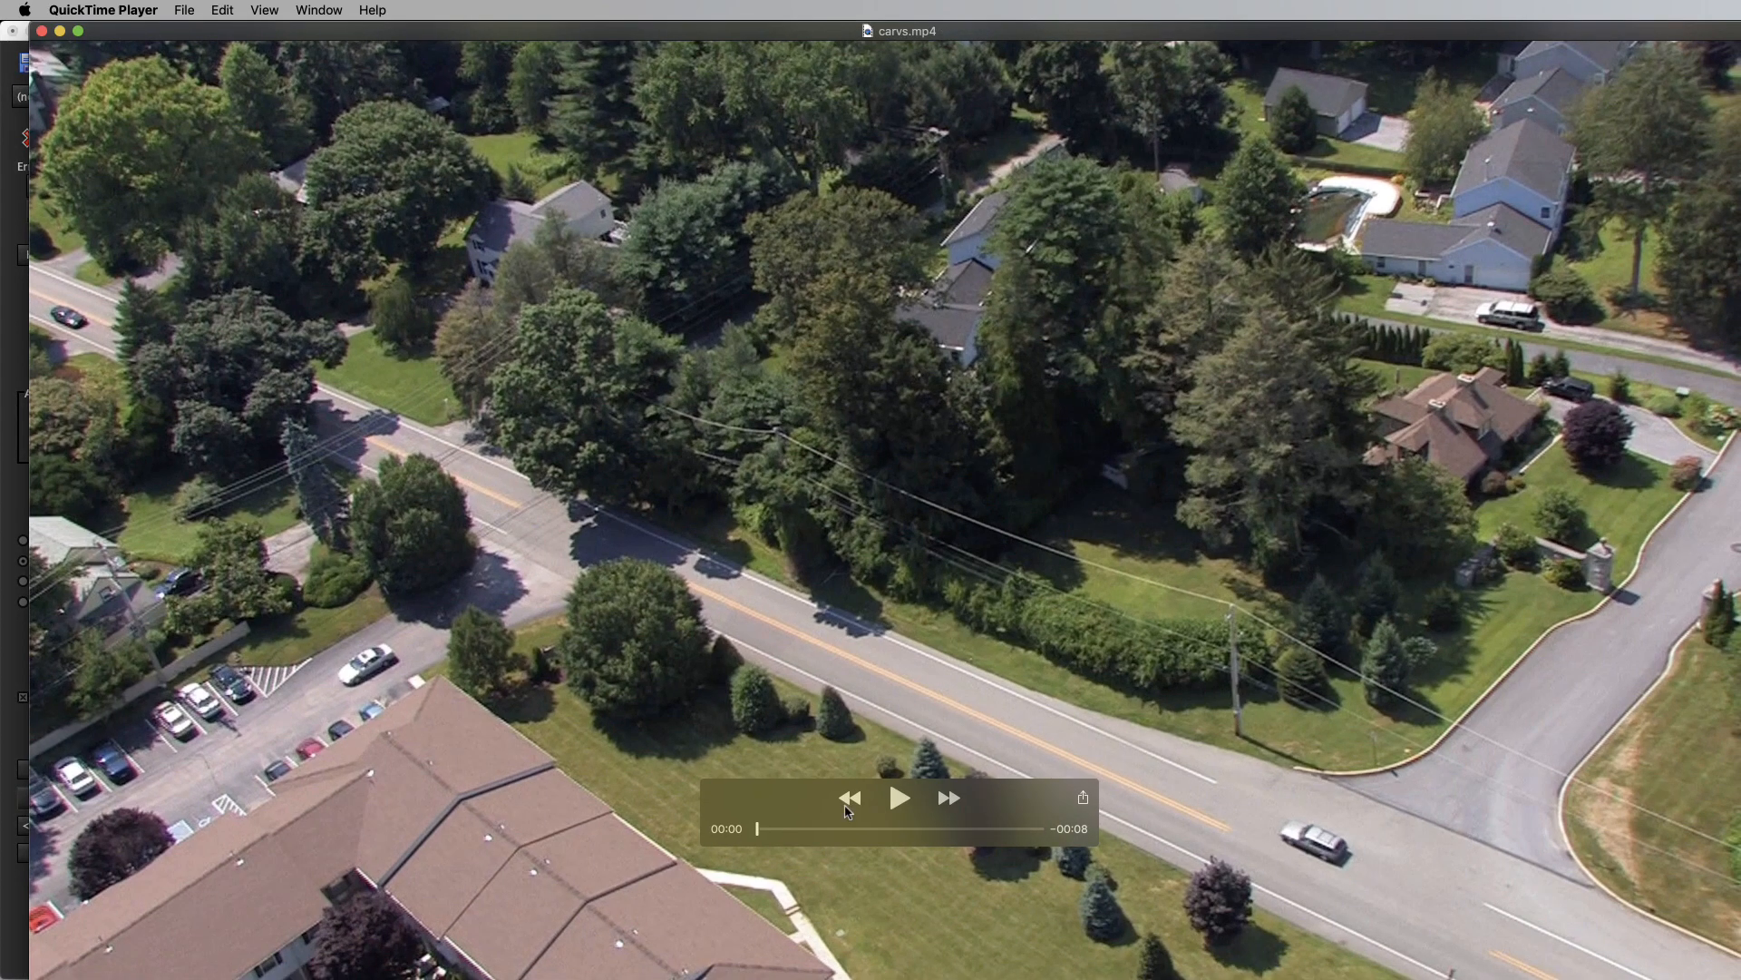
drag(757, 828, 948, 860)
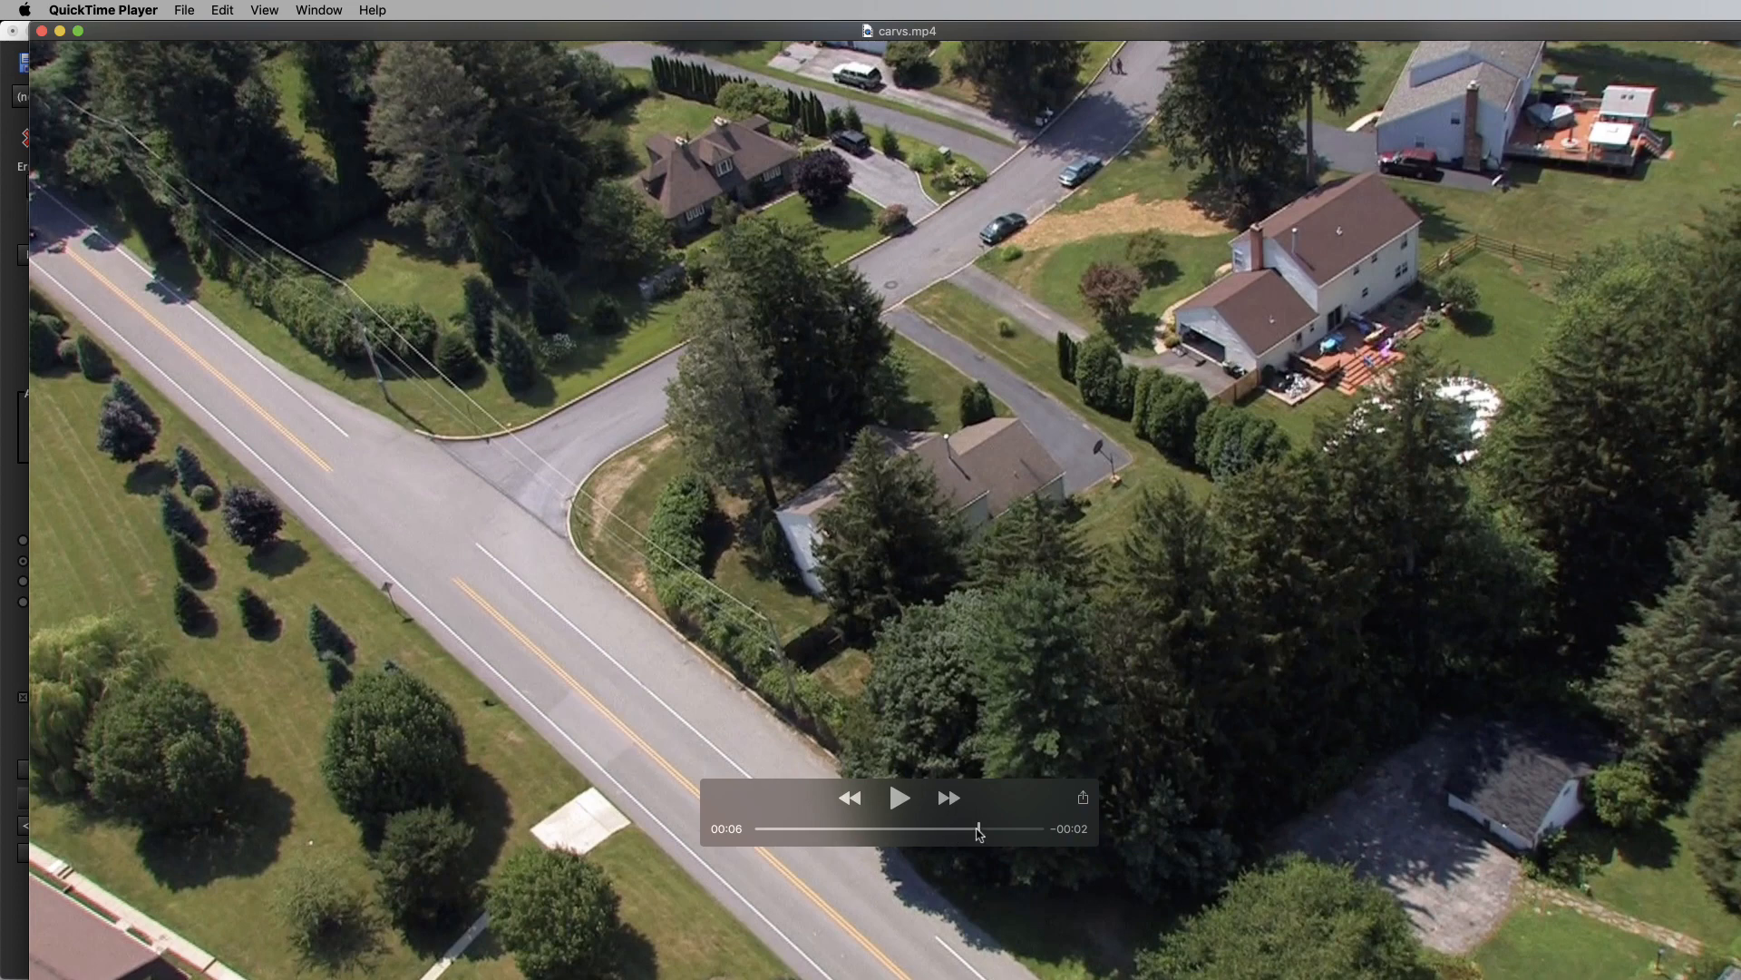
mouse_move(979, 833)
mouse_down()
mouse_move(1023, 852)
mouse_move(988, 849)
mouse_up()
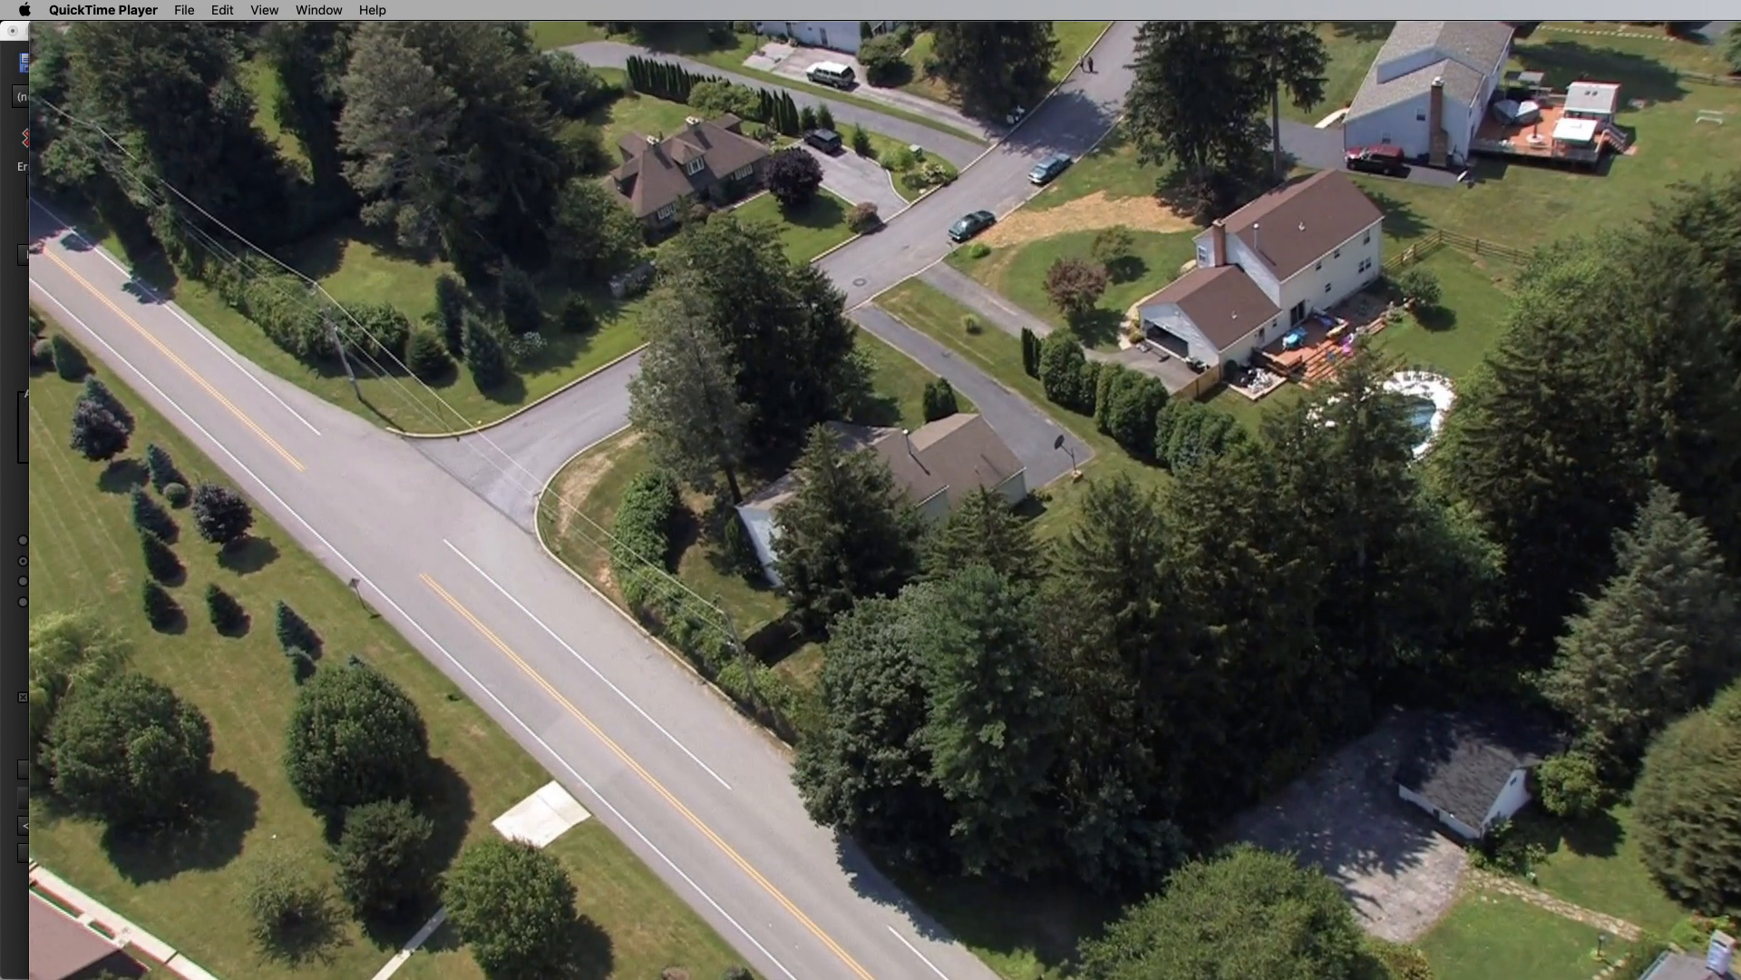
mouse_move(786, 895)
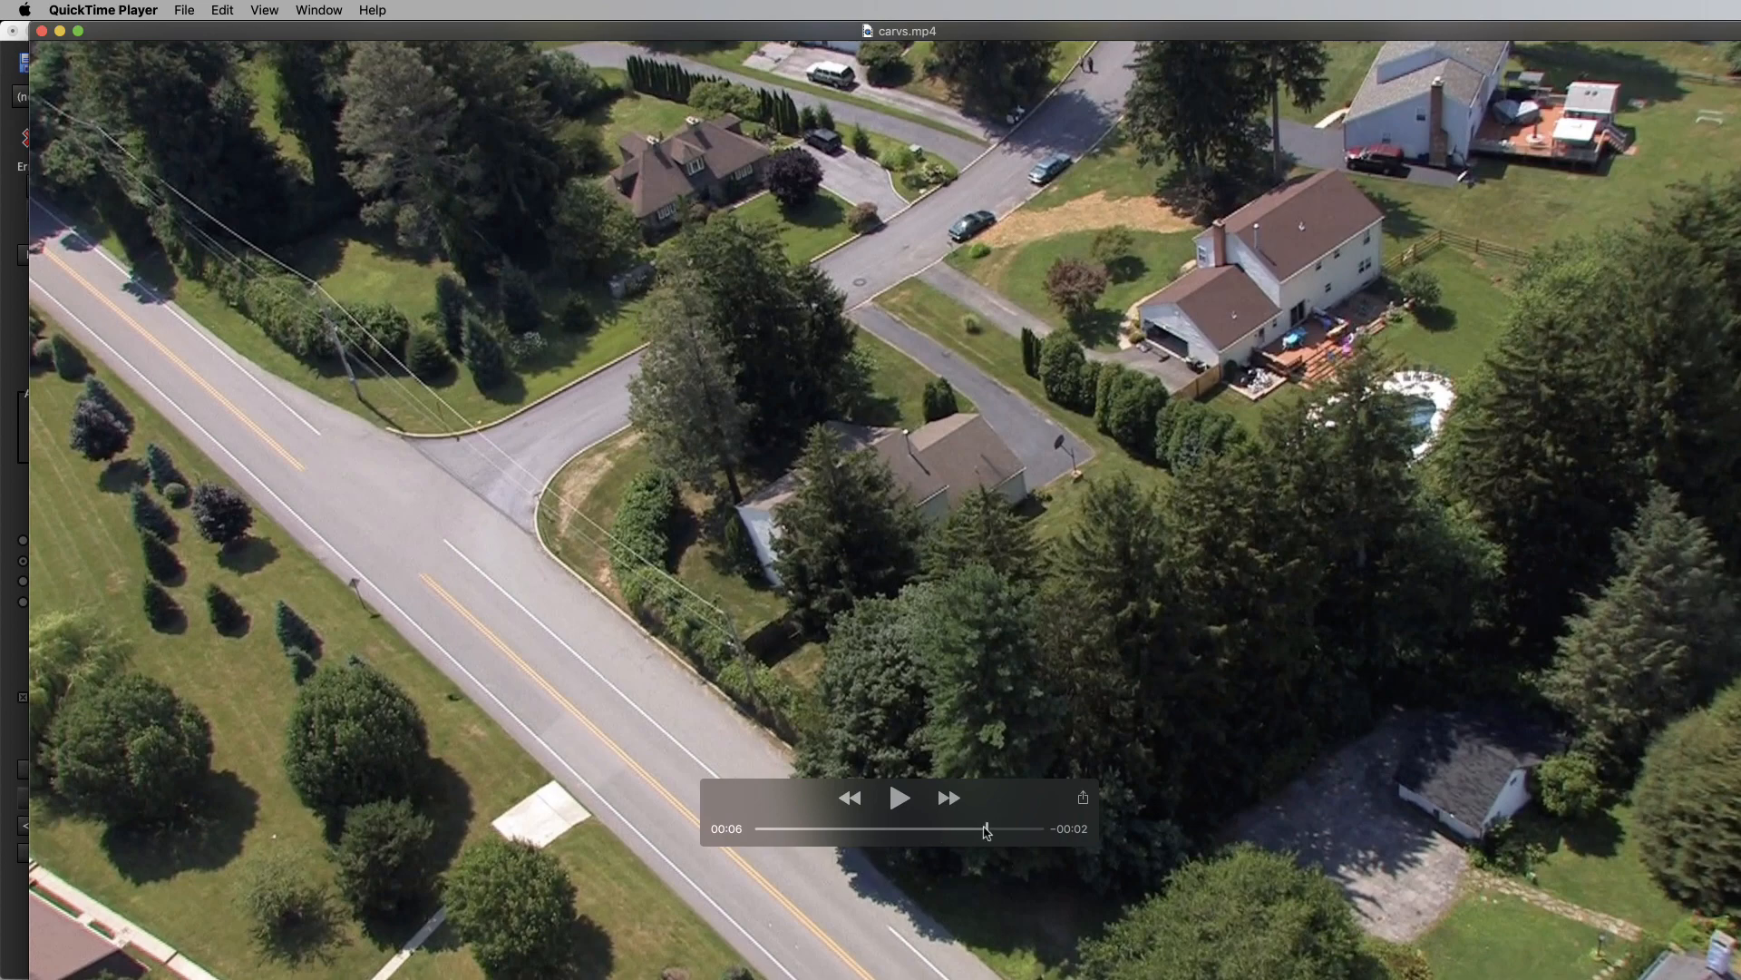
drag(987, 832, 895, 848)
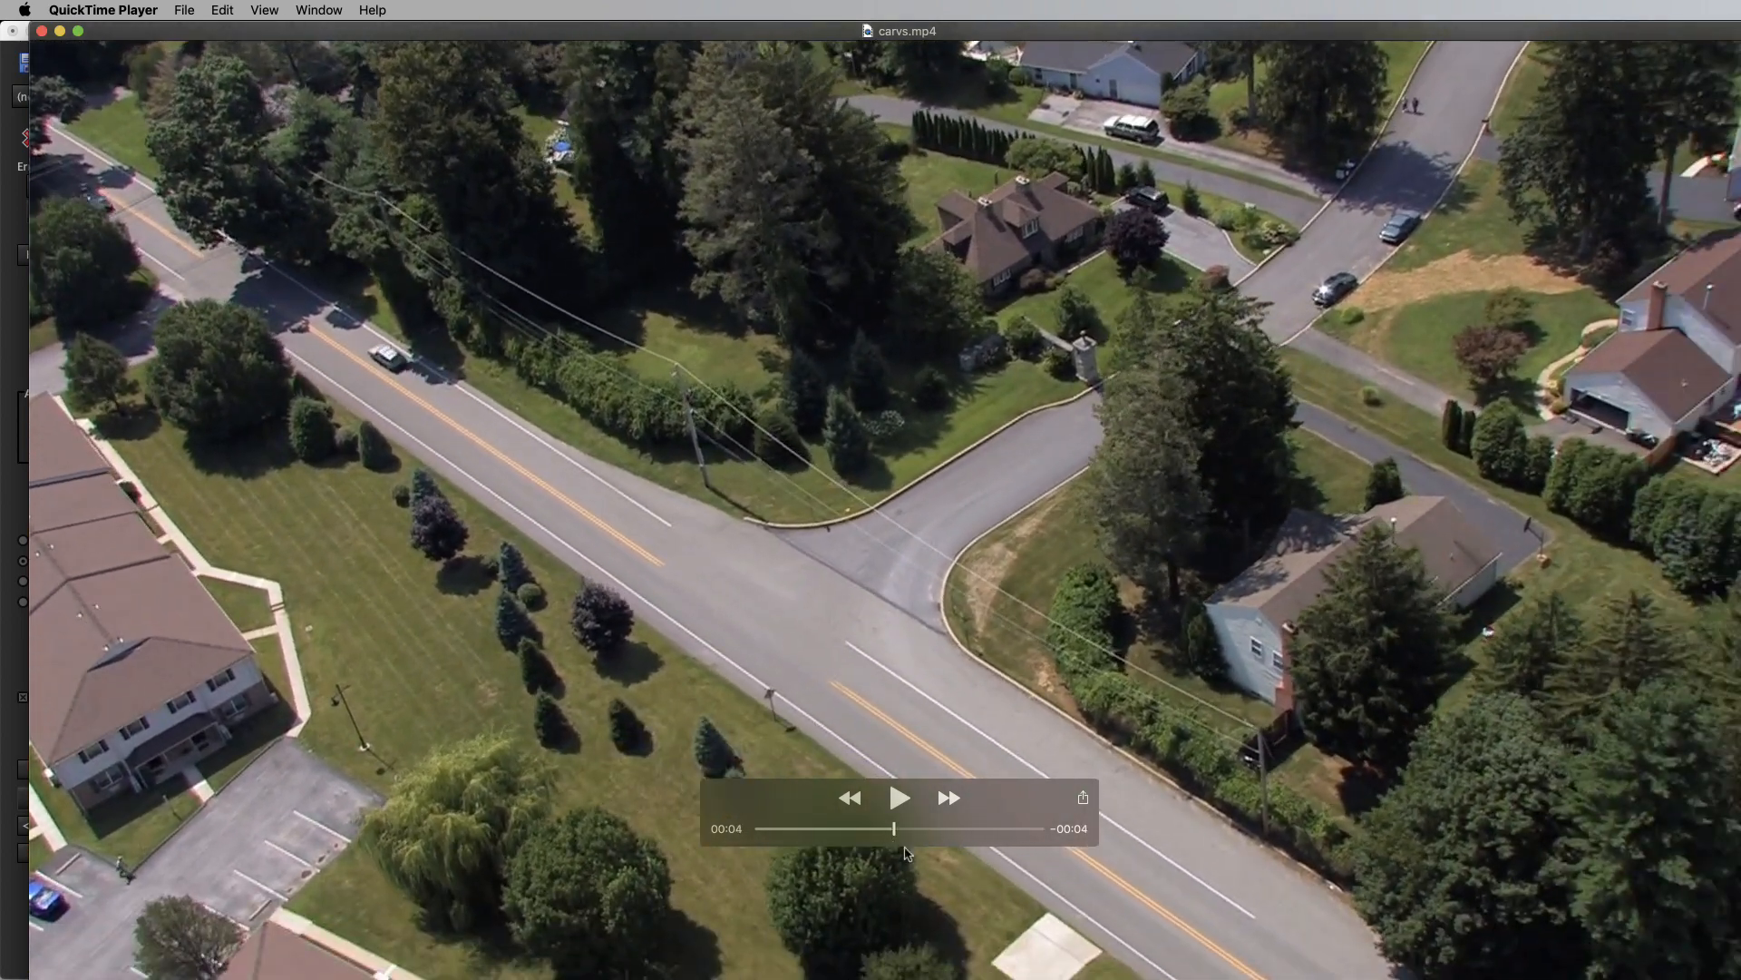
click(41, 31)
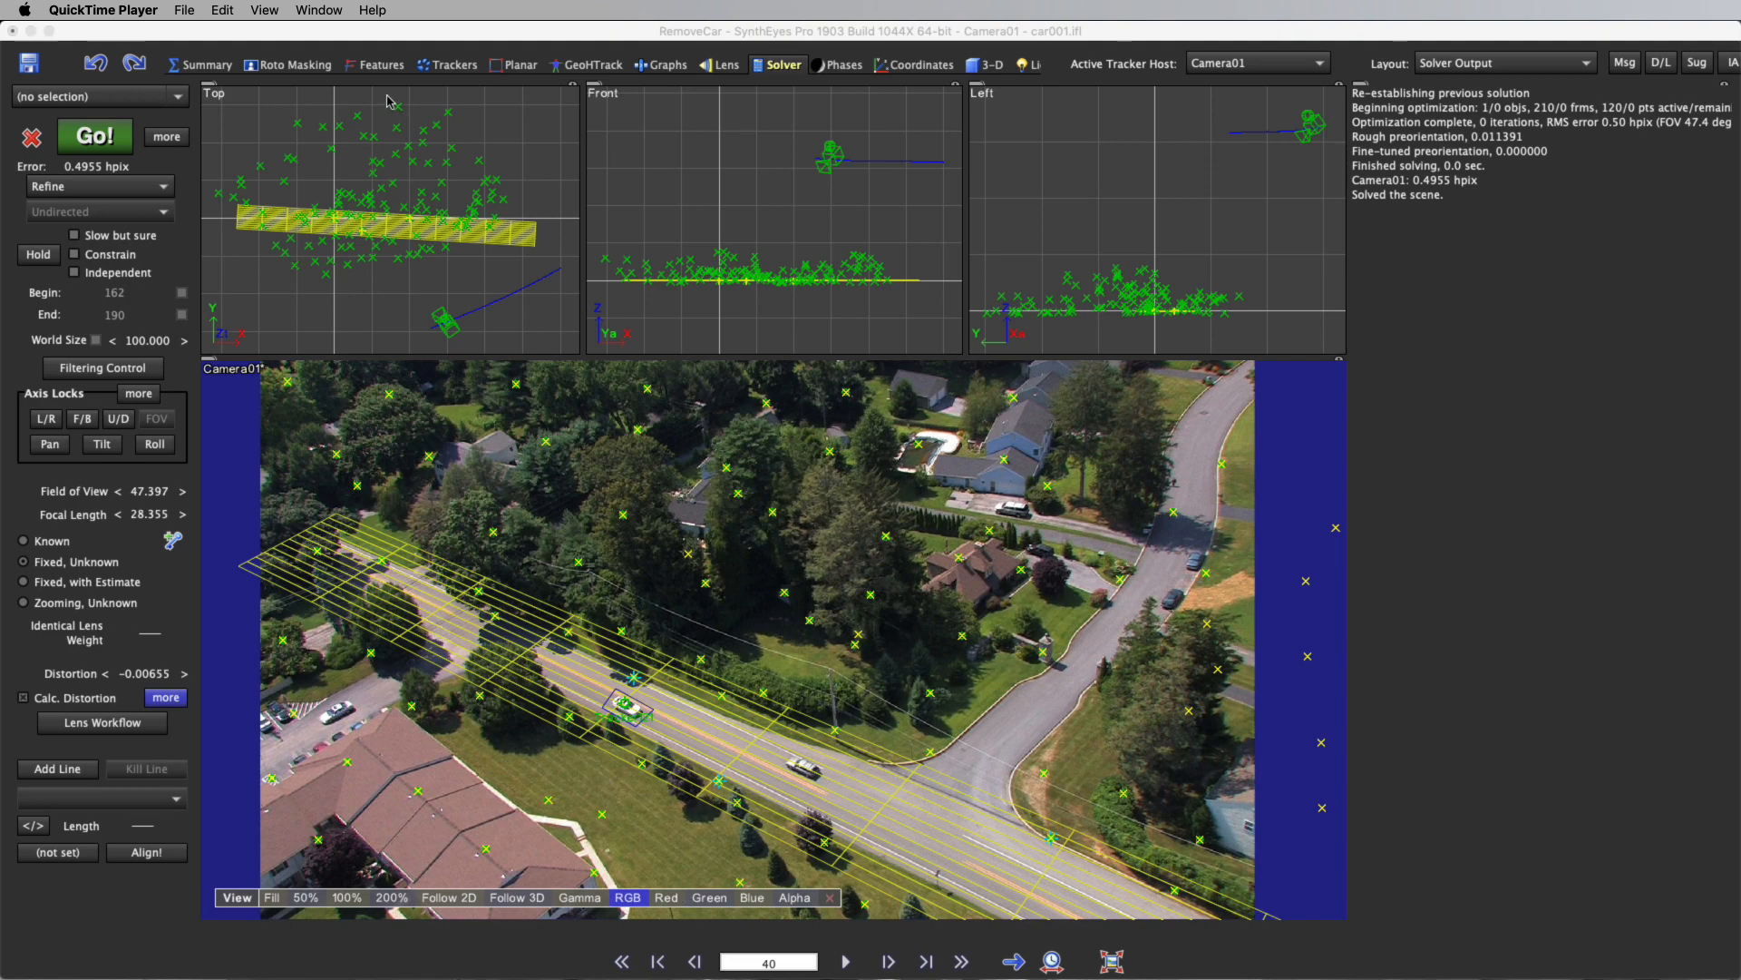
click(359, 42)
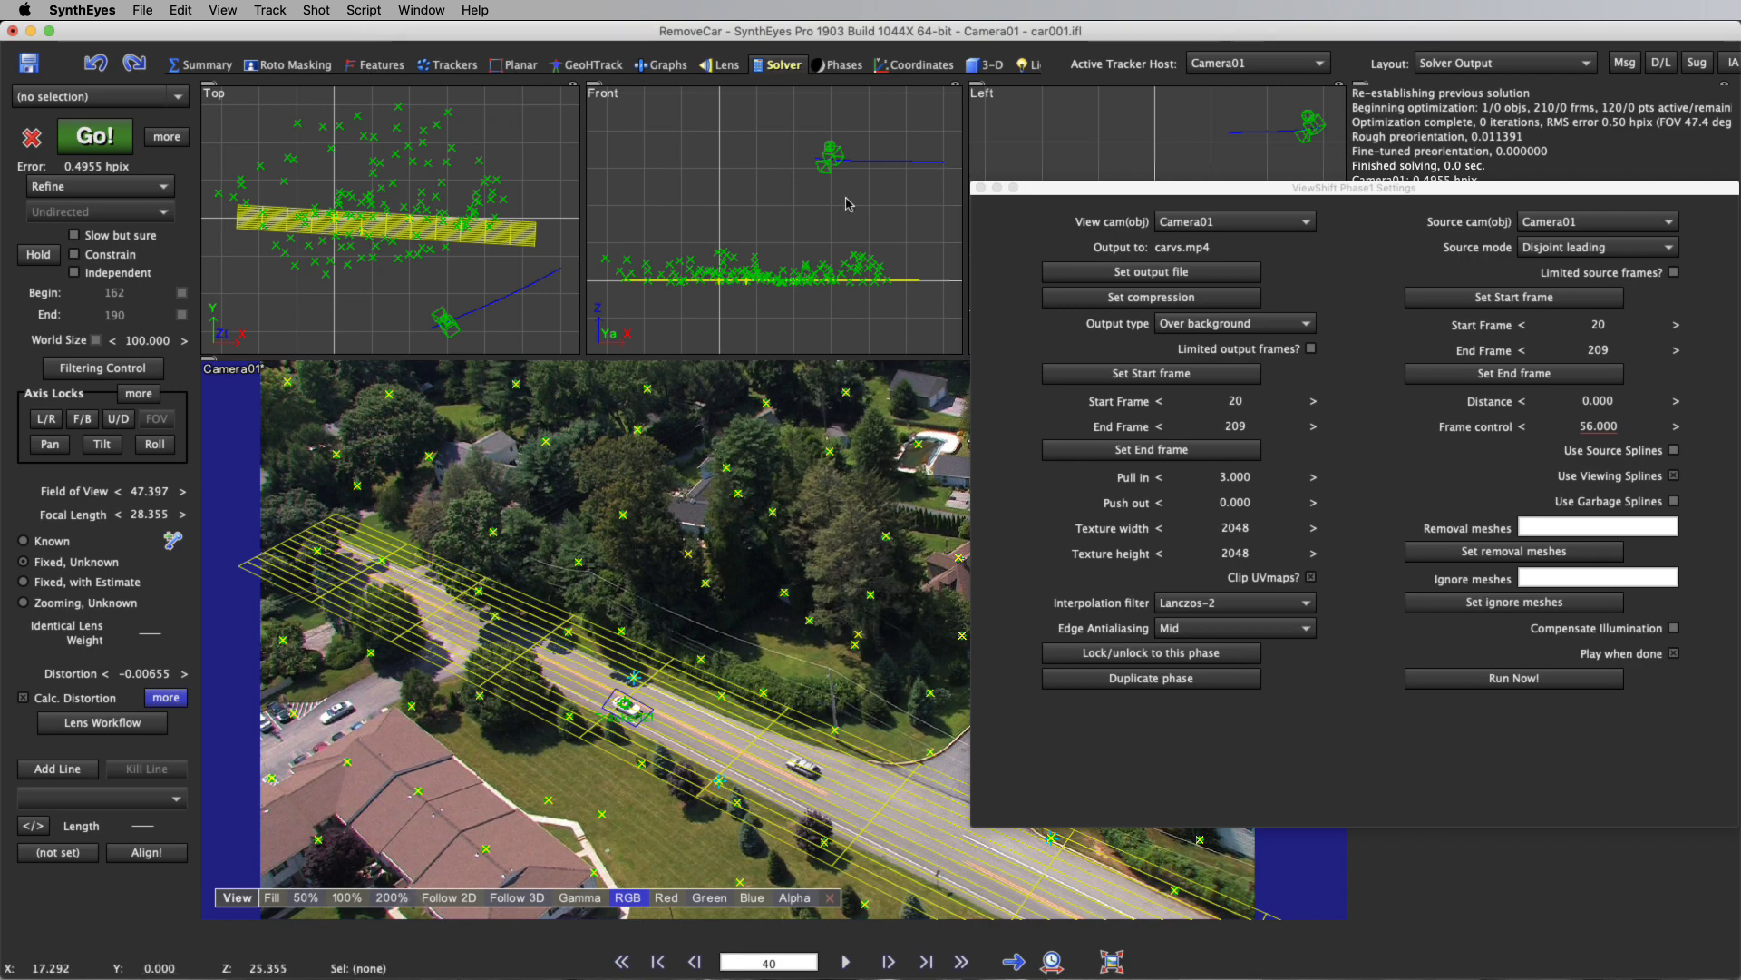
Close the ViewShift settings, switch to the Trackers room, and scrub the shot to inspect the road, ending at frame 20.
click(981, 188)
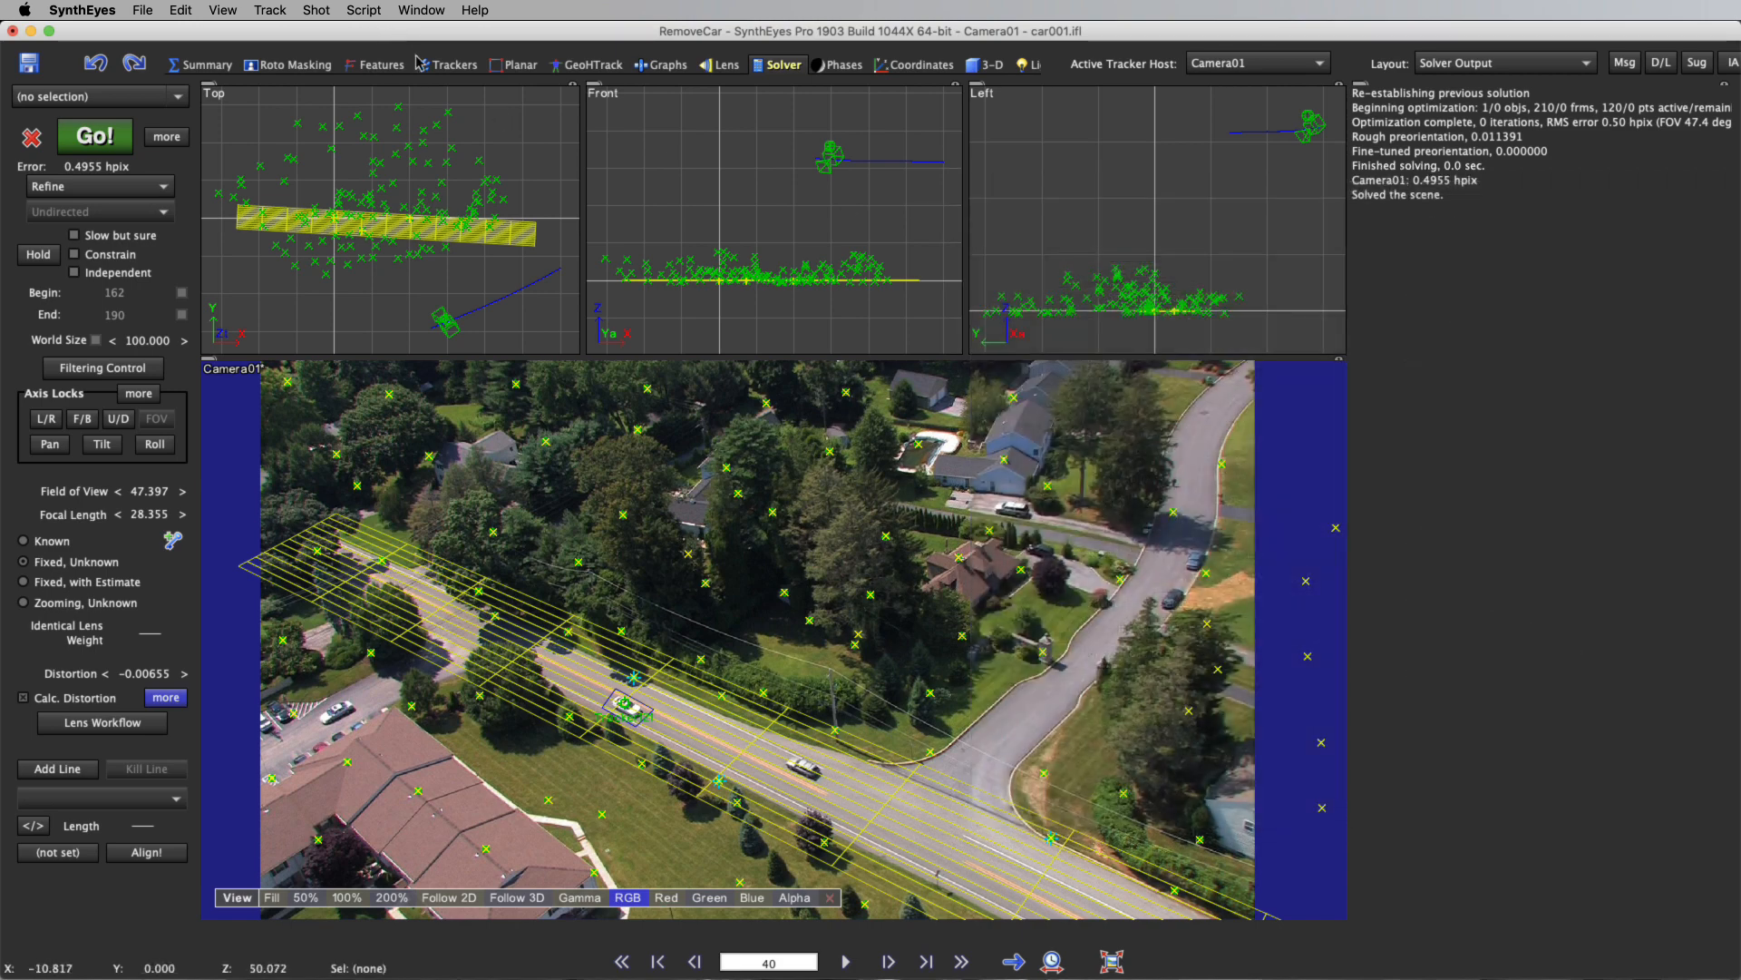
click(449, 66)
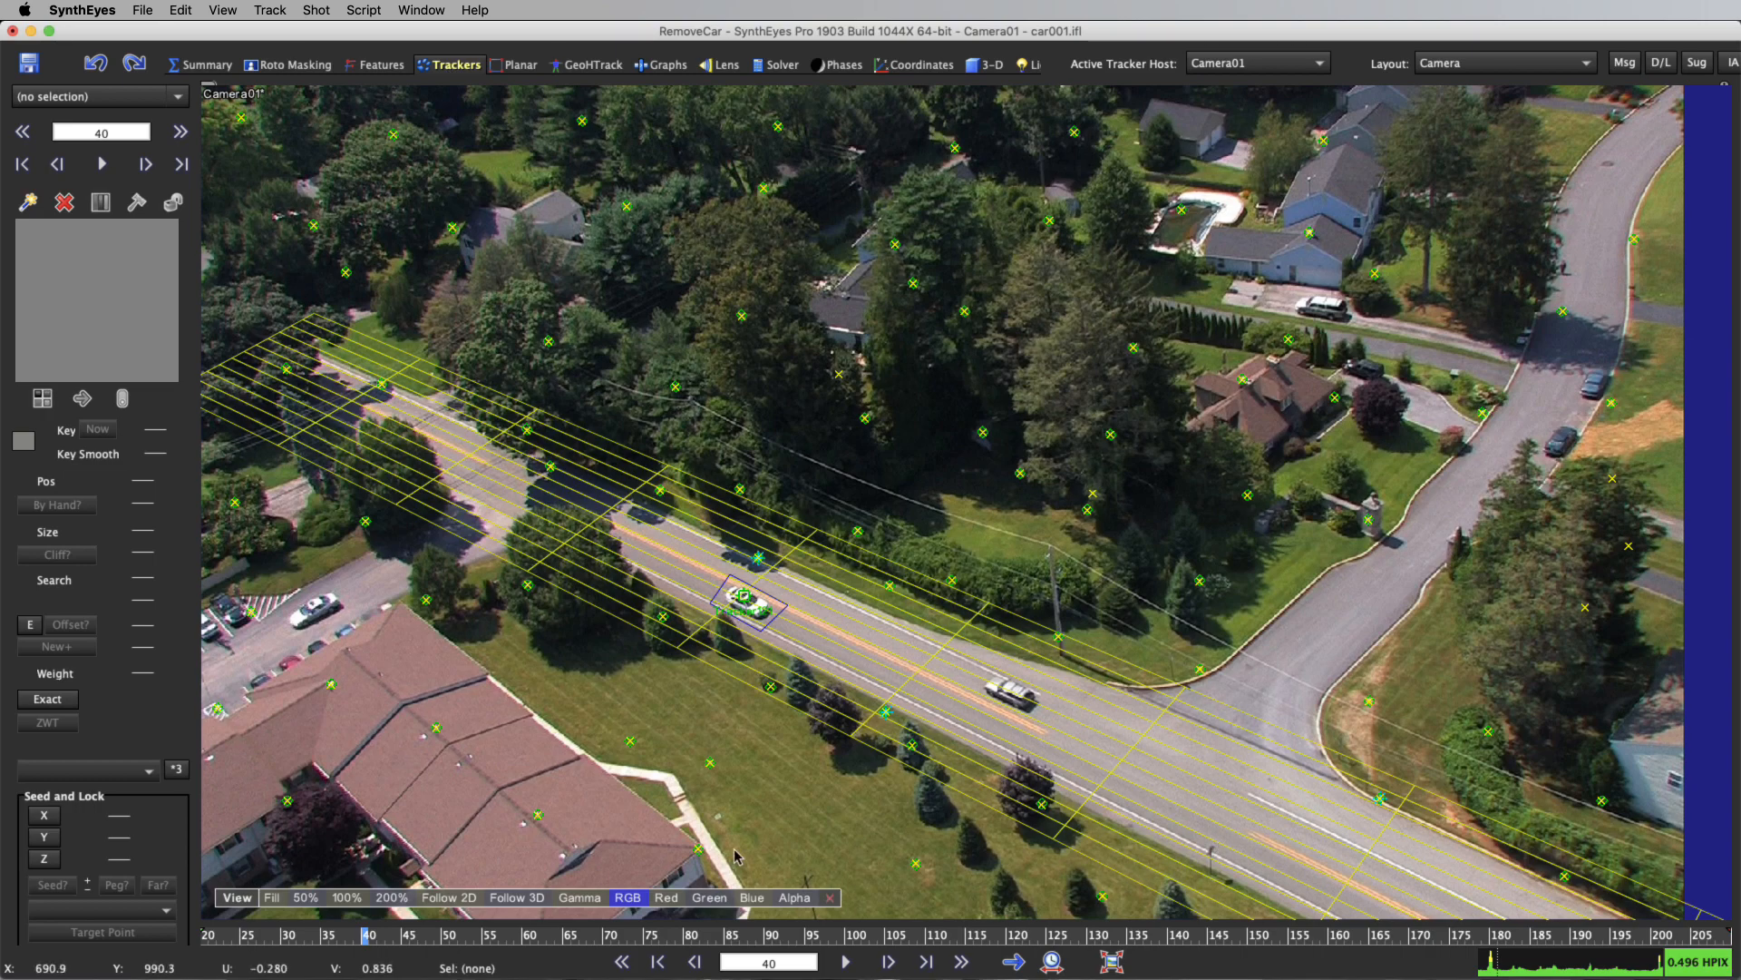
drag(406, 940, 874, 943)
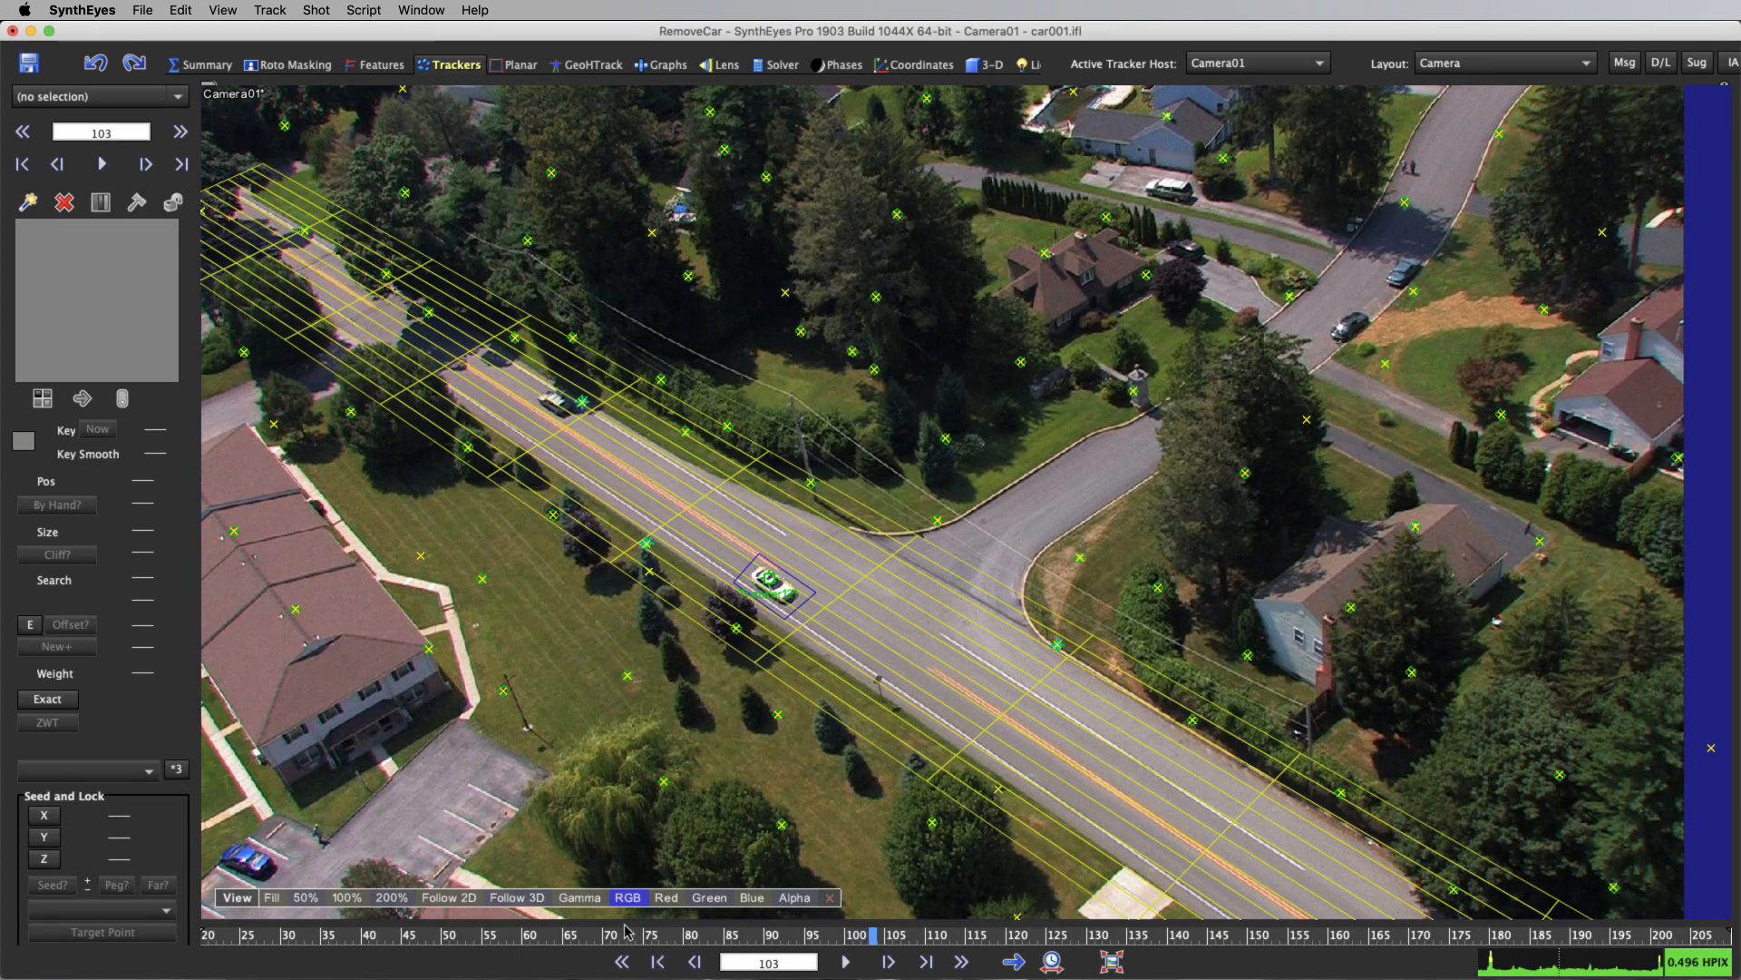
drag(616, 934, 603, 939)
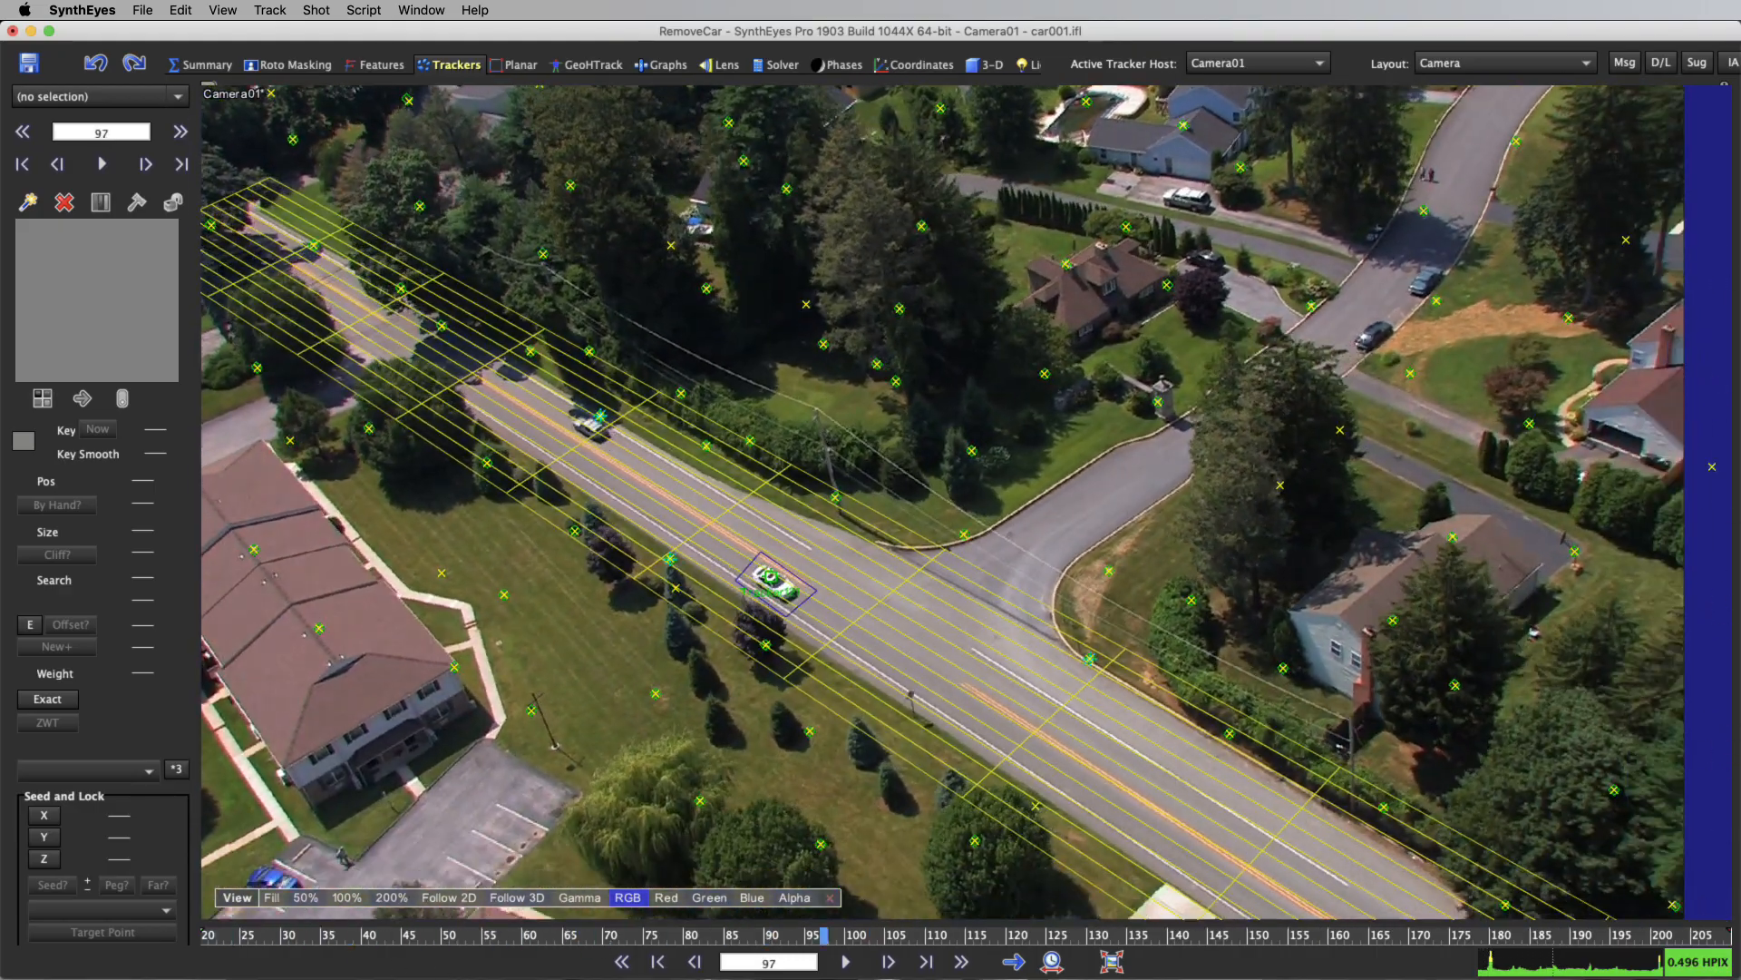
drag(823, 934, 207, 935)
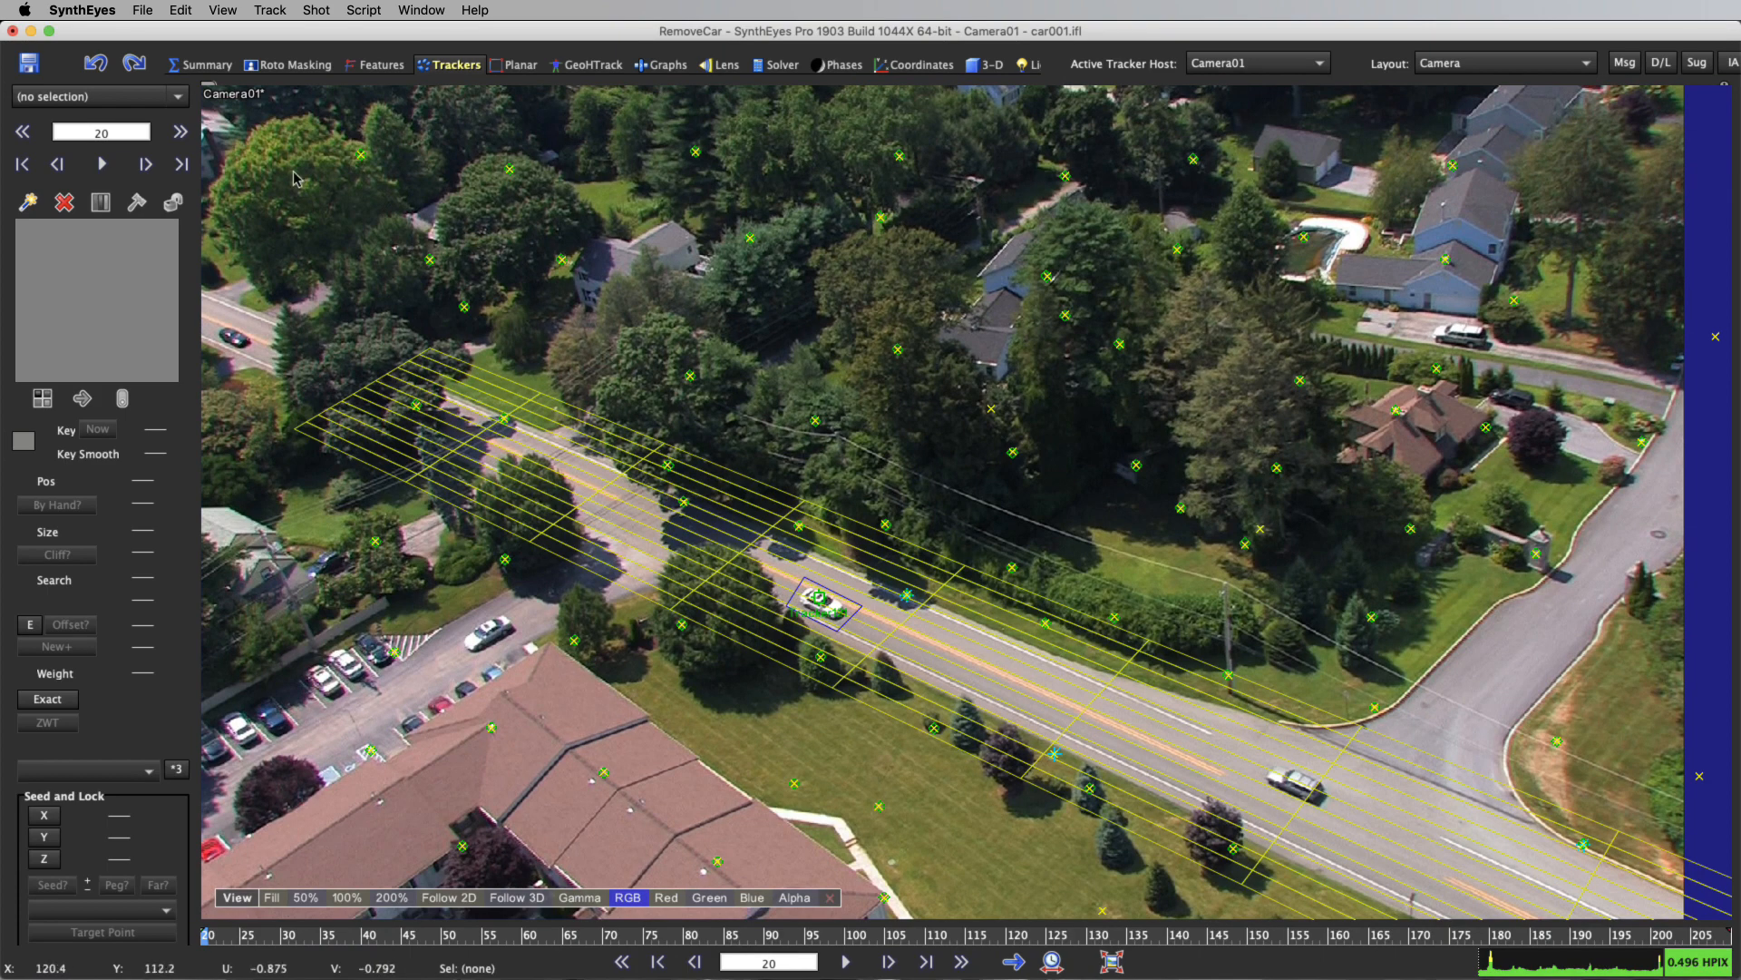
Add a tracker at the near end of the white lane line beyond the SUV, with size 0.0060 and a key every 12 frames.
scroll(1415, 836, down, 3)
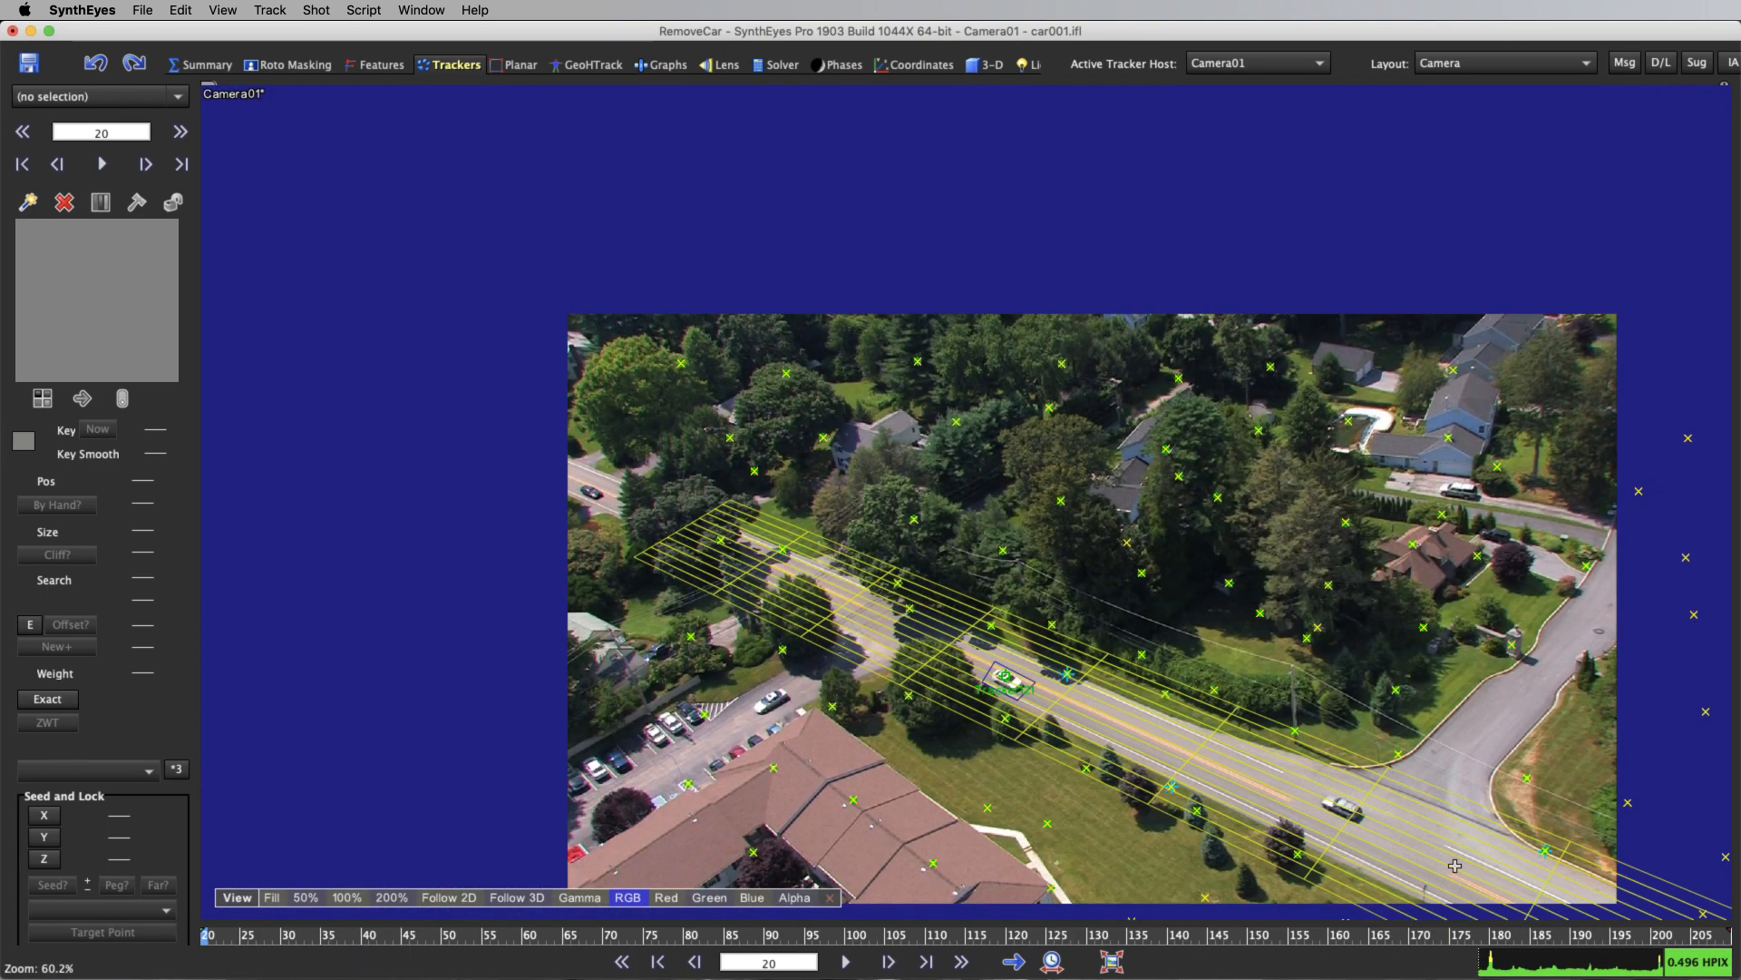
scroll(1428, 835, up, 10)
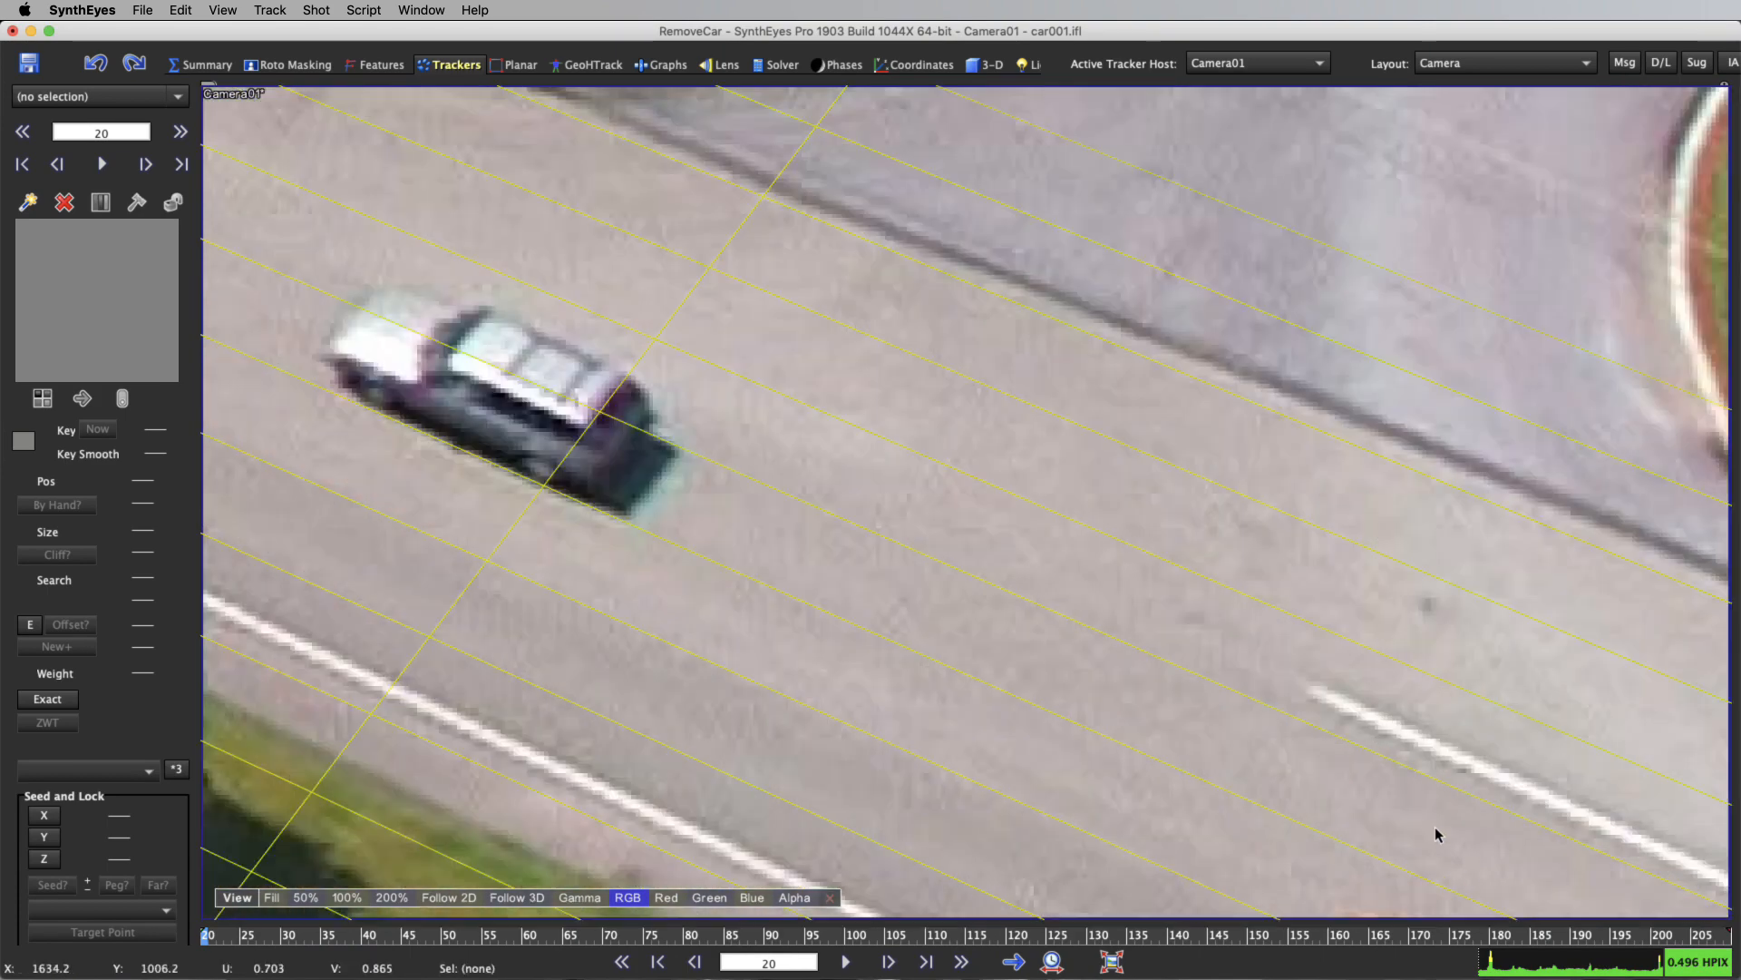
click(27, 201)
click(1312, 688)
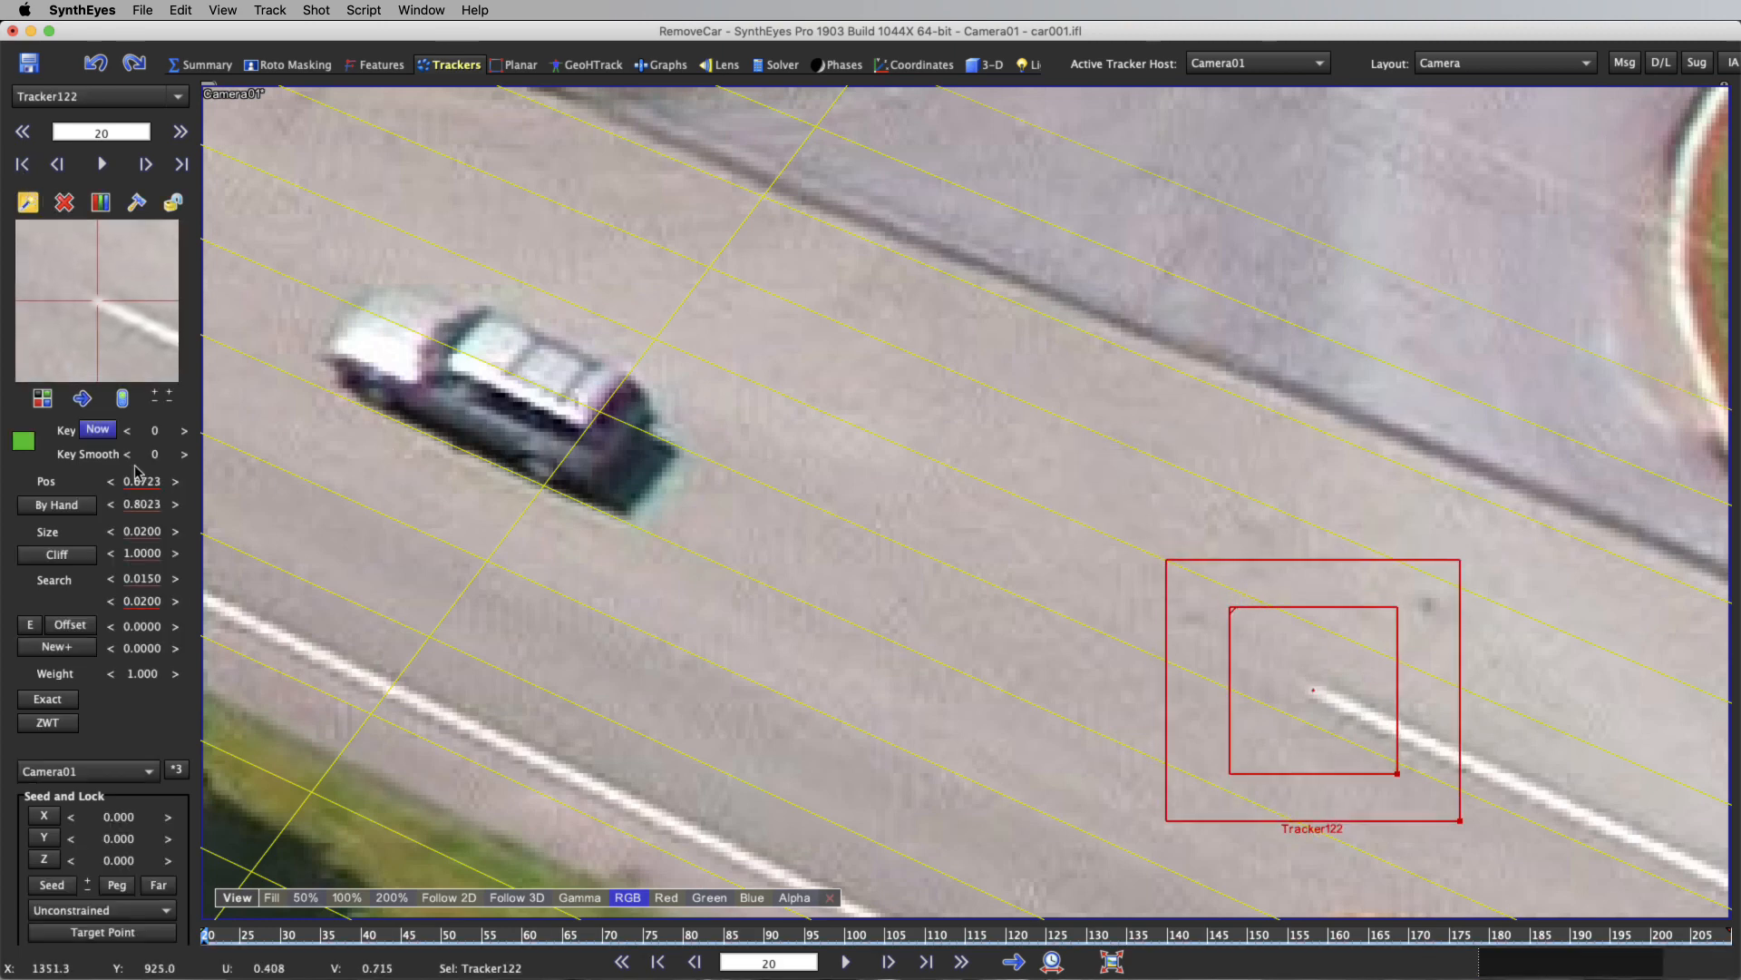
drag(145, 533, 113, 534)
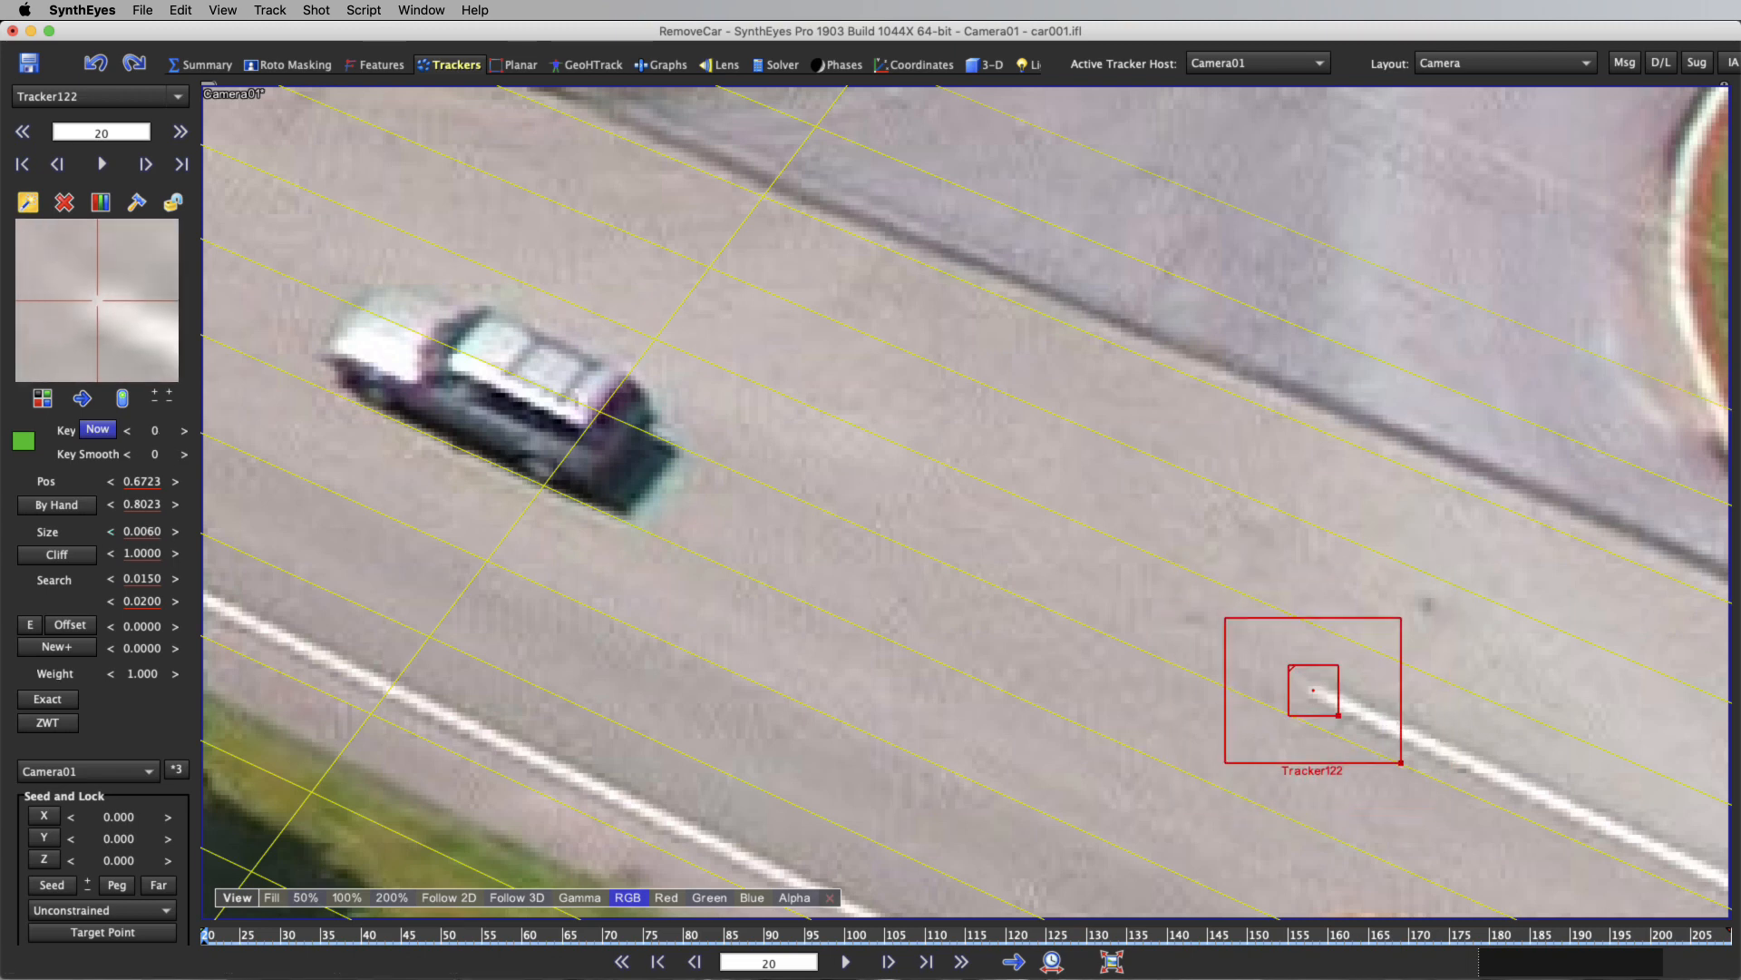
drag(154, 429, 192, 430)
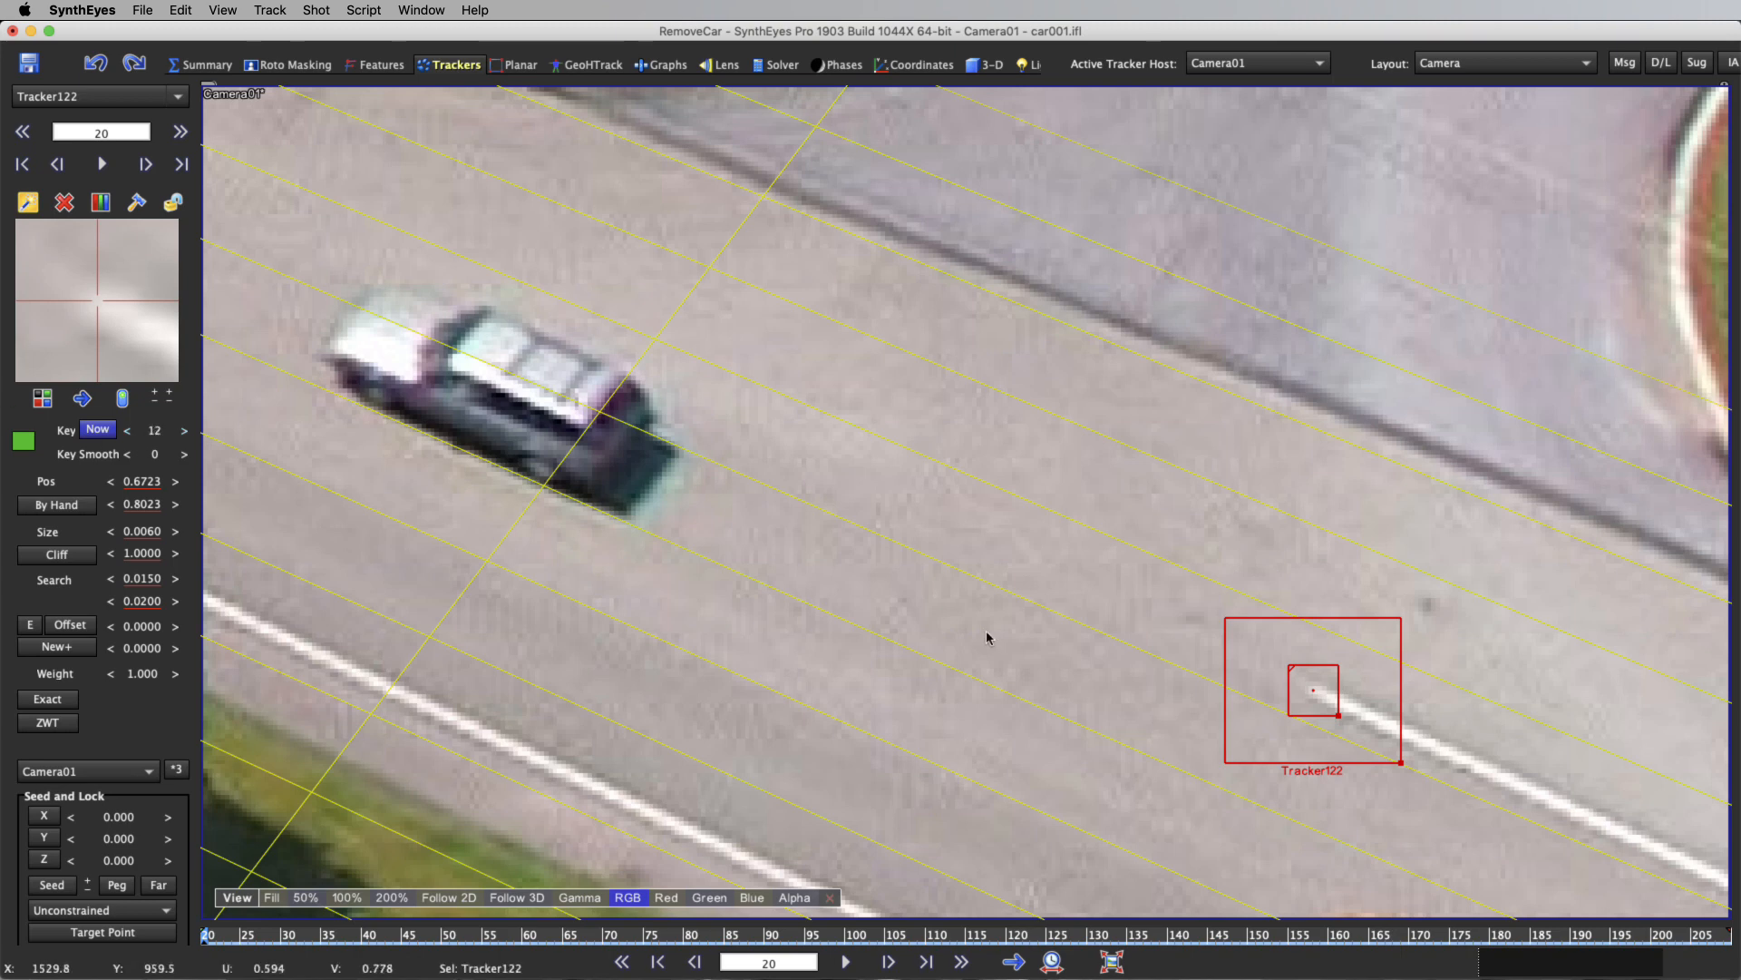
Make the camera view follow the new lane-line tracker in 2D, track it through frame 209, and scrub back to check it.
key(l)
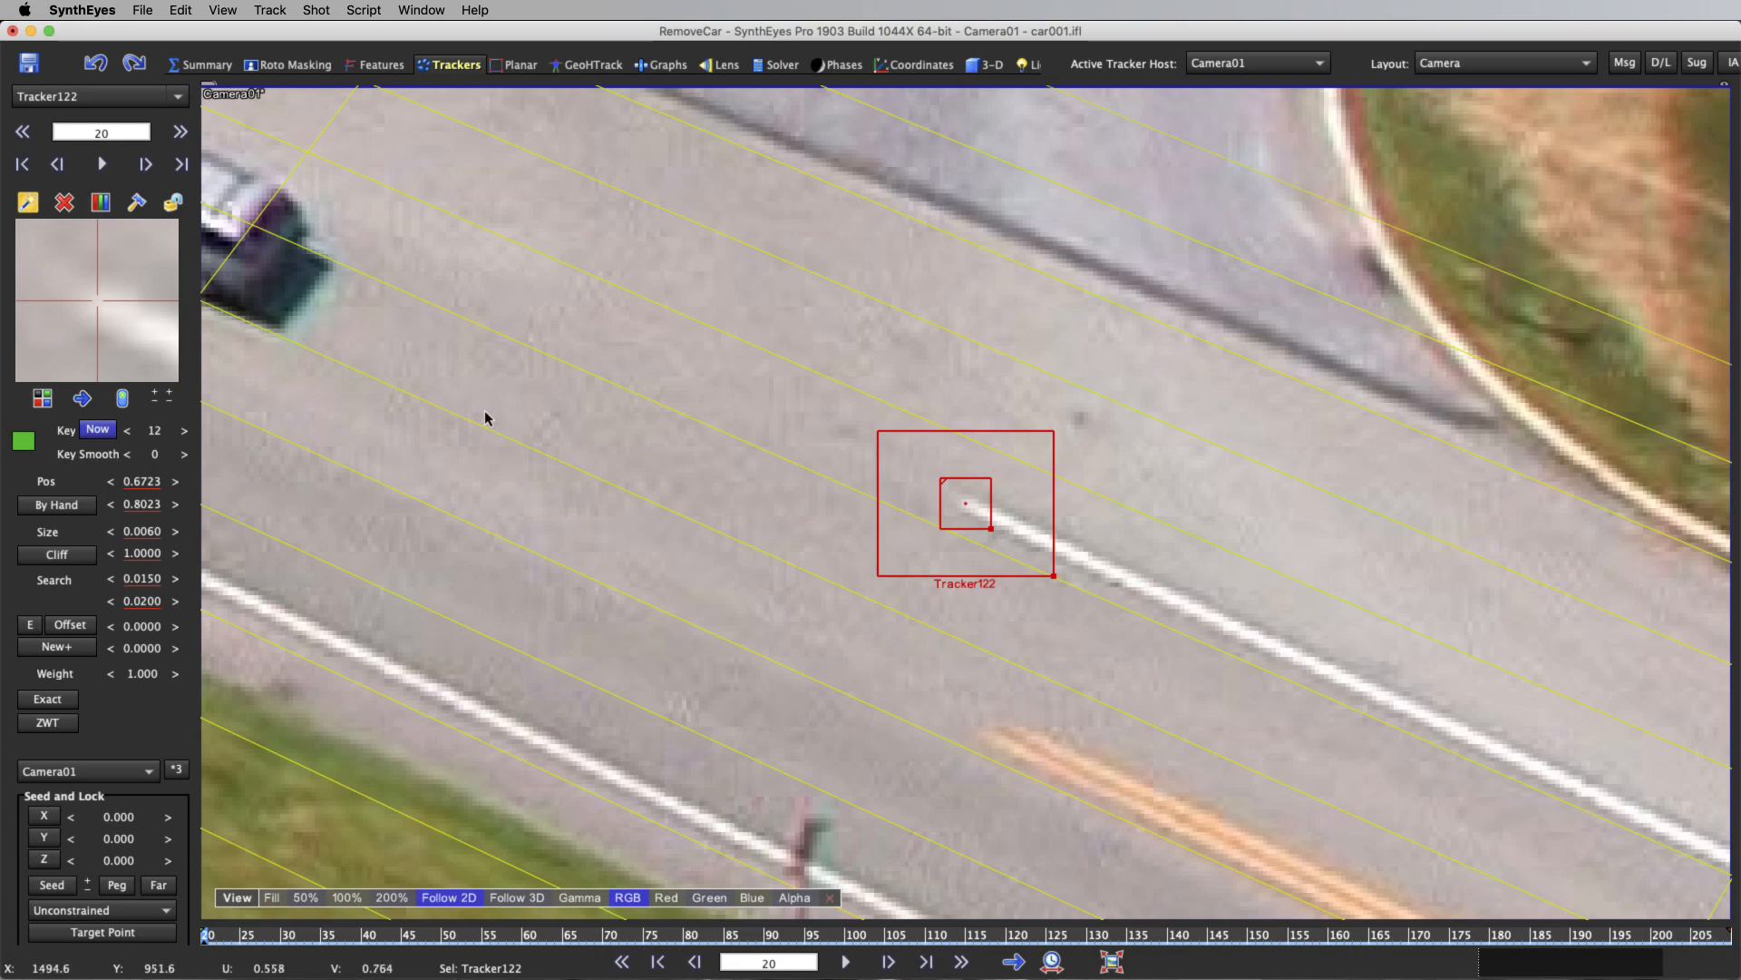
click(101, 163)
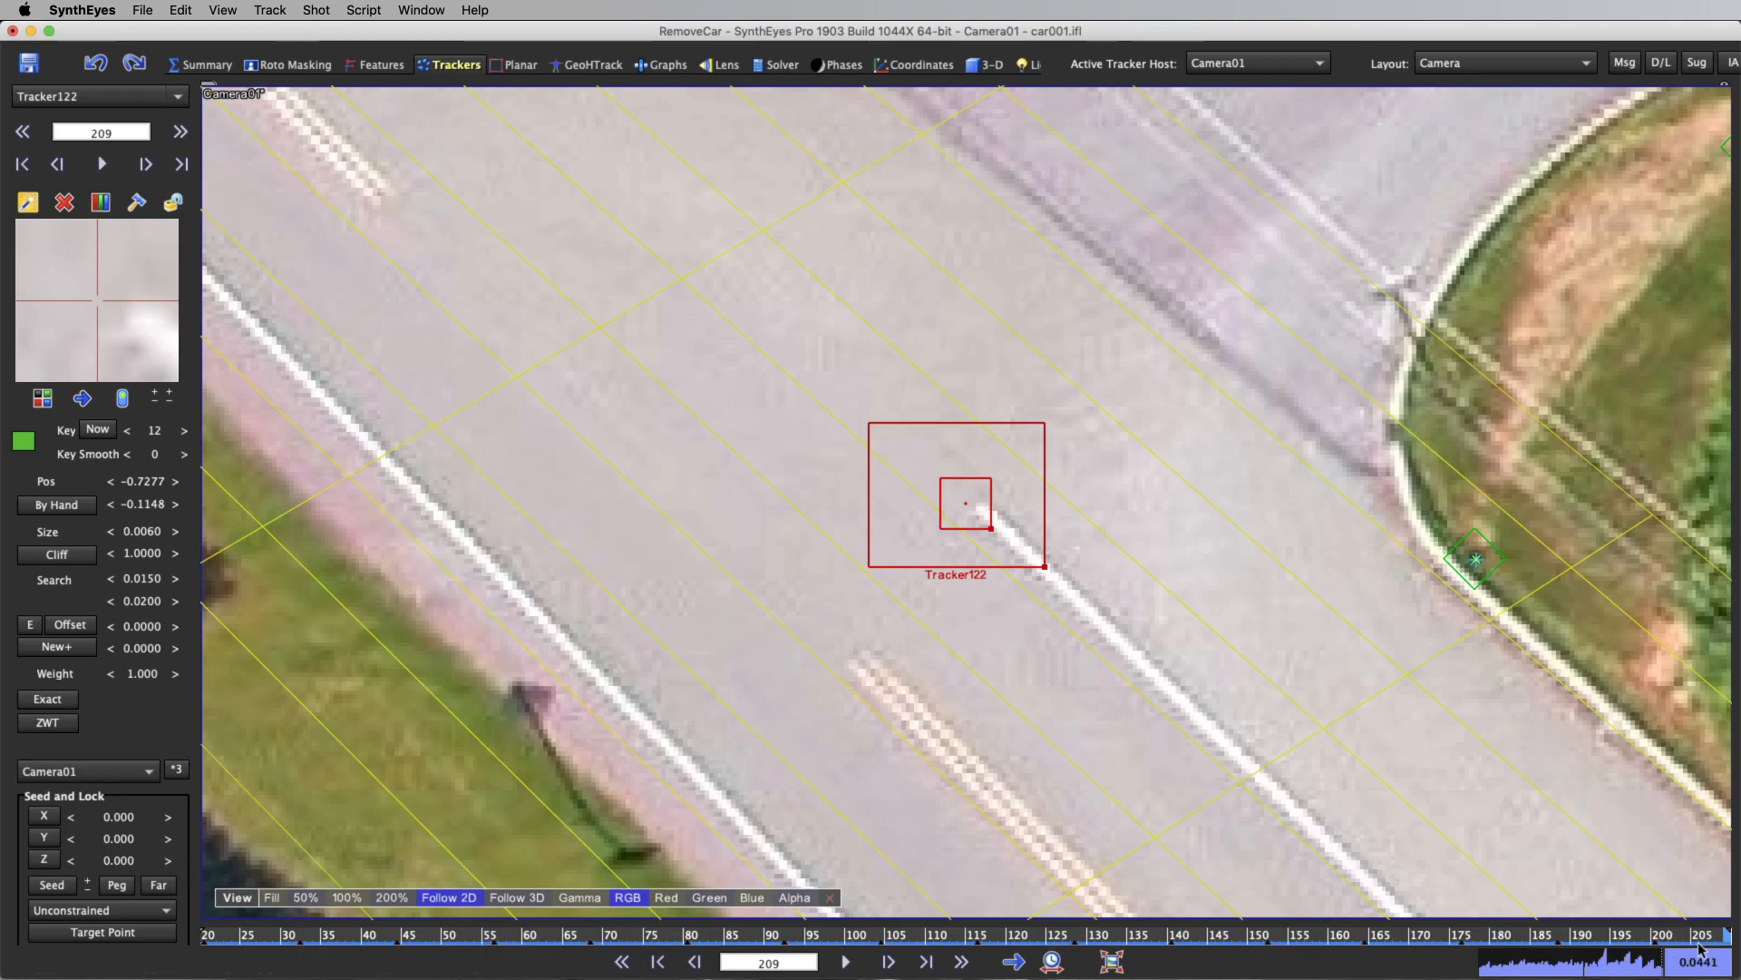
drag(1710, 943, 823, 936)
key(space)
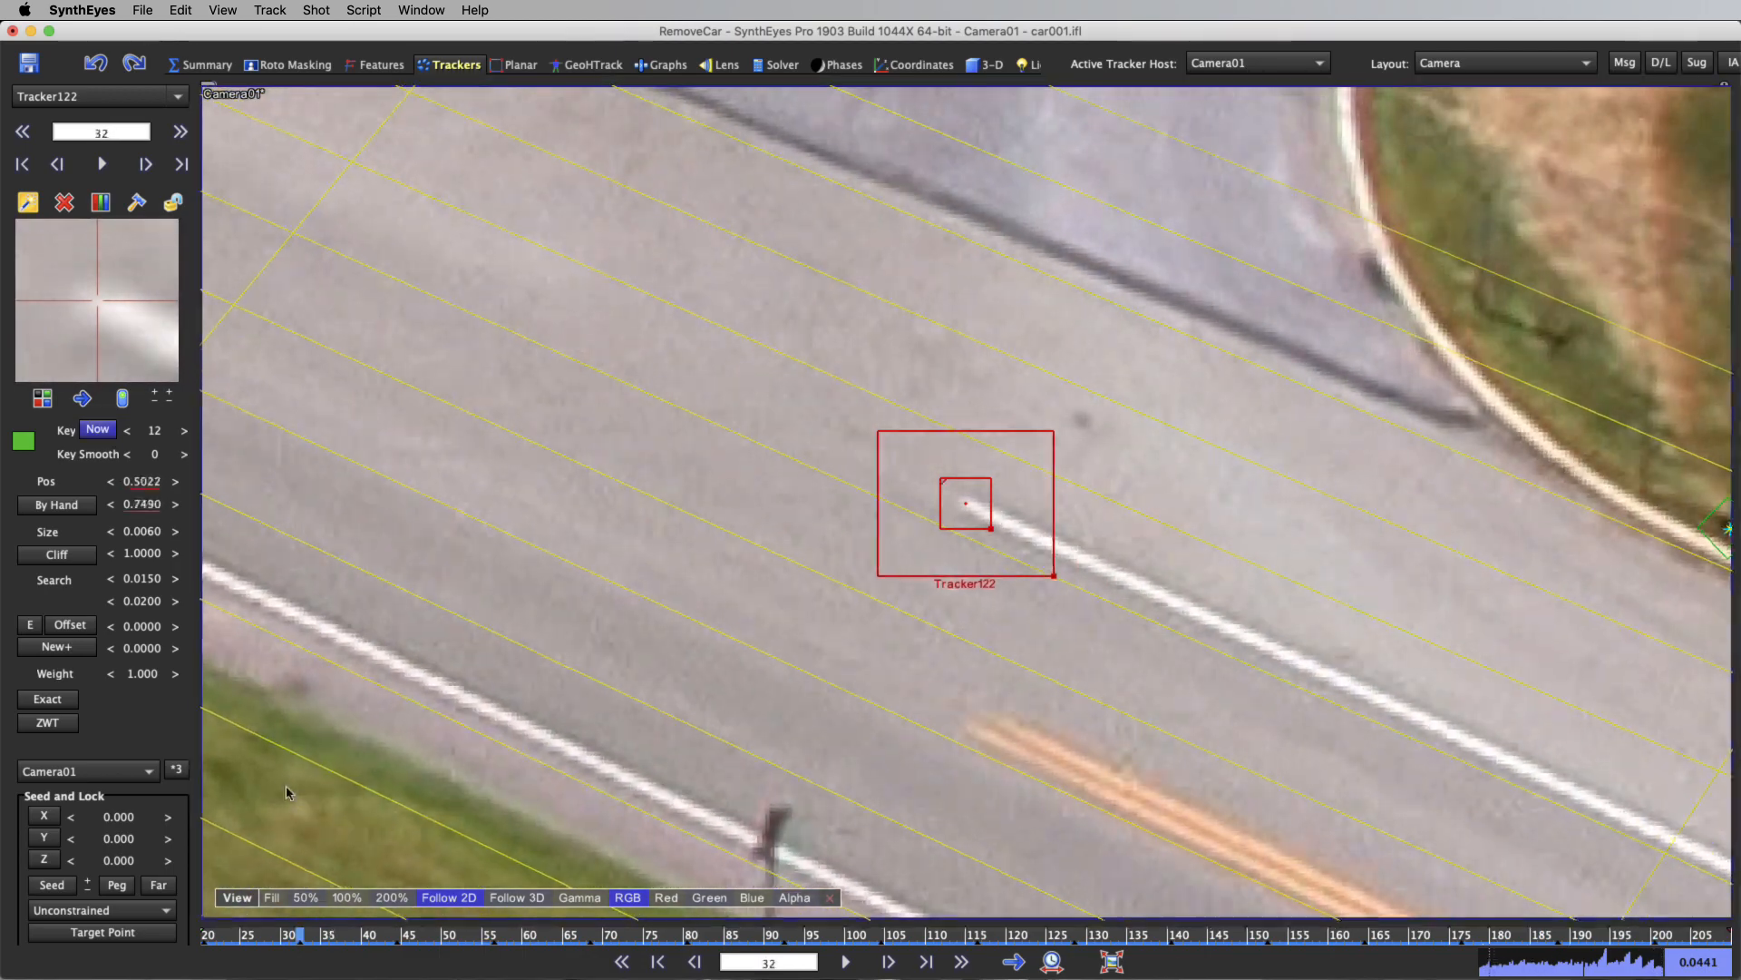
Return to frame 20, enlarge the lane-line tracker to size 0.0160, and lock it.
mouse_move(228, 773)
mouse_down()
mouse_move(489, 793)
mouse_move(168, 819)
mouse_up()
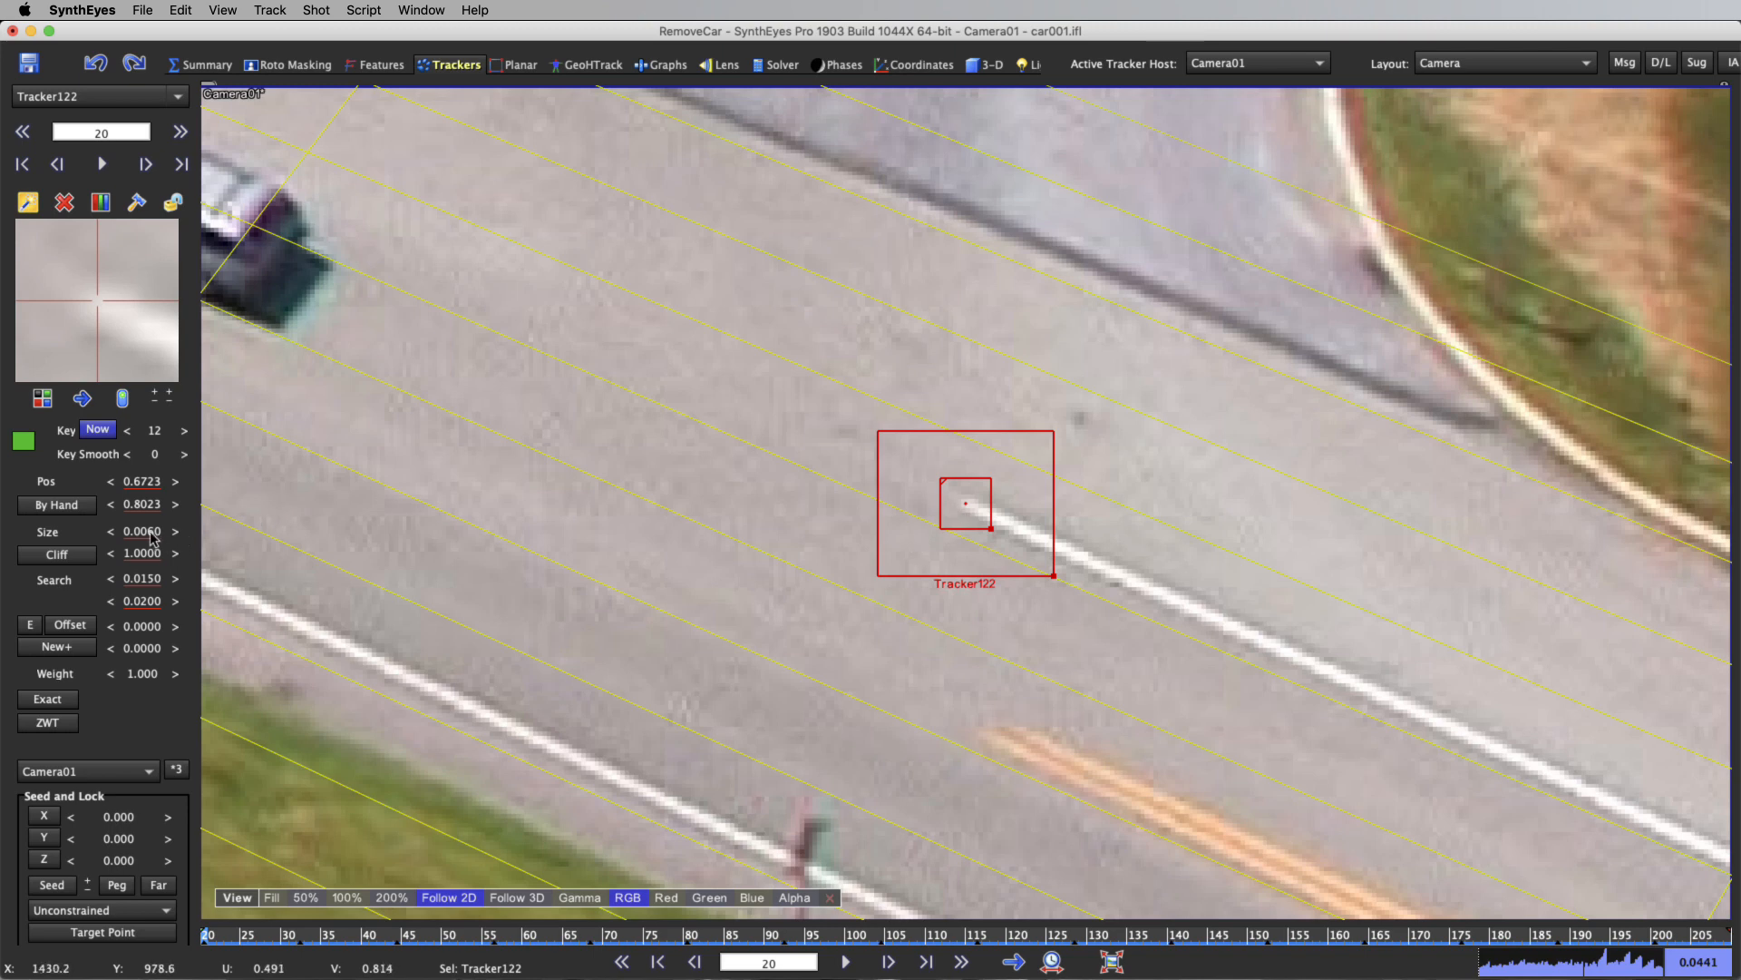
drag(149, 537, 159, 523)
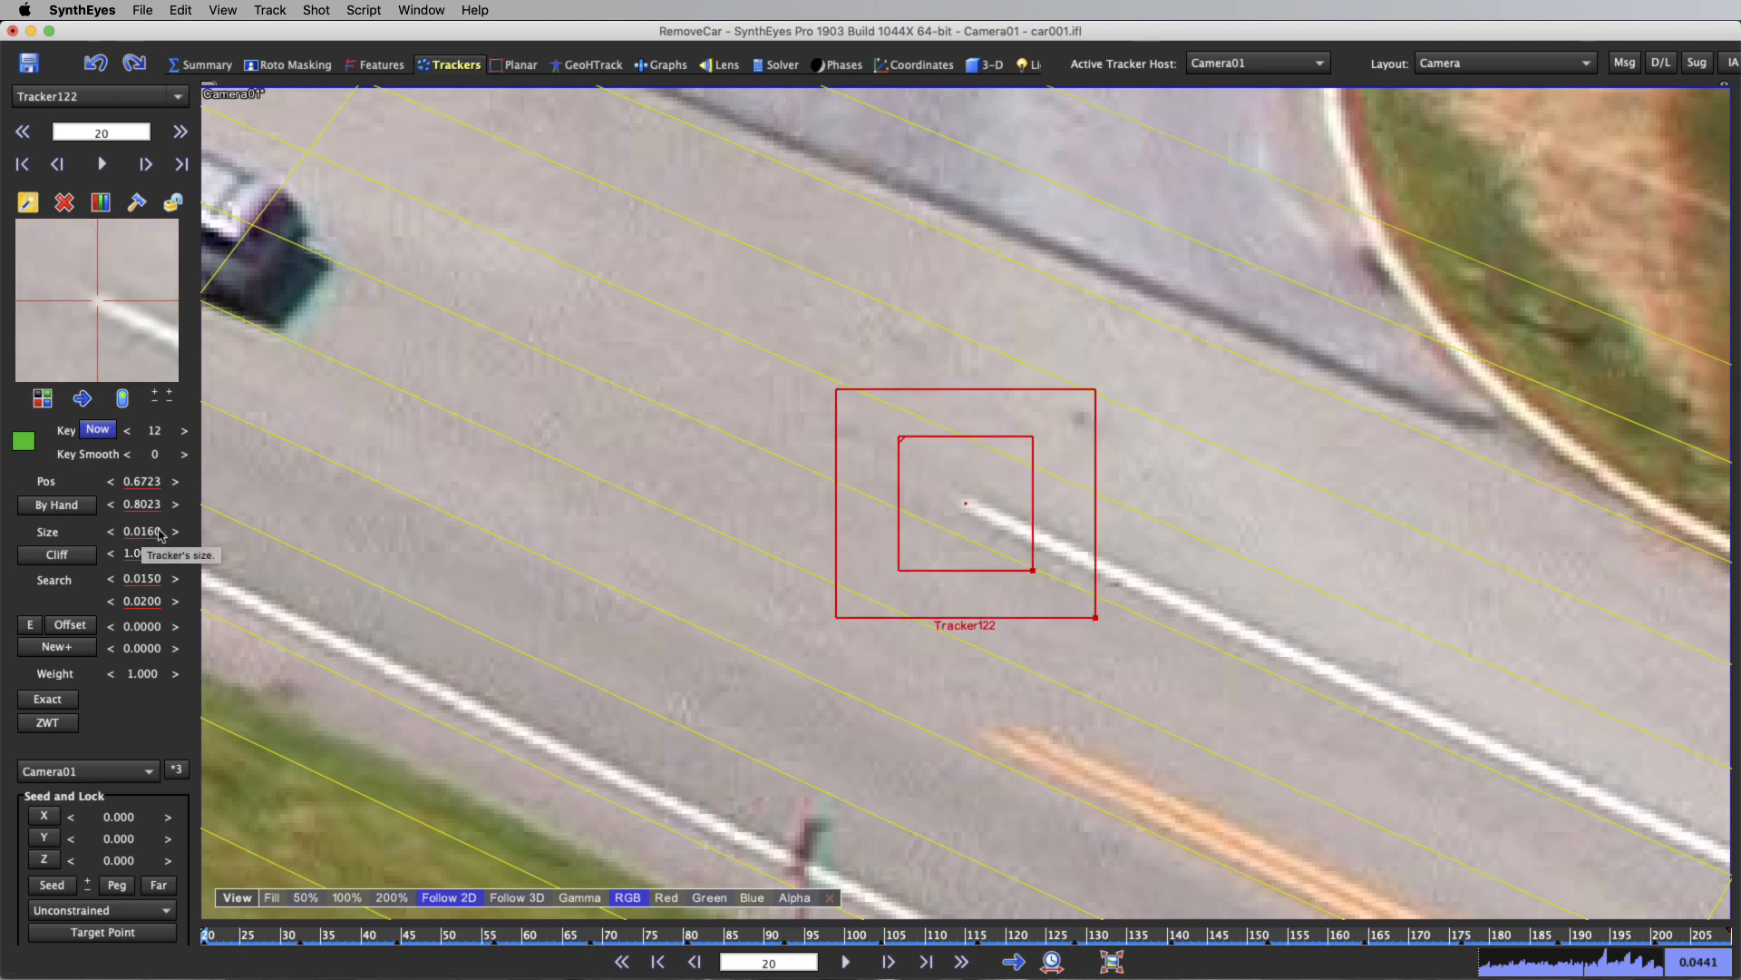
click(171, 205)
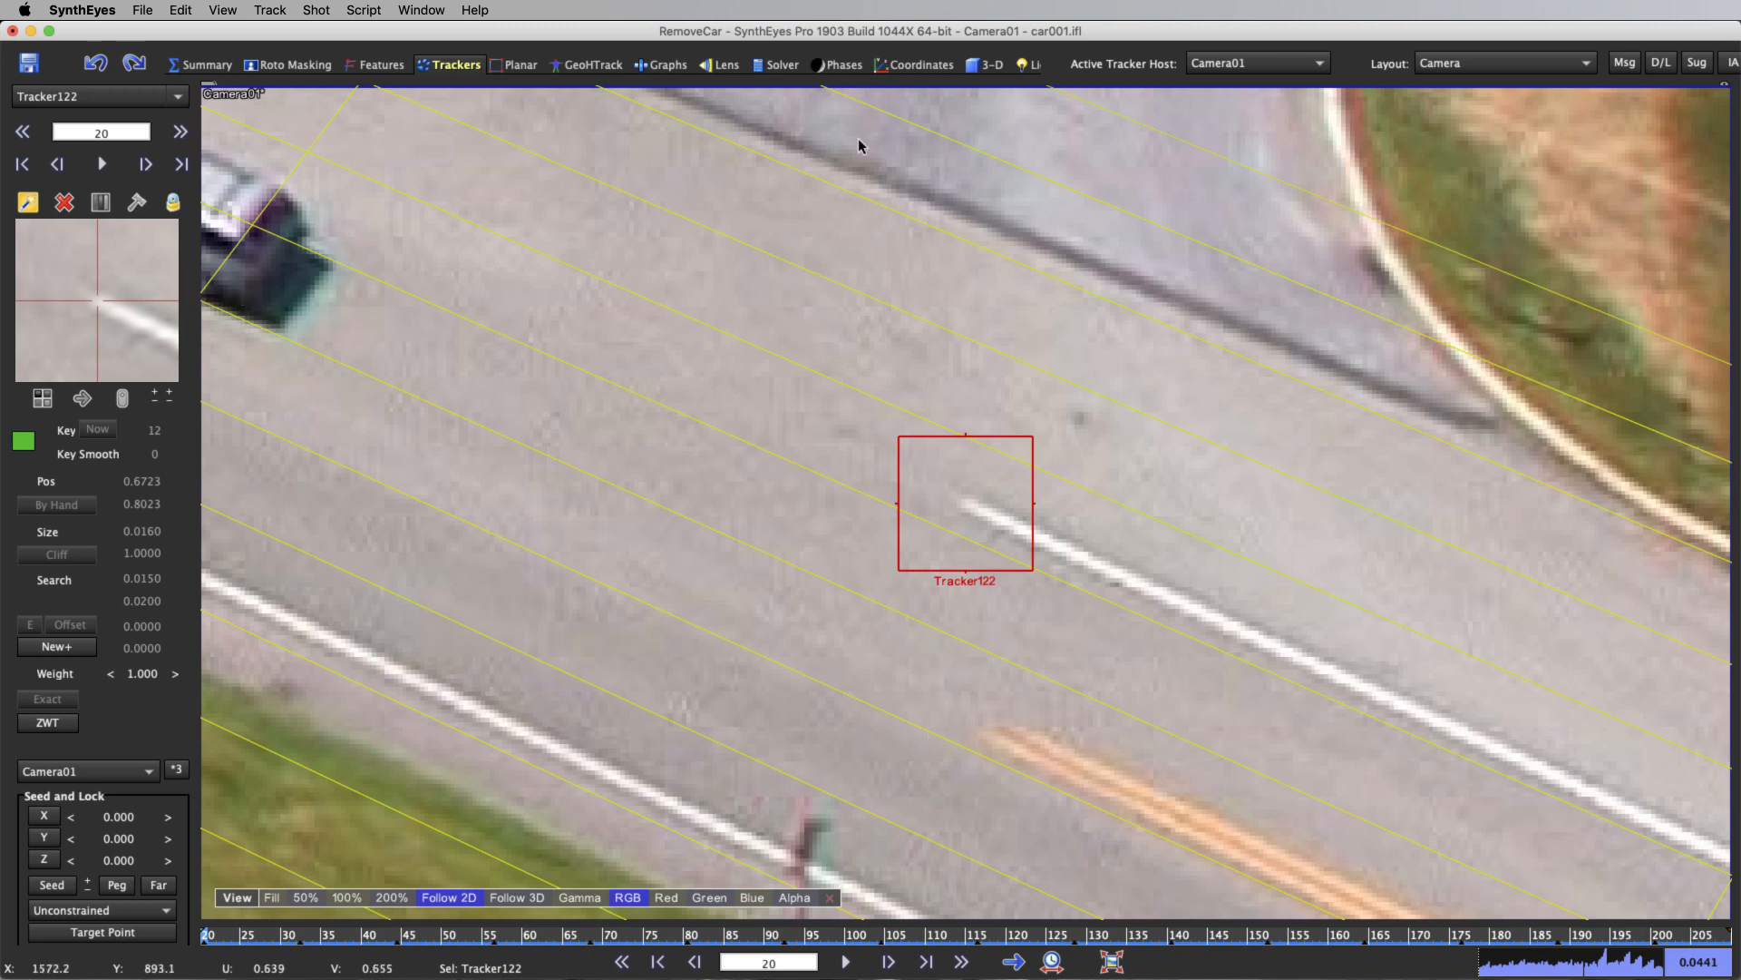
Switch to the Lights room with the Quad layout and create a new light.
click(1028, 65)
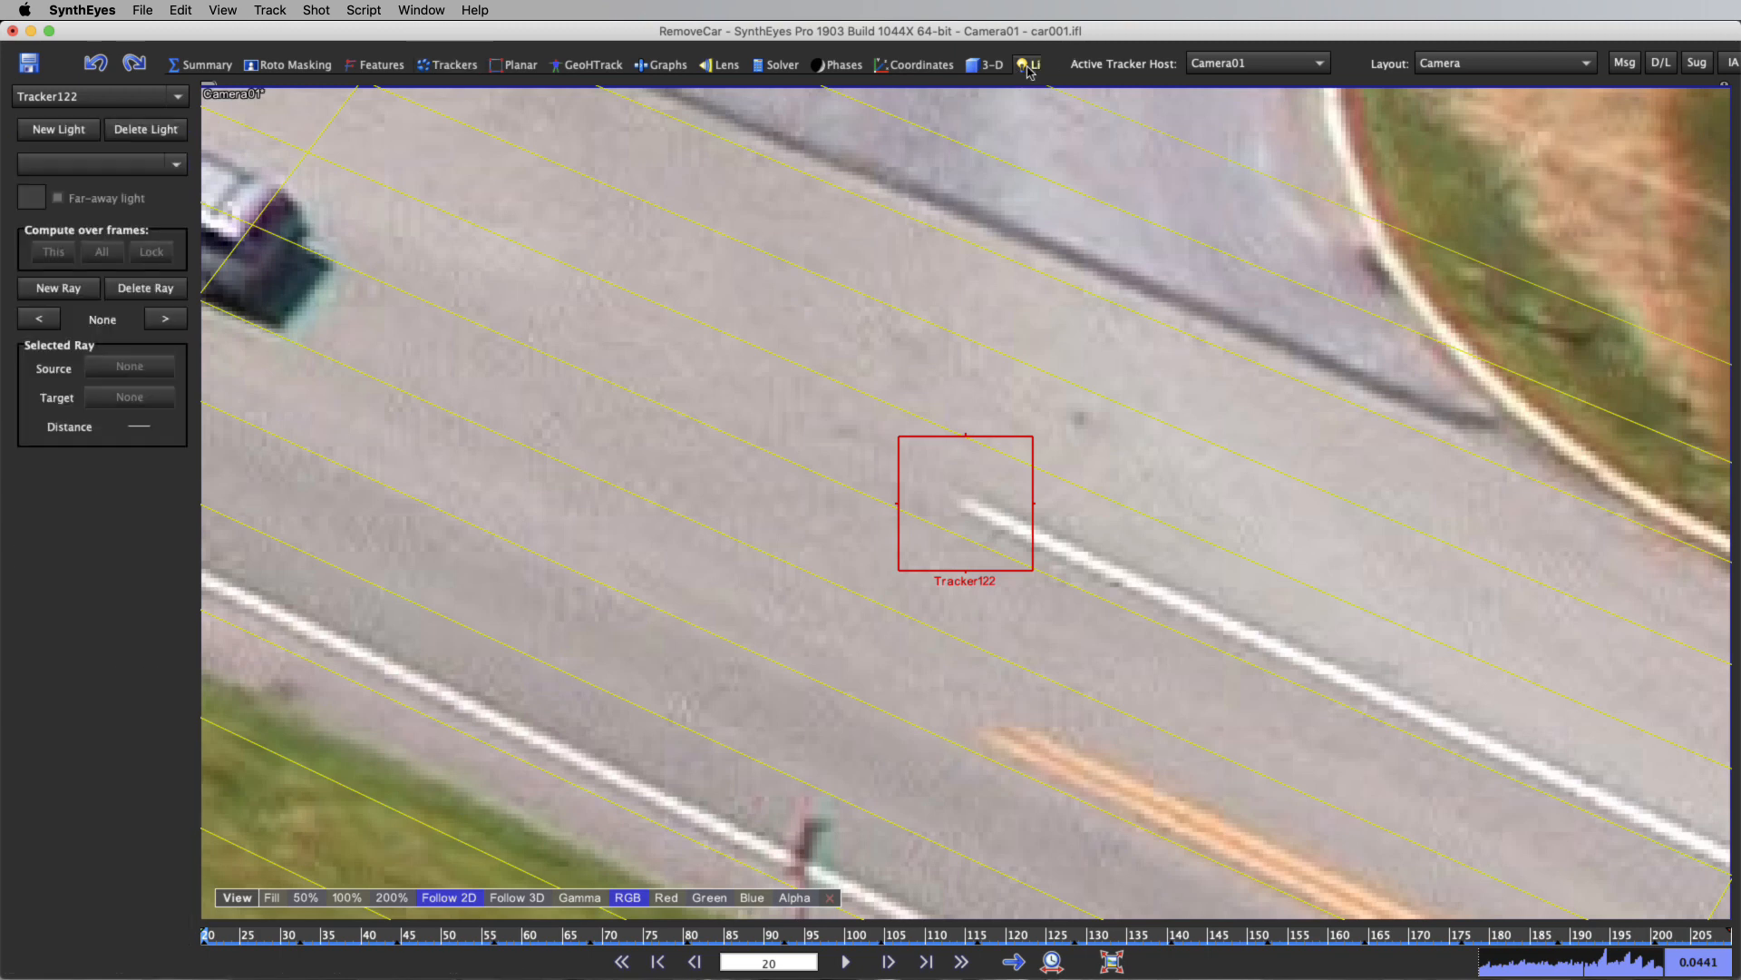
click(1512, 60)
click(1501, 91)
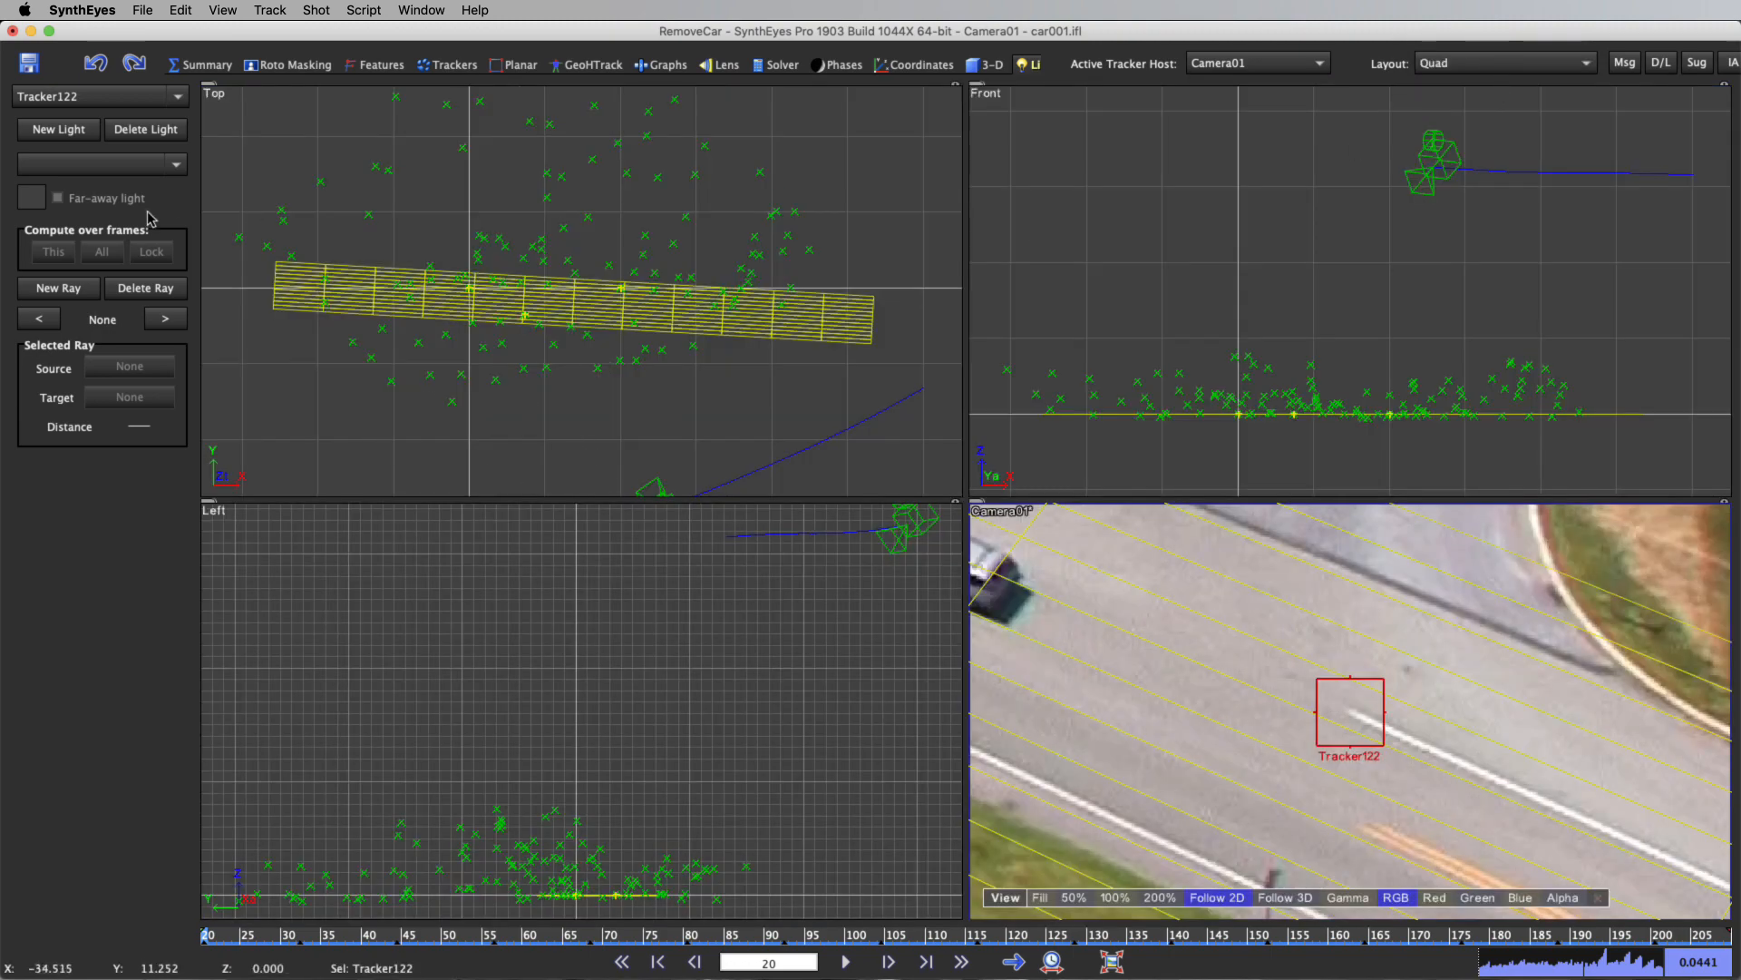
click(58, 131)
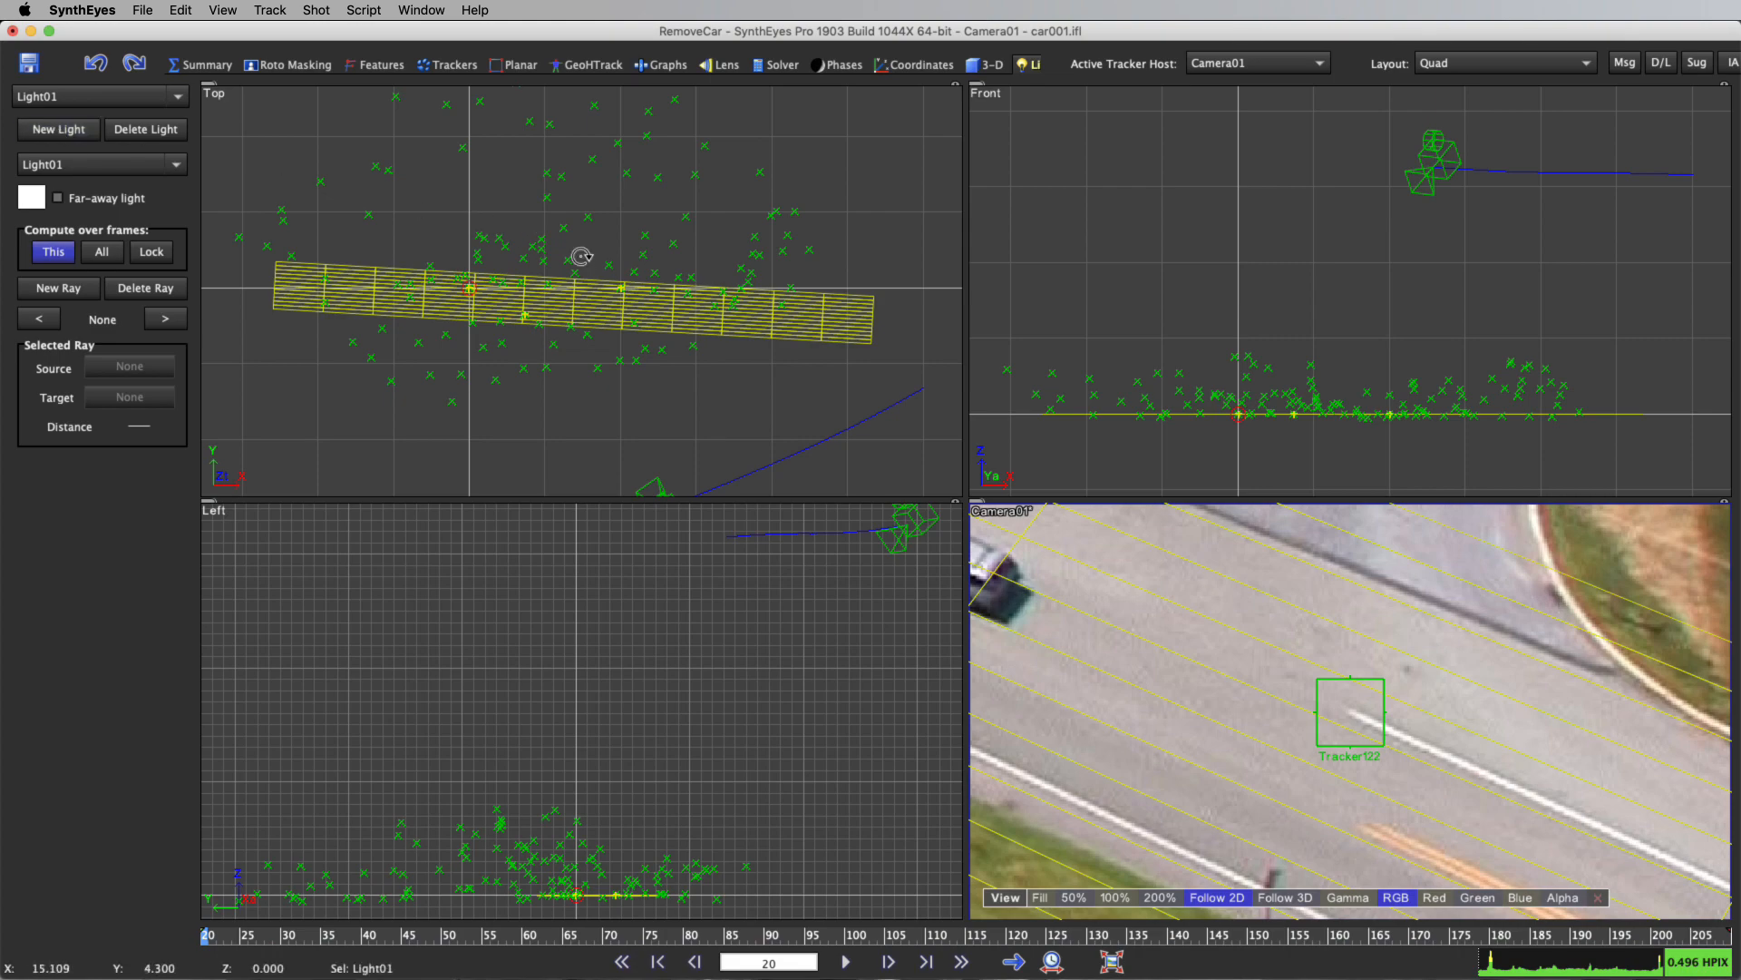
Move the new light from the origin to beyond the far end of the road mesh and raise it well above the ground.
scroll(478, 284, up, 5)
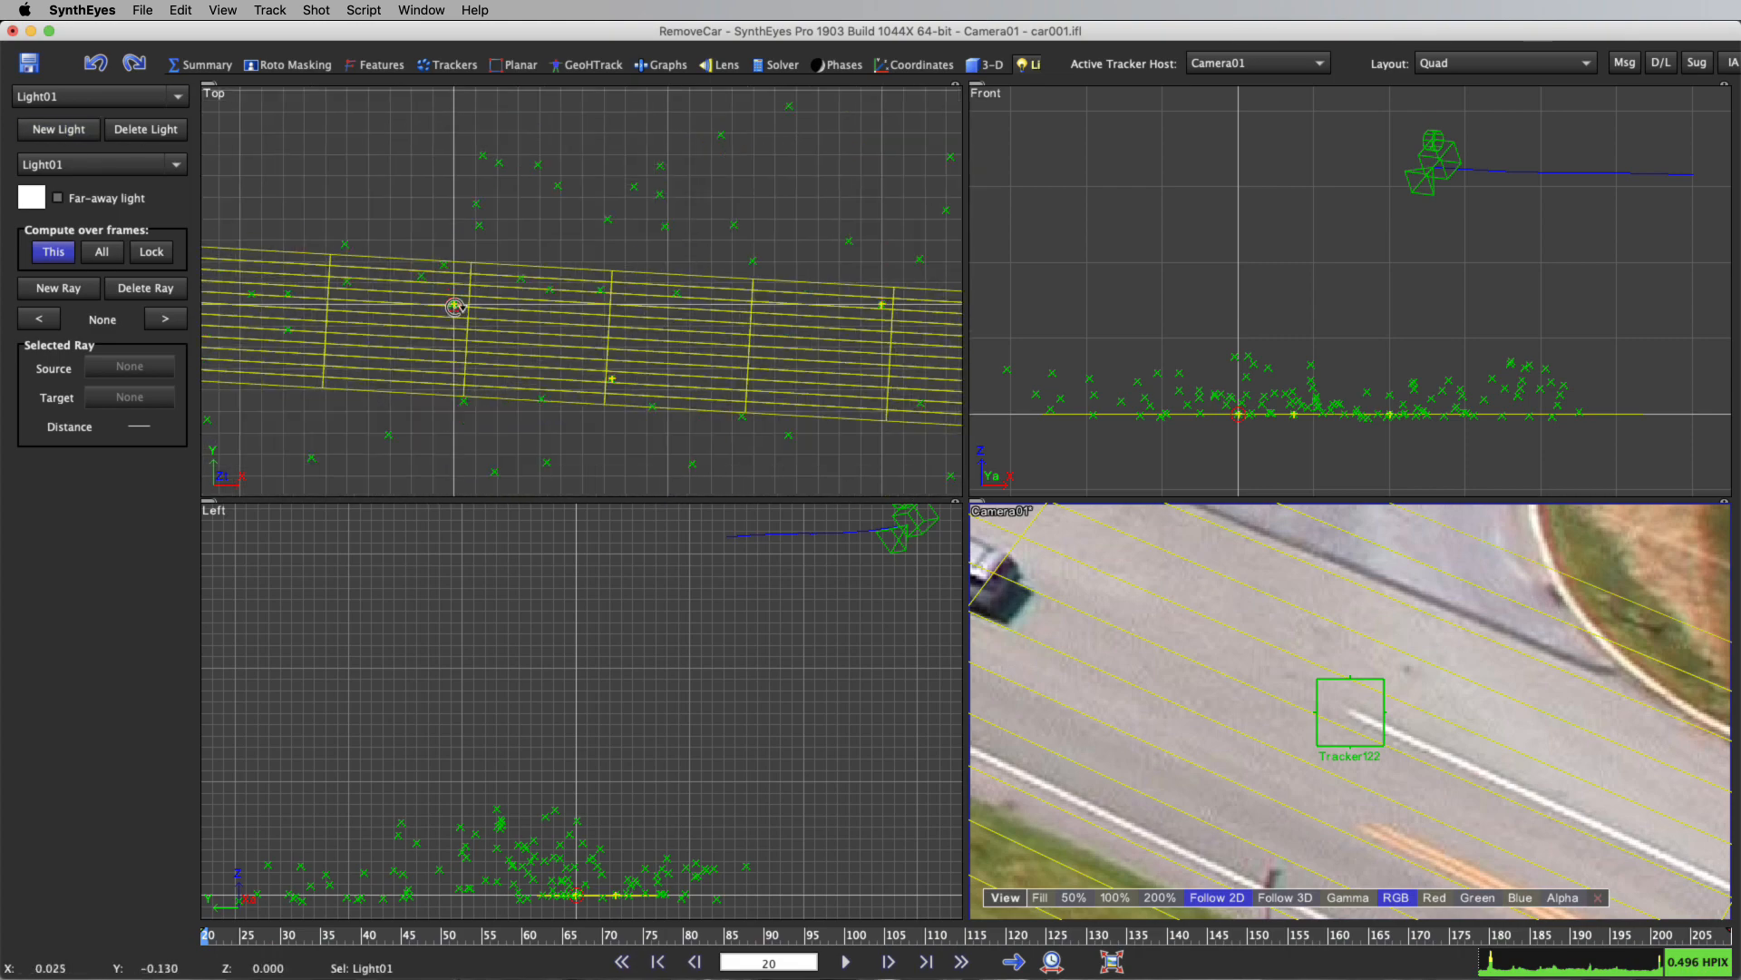
scroll(455, 301, up, 5)
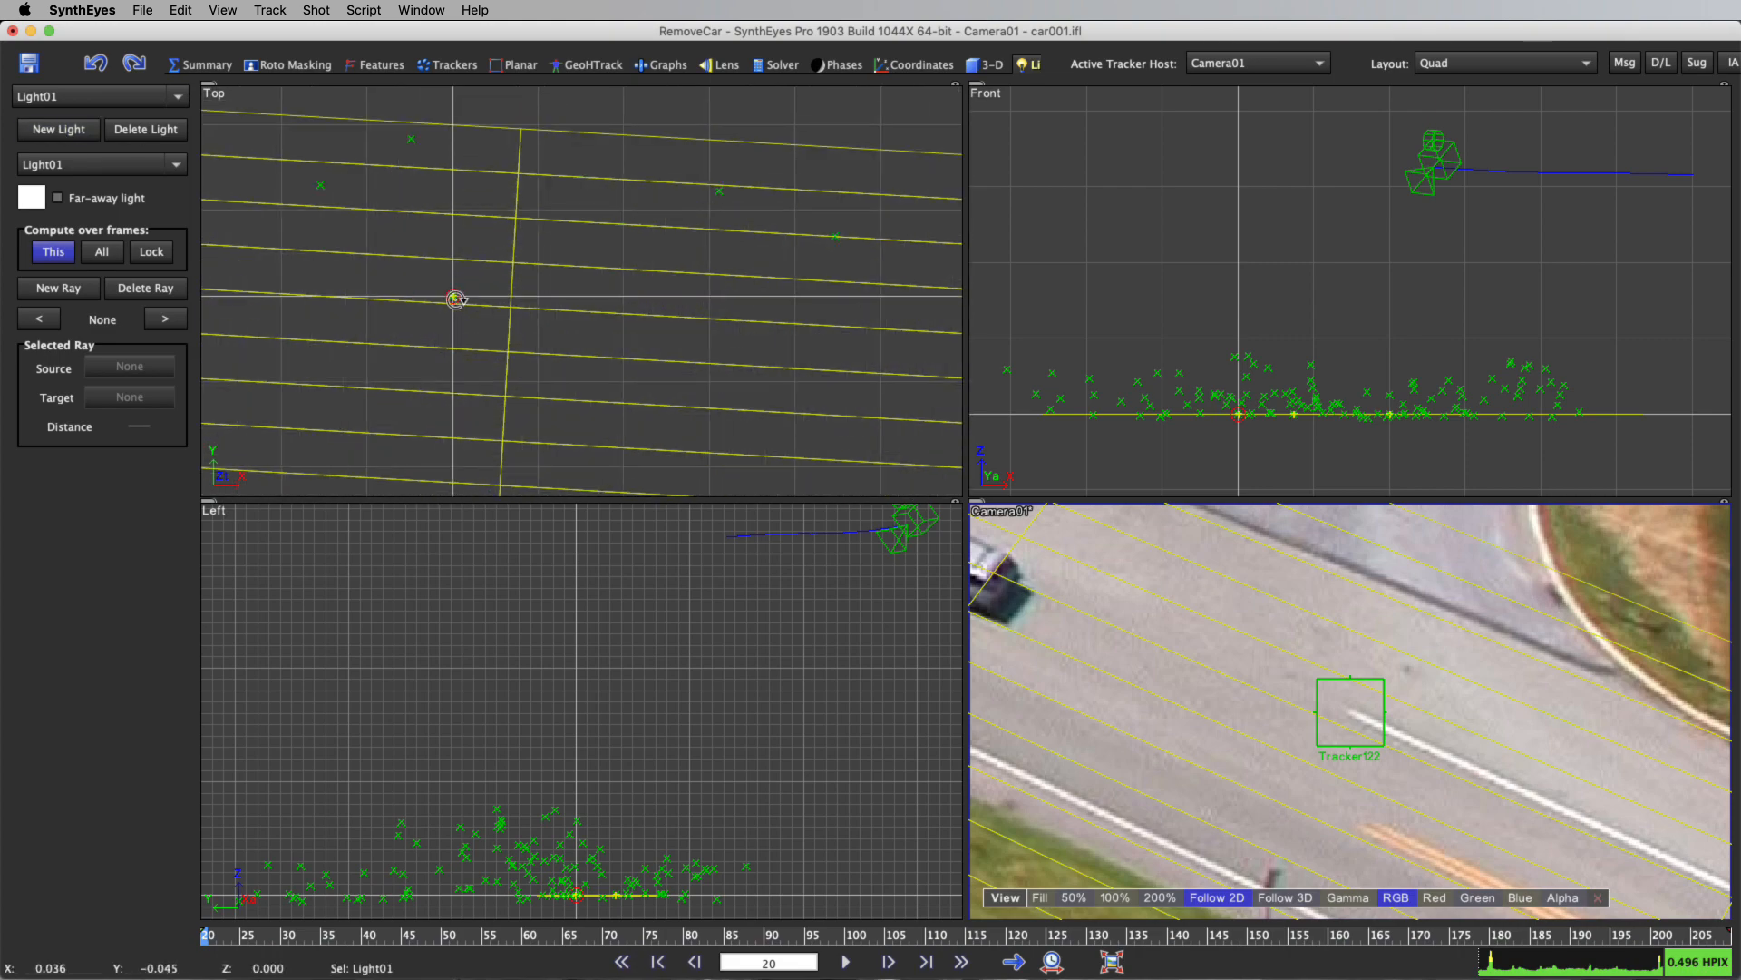
drag(455, 298, 228, 152)
scroll(396, 177, down, 6)
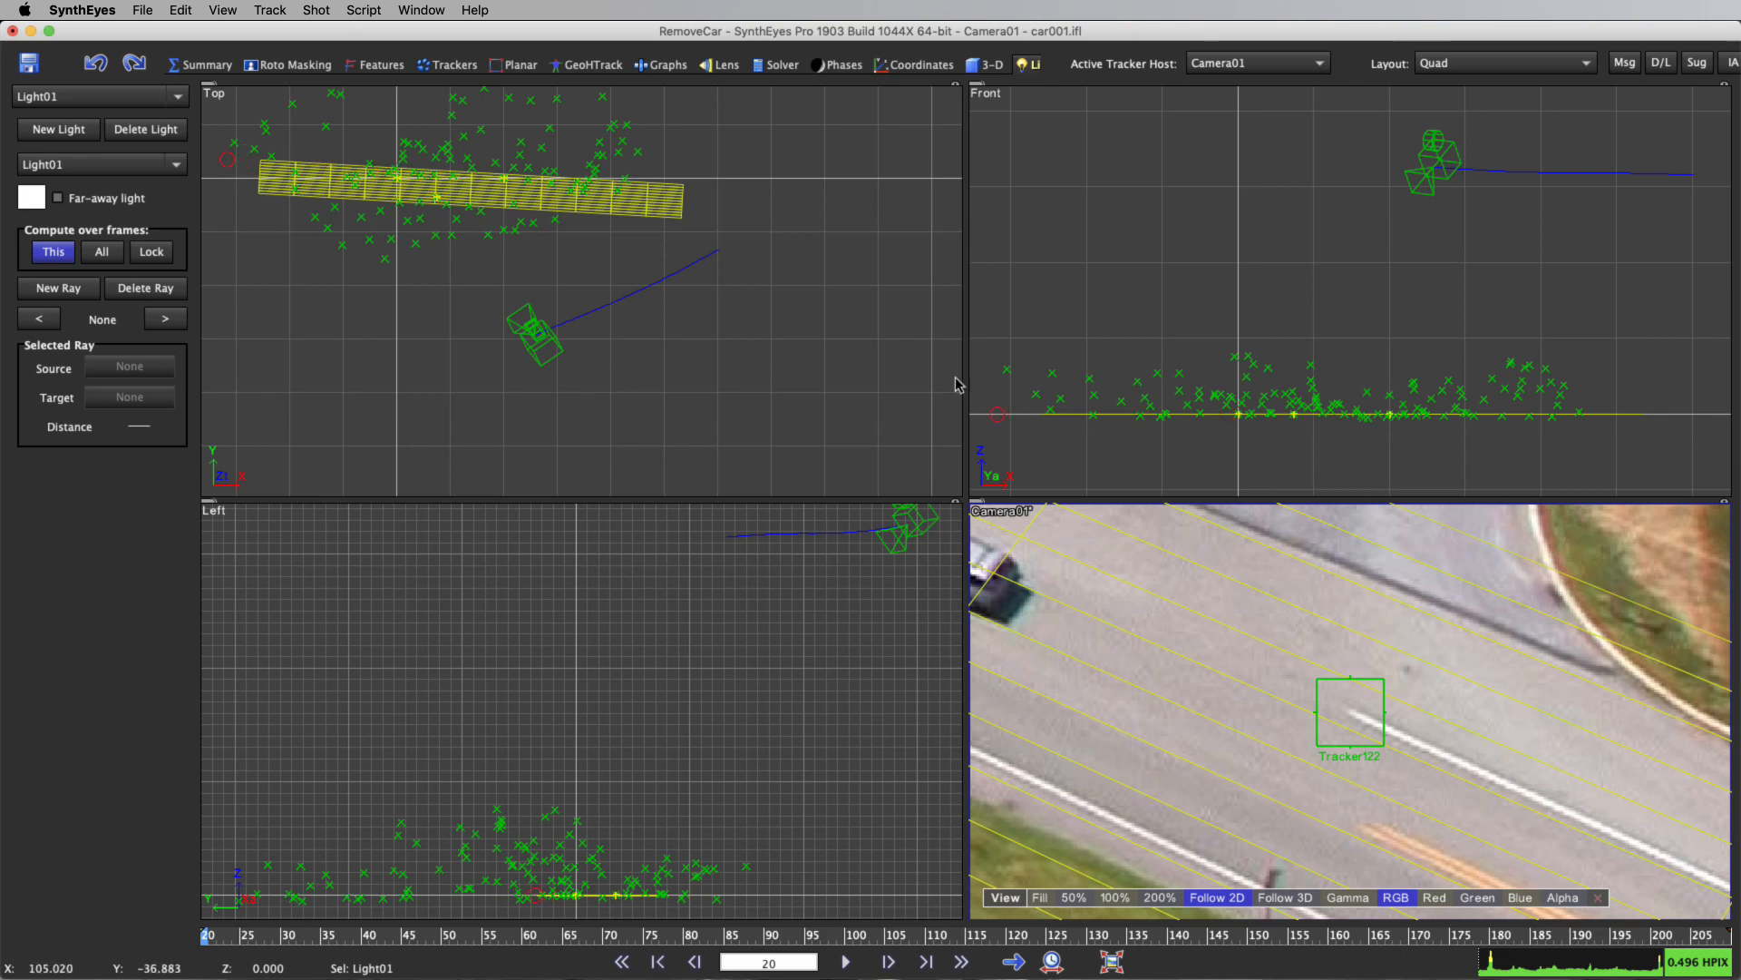
drag(998, 413, 999, 222)
scroll(416, 297, down, 3)
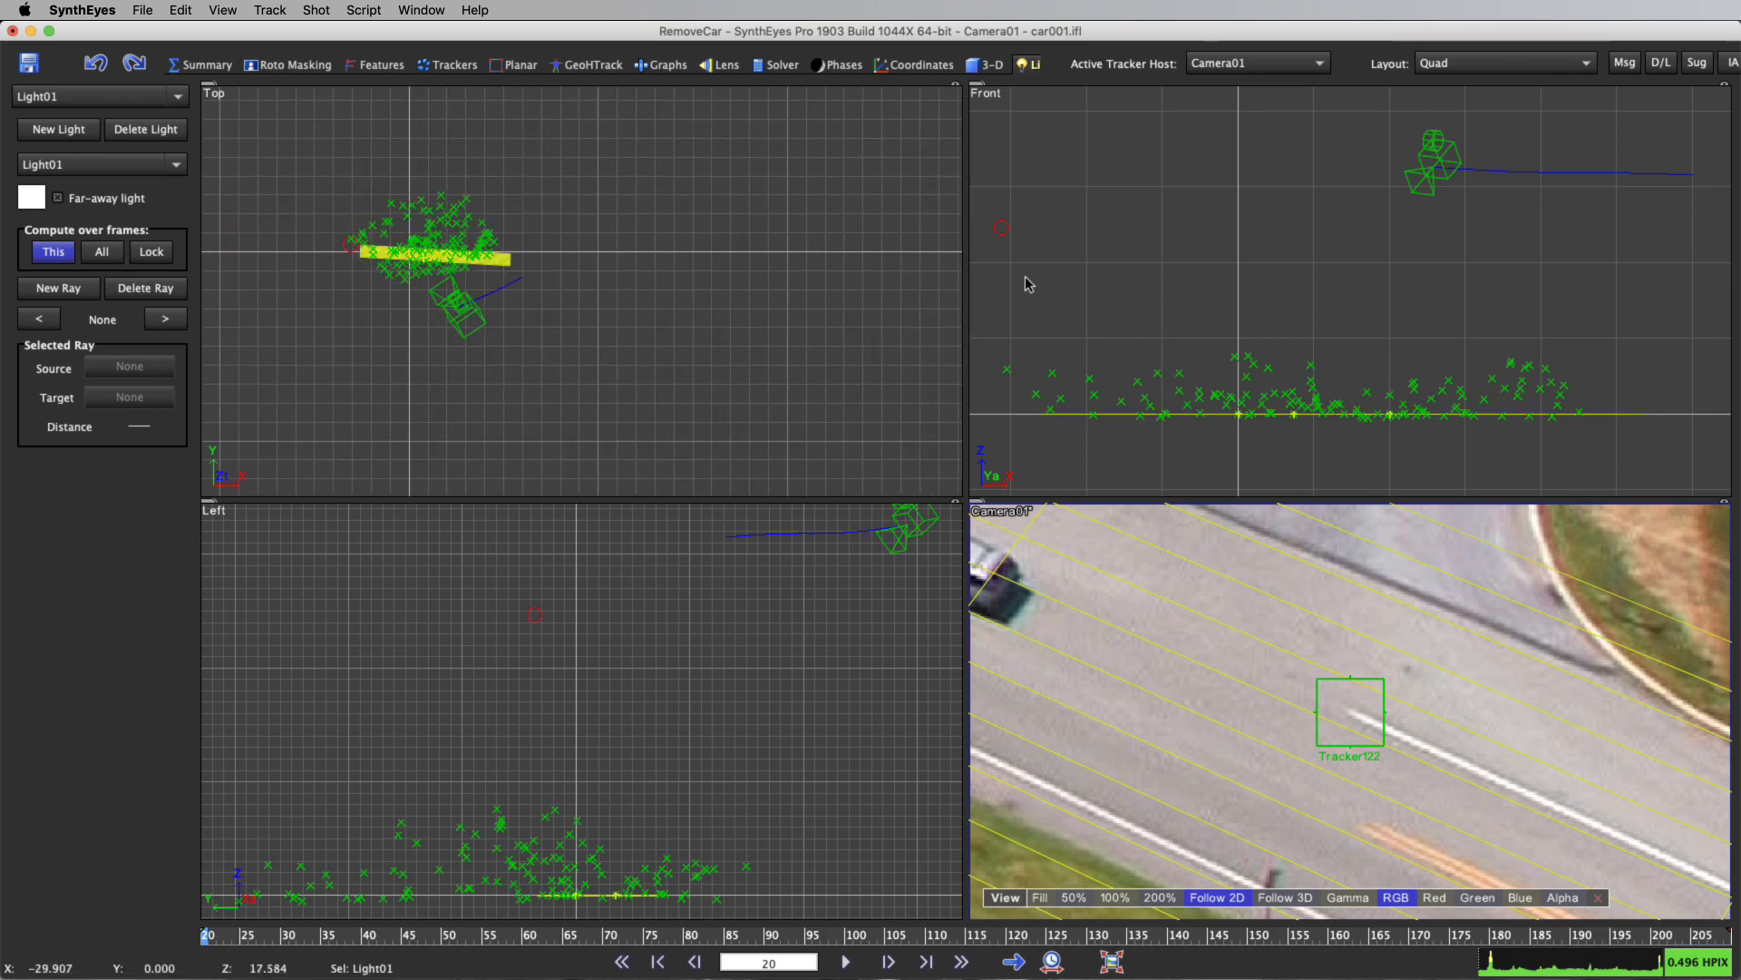
scroll(1058, 279, down, 3)
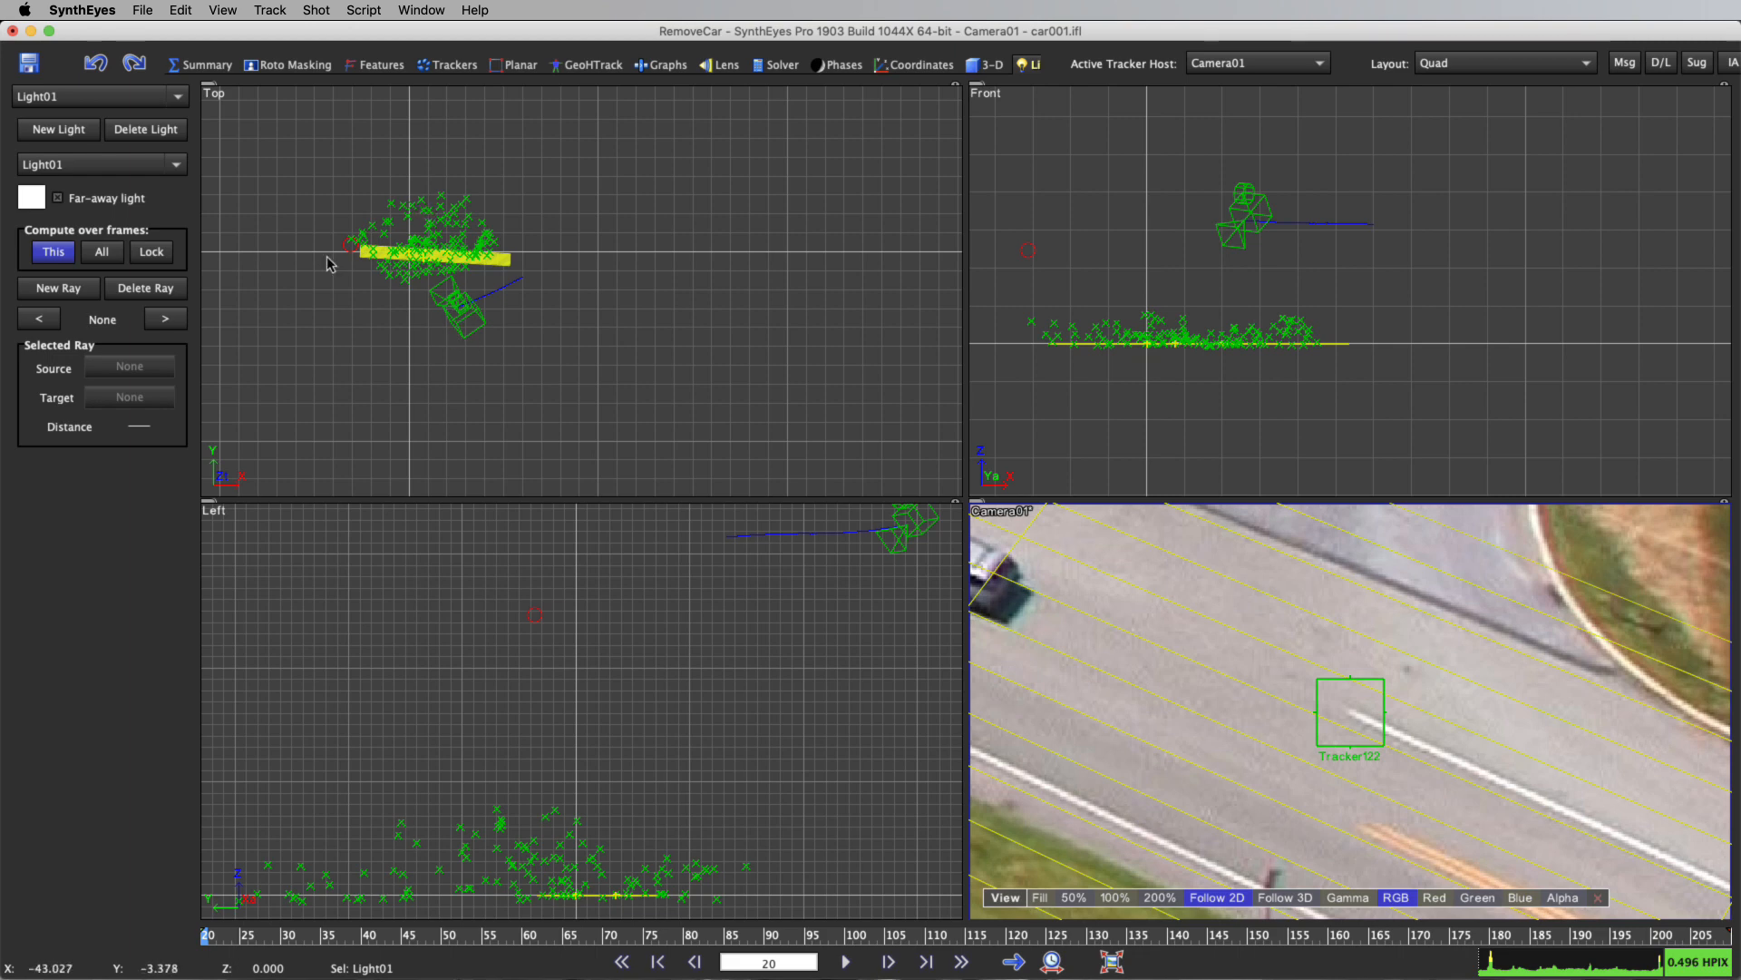
Run Set Illumination from Trackers on the lane-line tracker, targeting Light01 over the whole shot, restoring defaults and adjusting the Use 3D position option.
click(1345, 681)
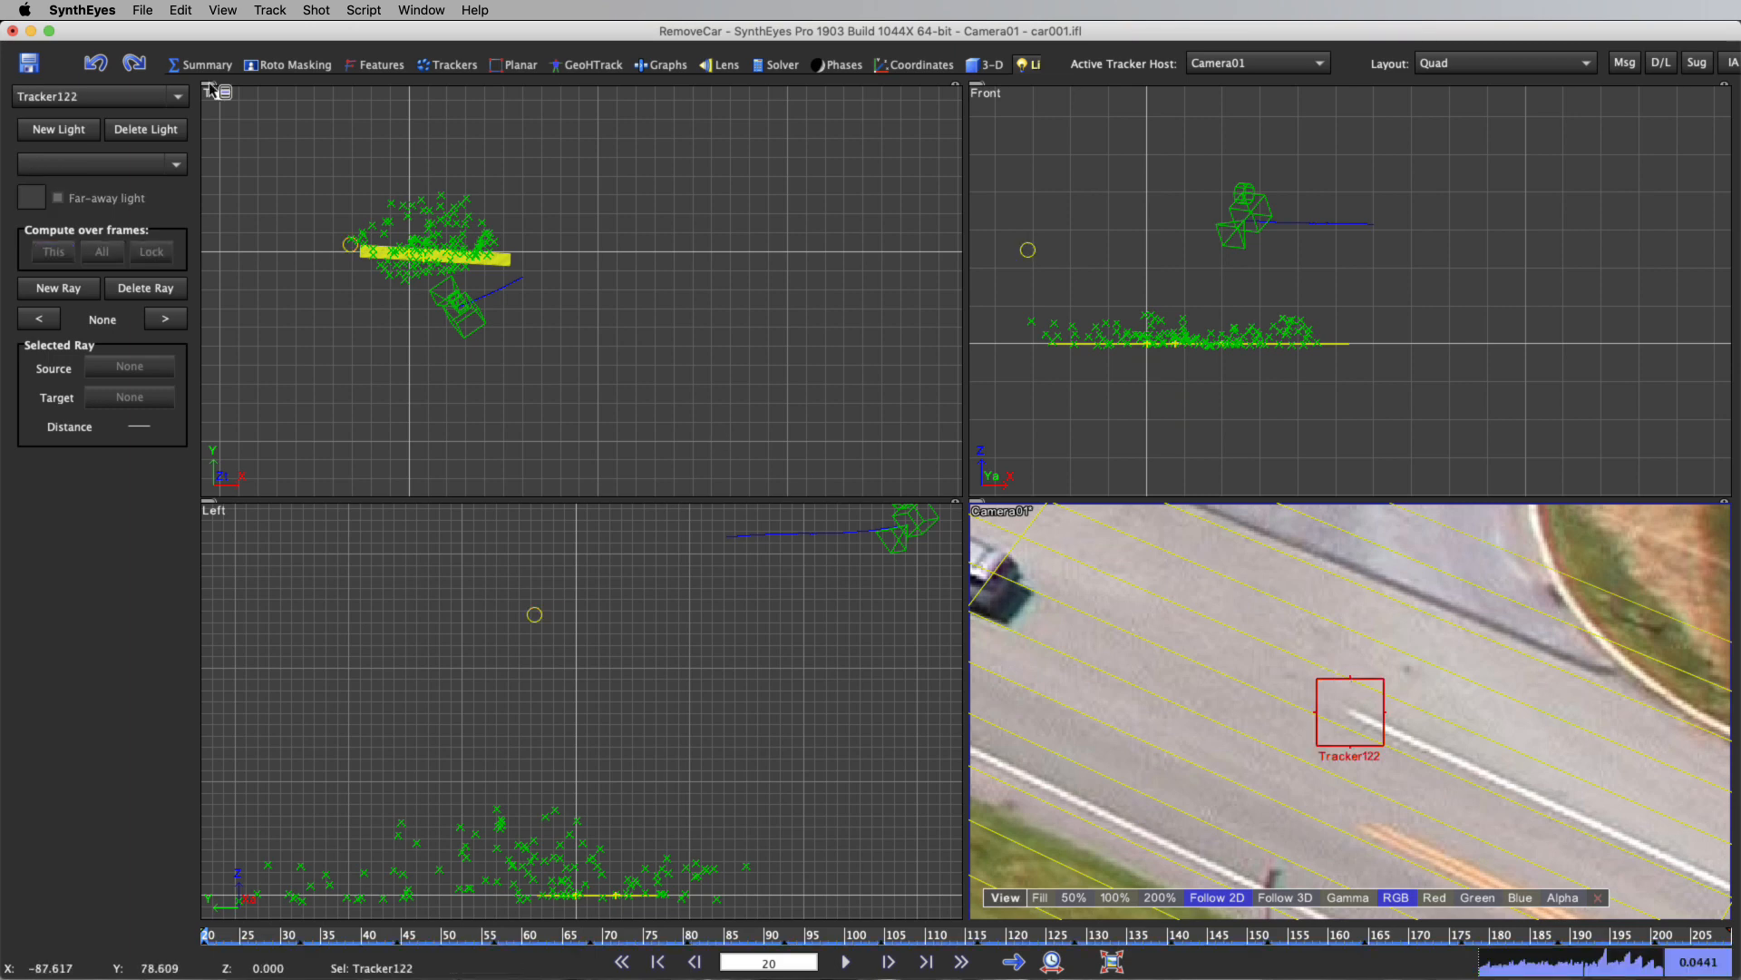
click(362, 11)
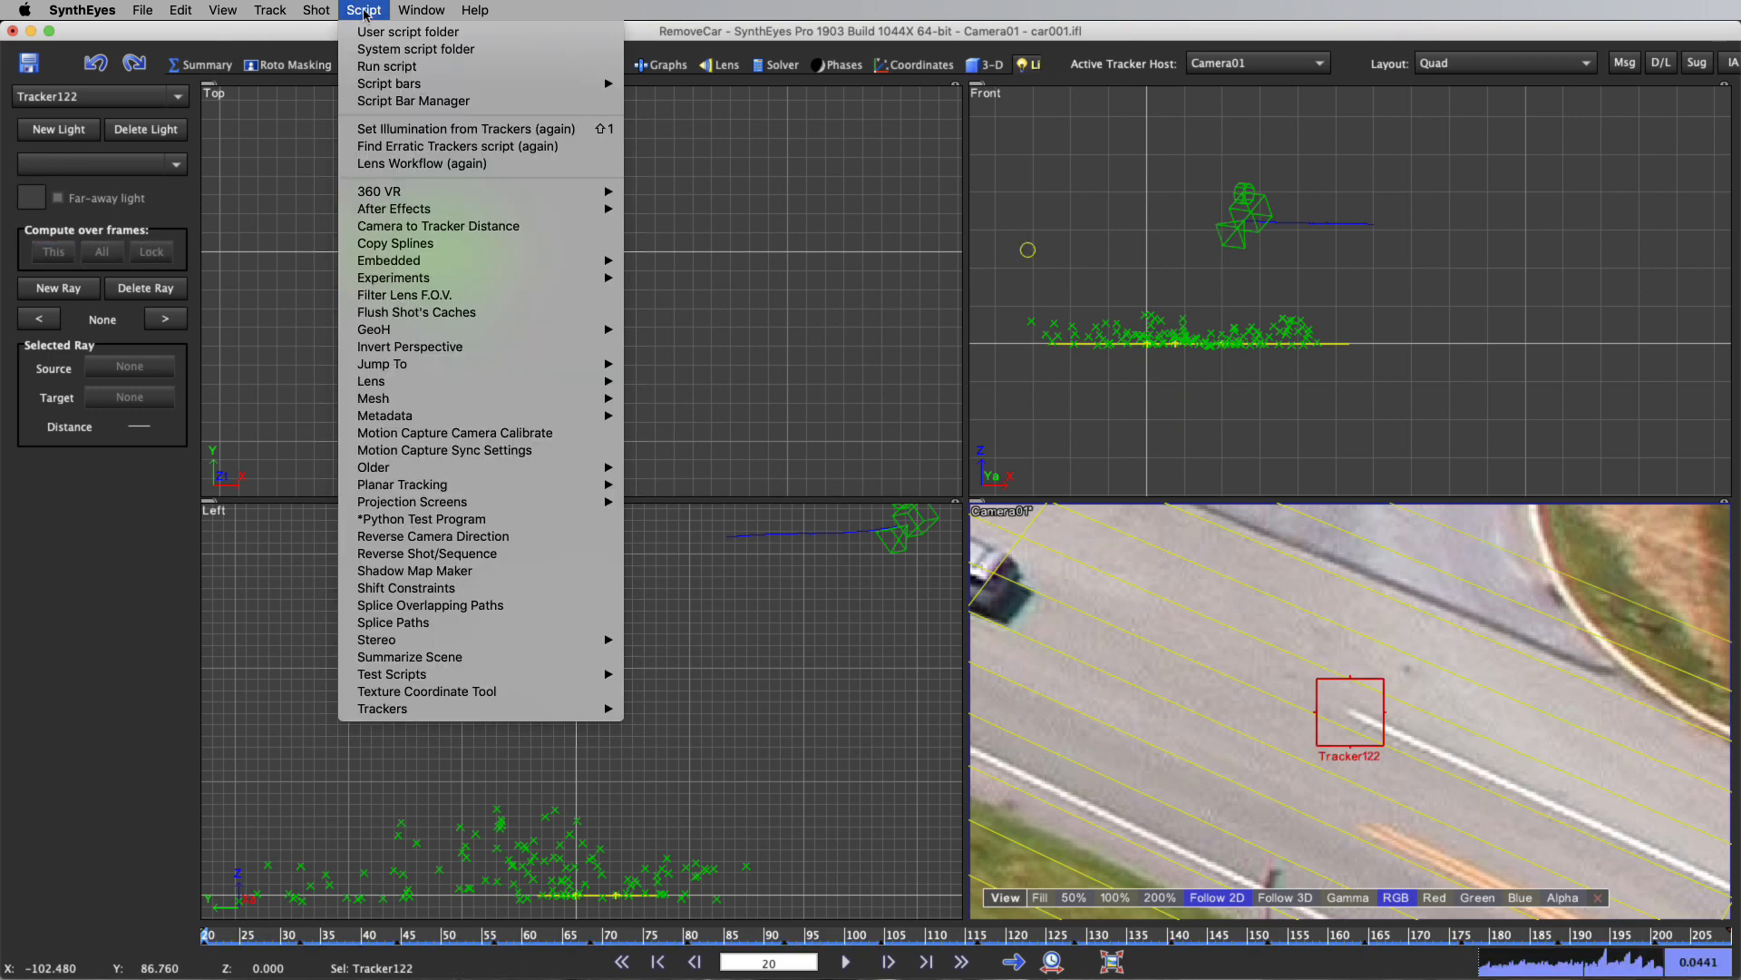
mouse_move(449, 712)
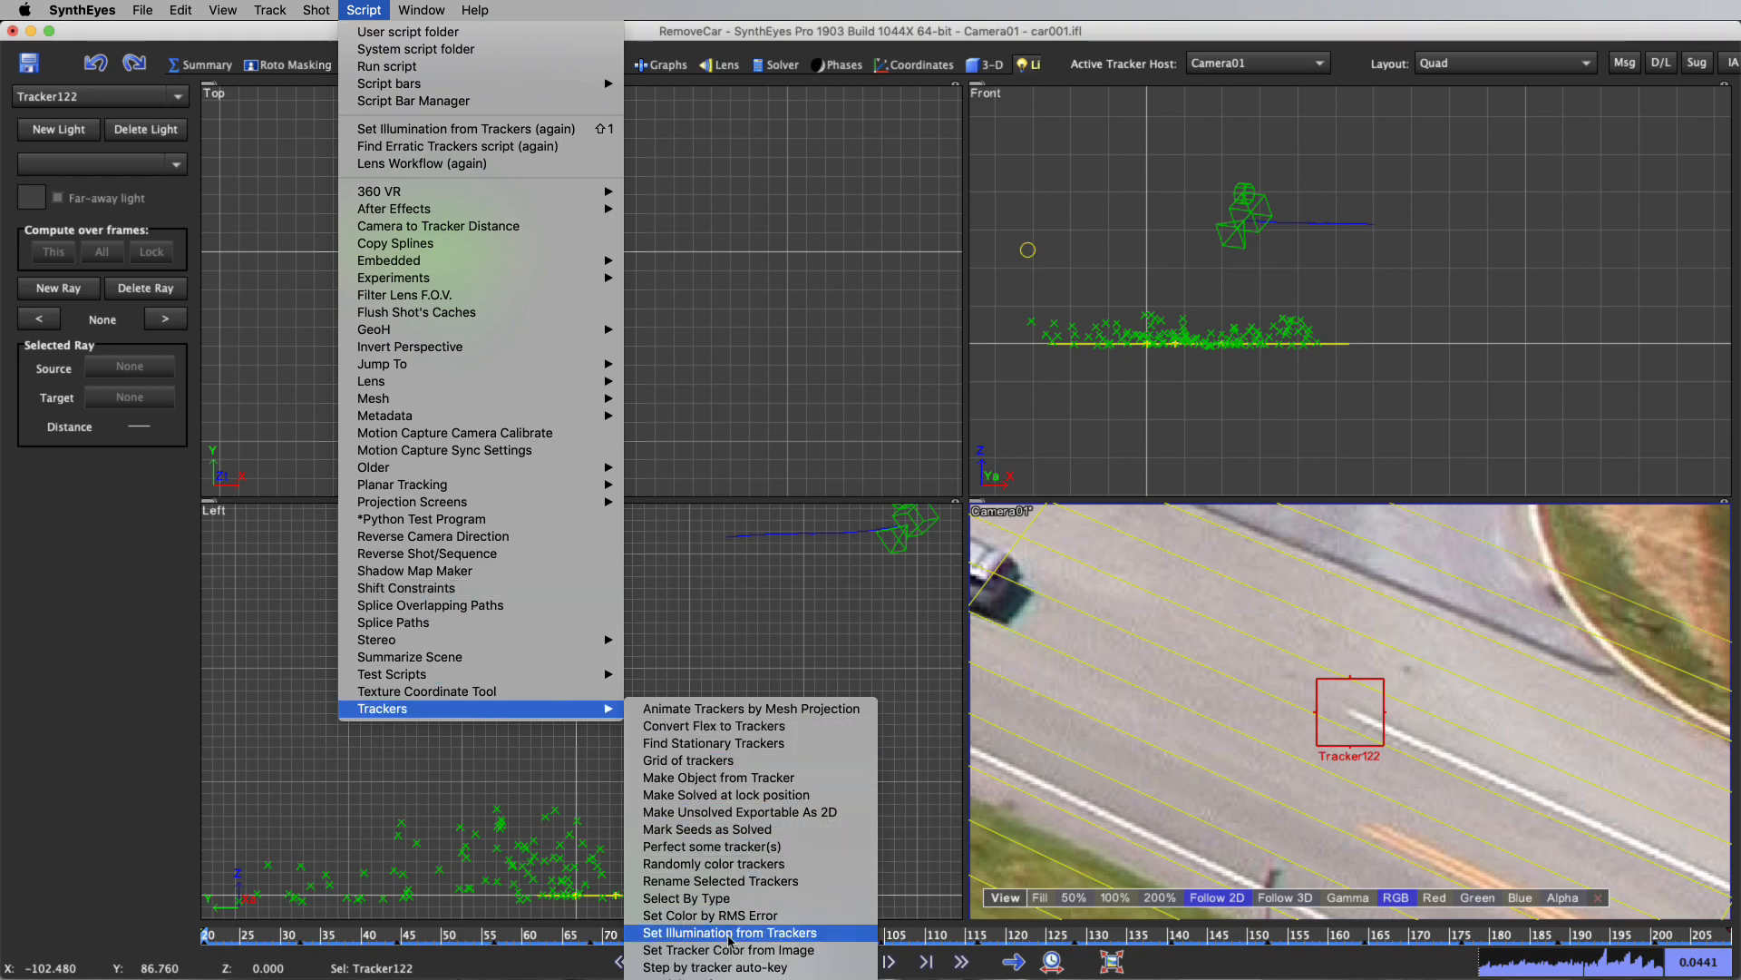
click(729, 934)
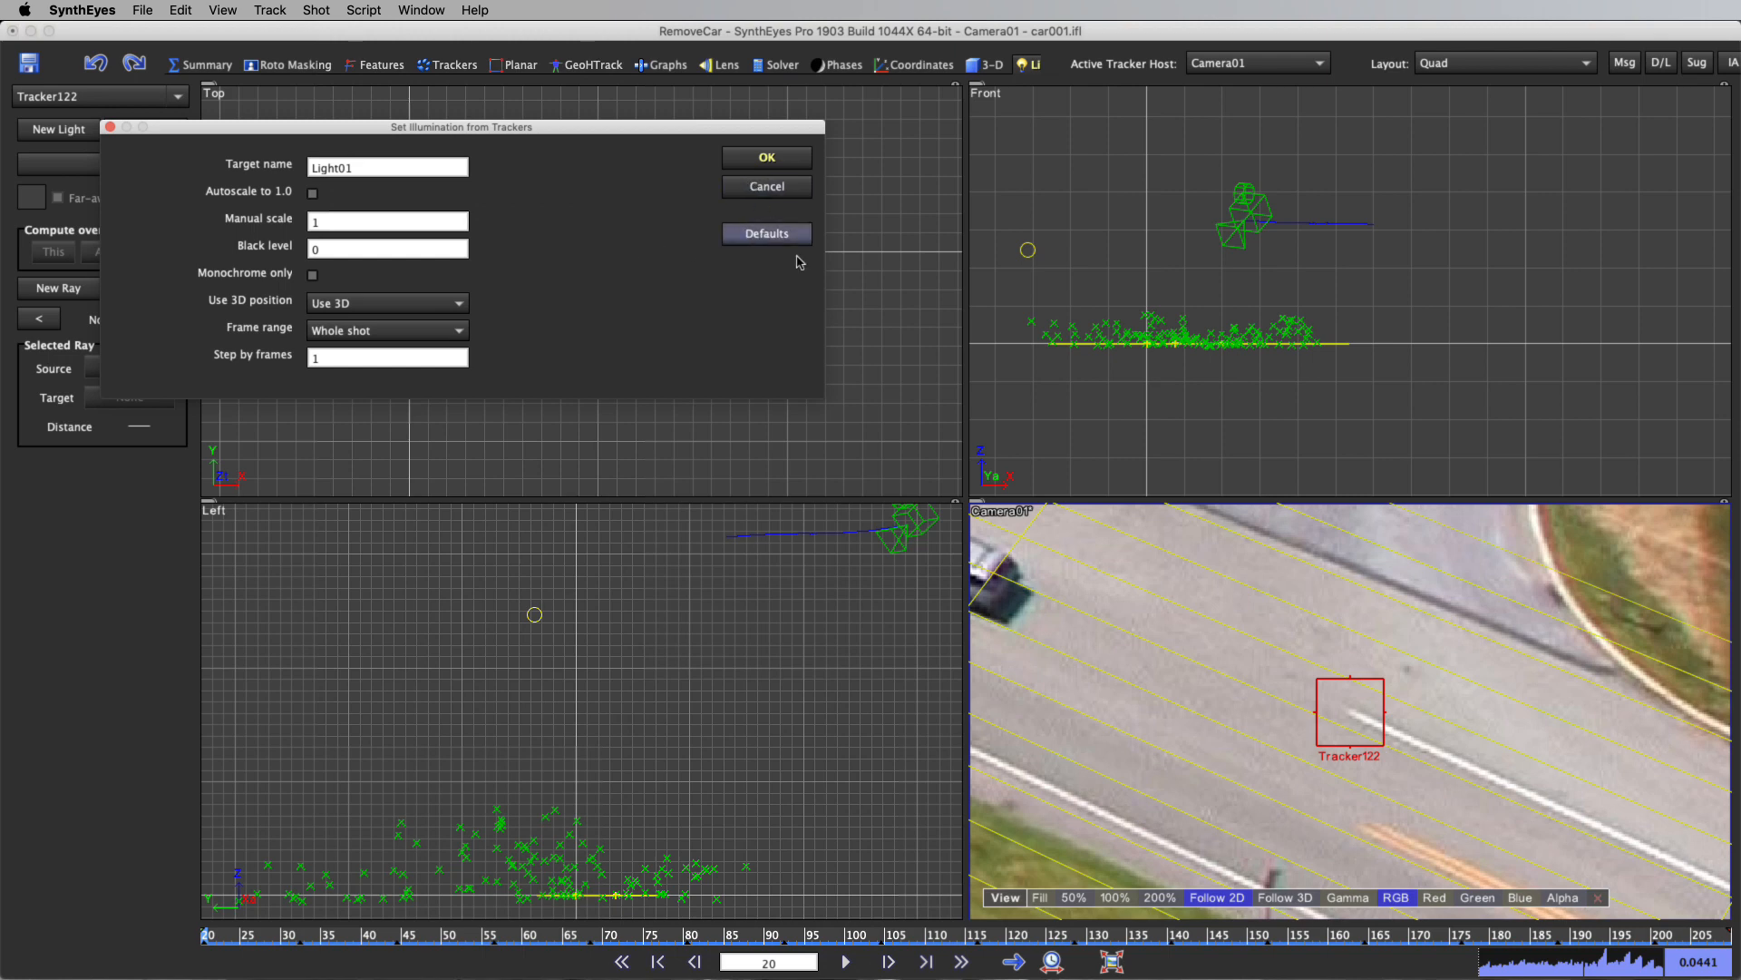
click(750, 238)
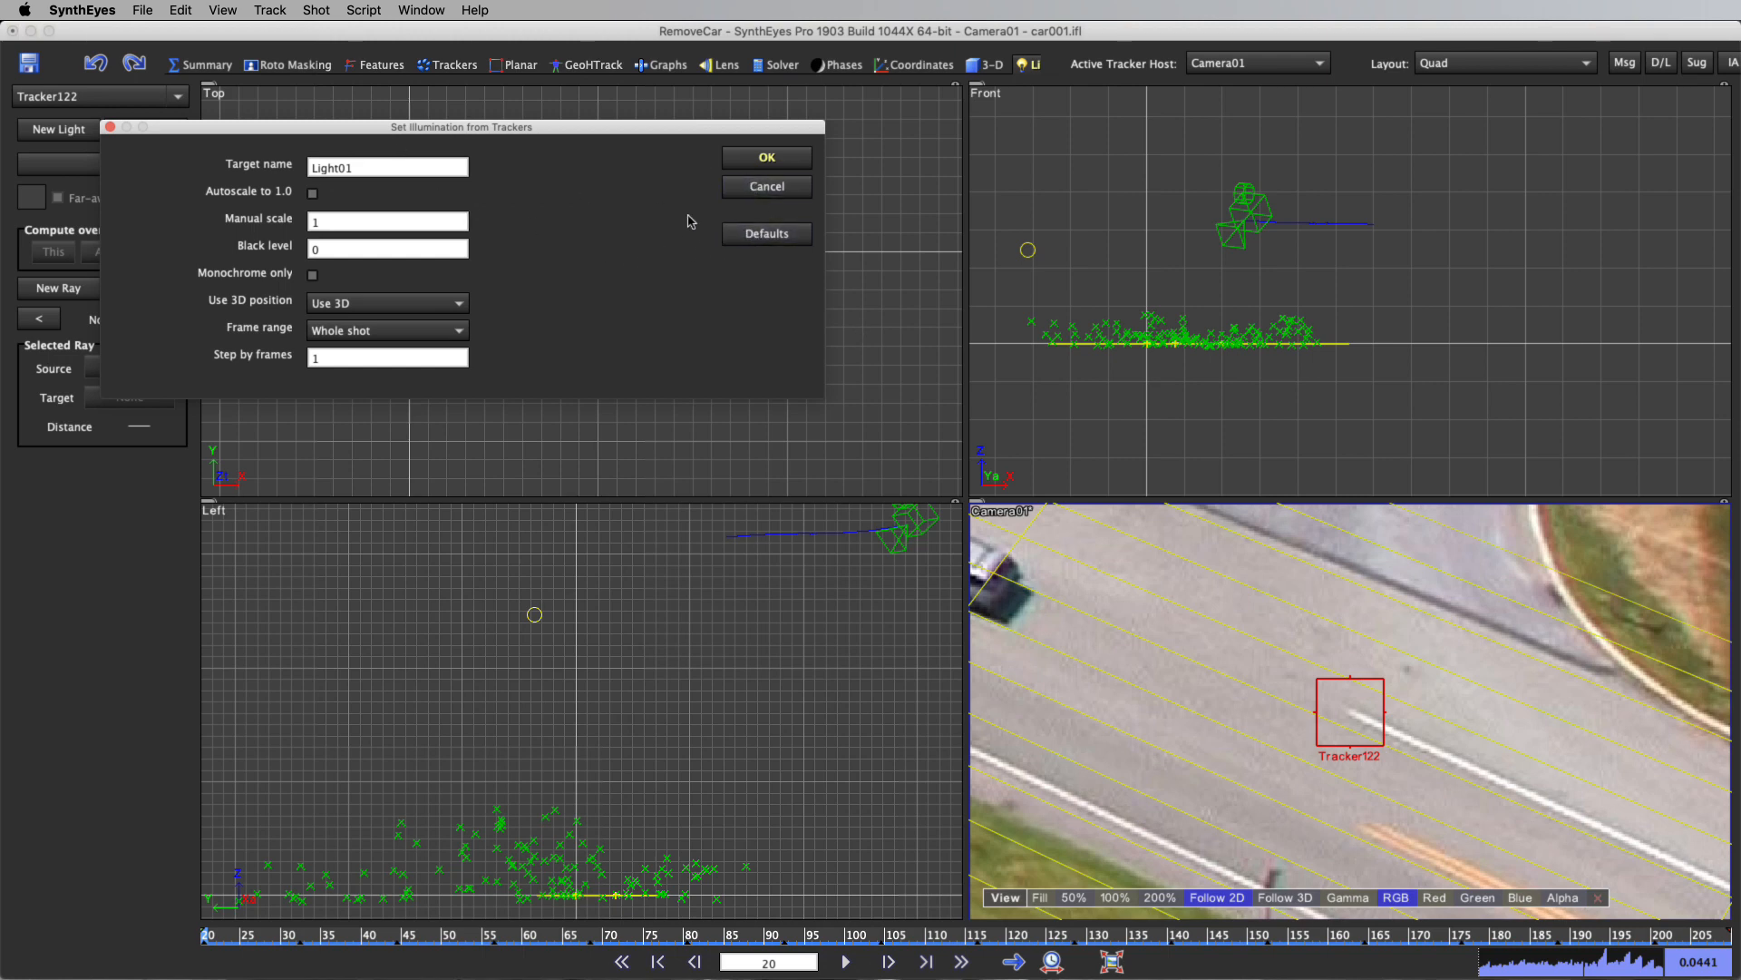
click(410, 307)
click(418, 282)
click(768, 158)
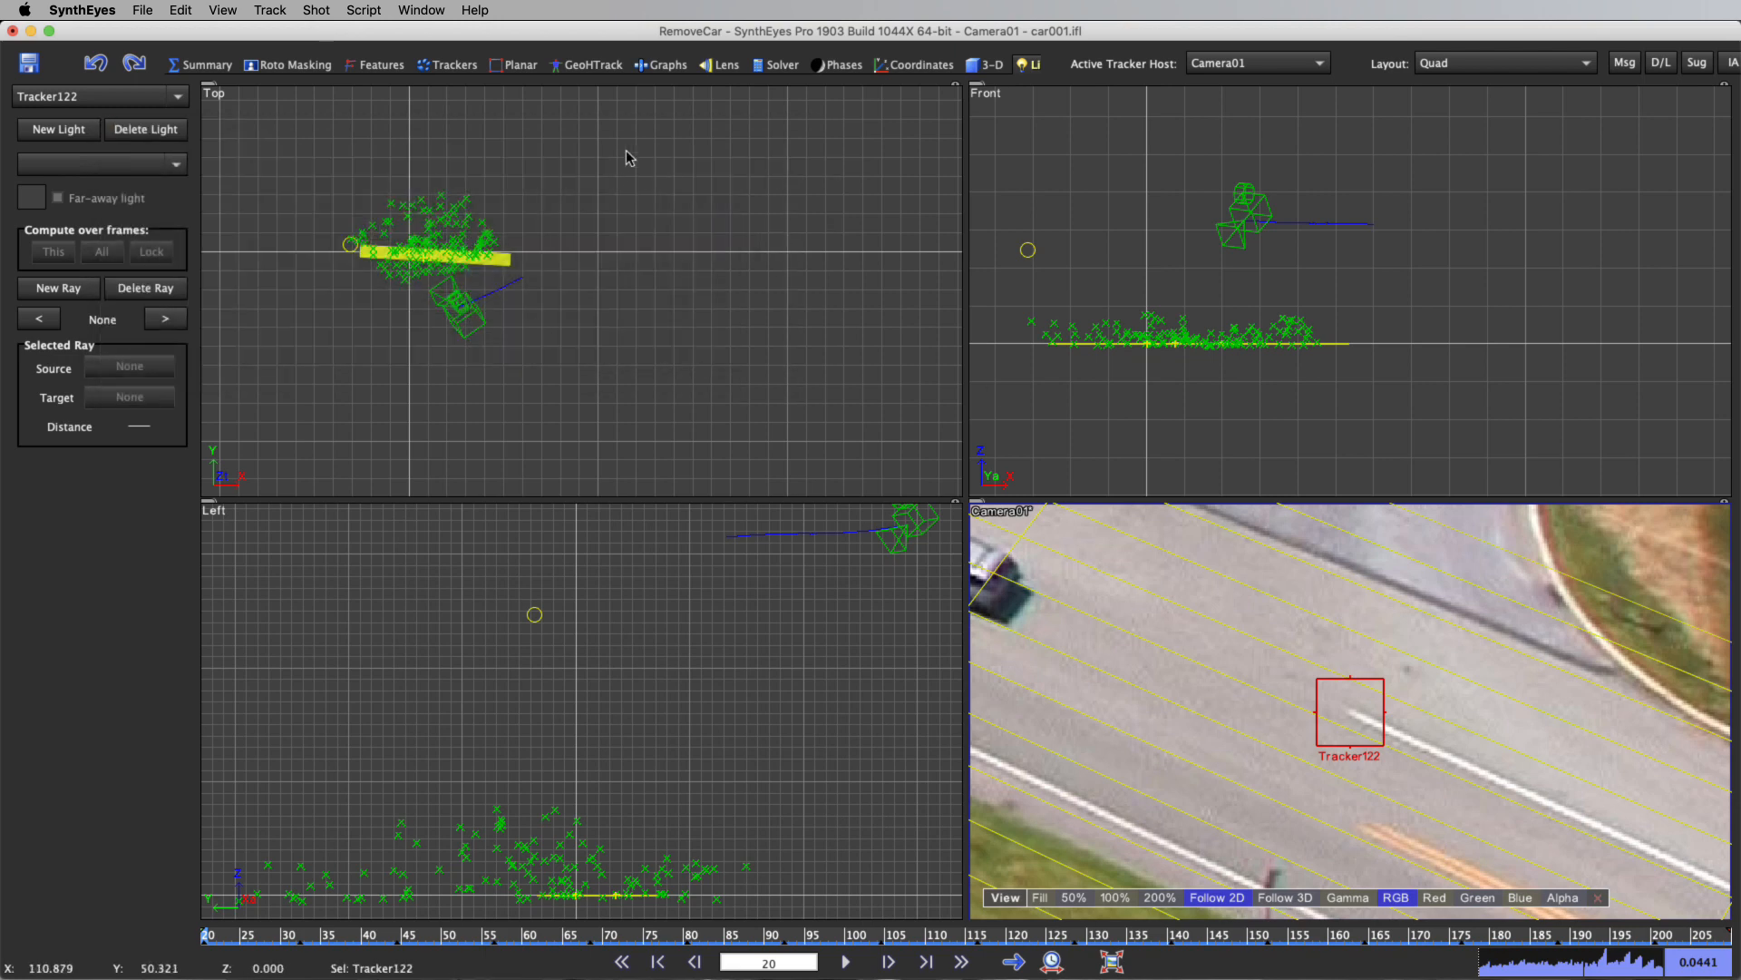
Examine Light01's red, green and blue curves in the Graph Editor, scrubbing back to frame 23, and return to the Solver room.
click(662, 65)
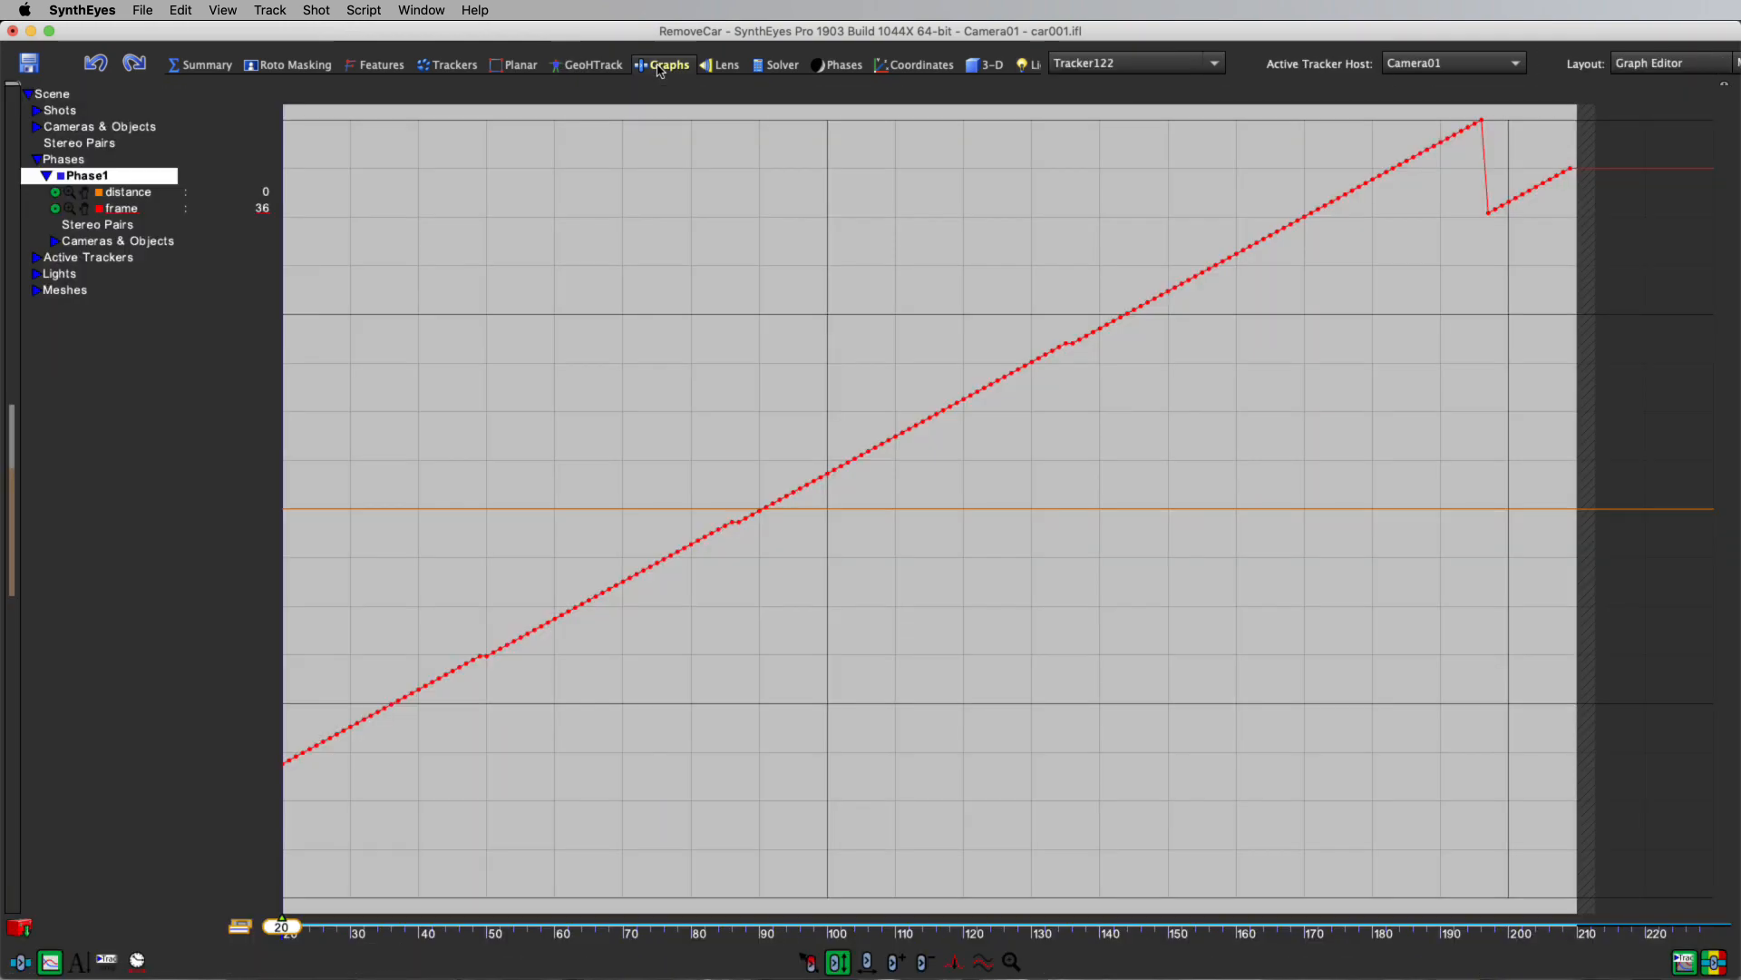
click(45, 176)
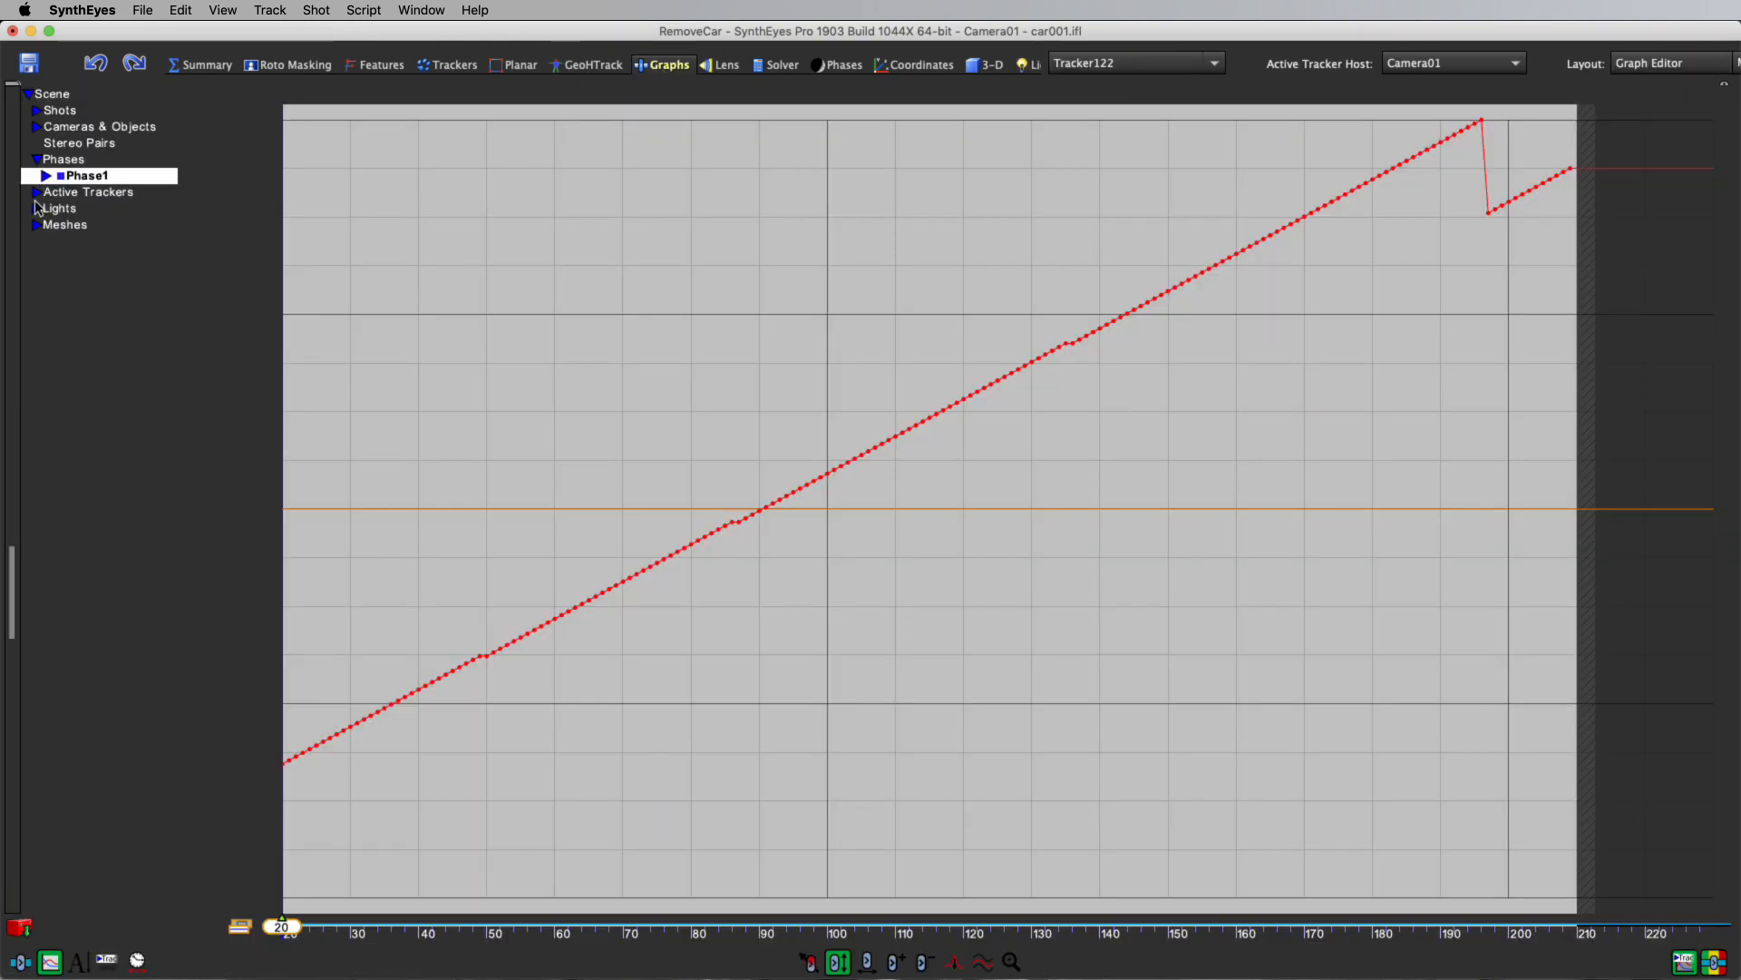
click(36, 208)
click(42, 225)
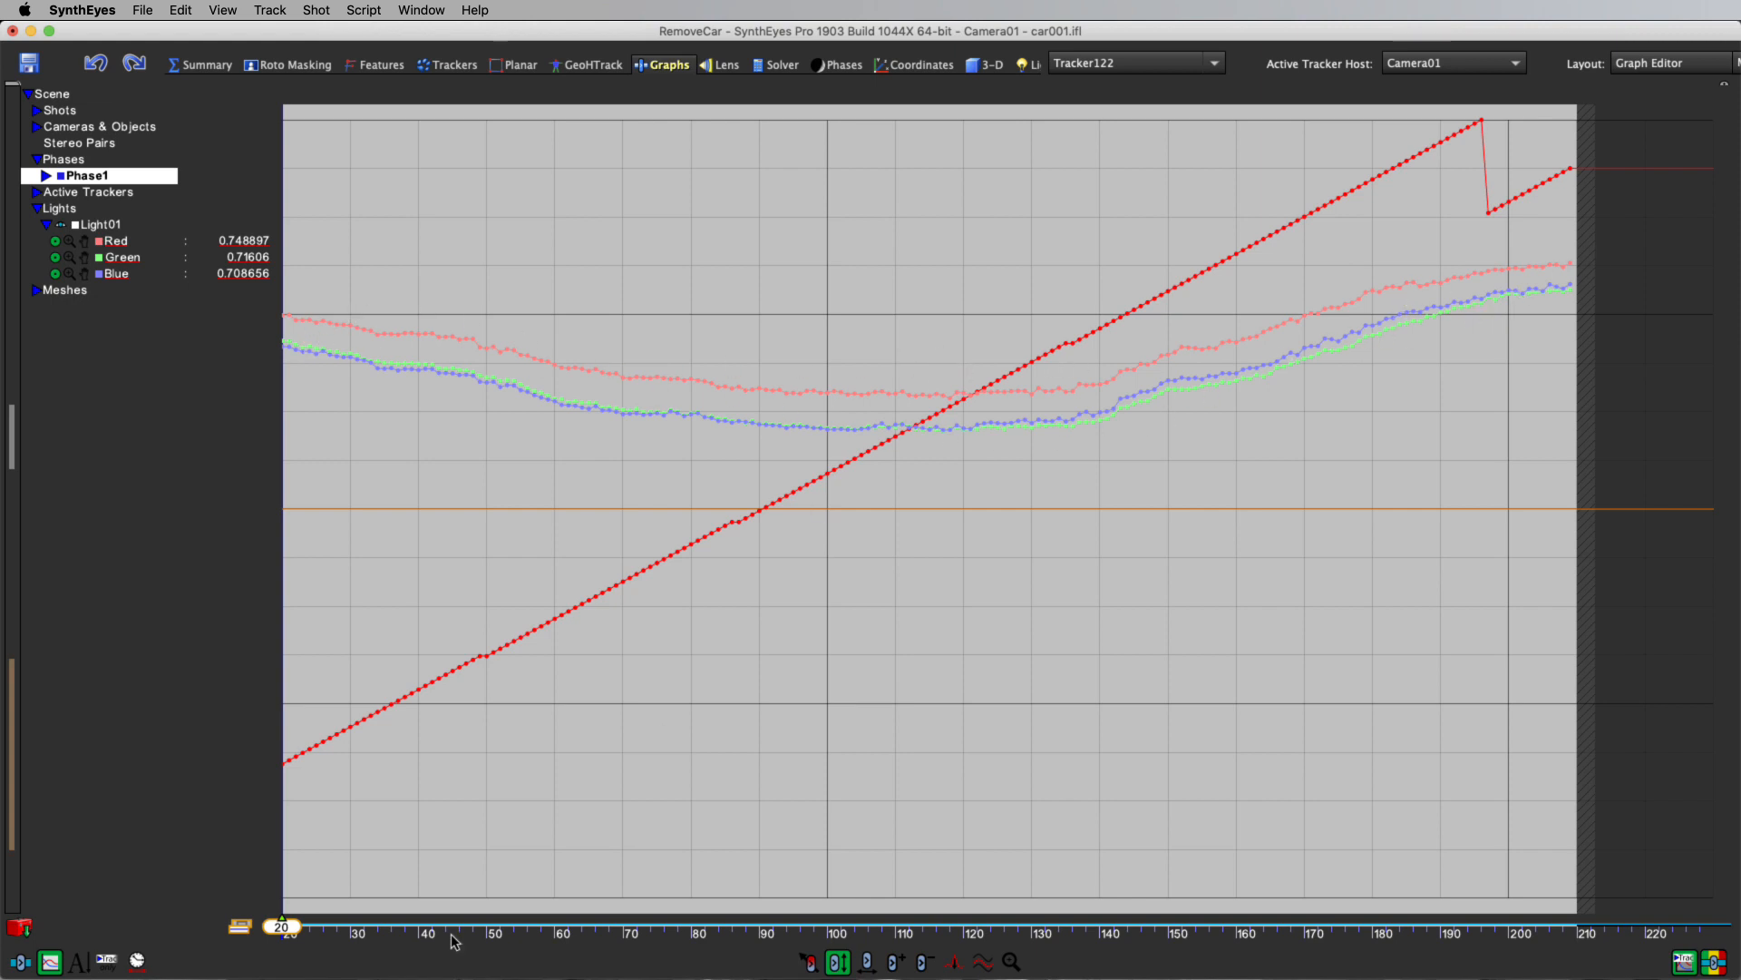
mouse_move(315, 945)
mouse_down()
mouse_move(1563, 943)
mouse_move(283, 944)
mouse_move(718, 944)
mouse_up()
mouse_move(889, 914)
mouse_down()
mouse_move(1543, 907)
mouse_move(303, 857)
mouse_up()
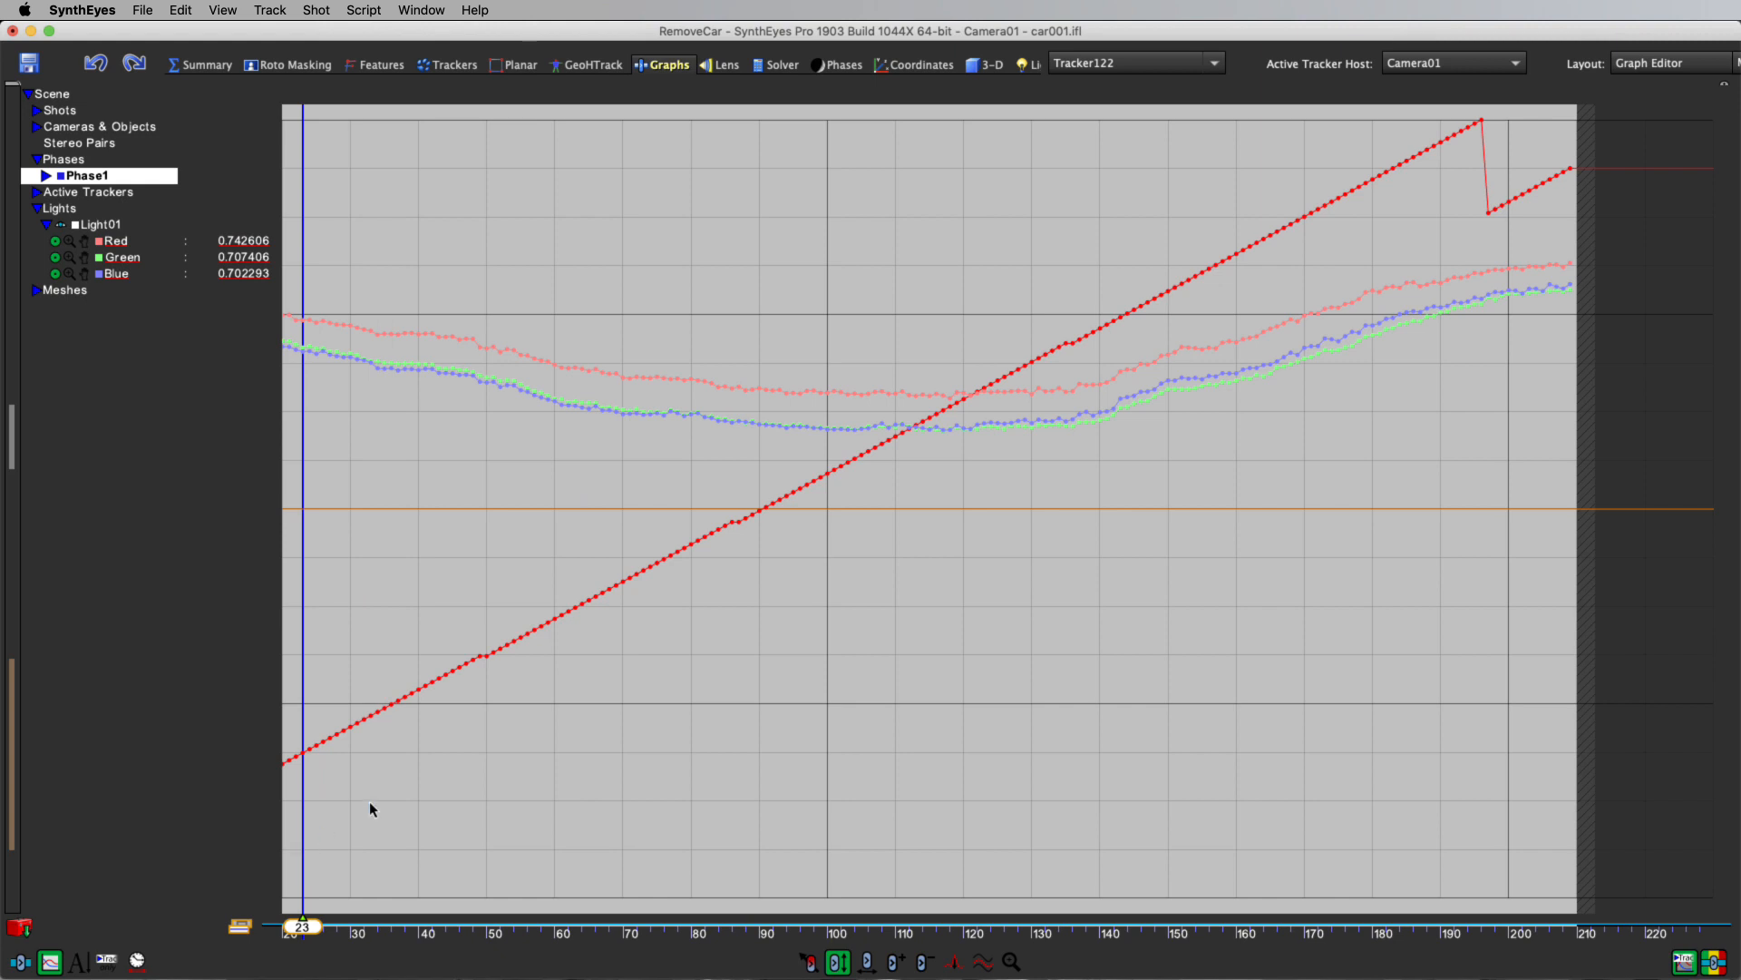
click(778, 64)
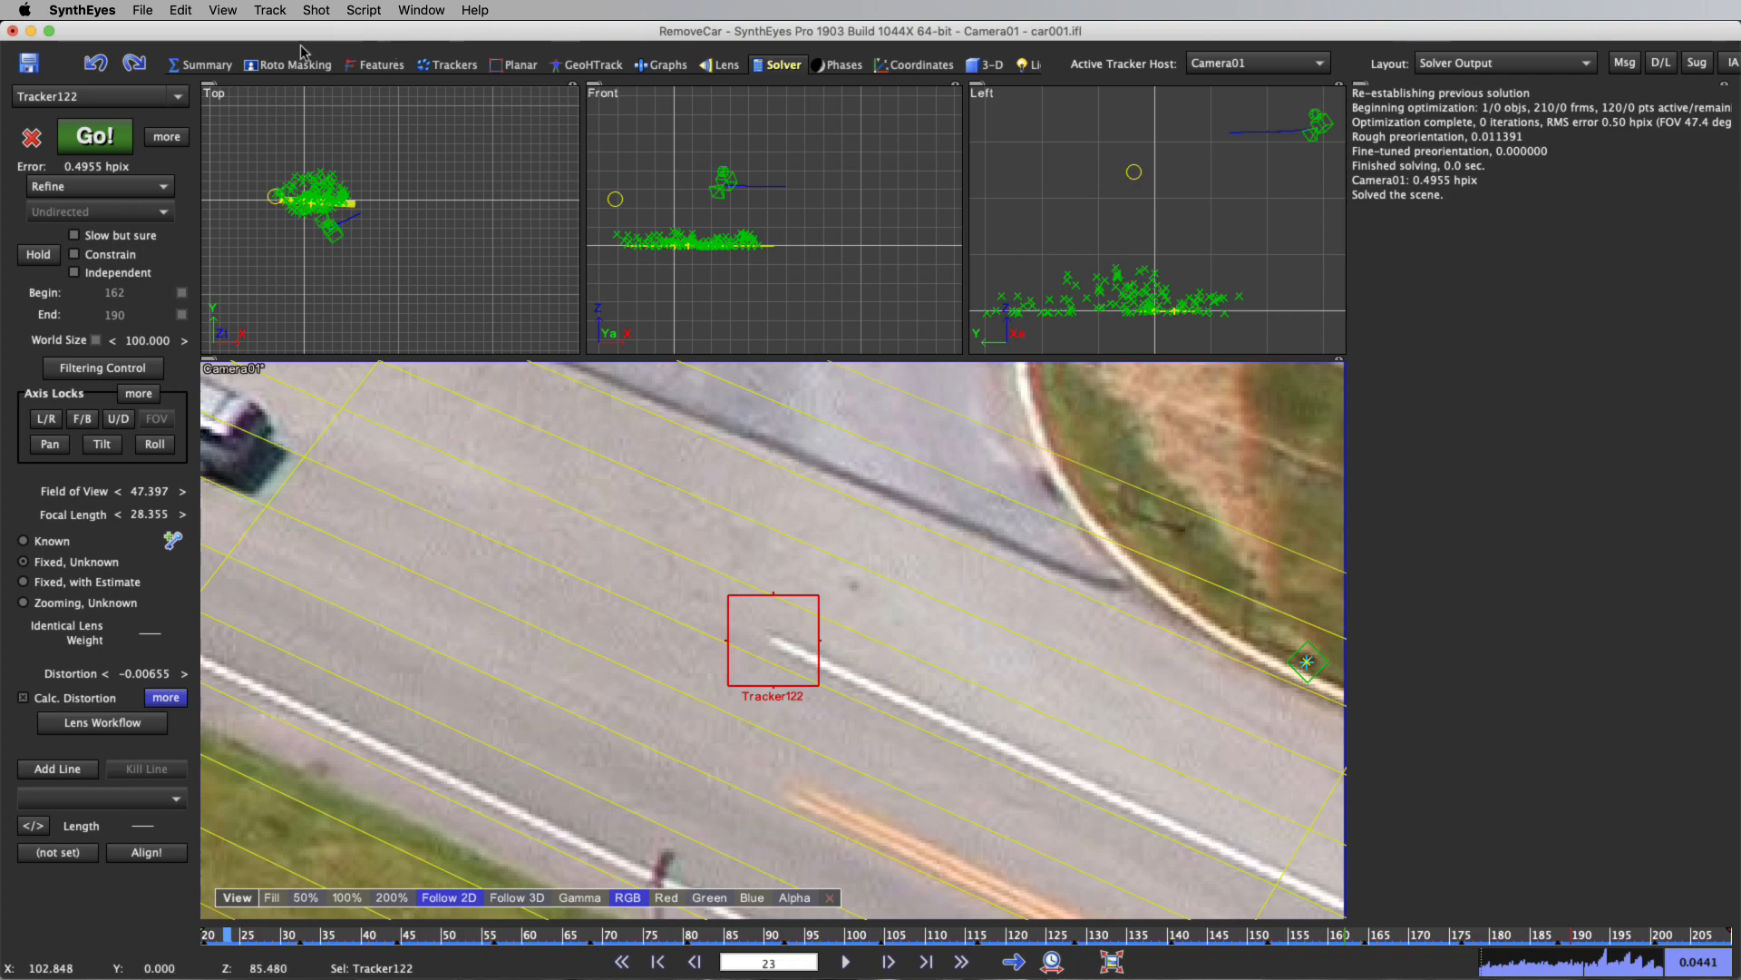
Open the ViewShift settings for Phase1 and run the phase to render carvs.mp4 over the background.
click(318, 11)
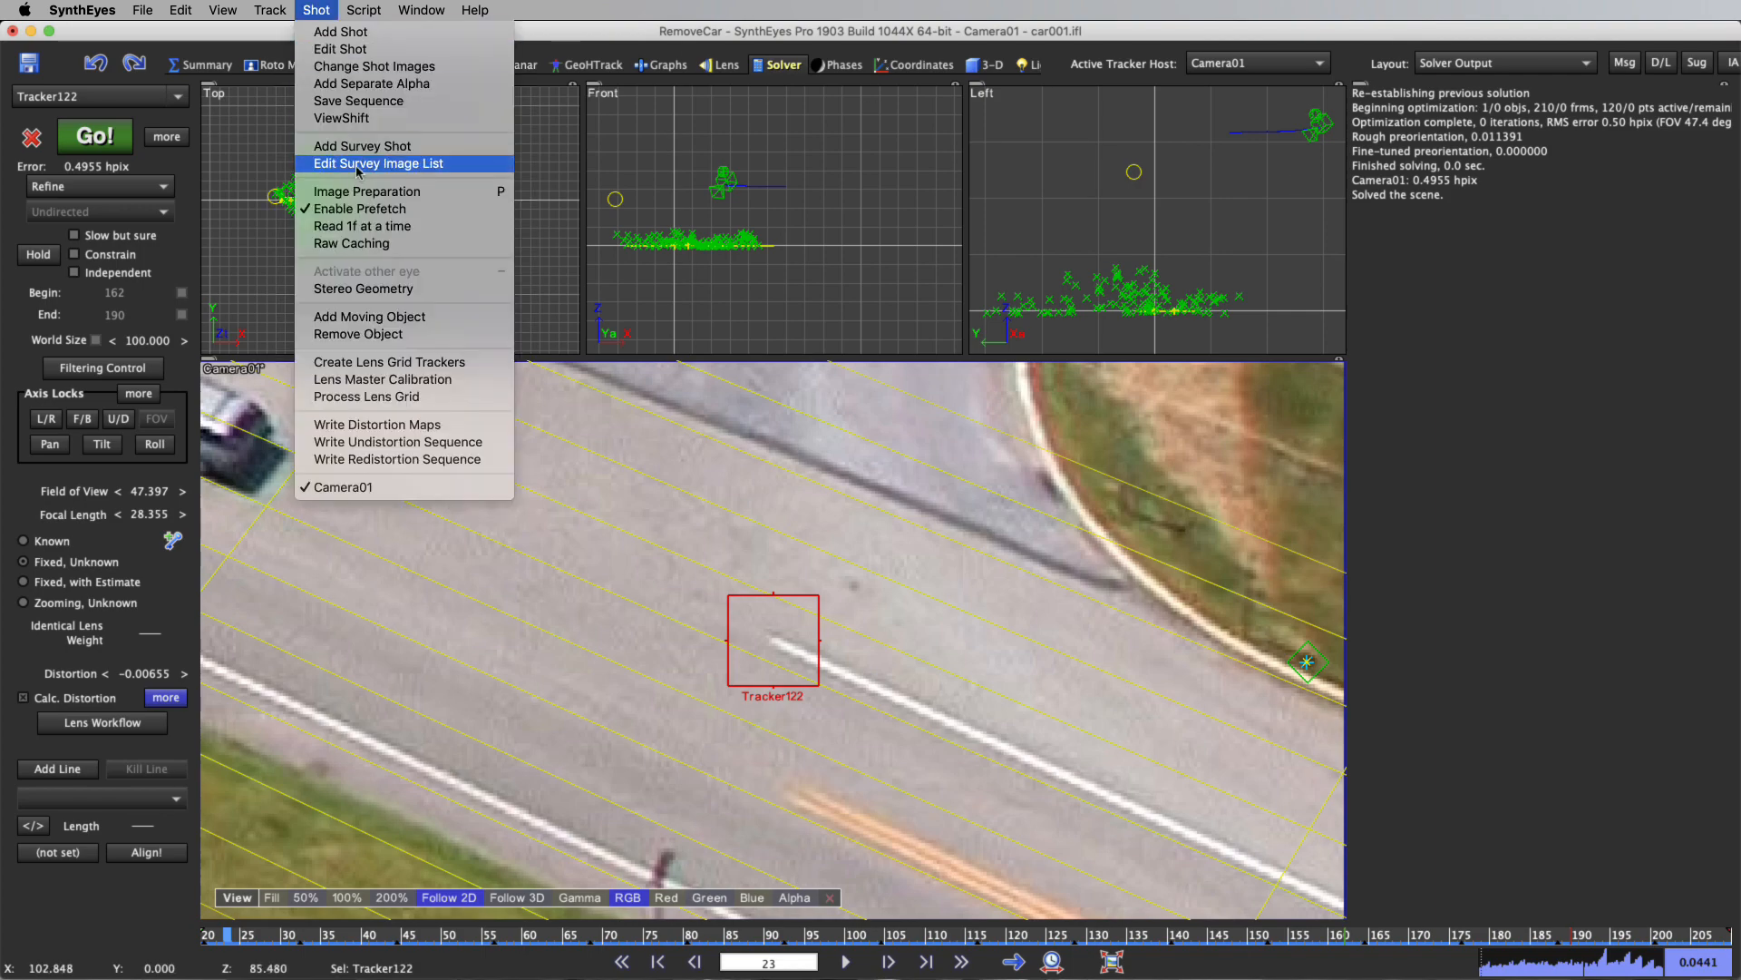
click(409, 121)
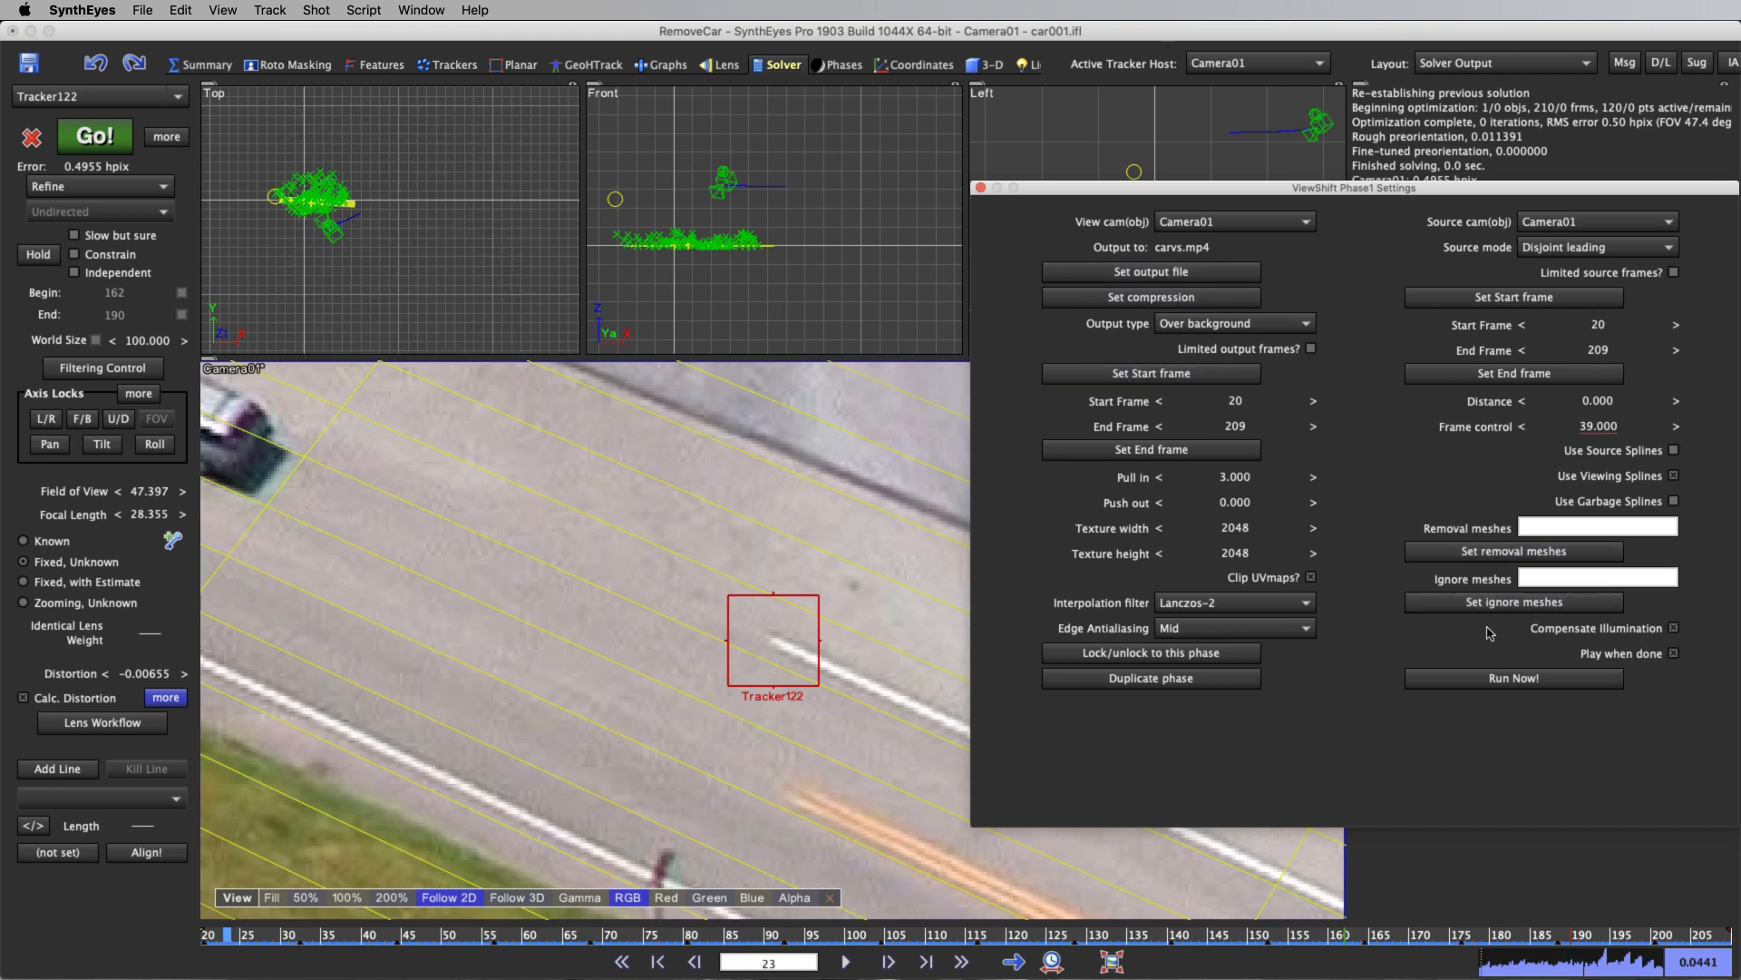
click(1493, 688)
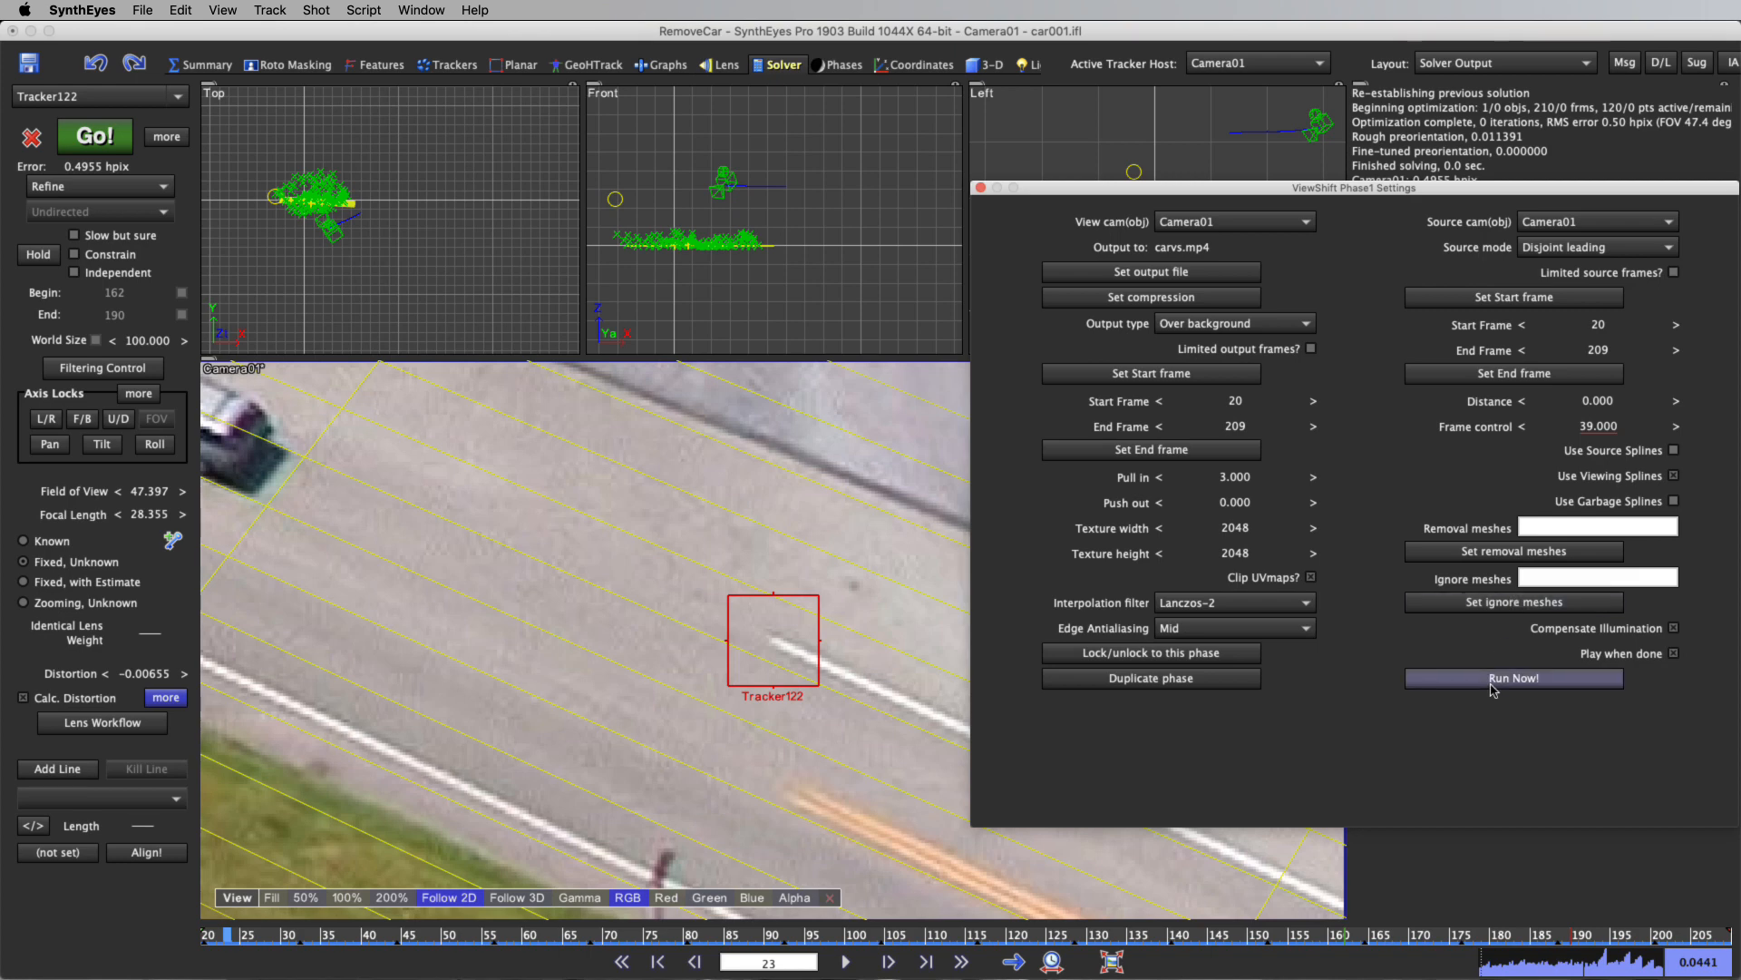
click(1493, 688)
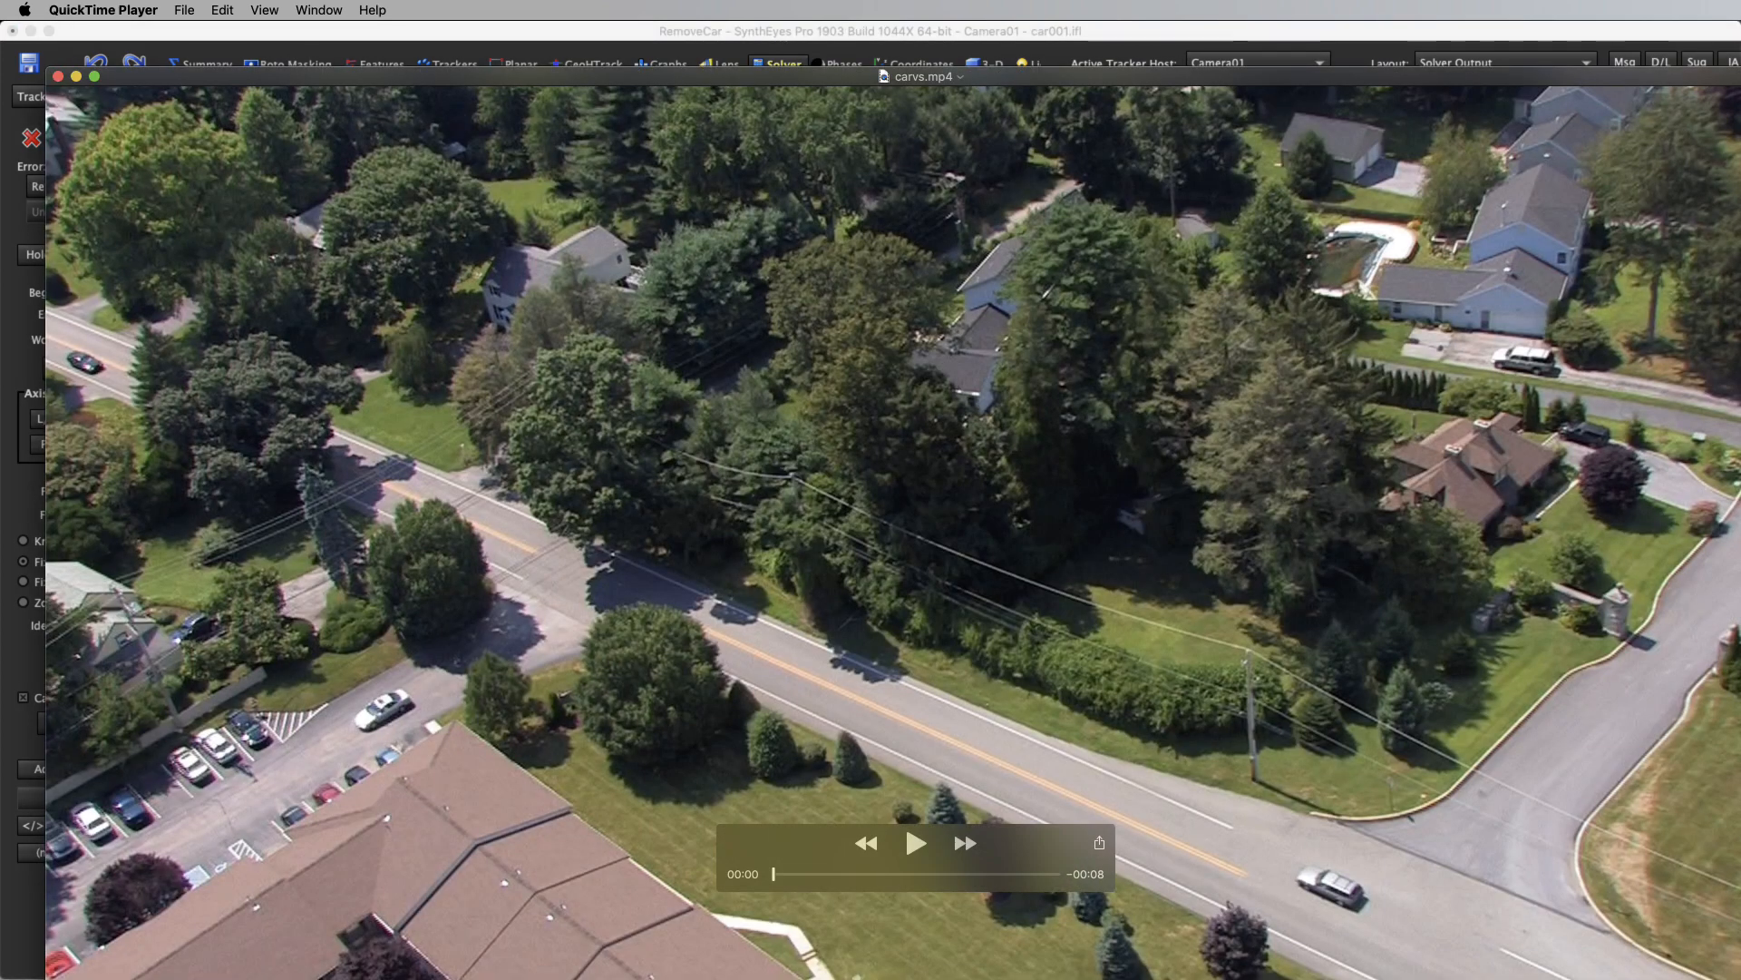
Scrub through the opening of the rendered carvs.mp4 in QuickTime Player to check the car removal, and close the movie.
drag(562, 75, 509, 17)
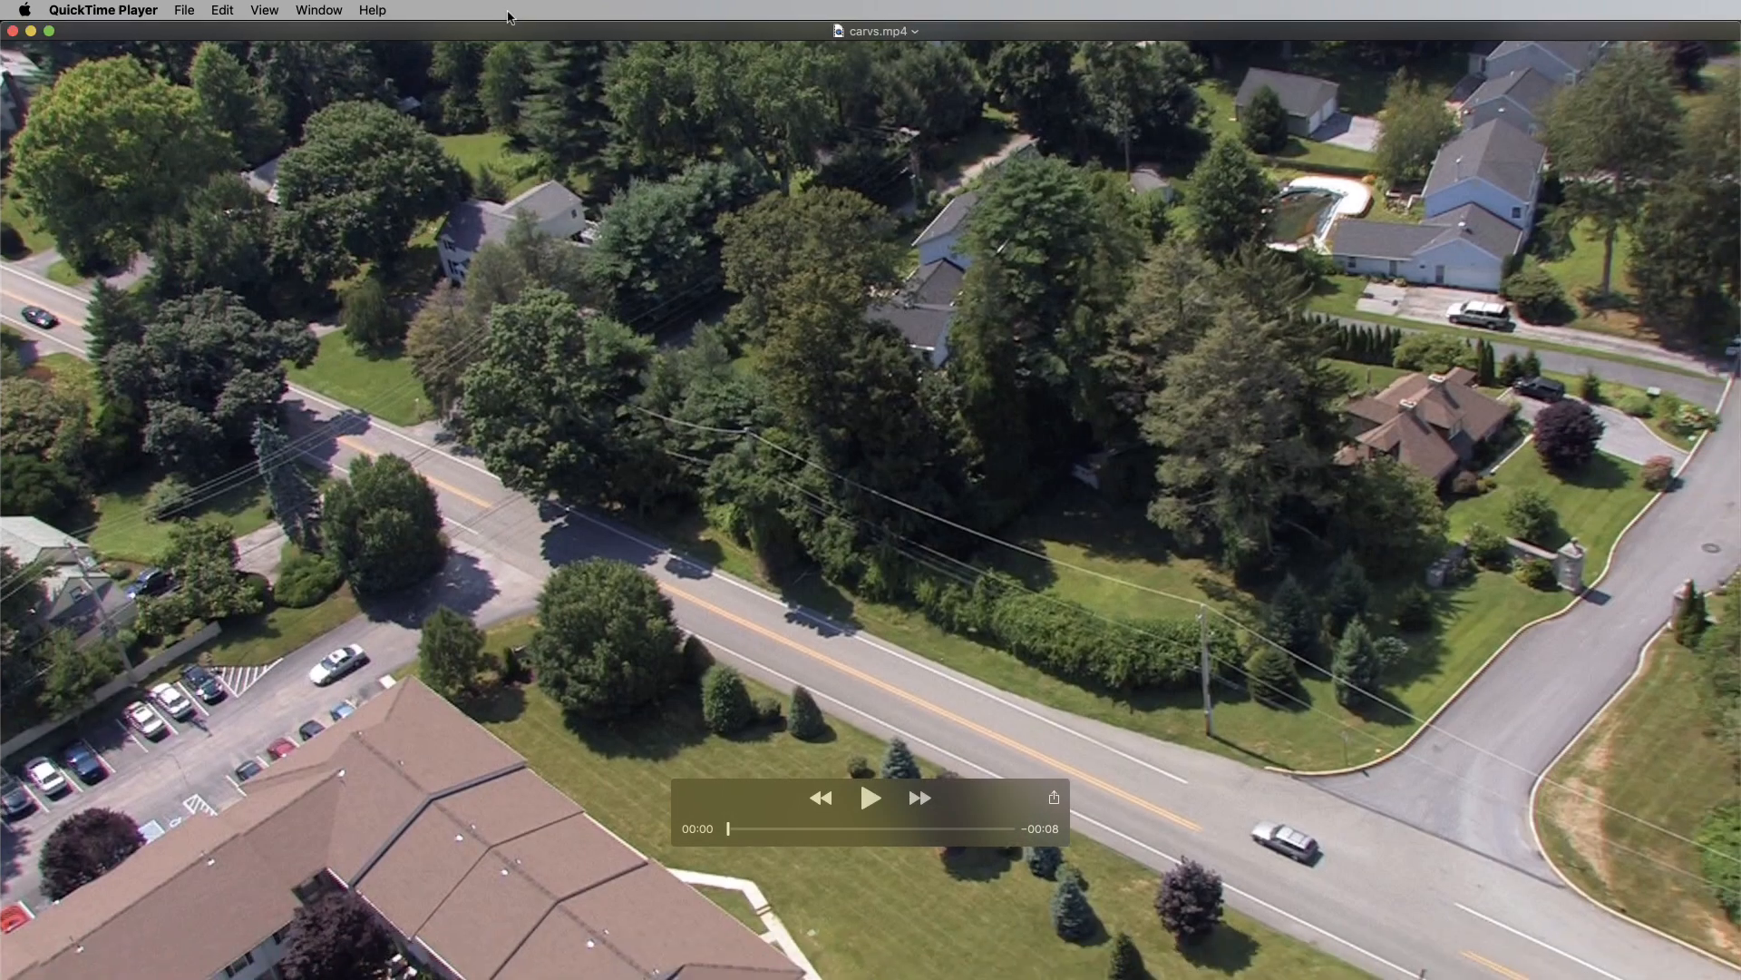
drag(736, 832, 882, 846)
drag(762, 814, 714, 852)
click(13, 31)
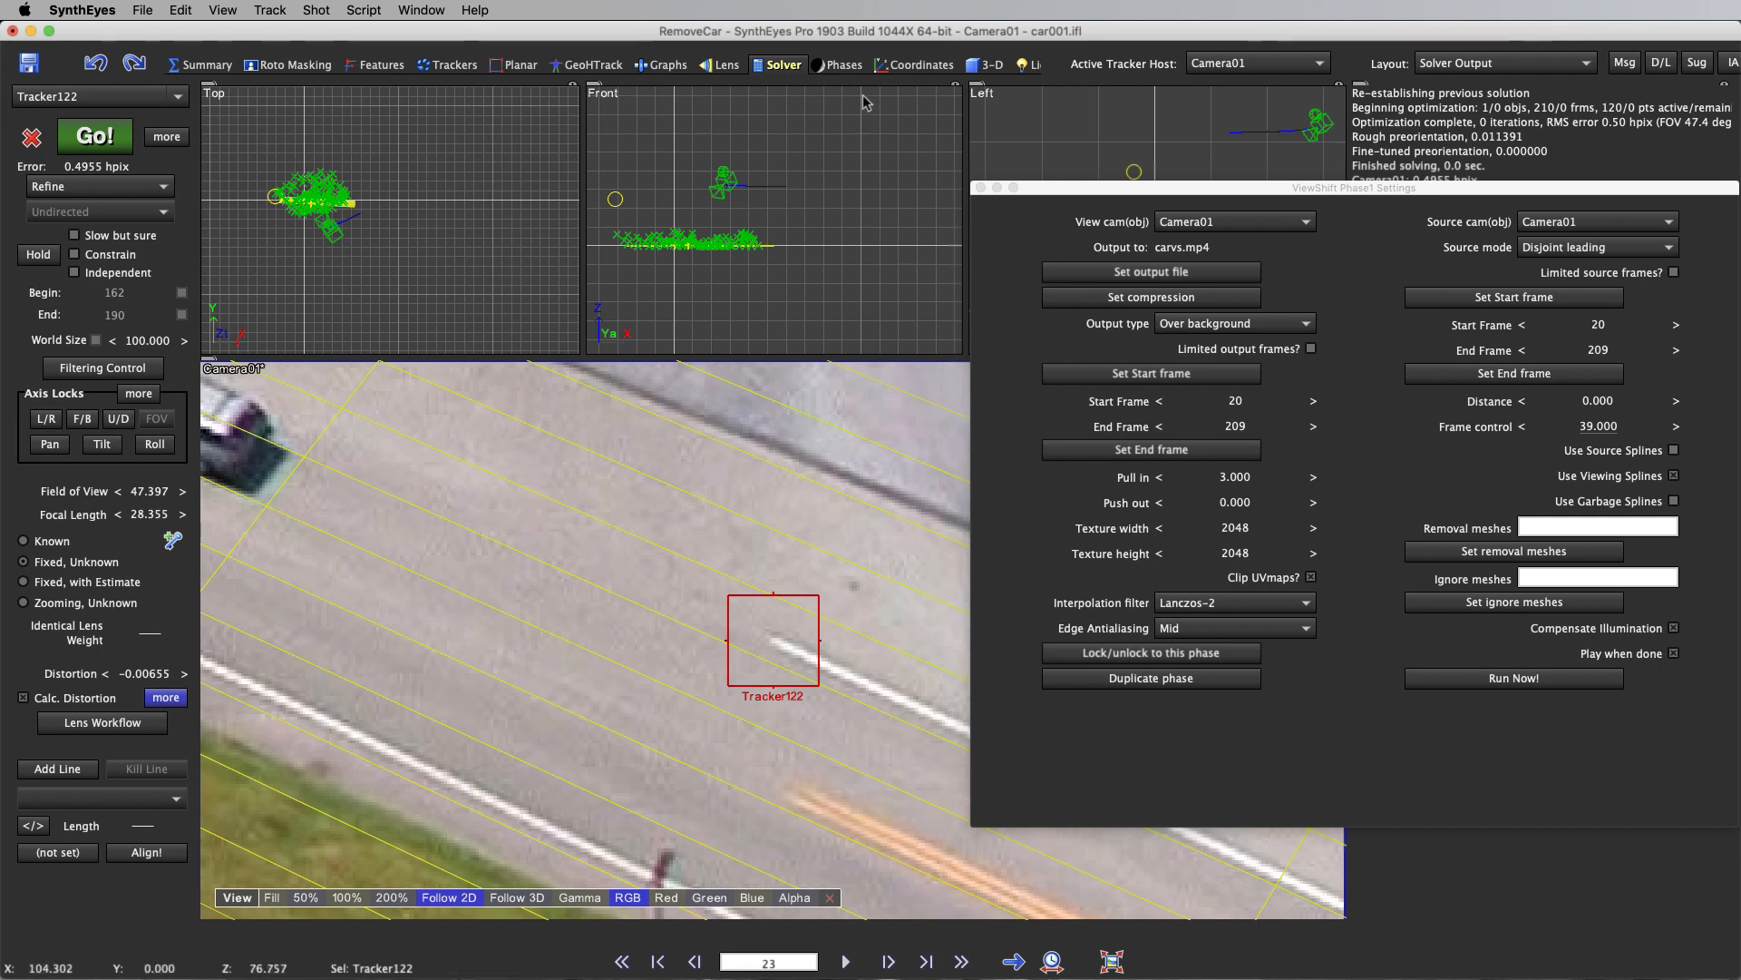
Switch to the Phases room and rearrange the Phase1 node and its floating settings window so both are fully visible.
click(843, 67)
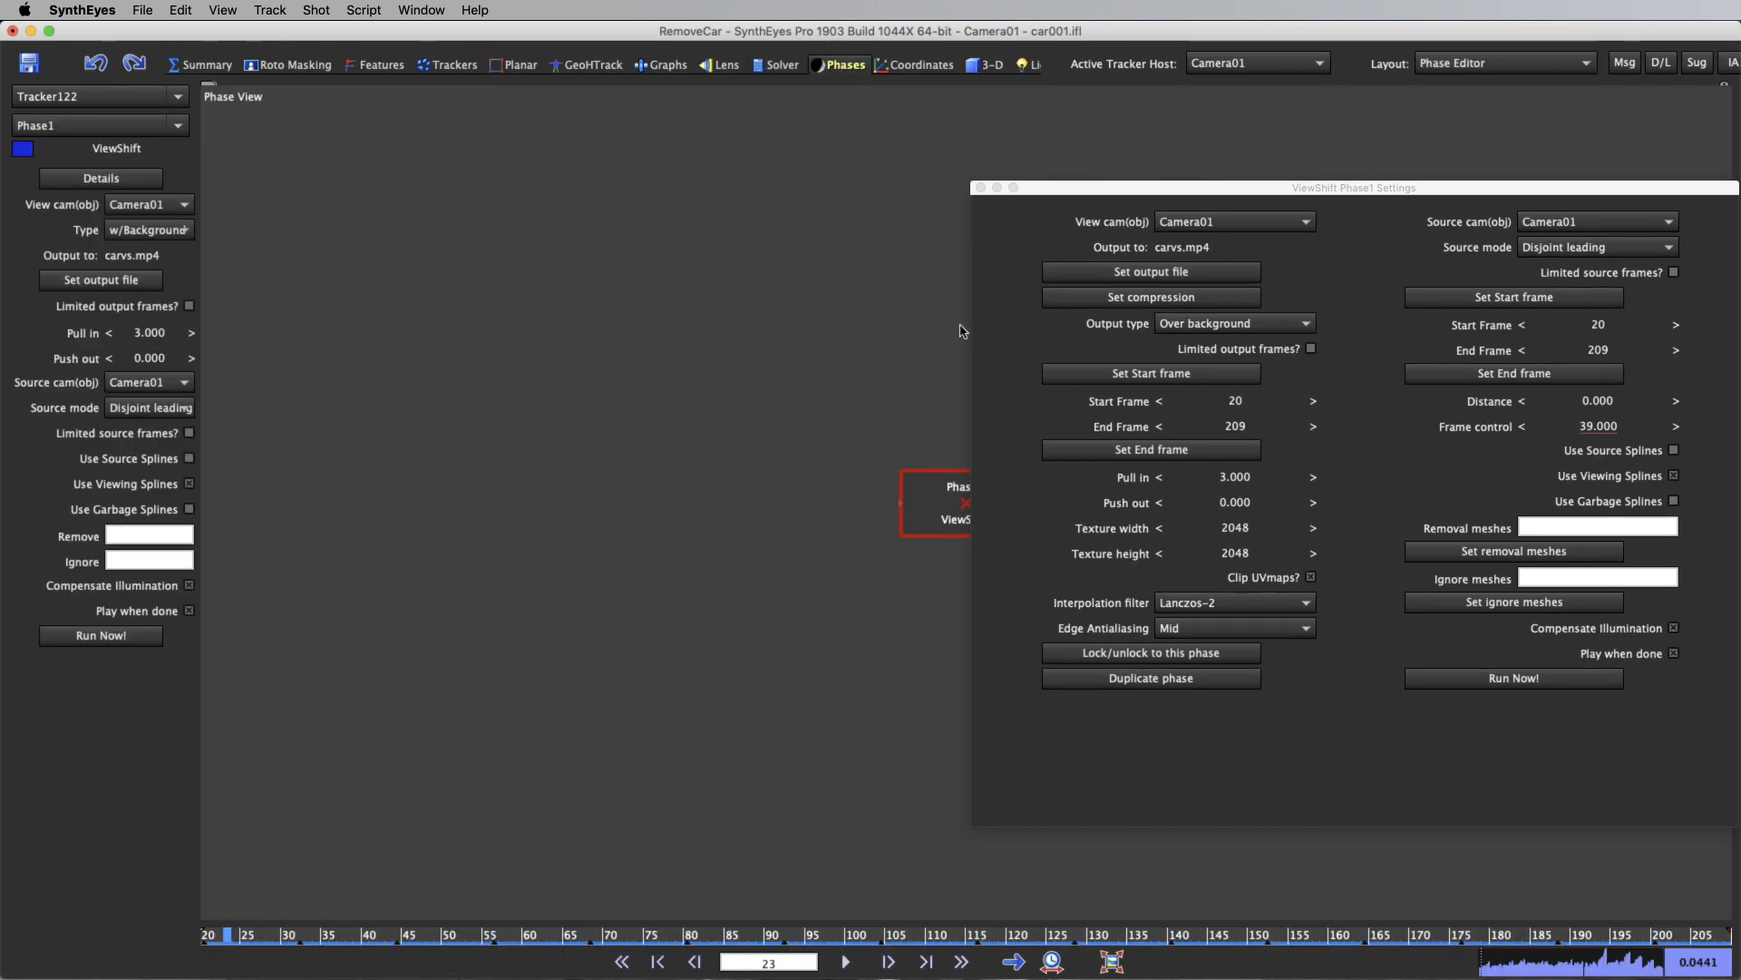
drag(1061, 190, 1213, 207)
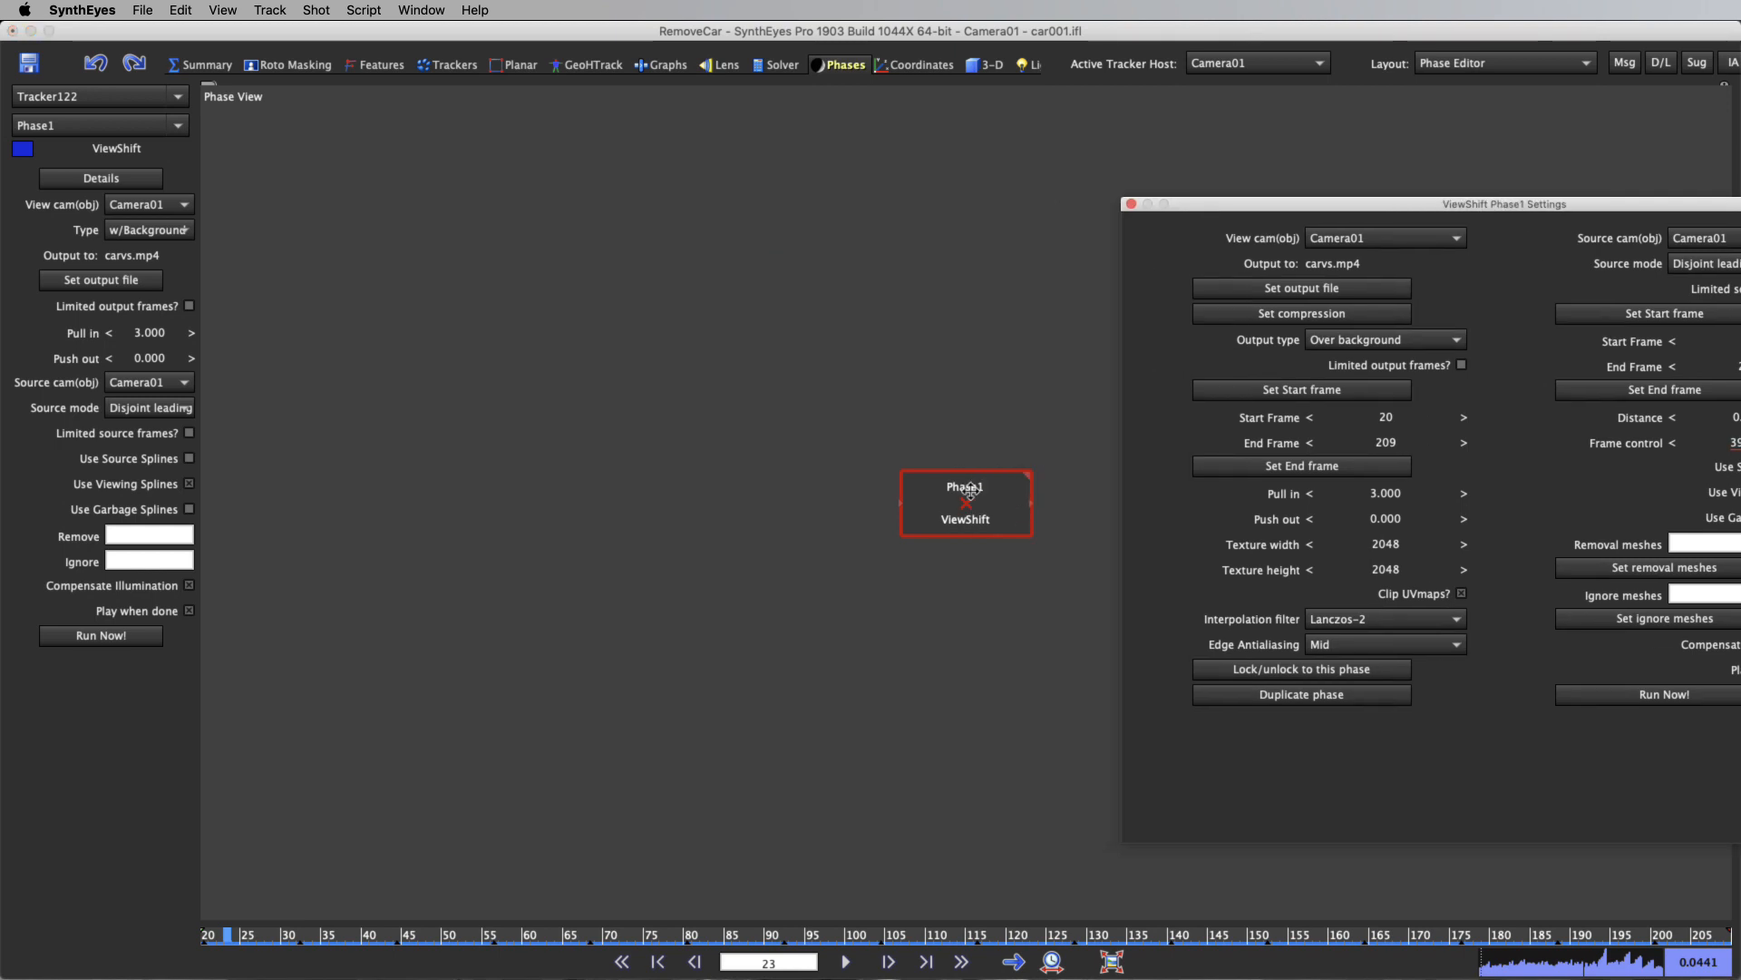
drag(1024, 515, 560, 246)
click(1215, 219)
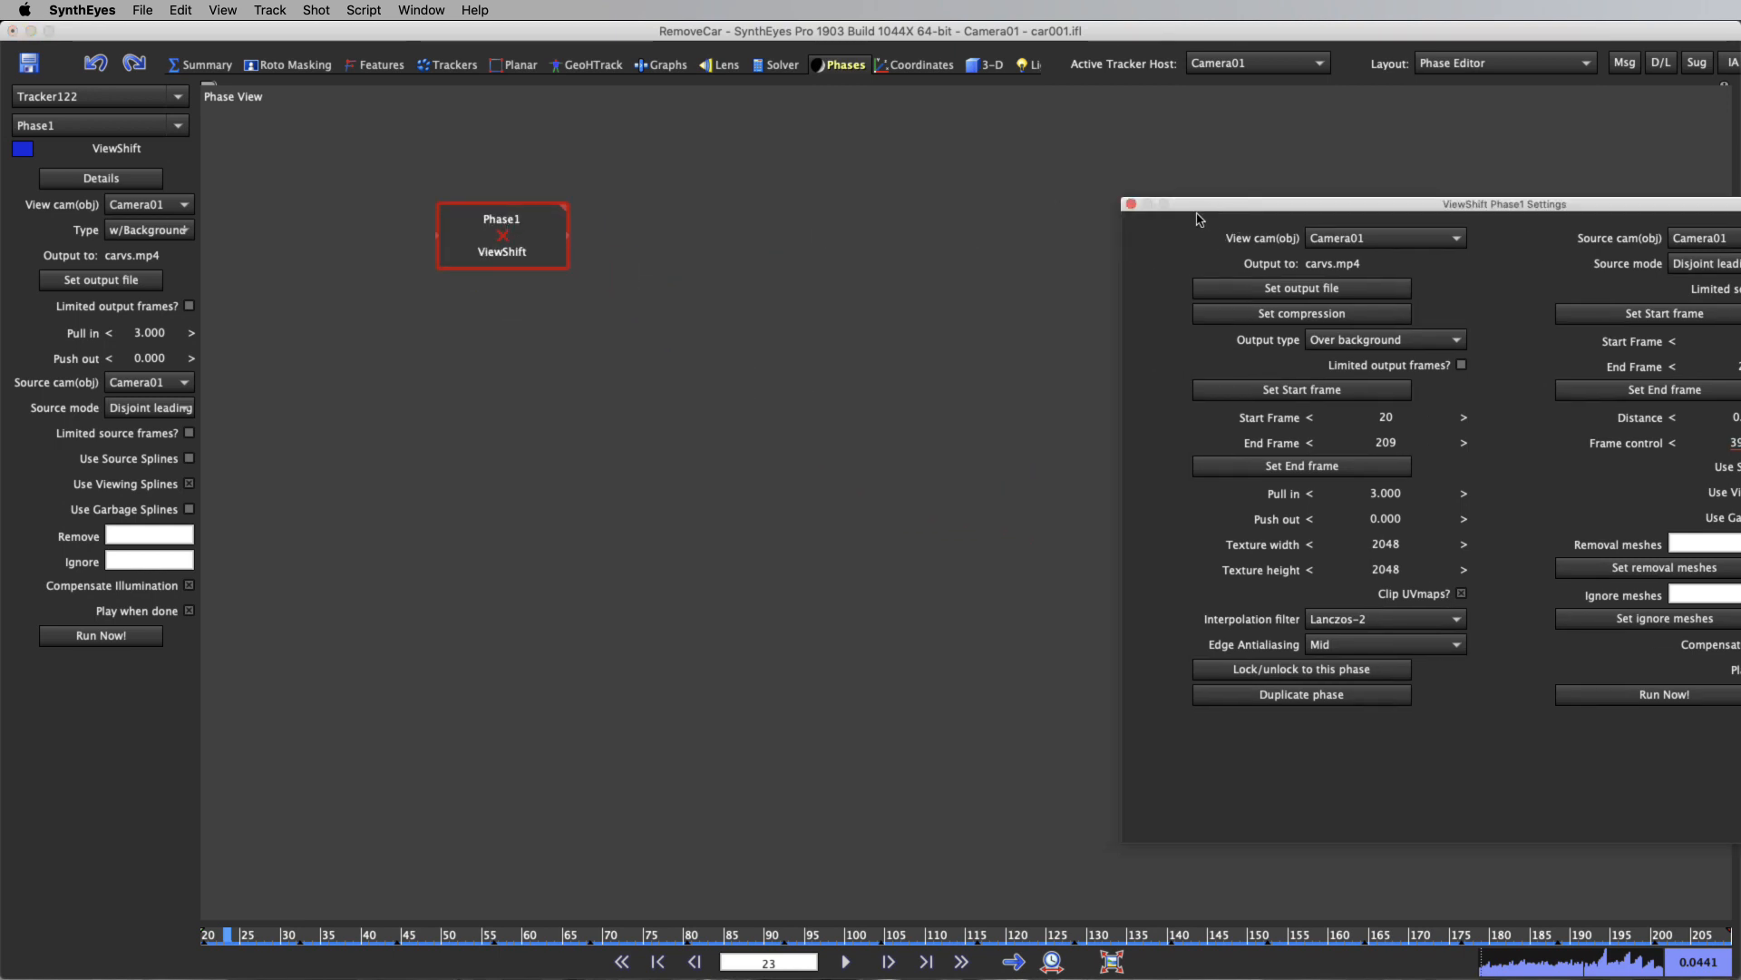
drag(1227, 205, 1020, 181)
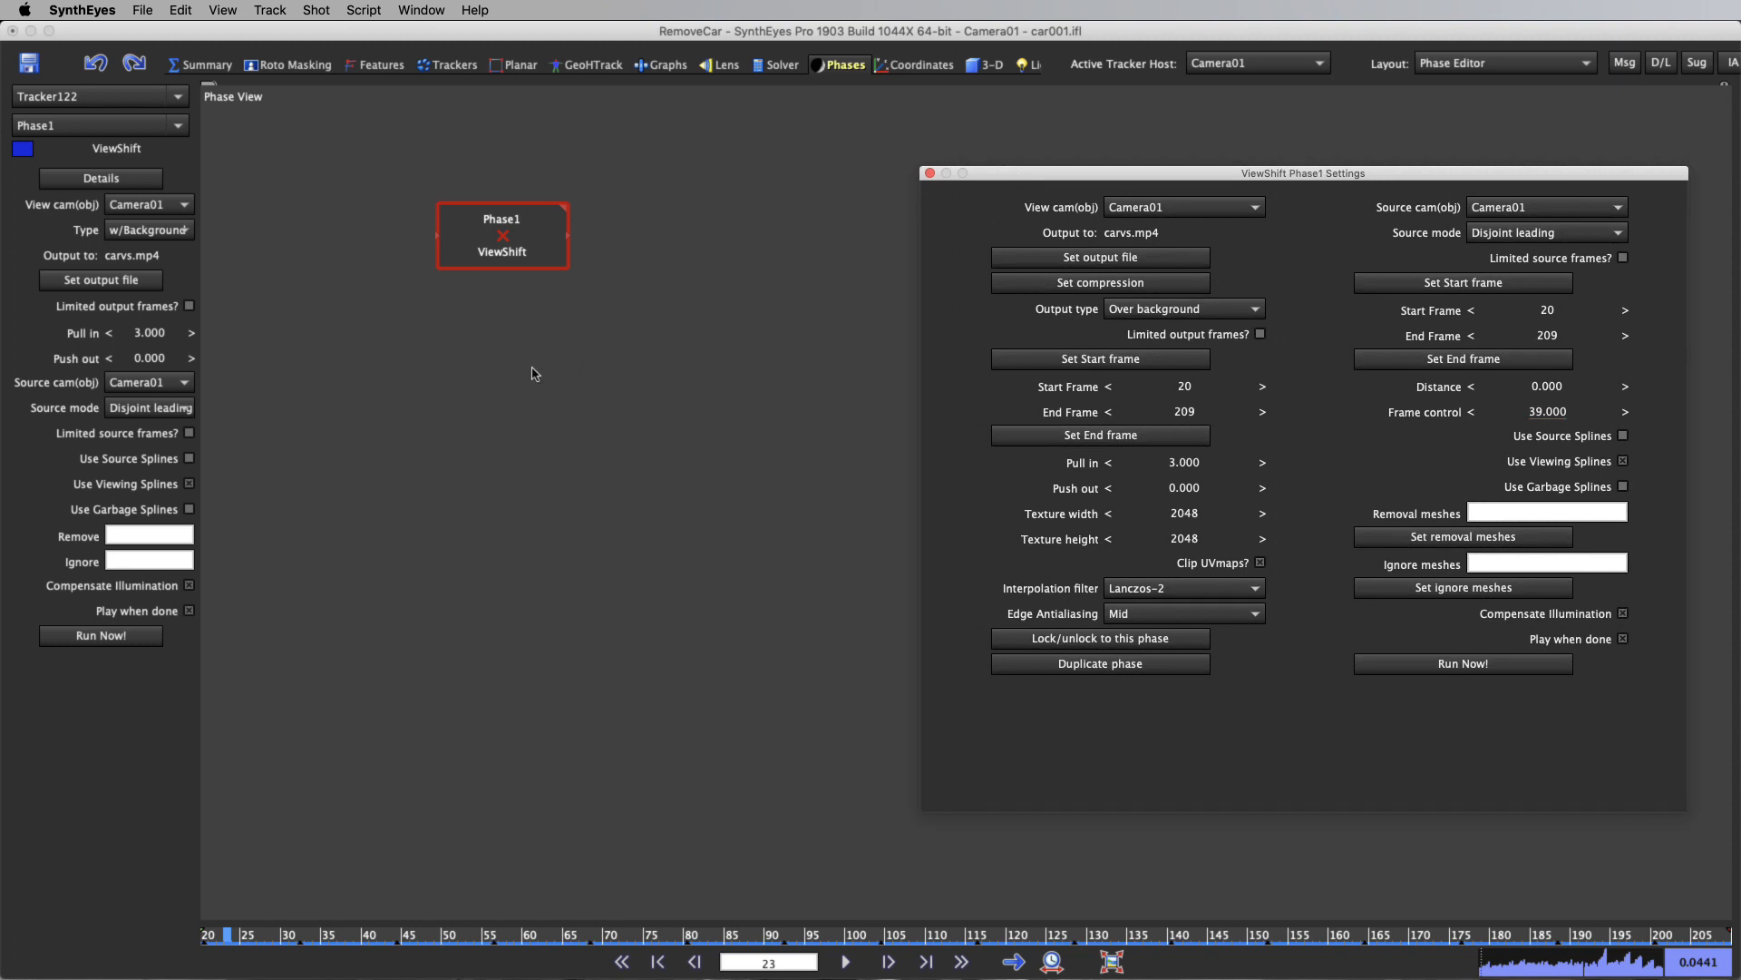
Add a second ViewShift phase below Phase1 in the phase view and duplicate the new phase.
right_click(534, 372)
mouse_move(708, 679)
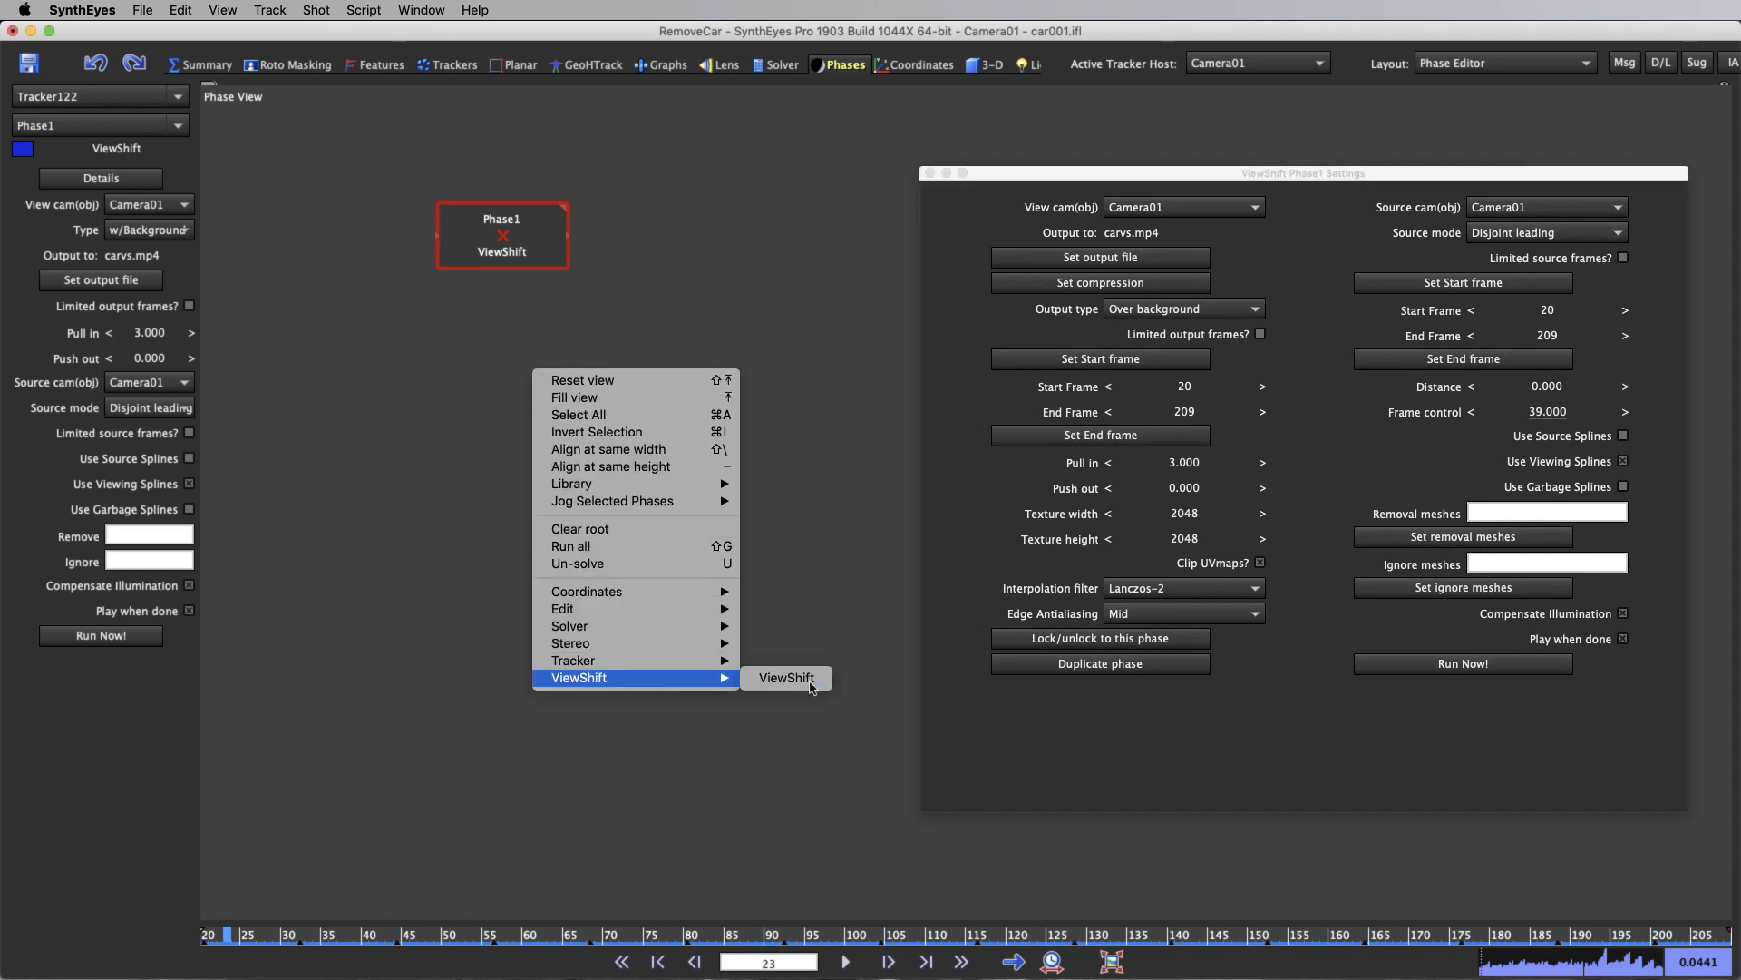
click(762, 680)
click(1138, 667)
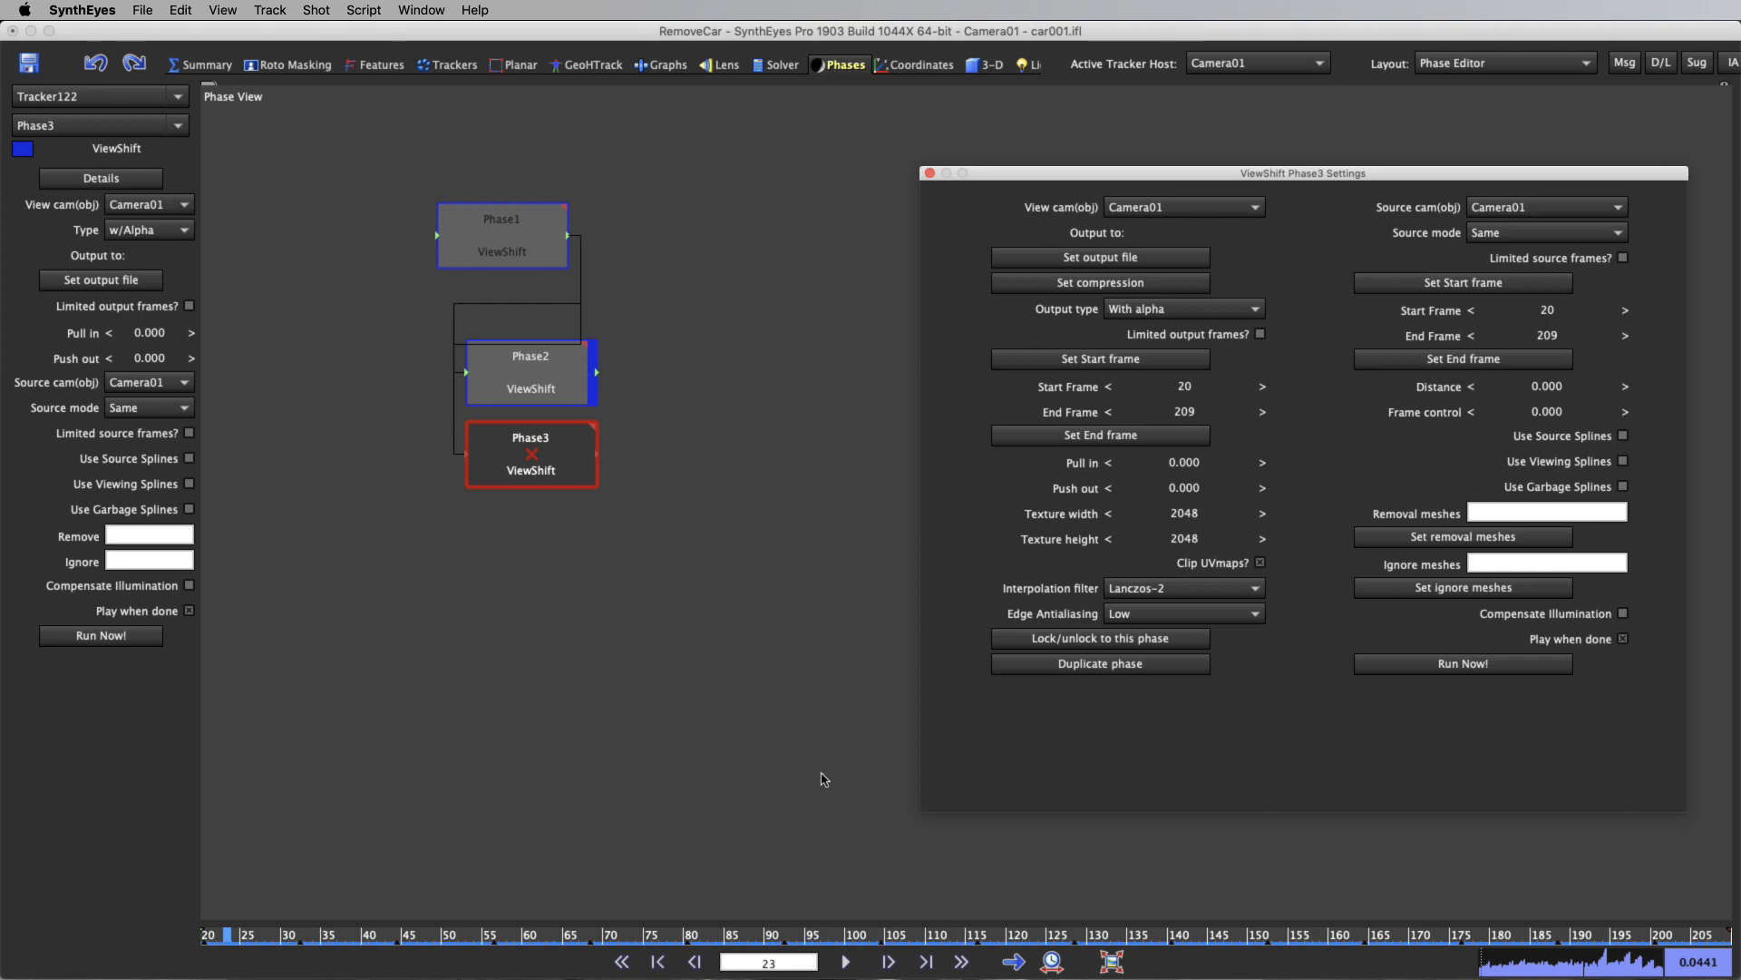
Return to the Solver room and review the output type options in the Phase3 ViewShift settings, keeping With alpha.
click(778, 66)
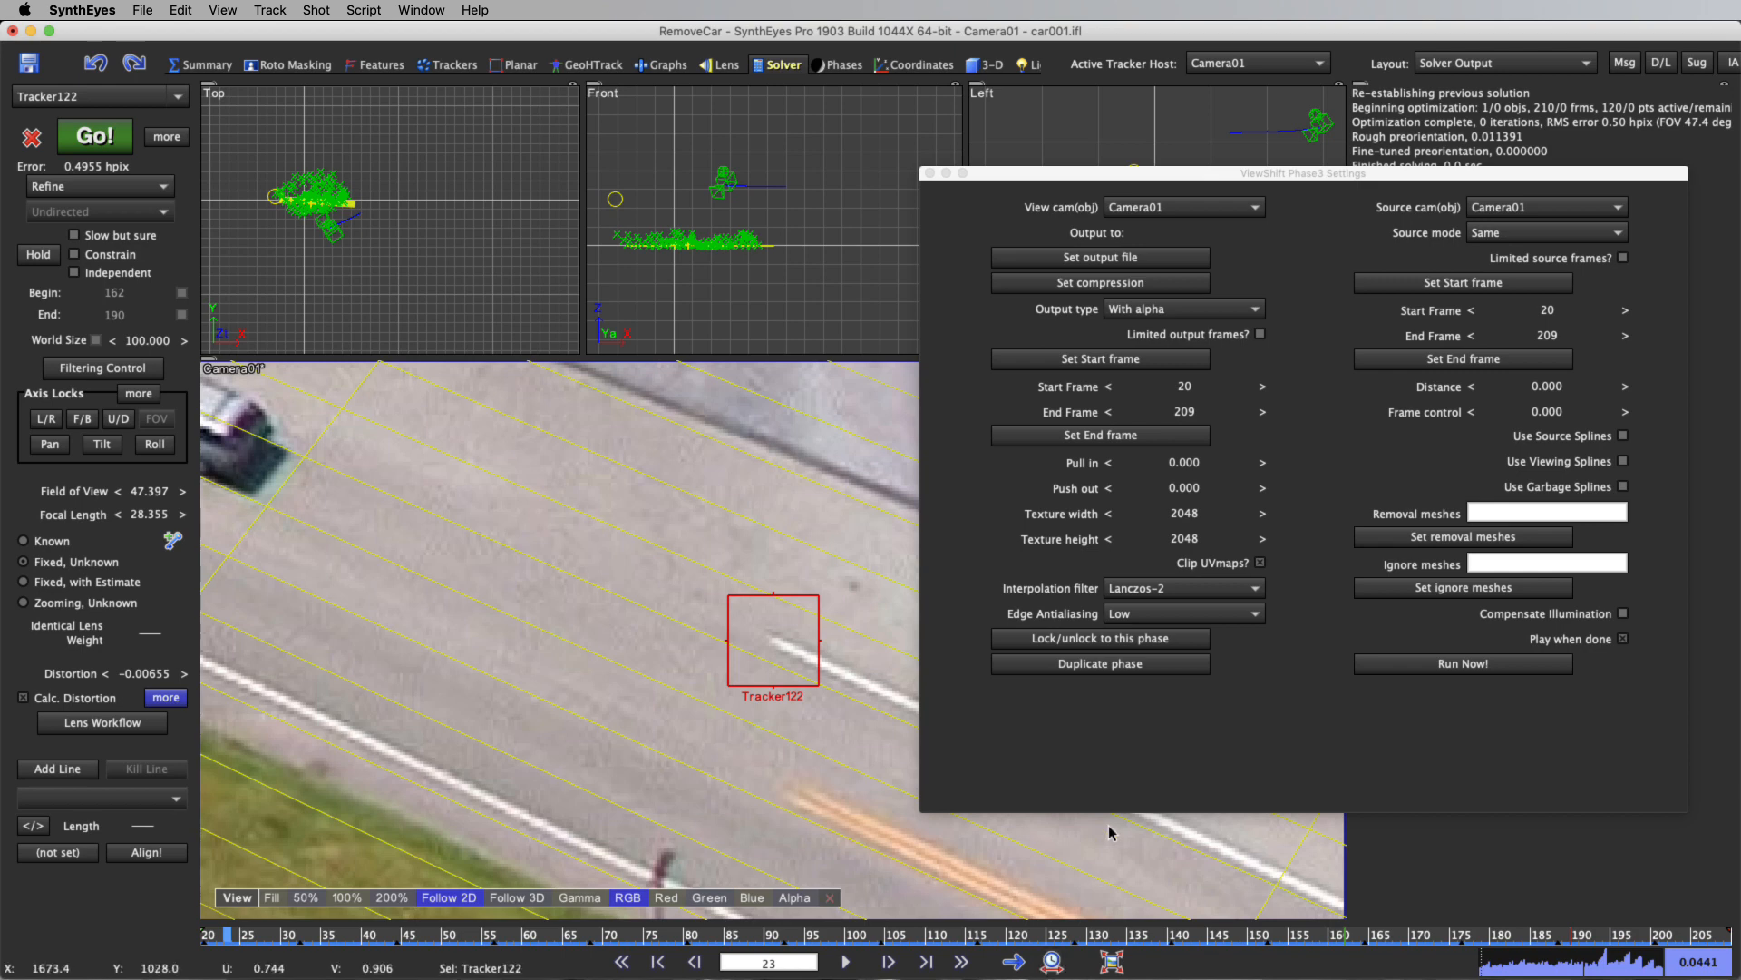
click(1207, 309)
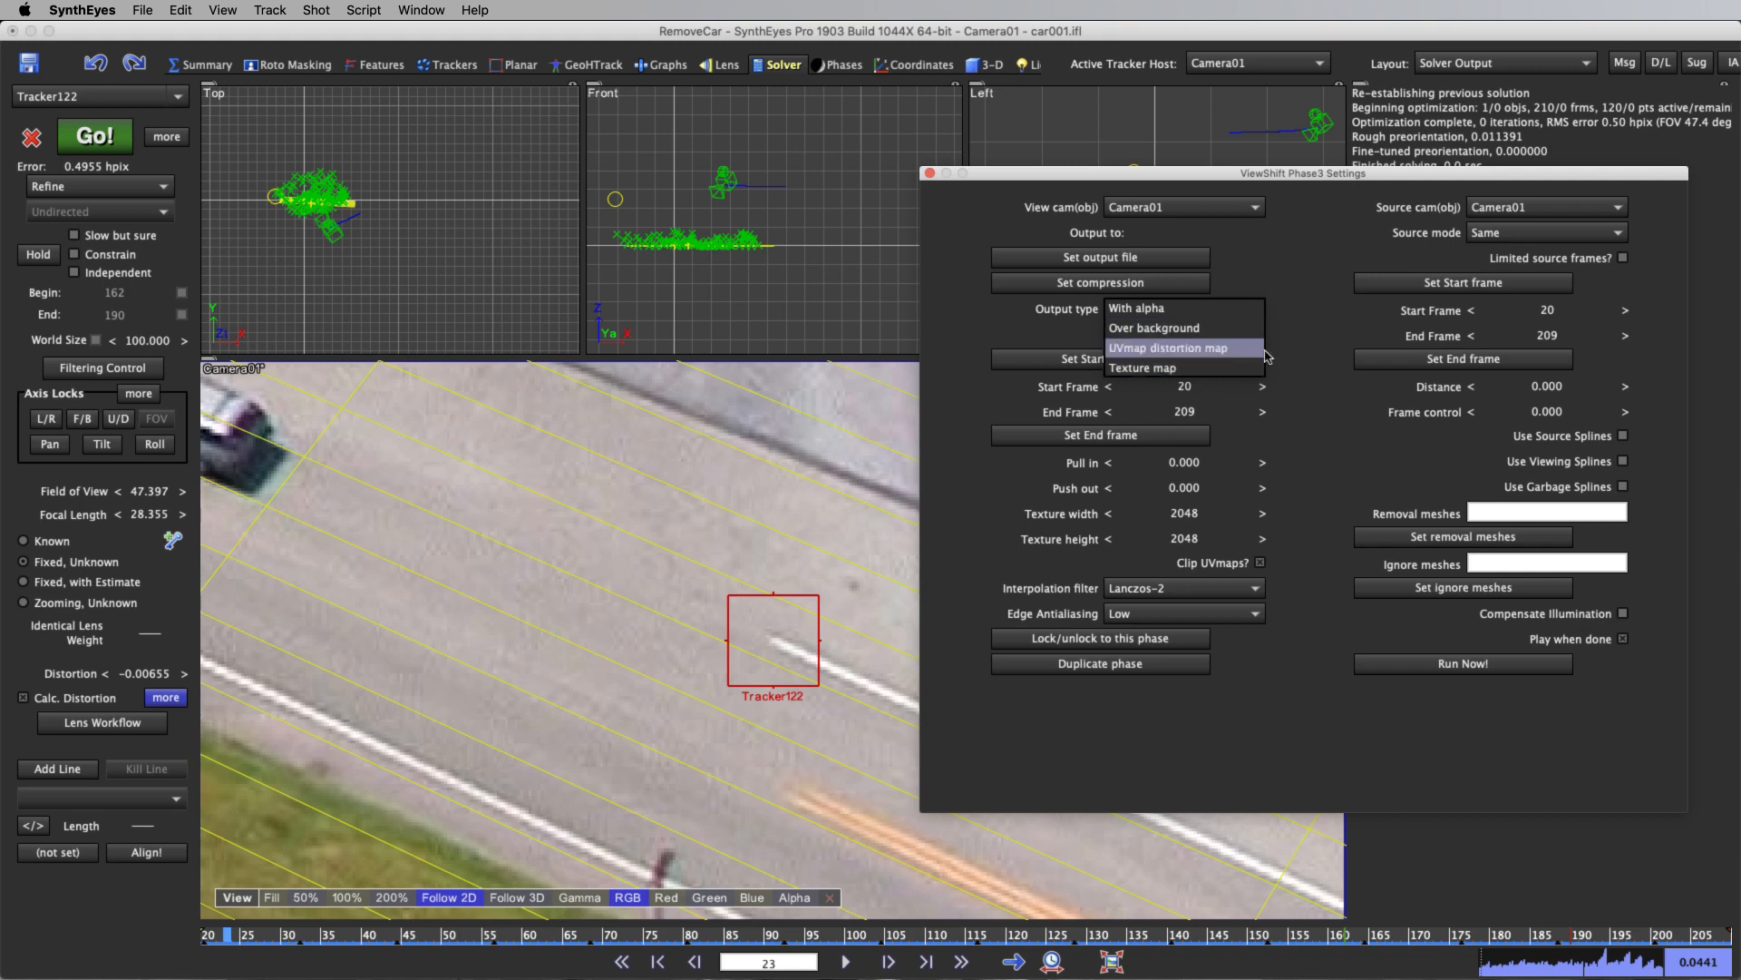
click(1325, 349)
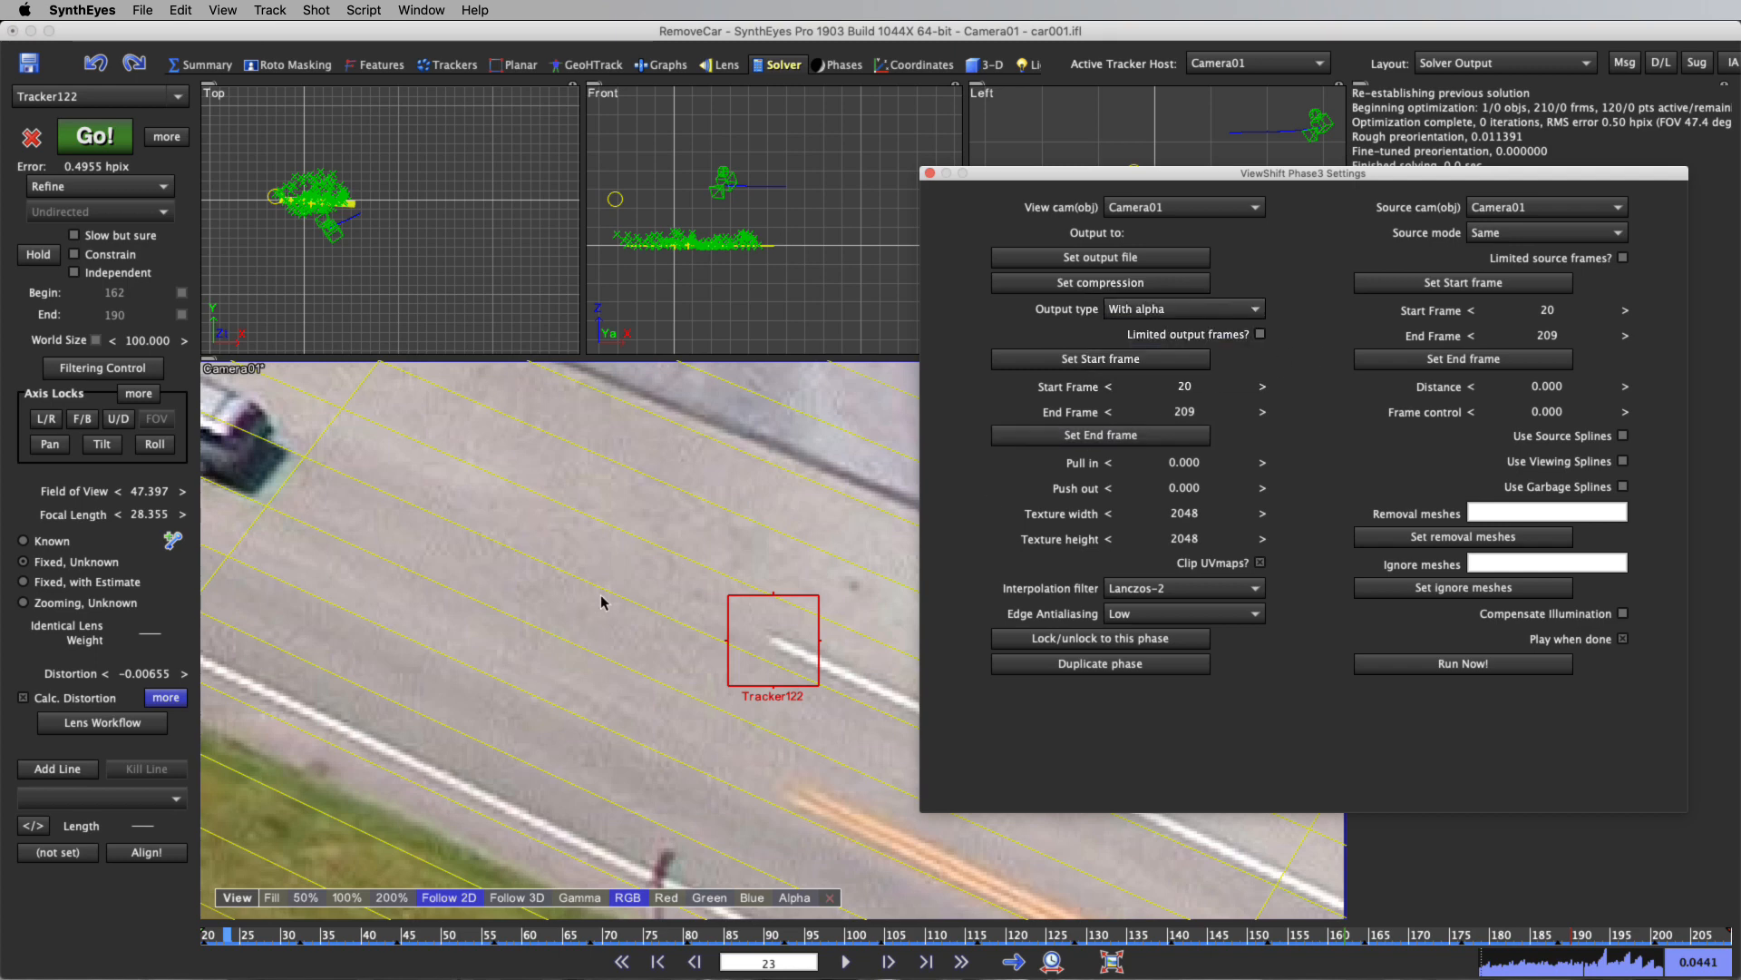